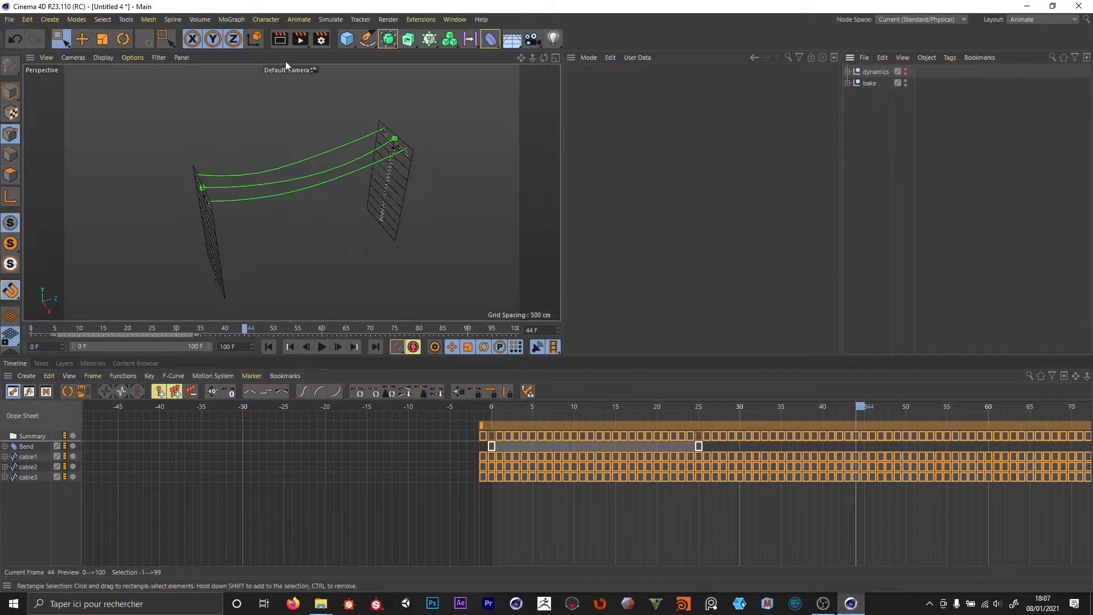
# Delete the poteau 2 null from the bake group and collapse the group.
pyautogui.click(871, 83)
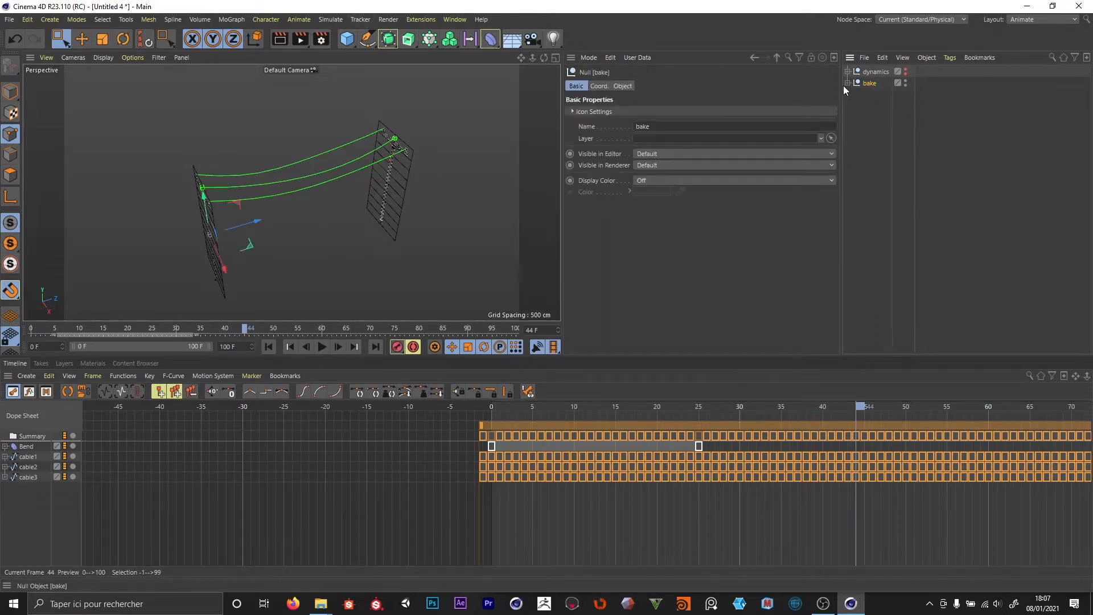
pyautogui.click(848, 83)
pyautogui.click(871, 107)
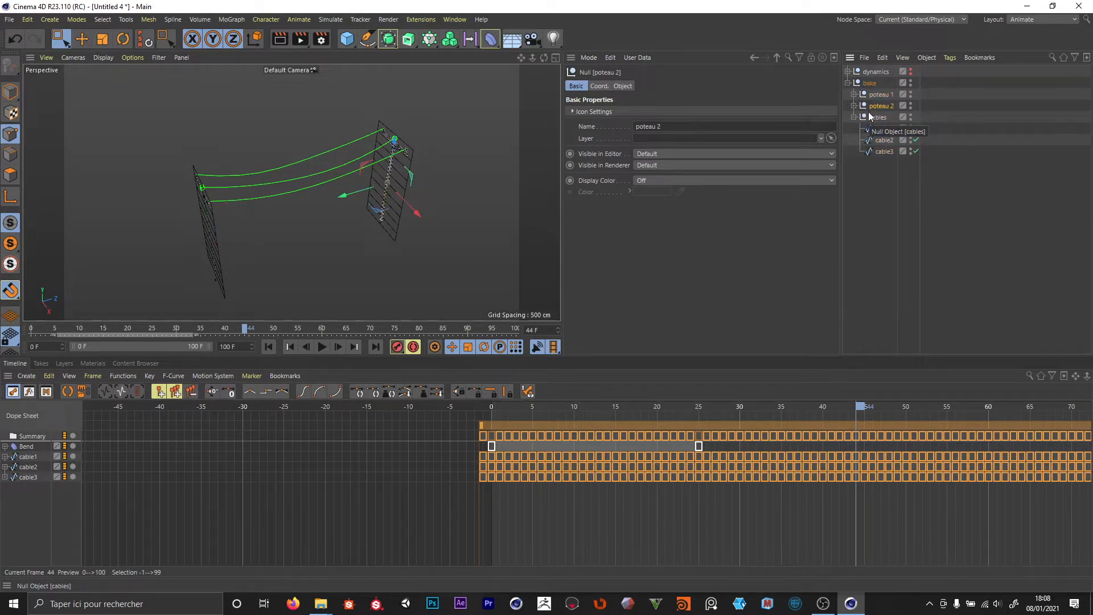
pyautogui.press('BackSpace')
pyautogui.click(857, 83)
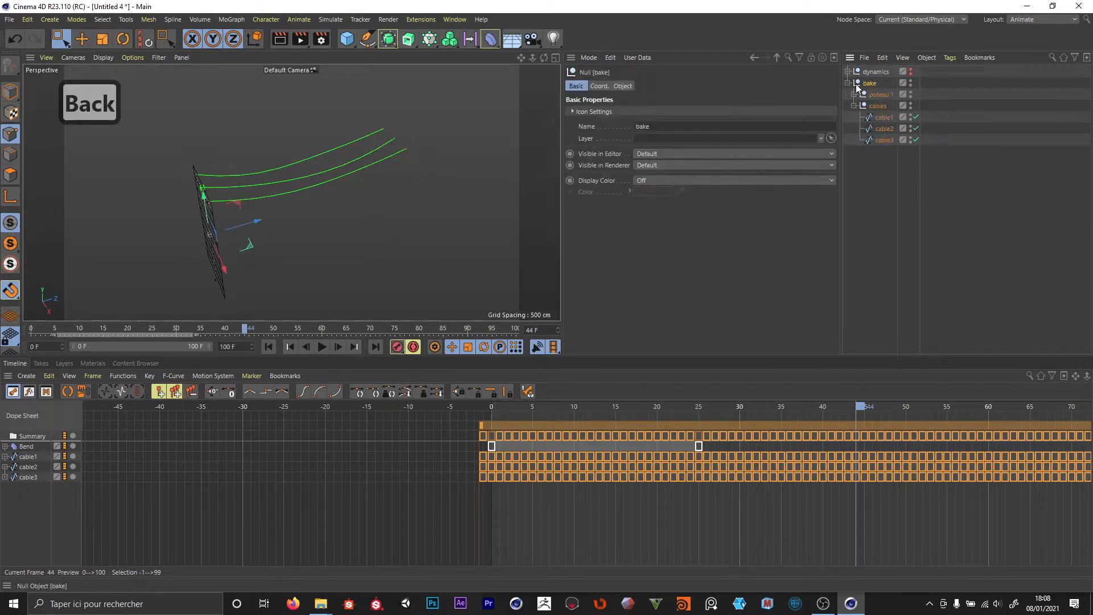
pyautogui.click(846, 83)
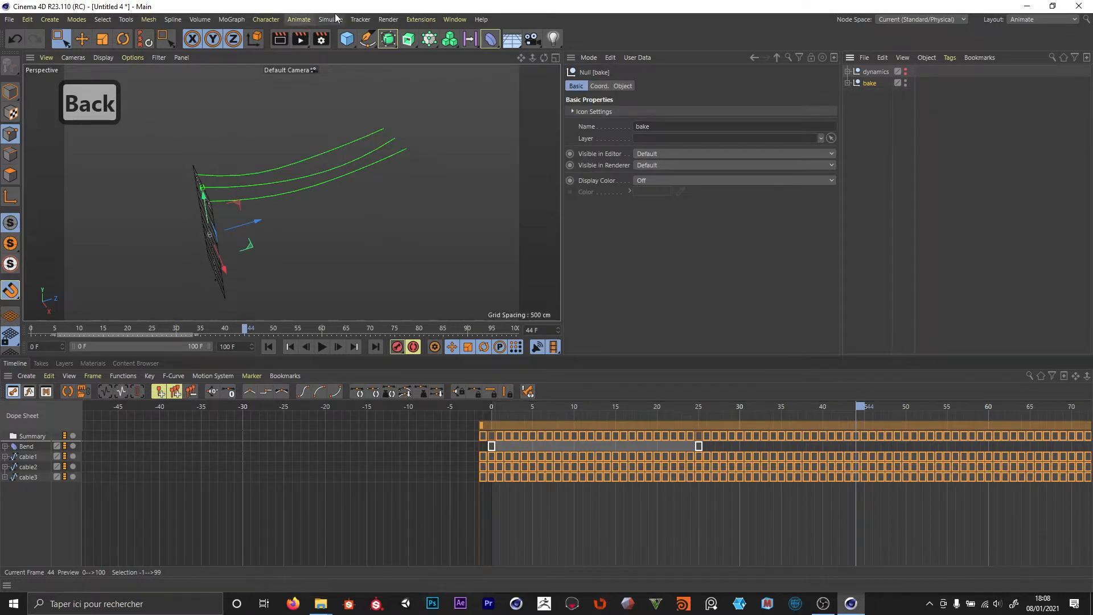
# Add a Cloner as the parent of the bake group and rename it Cloner cables.
pyautogui.click(232, 19)
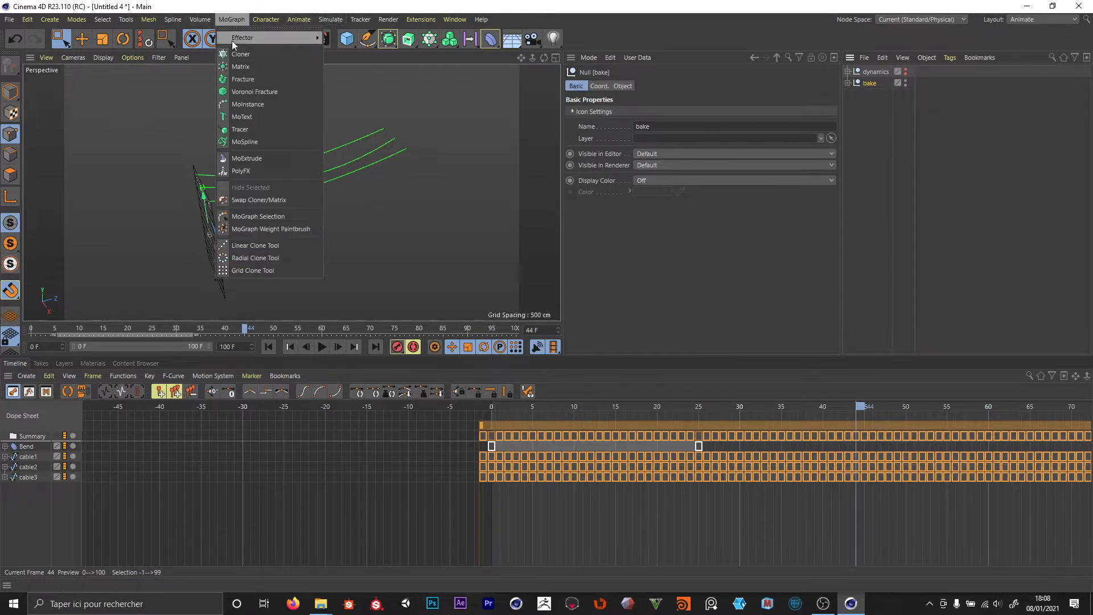
pyautogui.keyDown('alt'); pyautogui.click(247, 54); pyautogui.keyUp('alt')
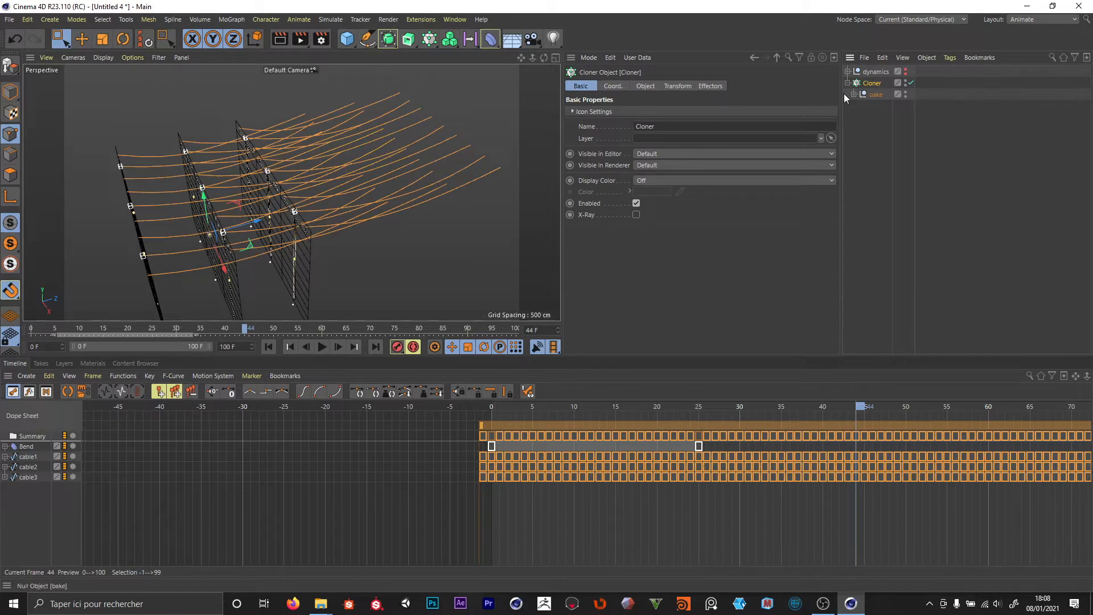
pyautogui.doubleClick(871, 83)
pyautogui.write('Cloner cables')
pyautogui.press('Return')
# Set the cloner to Linear mode and clear its per-step Y offset to 0 cm.
pyautogui.click(641, 85)
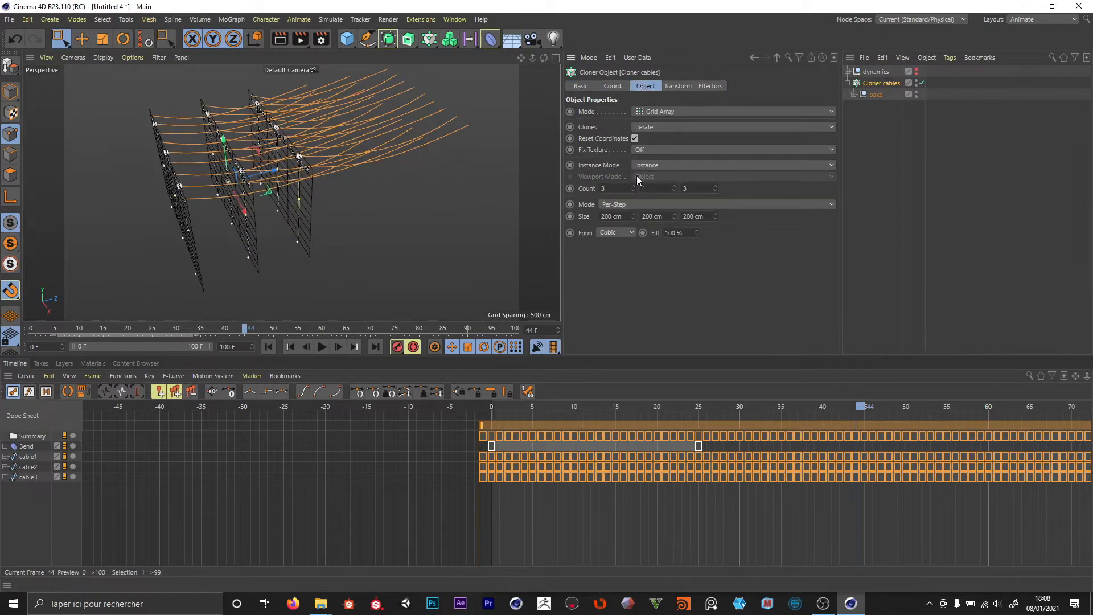
pyautogui.click(667, 116)
pyautogui.click(665, 136)
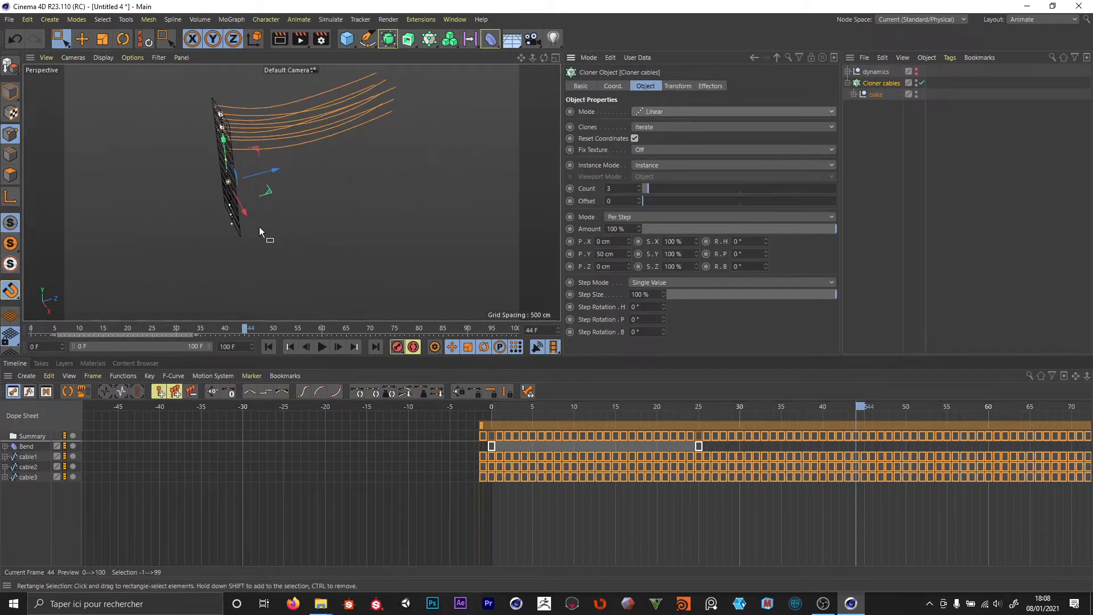
pyautogui.click(613, 253)
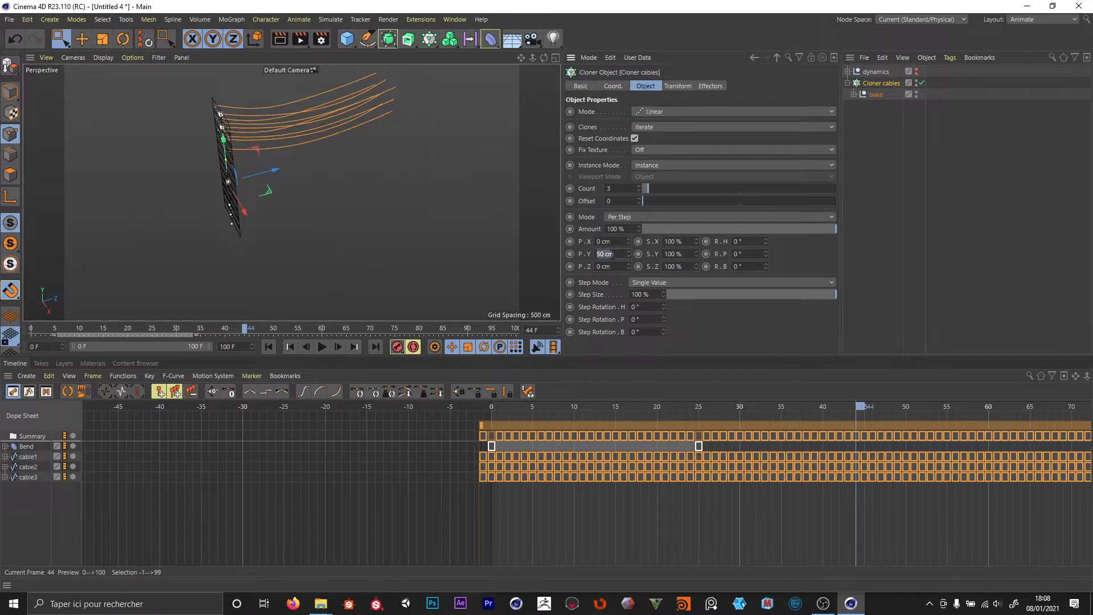
pyautogui.press('BackSpace')
pyautogui.press('Return')
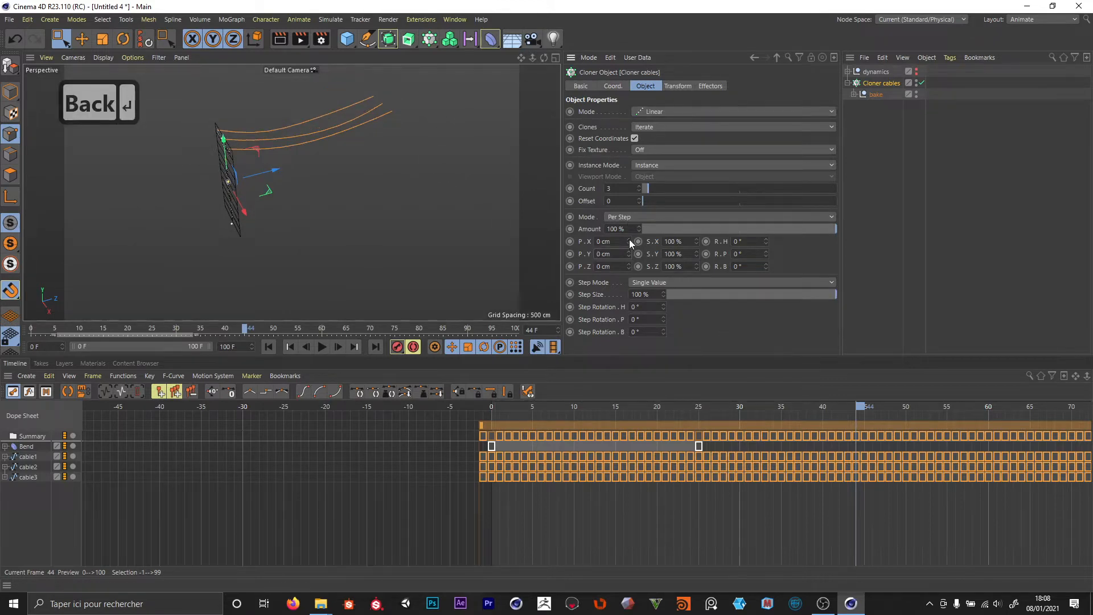
pyautogui.moveTo(629, 241); pyautogui.dragTo(641, 238)
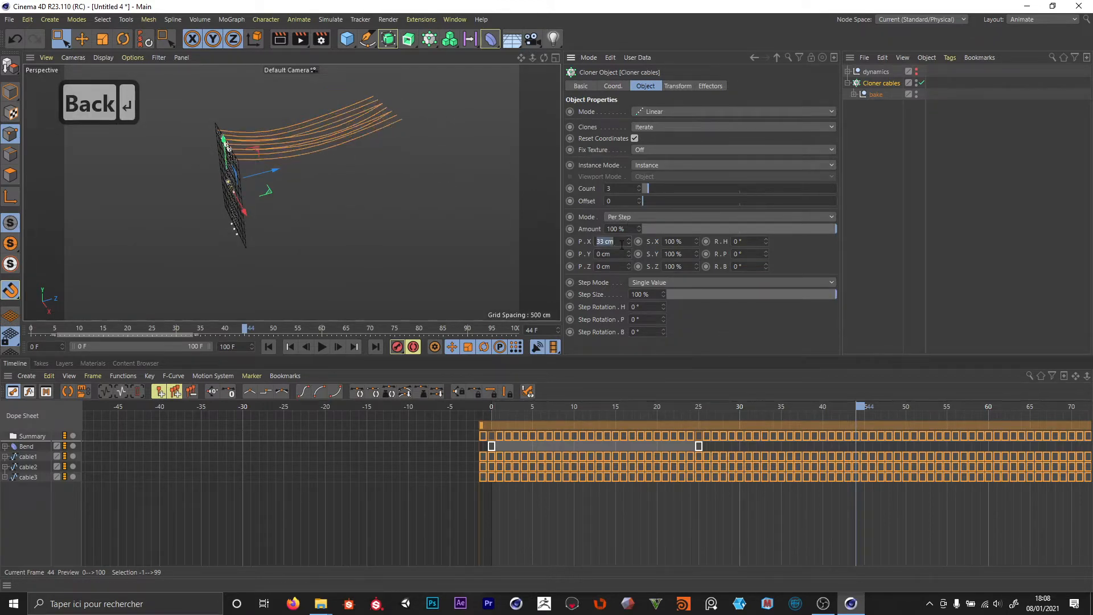
pyautogui.press('BackSpace')
pyautogui.press('Return')
# Set the cloner's per-step Z offset to 650 cm so the clones chain end to end.
pyautogui.click(611, 266)
pyautogui.write('650')
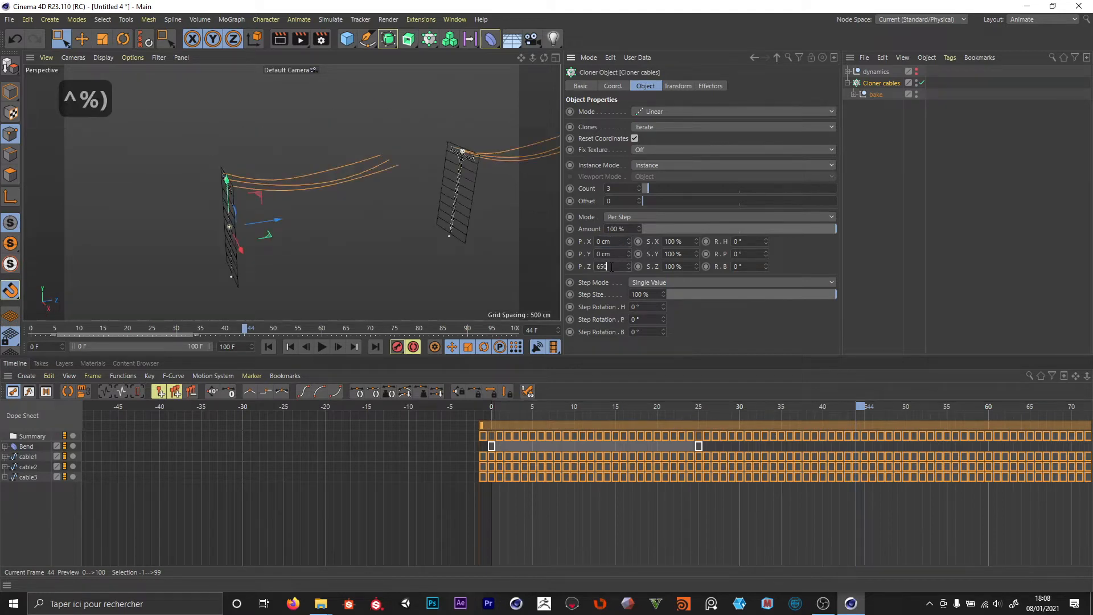
pyautogui.press('Return')
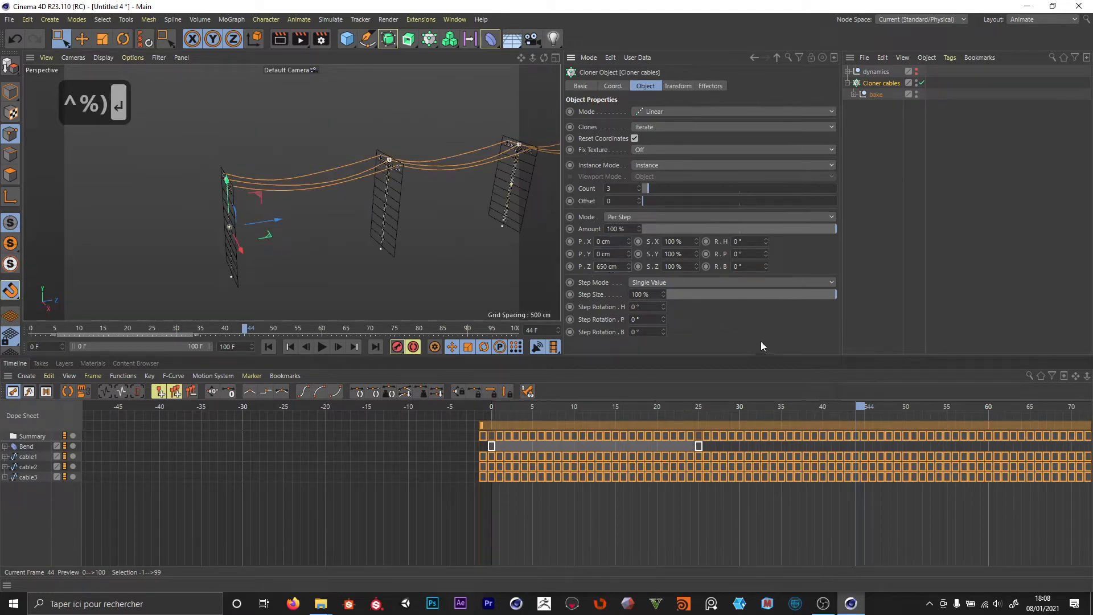
# Expand the bake group and delete the null listed above the poteau mesh inside poteau 1.
pyautogui.keyDown('alt'); pyautogui.moveTo(257, 240); pyautogui.dragTo(313, 183); pyautogui.keyUp('alt')
pyautogui.keyDown('alt'); pyautogui.moveTo(312, 182); pyautogui.dragTo(257, 202, button='middle'); pyautogui.keyUp('alt')
pyautogui.keyDown('alt'); pyautogui.moveTo(257, 202); pyautogui.dragTo(293, 203, button='right'); pyautogui.keyUp('alt')
pyautogui.keyDown('alt'); pyautogui.moveTo(294, 203); pyautogui.dragTo(348, 183, button='middle'); pyautogui.keyUp('alt')
pyautogui.keyDown('alt'); pyautogui.moveTo(348, 183); pyautogui.dragTo(323, 187); pyautogui.keyUp('alt')
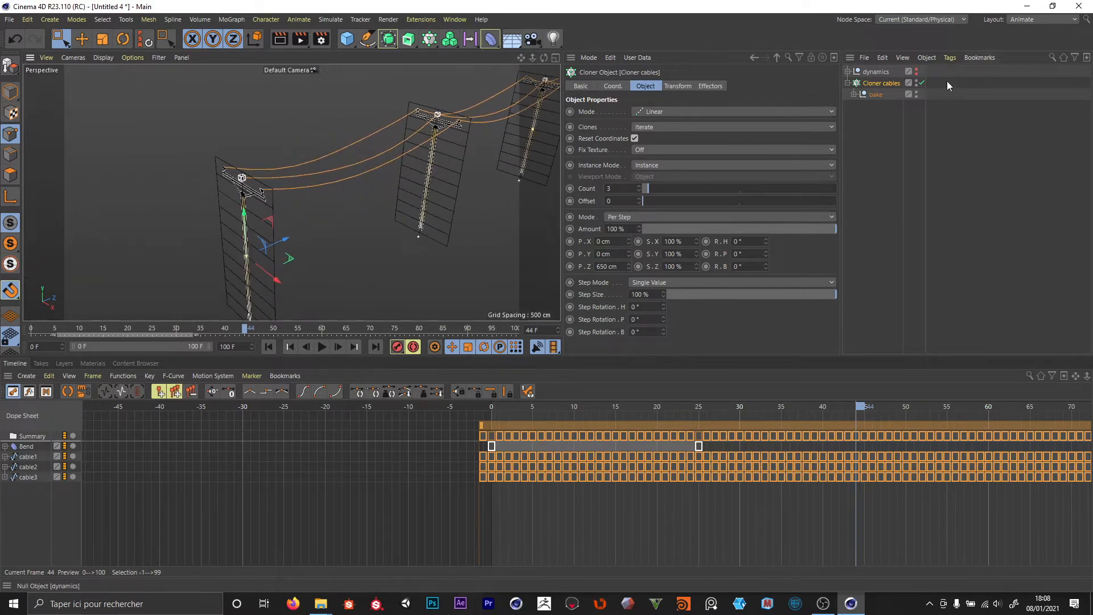
pyautogui.click(855, 94)
pyautogui.click(860, 106)
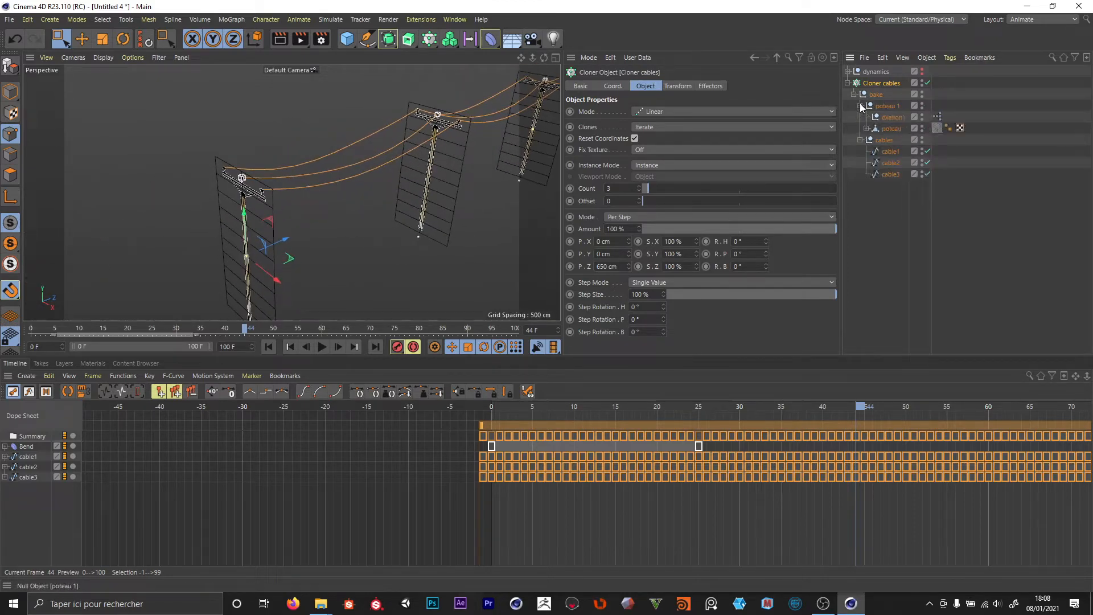
pyautogui.click(892, 118)
pyautogui.press('BackSpace')
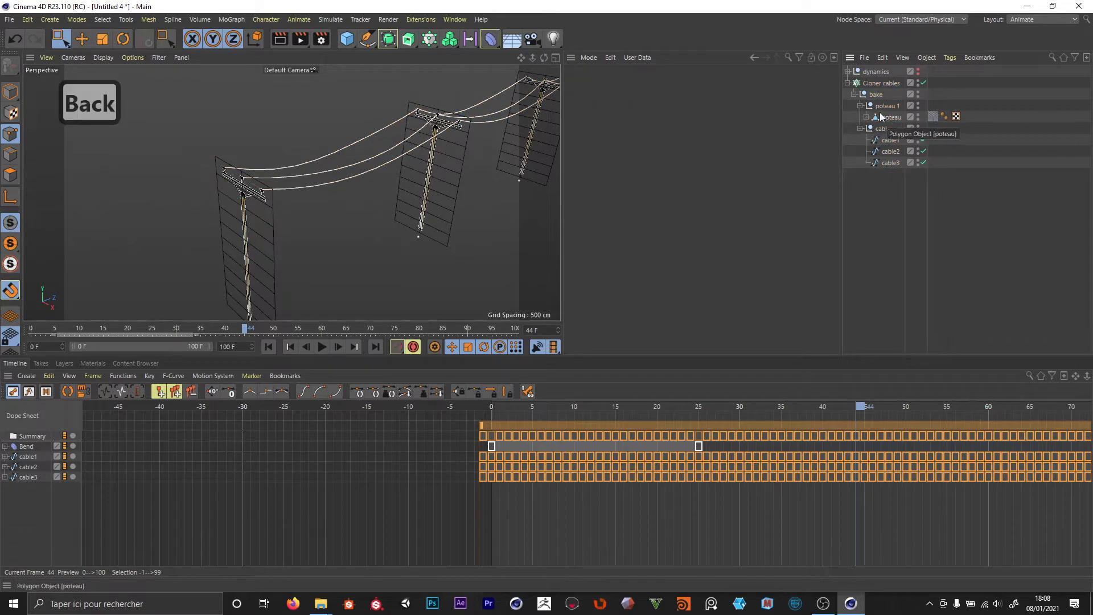
# Collapse the Cloner cables hierarchy and add a Plain effector to that cloner.
pyautogui.click(868, 85)
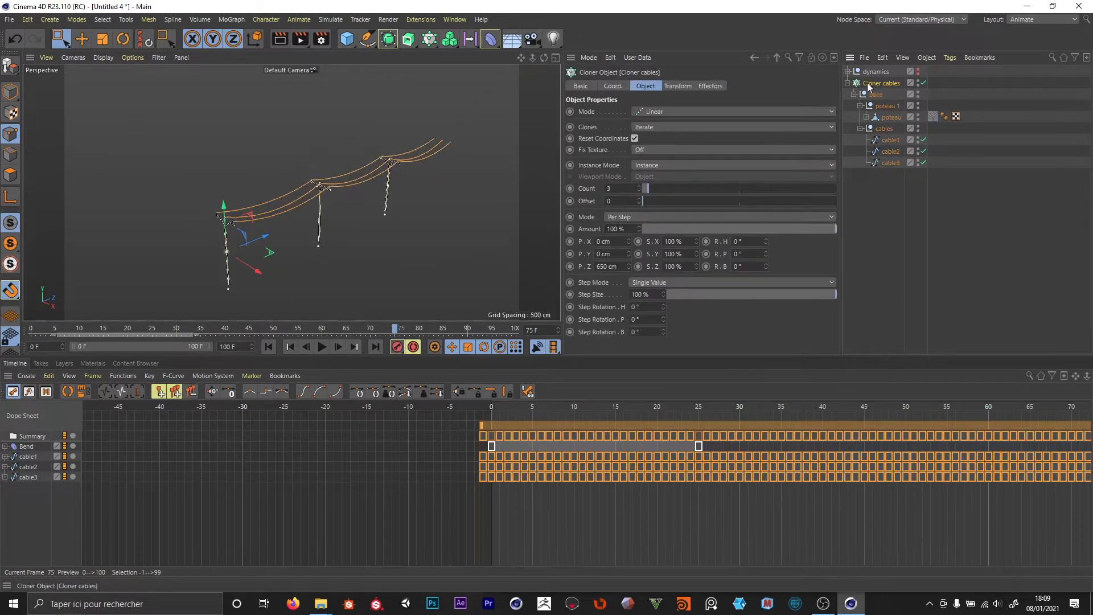
pyautogui.click(848, 84)
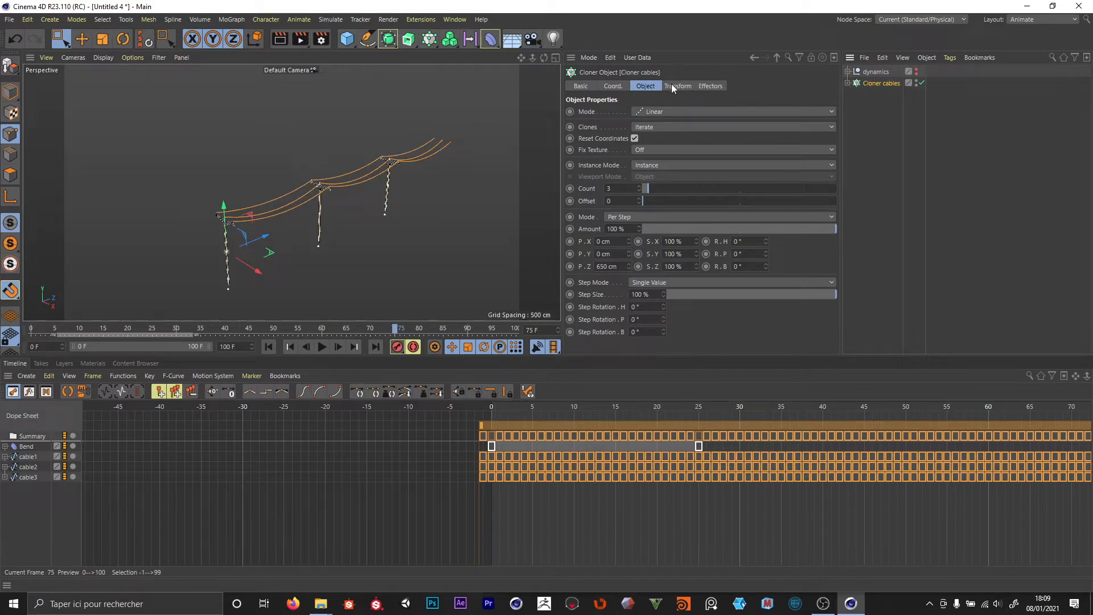
pyautogui.click(230, 19)
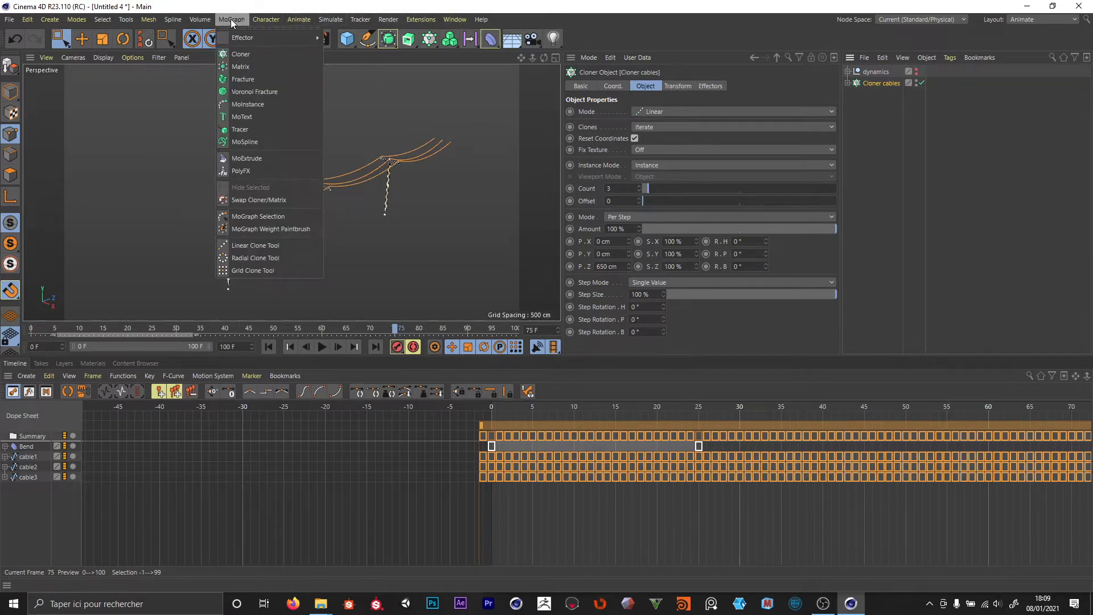
pyautogui.moveTo(251, 38)
pyautogui.click(357, 41)
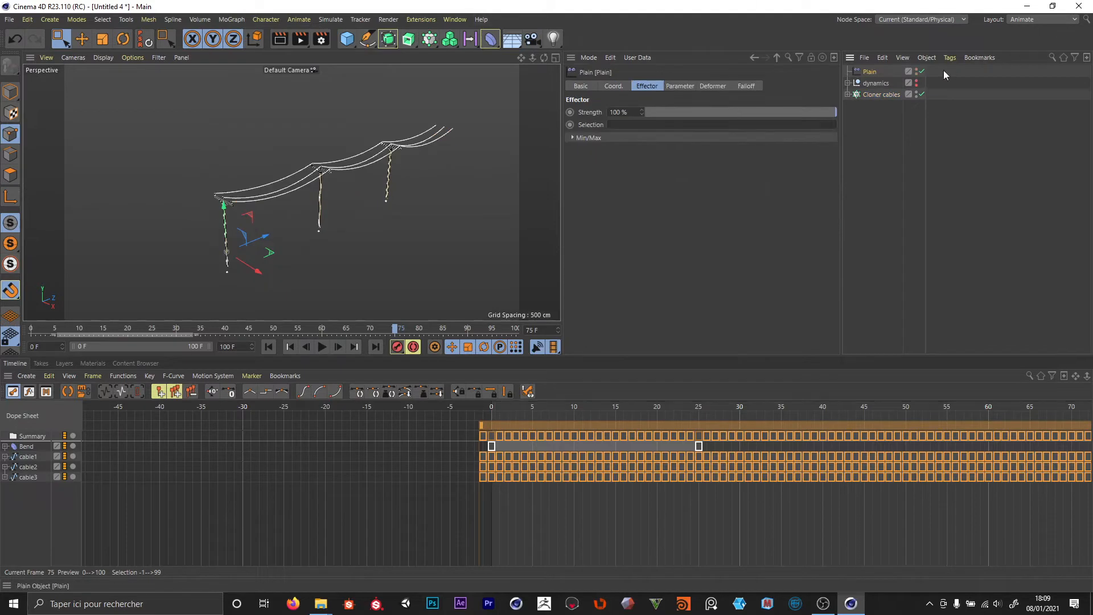
# Rename the new Plain effector as Plain anim.
pyautogui.doubleClick(867, 71)
pyautogui.press('Right')
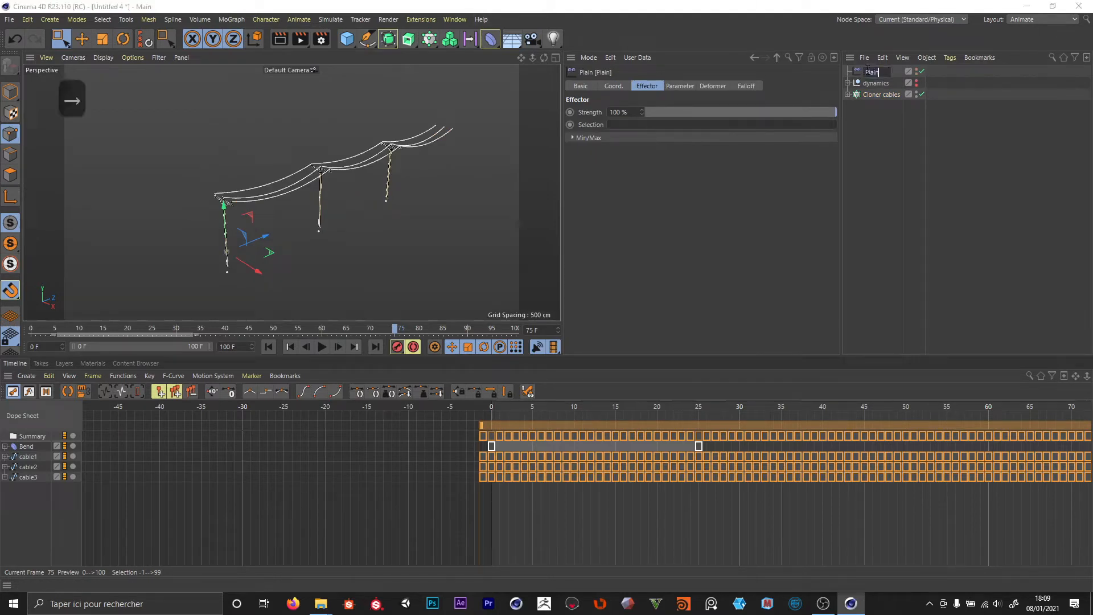
pyautogui.write('ab')
pyautogui.press('BackSpace')
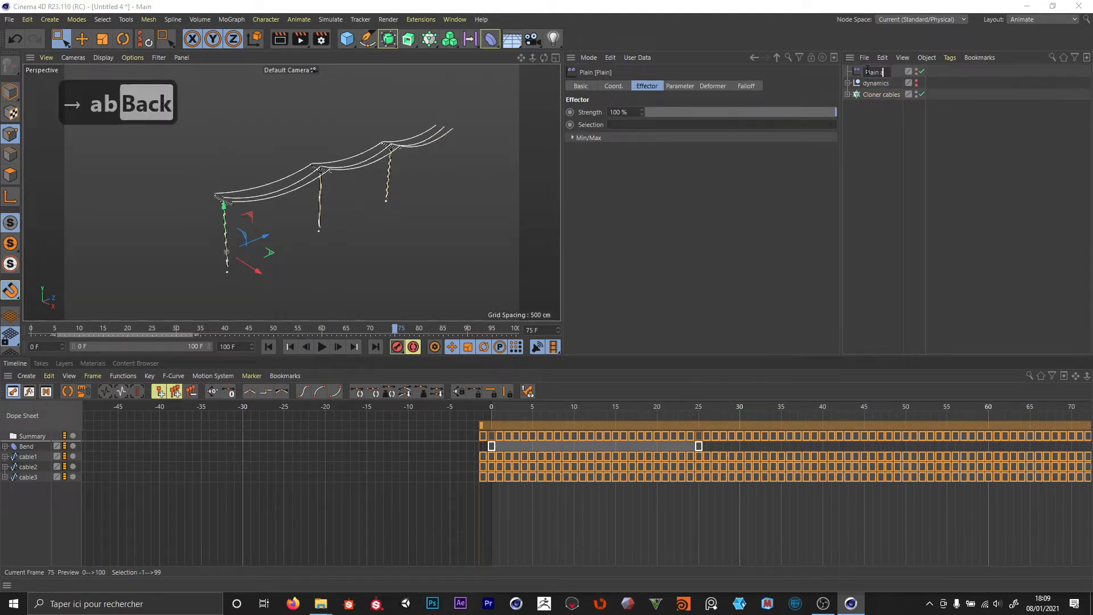
pyautogui.write('nim')
pyautogui.press('Return')
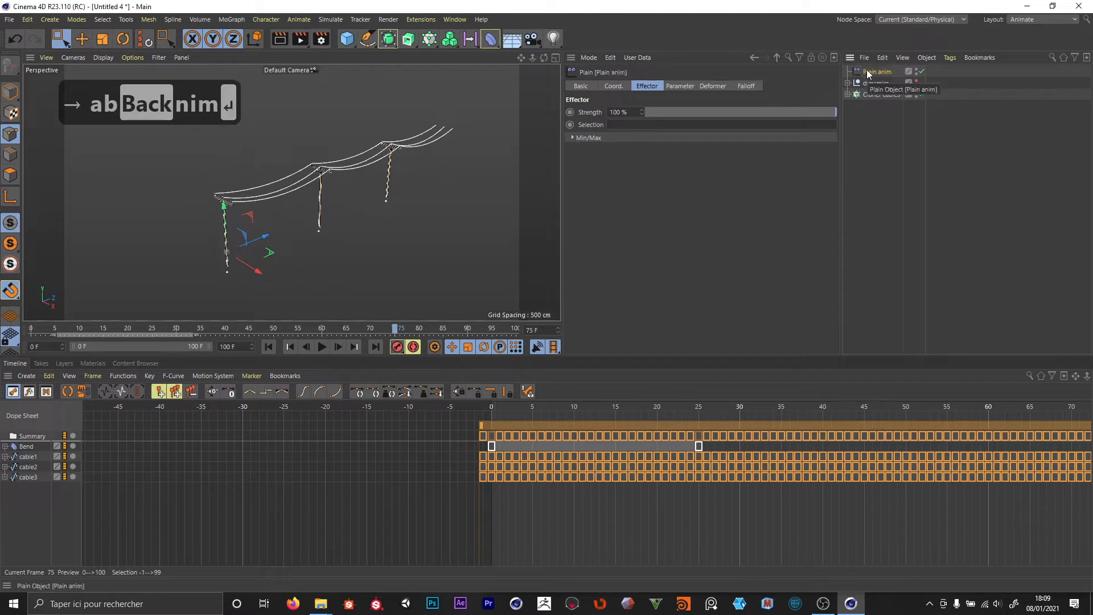
# Set the Animation Mode of Cloner cables to Fixed in its transform settings.
pyautogui.click(869, 96)
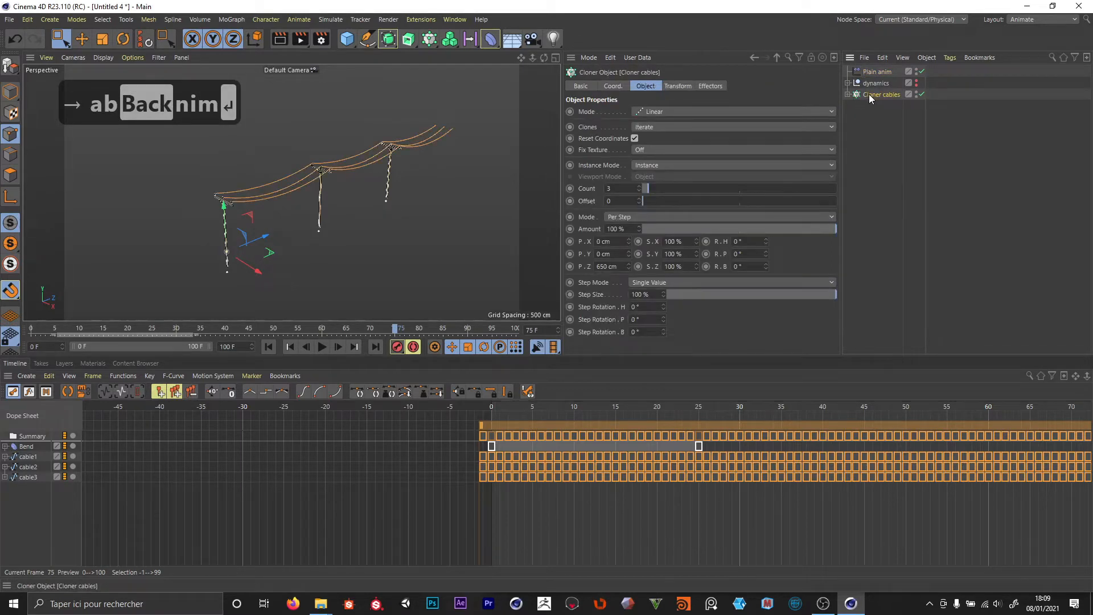
pyautogui.click(678, 86)
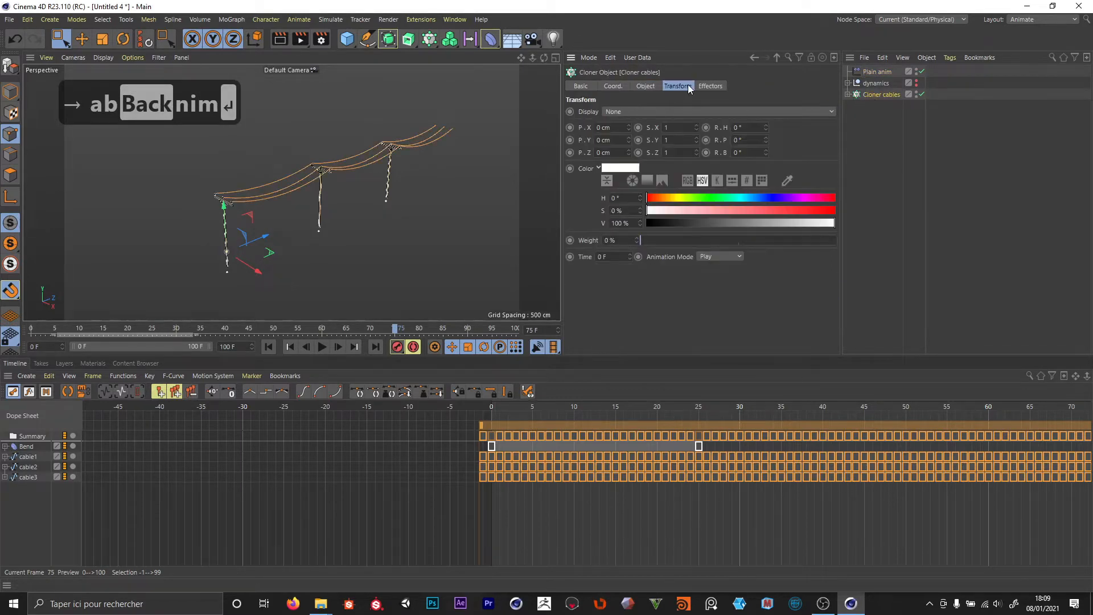
pyautogui.click(735, 257)
pyautogui.click(726, 293)
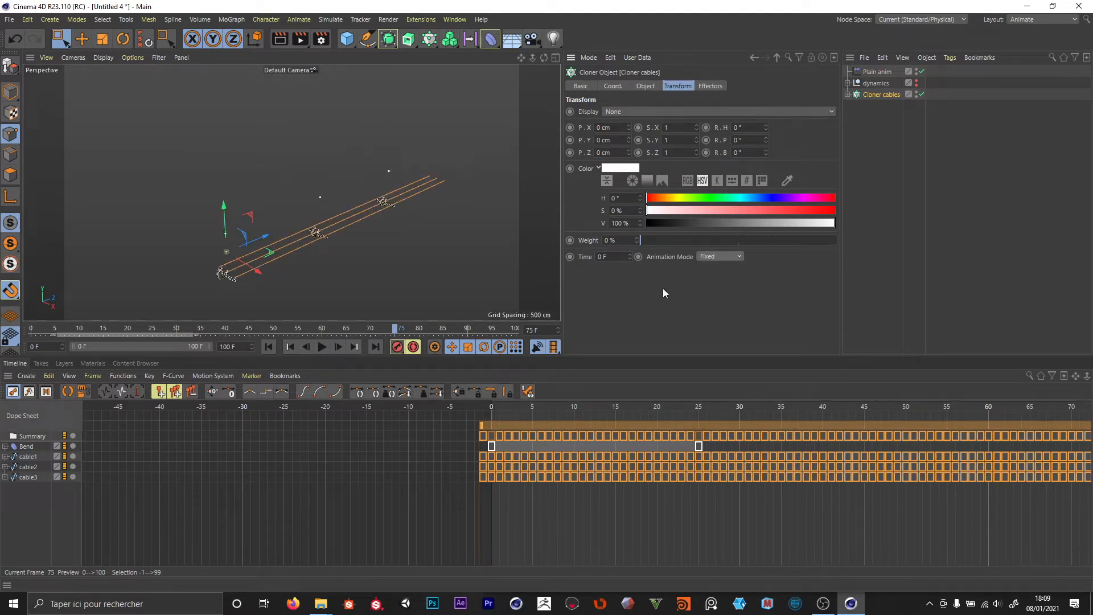
# Add a Plane as the ground, scale it up well beyond the poles and move it along Z towards the far clones.
pyautogui.click(354, 39)
pyautogui.click(458, 80)
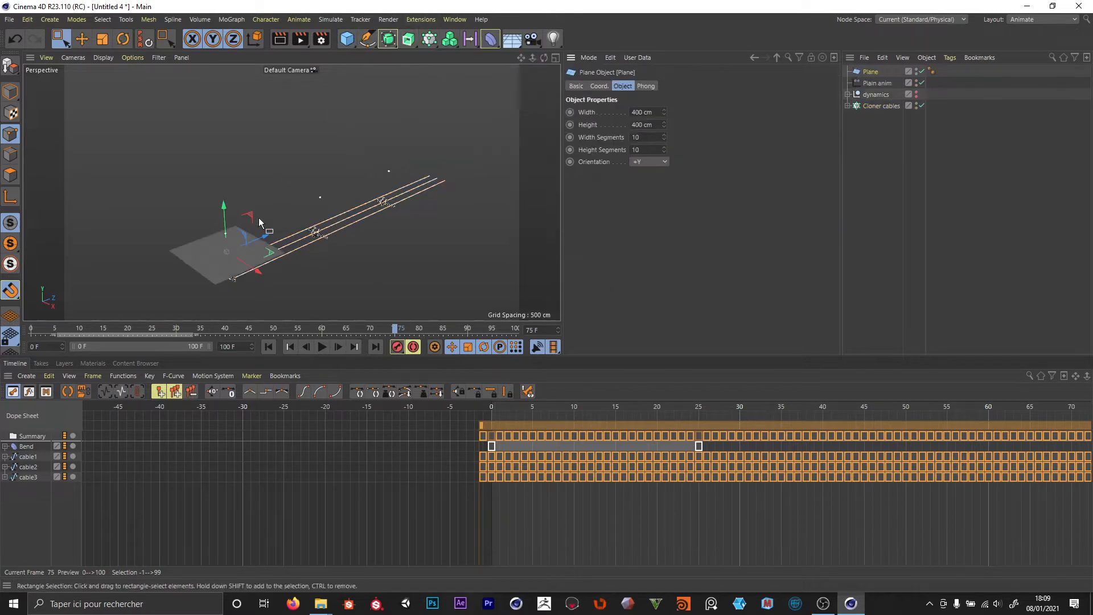
pyautogui.press('t')
pyautogui.moveTo(351, 241); pyautogui.dragTo(541, 239)
pyautogui.press('e')
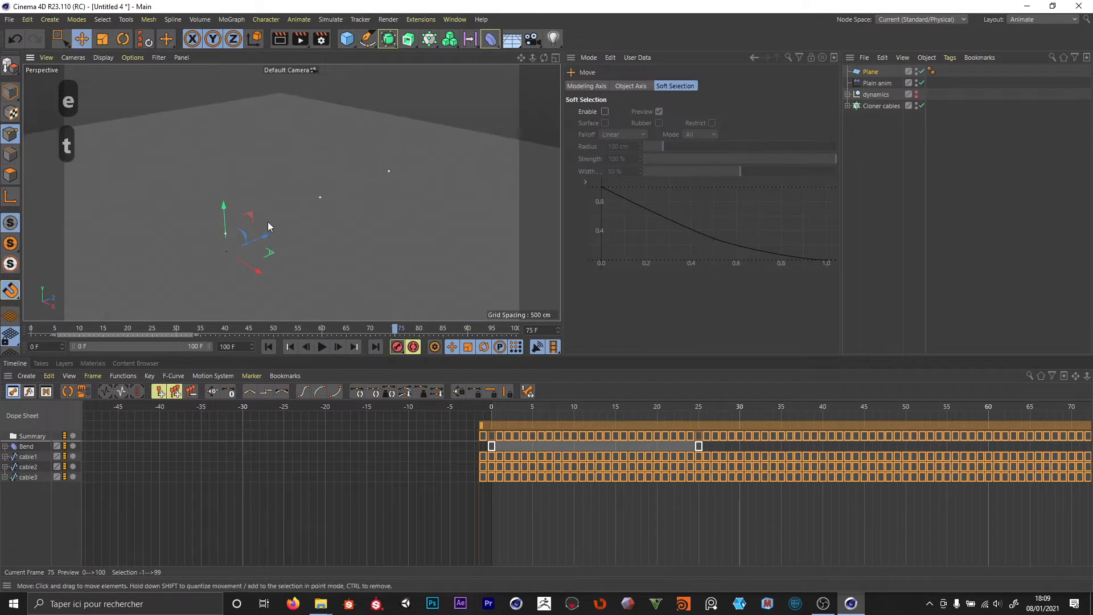
pyautogui.moveTo(264, 237); pyautogui.dragTo(465, 196)
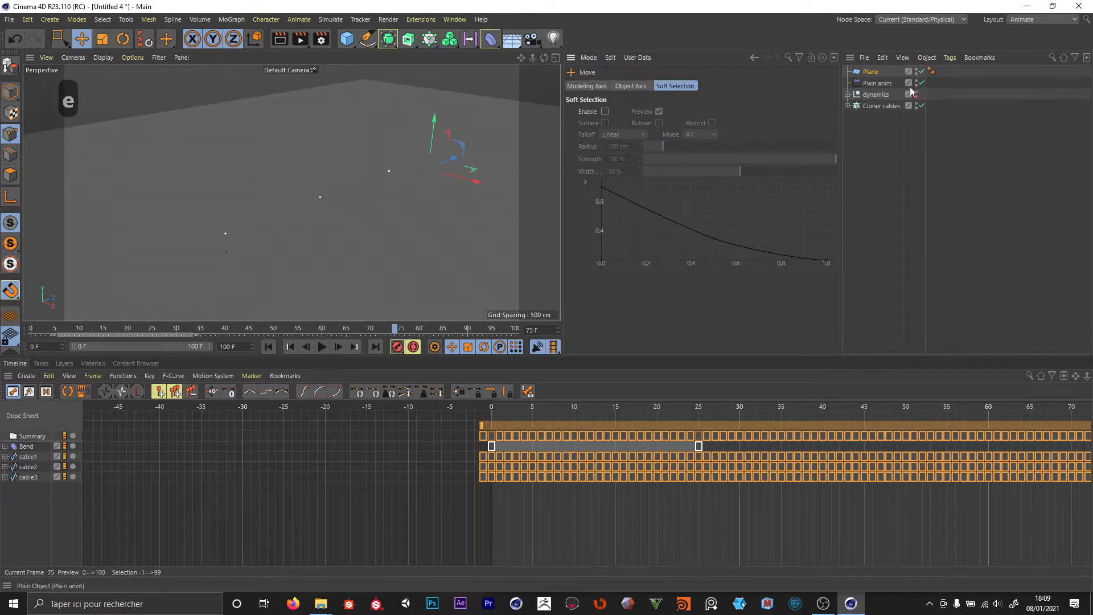
# Move the Plain anim effector directly above Cloner cables in the object hierarchy.
pyautogui.click(874, 94)
pyautogui.click(882, 107)
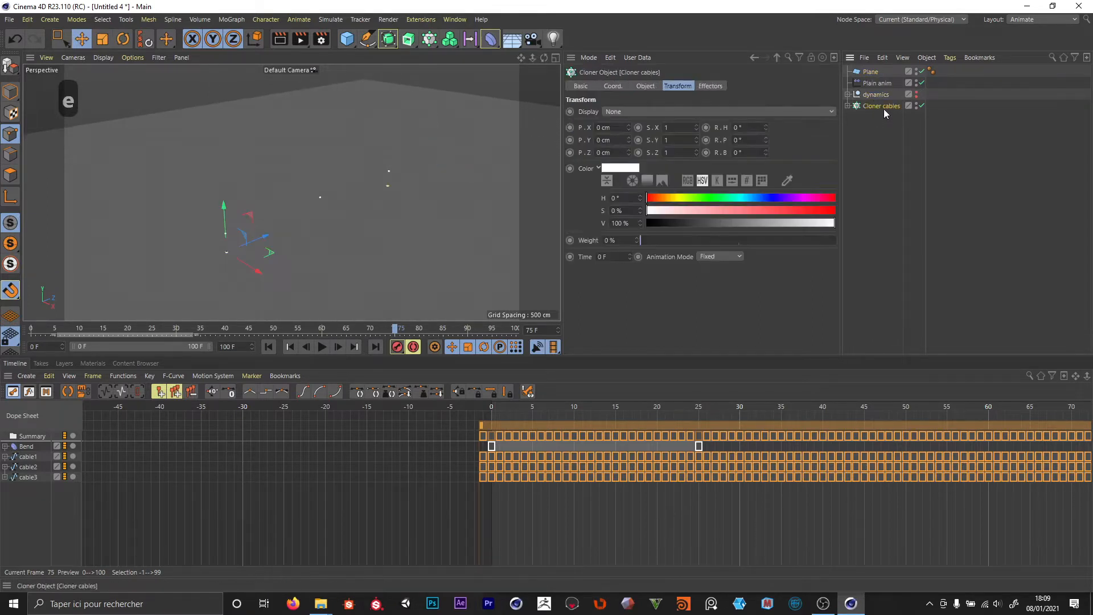
pyautogui.click(873, 93)
pyautogui.click(877, 87)
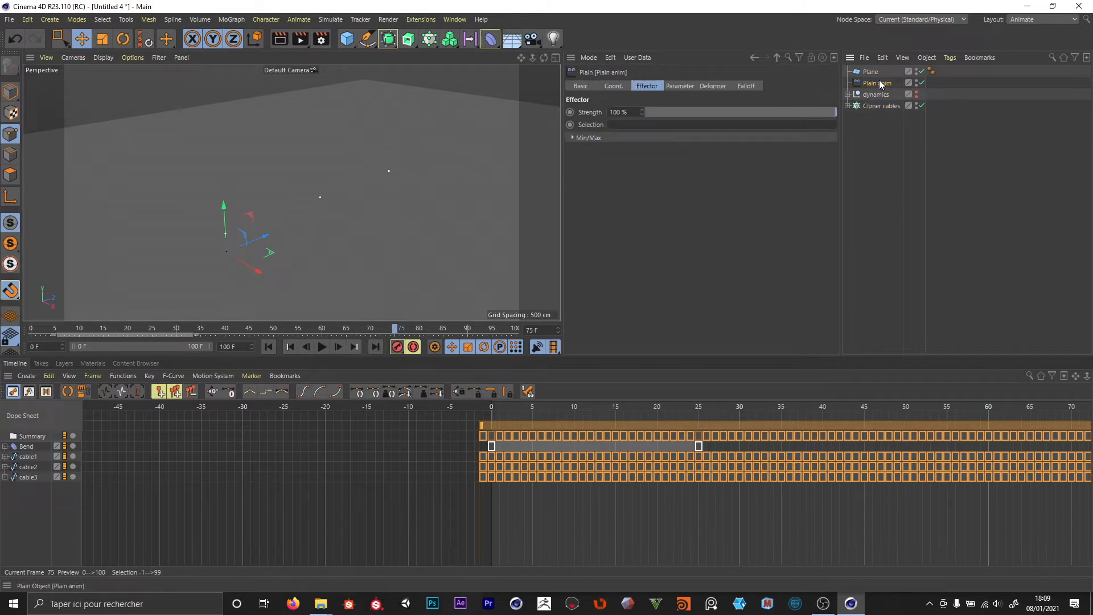
pyautogui.moveTo(881, 105); pyautogui.dragTo(880, 103)
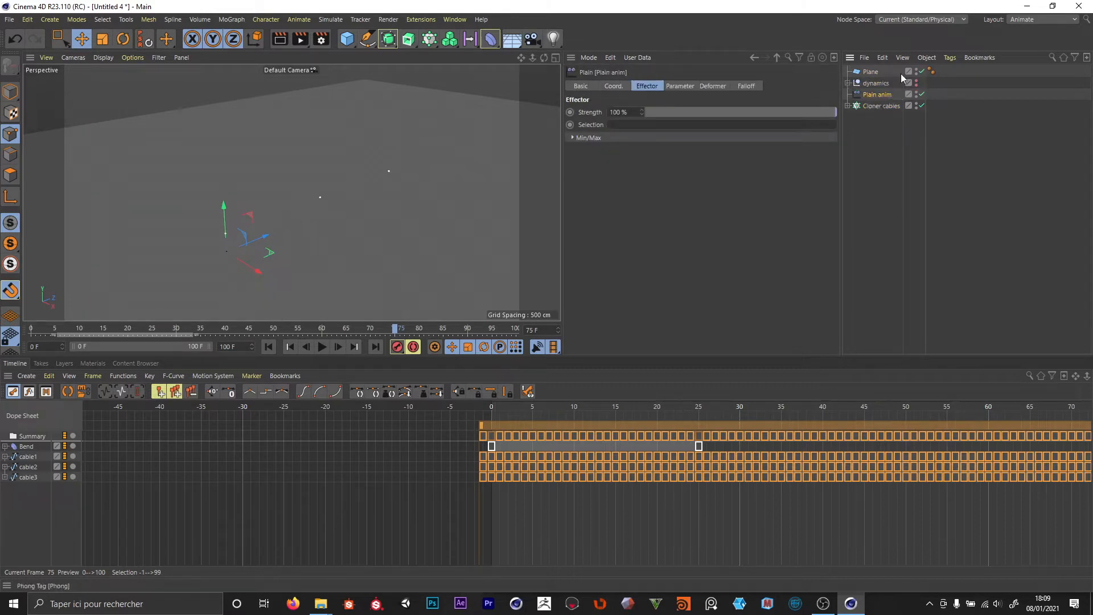
# Turn off the Position transform of the Plain anim effector and set its Time Offset to 80 F.
pyautogui.click(680, 85)
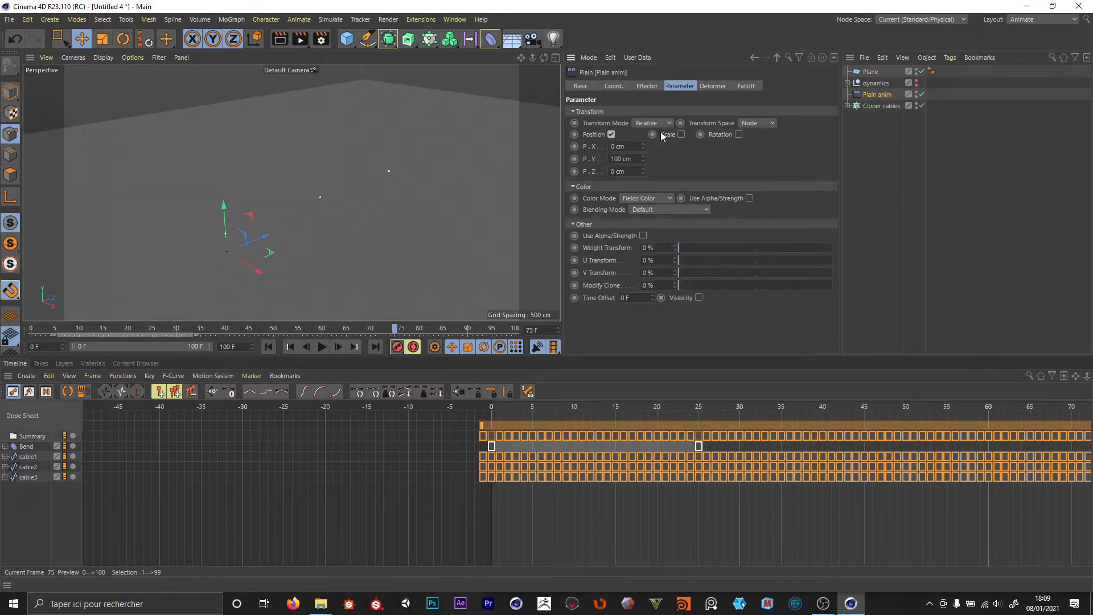
pyautogui.click(611, 135)
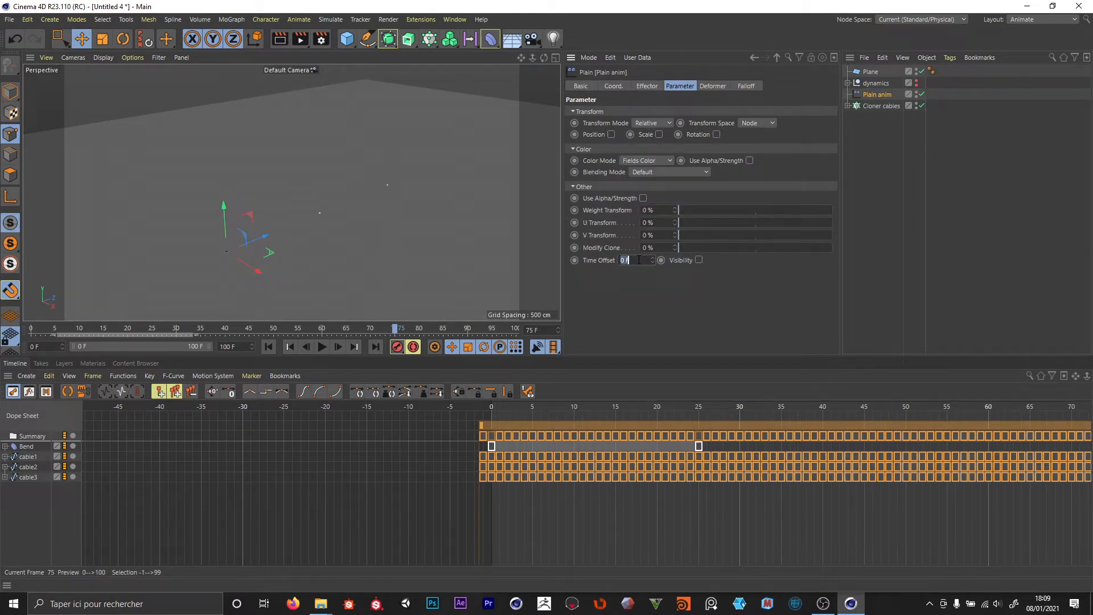
pyautogui.write('80')
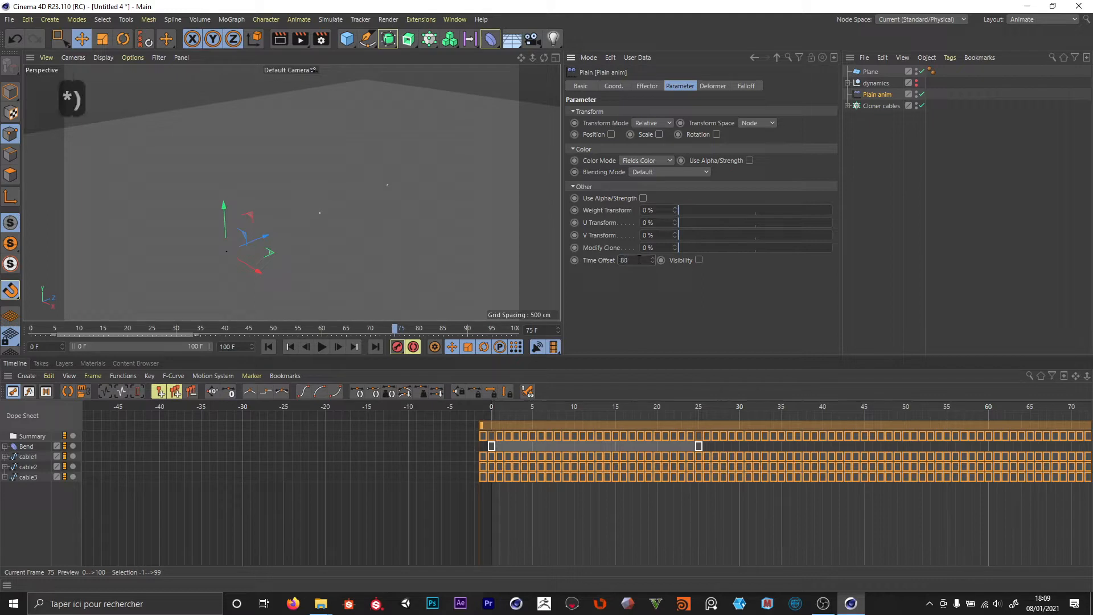
pyautogui.press('Return')
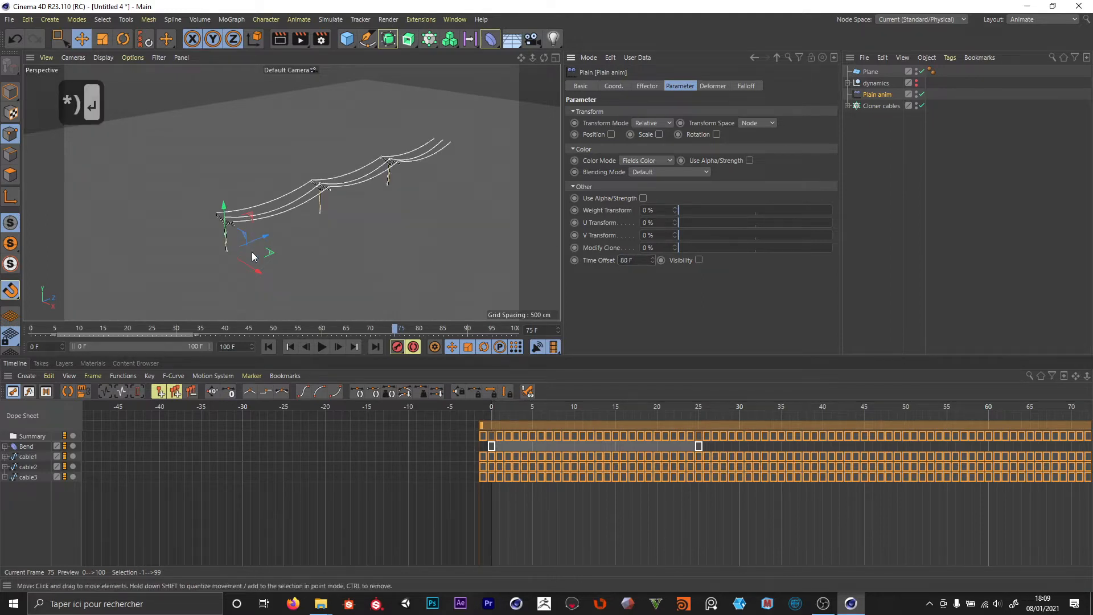
pyautogui.keyDown('alt'); pyautogui.moveTo(227, 241); pyautogui.dragTo(337, 218); pyautogui.keyUp('alt')
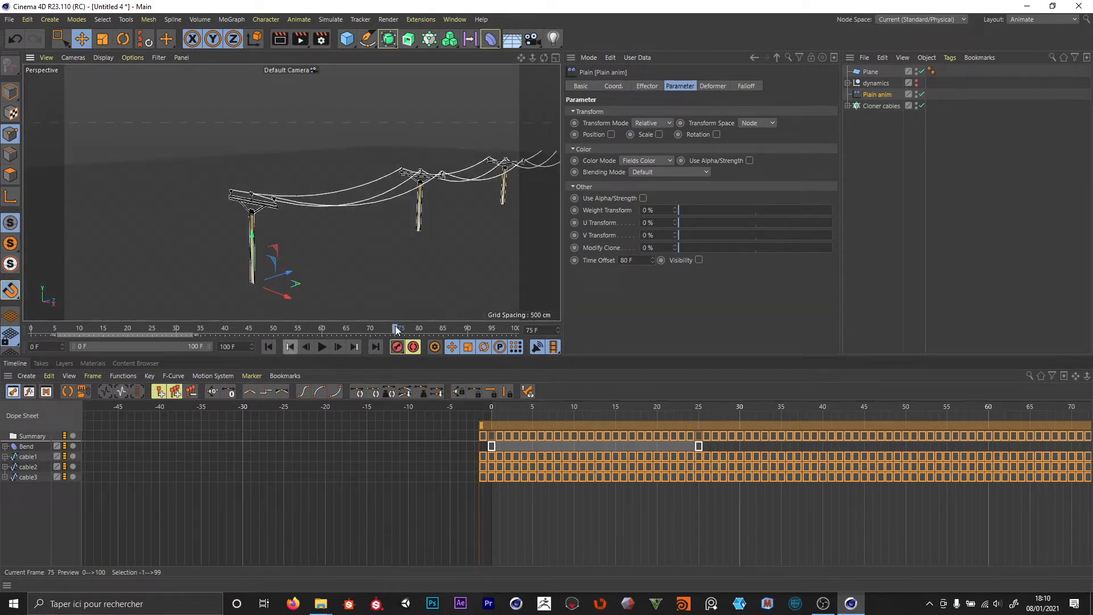
pyautogui.moveTo(396, 330); pyautogui.dragTo(360, 329)
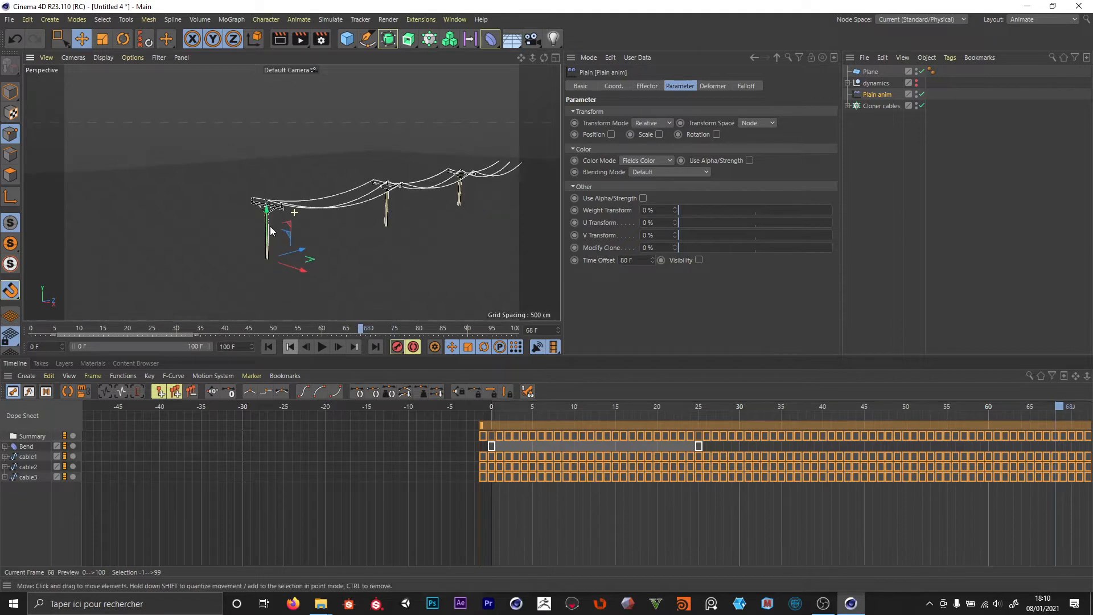
pyautogui.keyDown('alt'); pyautogui.moveTo(270, 226); pyautogui.dragTo(361, 105); pyautogui.keyUp('alt')
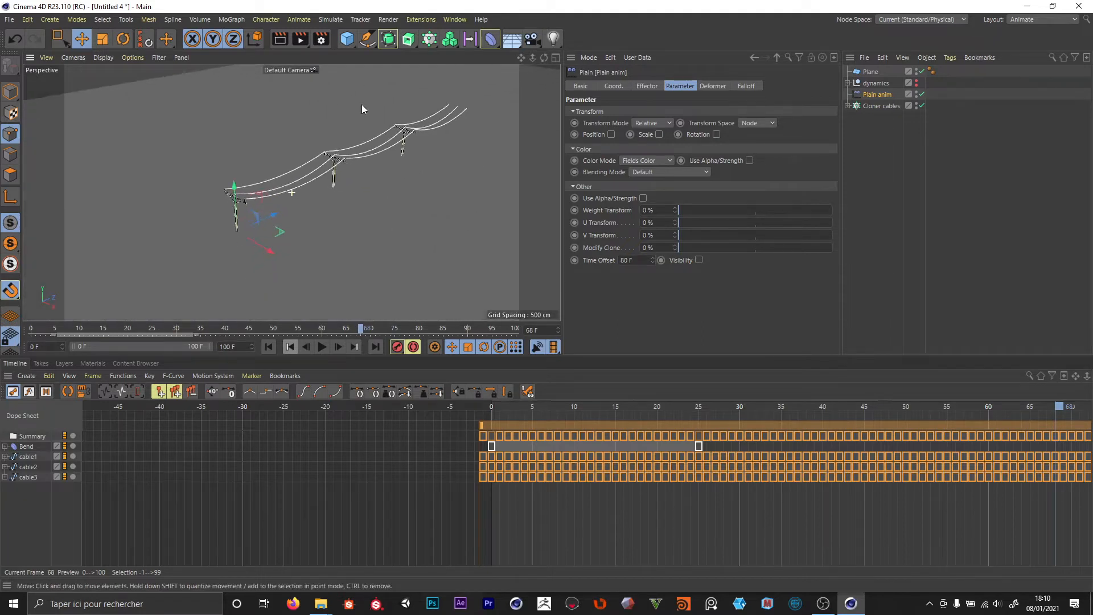
# Disable the Plain anim effector and set the Animation Mode of Cloner cables to Play.
pyautogui.click(922, 94)
pyautogui.click(896, 106)
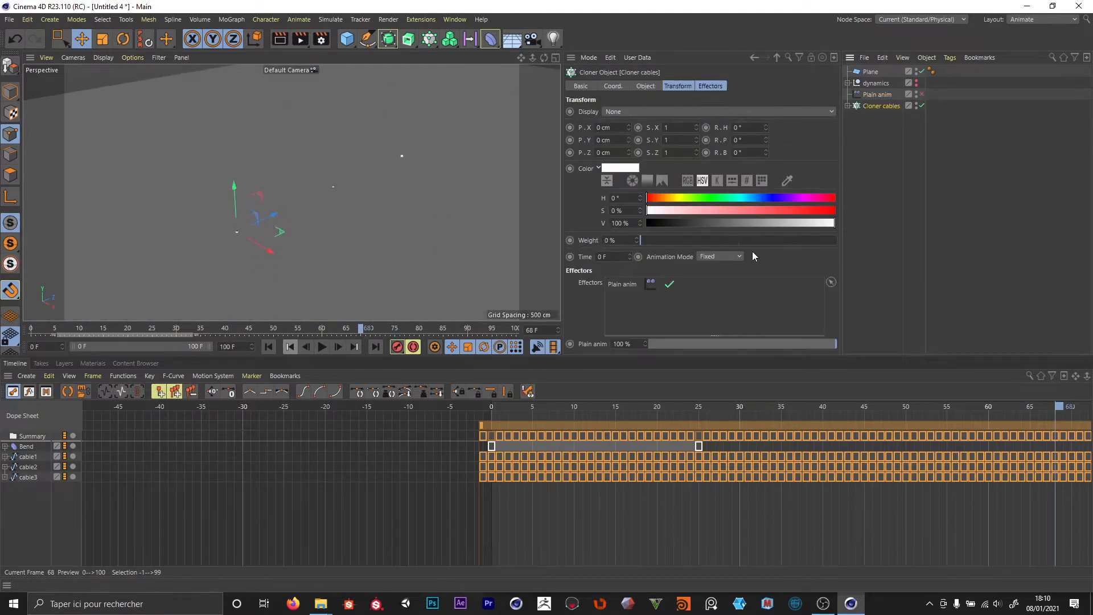
pyautogui.click(675, 85)
pyautogui.click(718, 256)
pyautogui.click(718, 255)
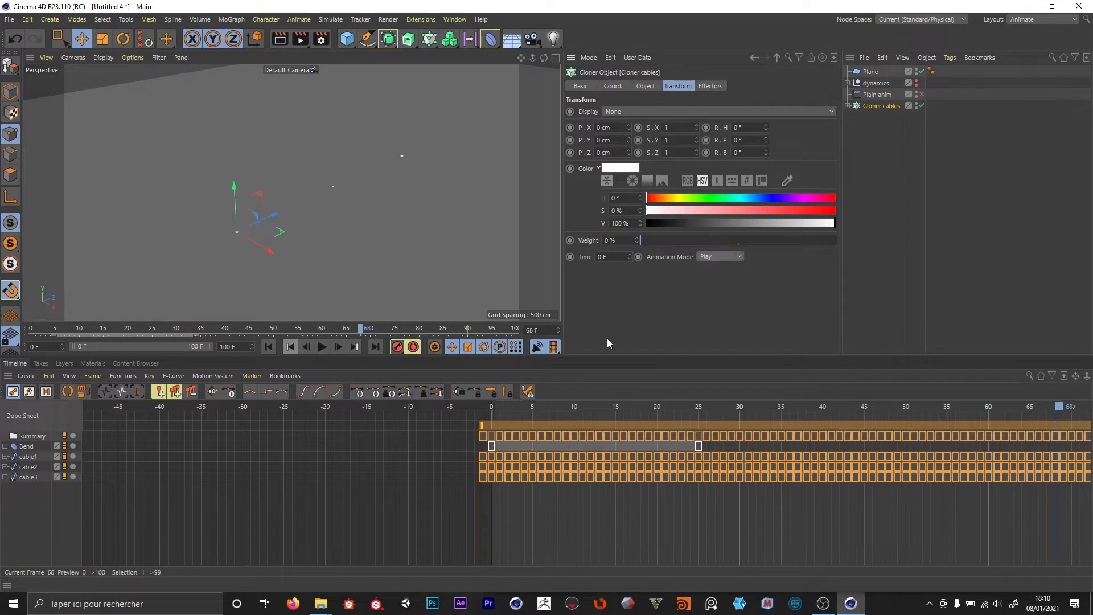
# Play the animation from frame 0 to review the motion of the cloned poles and cables, and stop it.
pyautogui.click(268, 347)
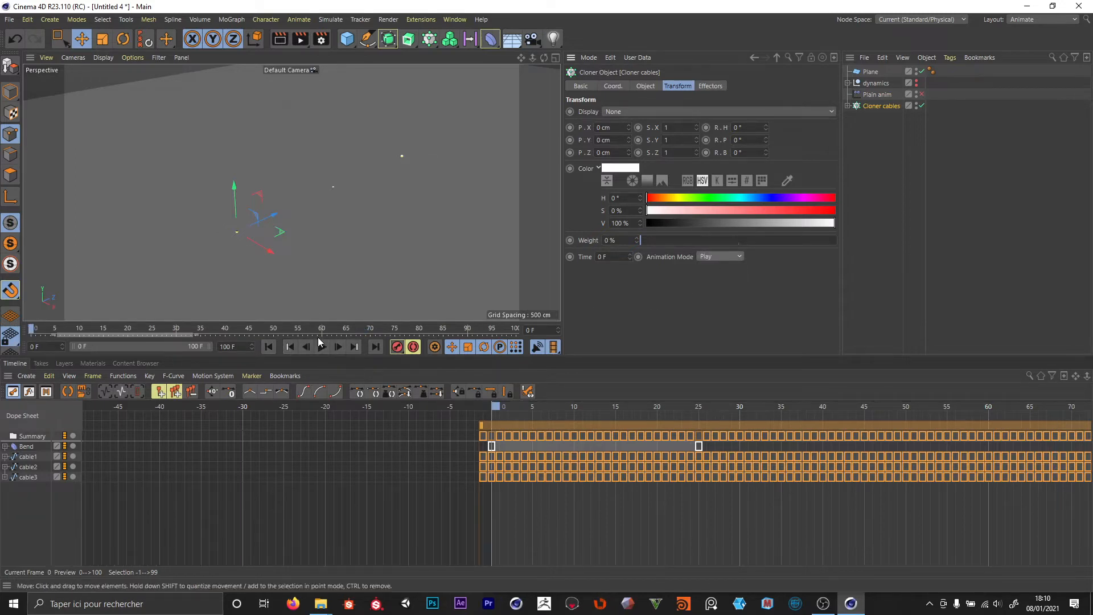
pyautogui.click(322, 347)
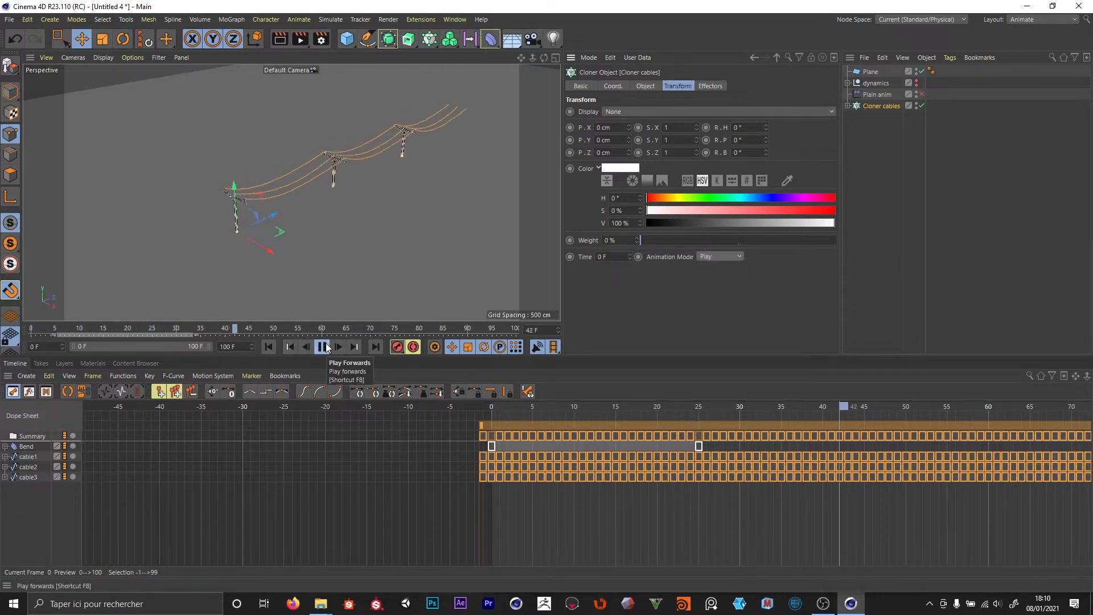
pyautogui.click(324, 347)
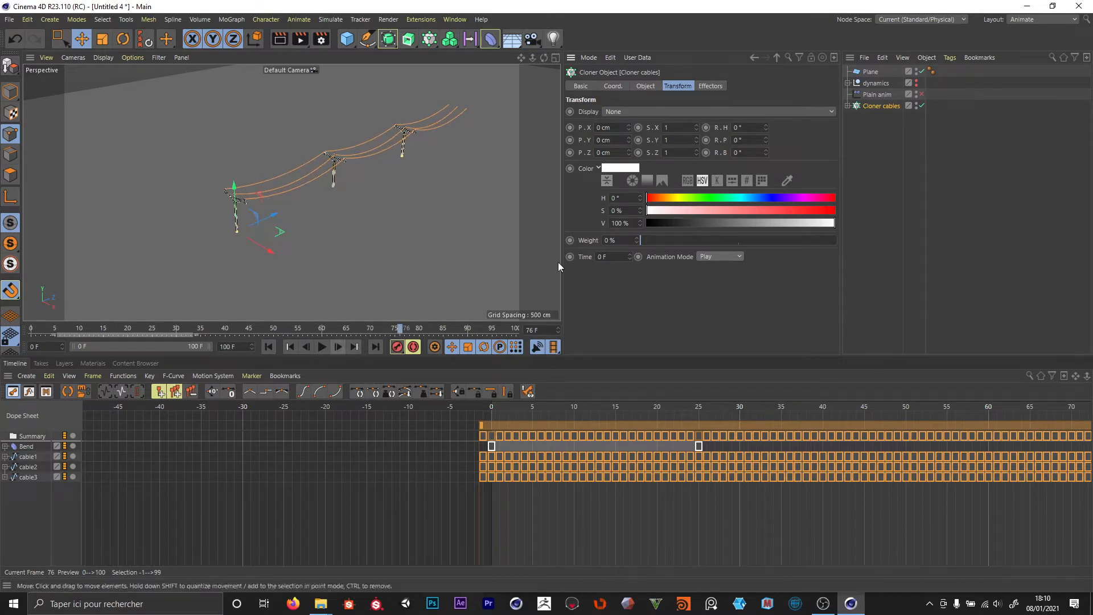
# Re-enable the Plain anim effector and set the Animation Mode of Cloner cables to Fixed.
pyautogui.click(886, 94)
pyautogui.click(922, 95)
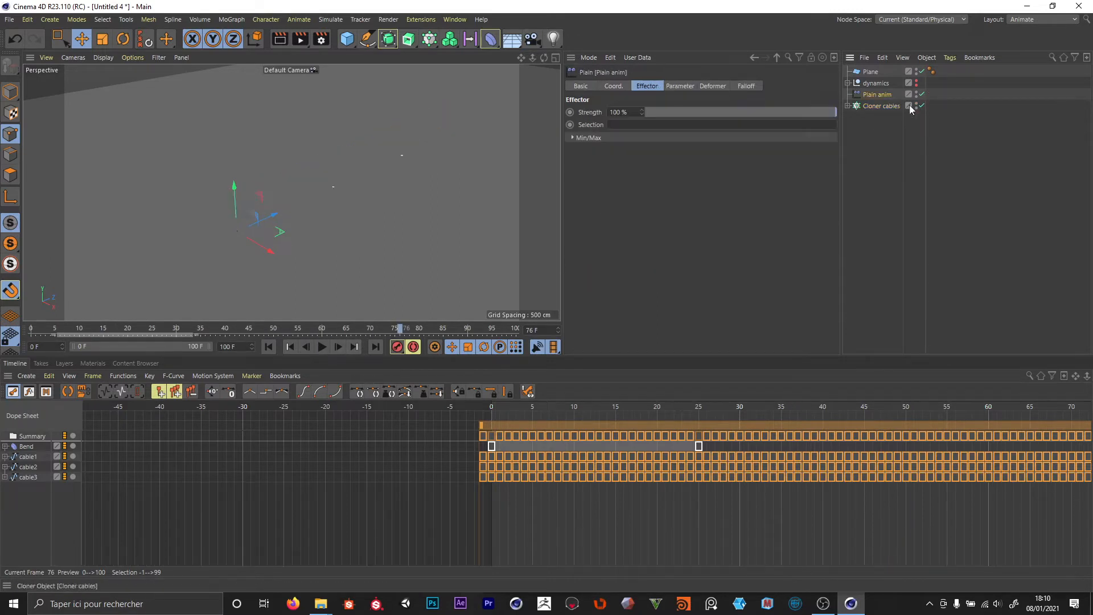
pyautogui.click(878, 107)
pyautogui.click(731, 257)
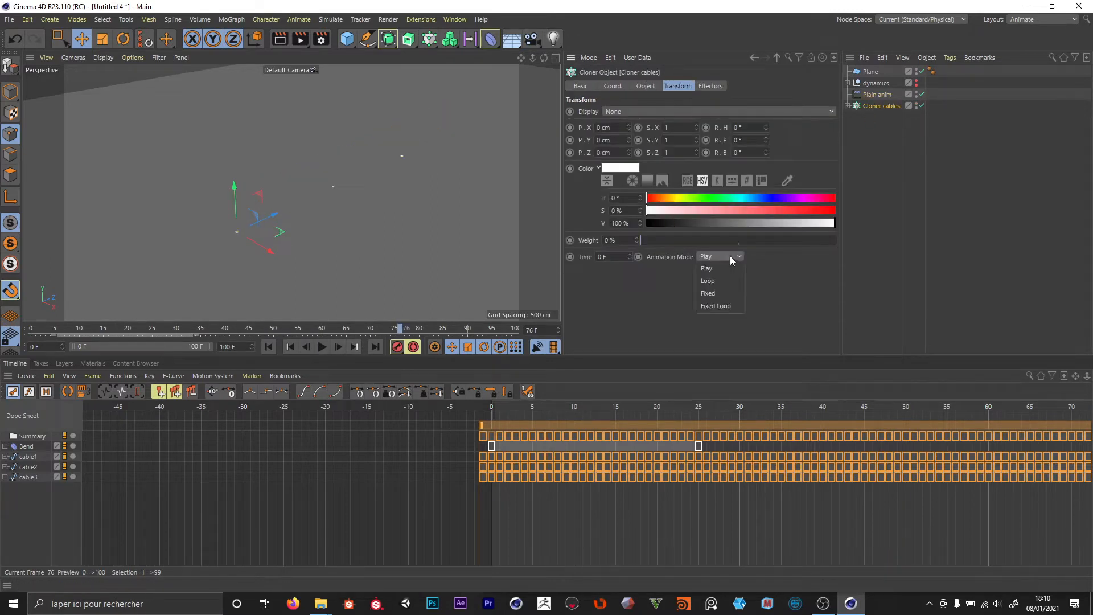
pyautogui.click(709, 294)
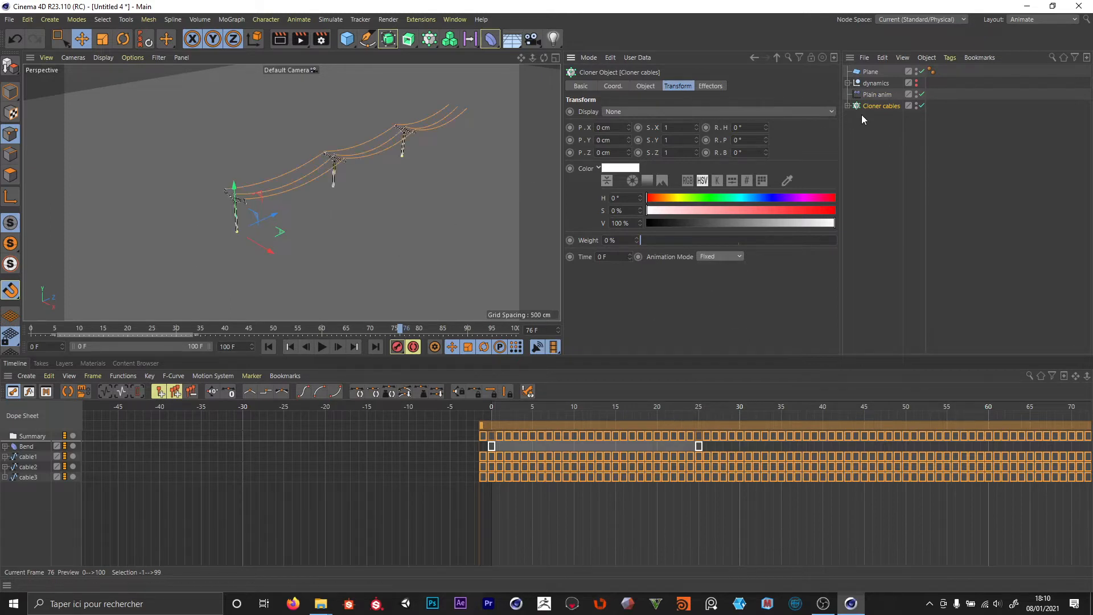
# Lower the ground Plane along Y to uncover the lower part of the poles.
pyautogui.click(869, 73)
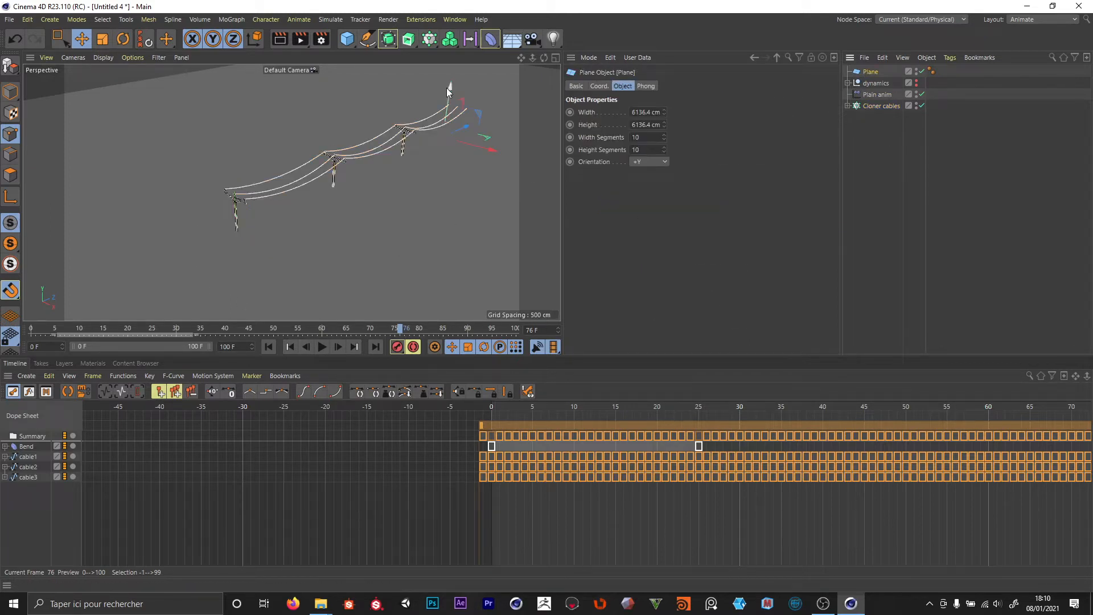
pyautogui.moveTo(450, 88); pyautogui.dragTo(447, 111)
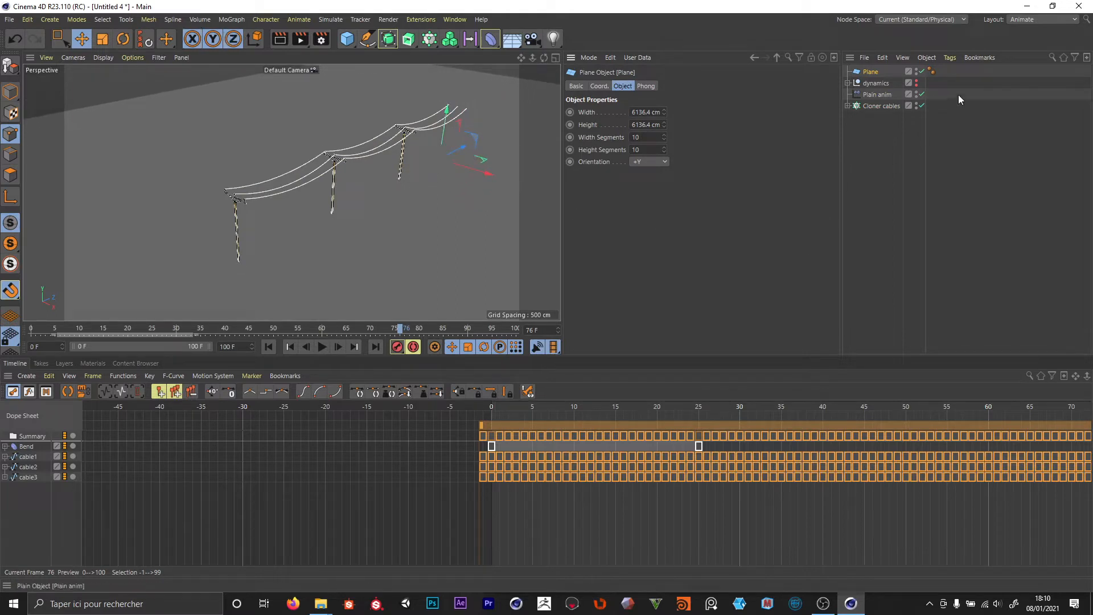
pyautogui.click(879, 105)
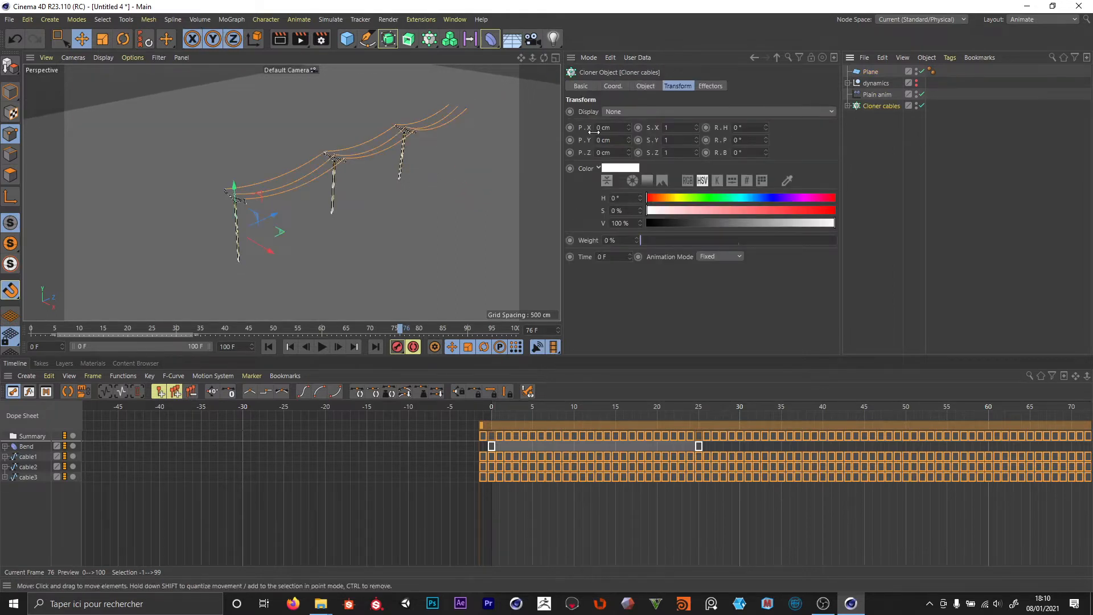
# Add a Linear Field to the Plain anim falloff and rotate it around its vertical axis to align with the row of clones.
pyautogui.click(877, 94)
pyautogui.click(746, 86)
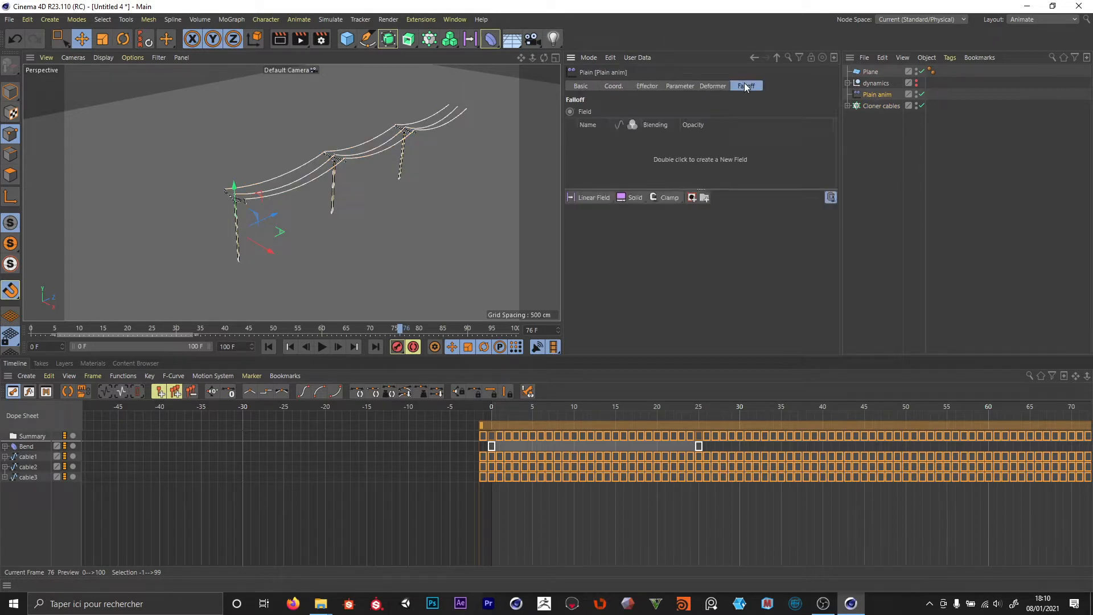
pyautogui.click(595, 196)
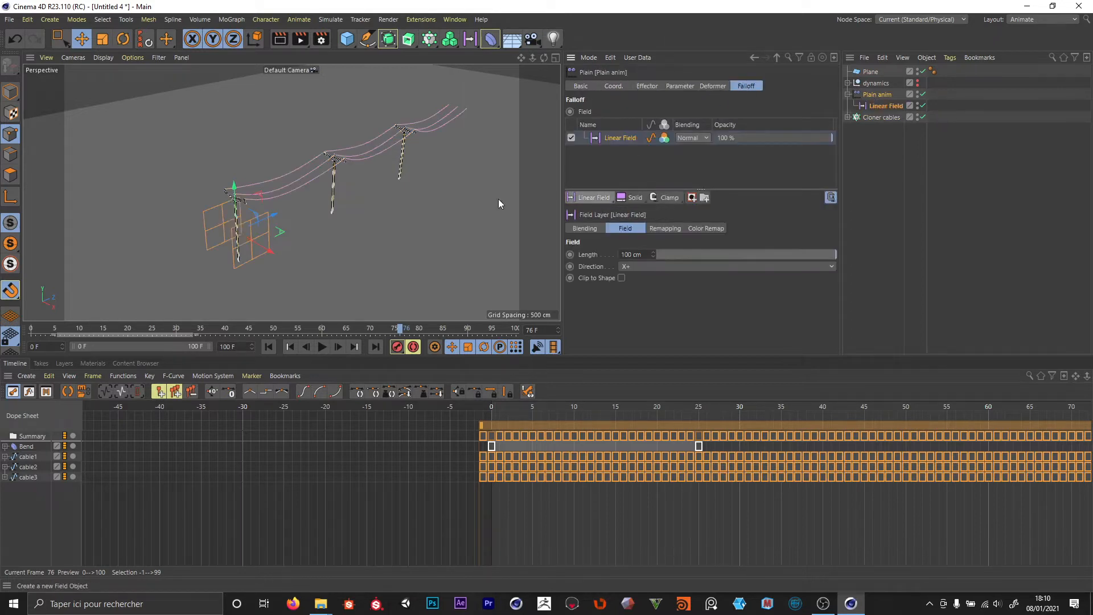
pyautogui.press('r')
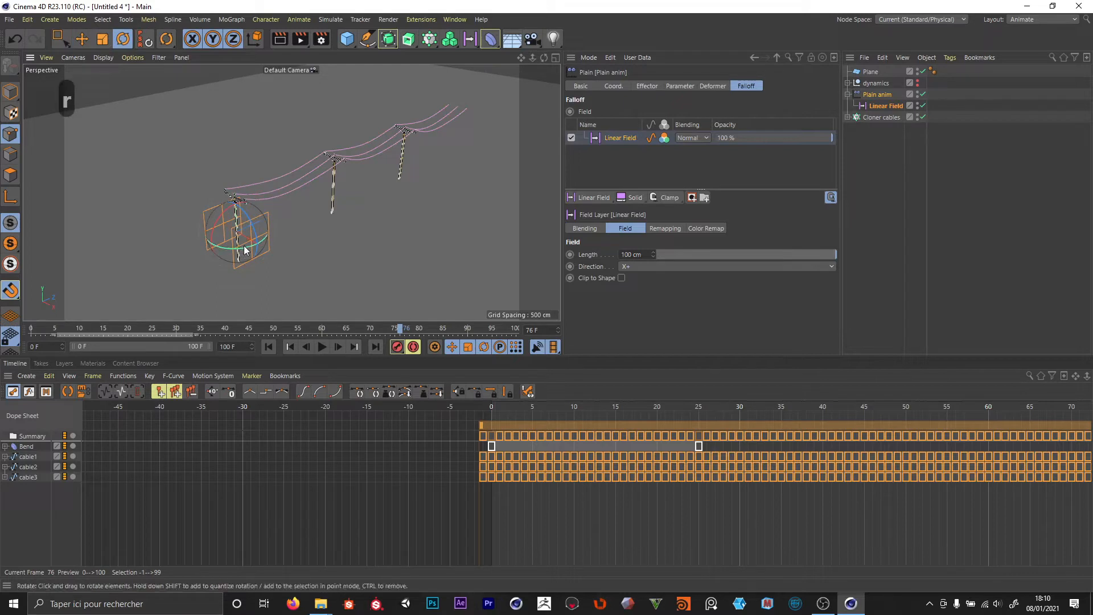
pyautogui.moveTo(245, 251)
pyautogui.mouseDown()
pyautogui.moveTo(149, 238)
pyautogui.moveTo(158, 243)
pyautogui.mouseUp()
pyautogui.keyDown('alt'); pyautogui.moveTo(288, 168); pyautogui.dragTo(269, 172, button='right'); pyautogui.keyUp('alt')
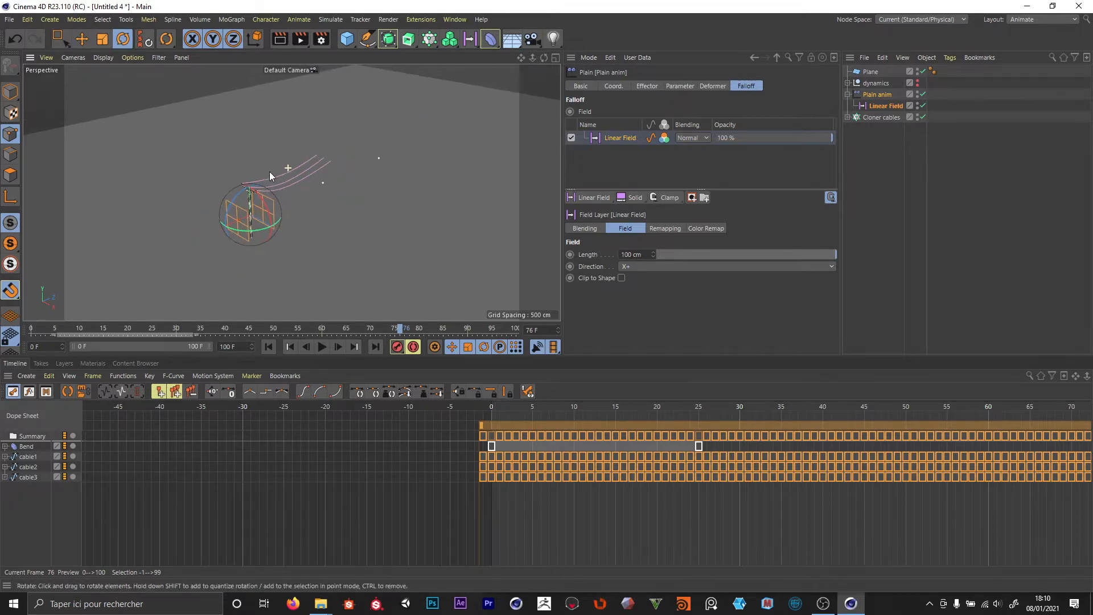
pyautogui.moveTo(268, 172)
pyautogui.keyDown('alt'); pyautogui.mouseDown()
pyautogui.moveTo(204, 116)
pyautogui.moveTo(234, 224)
pyautogui.mouseUp(); pyautogui.keyUp('alt')
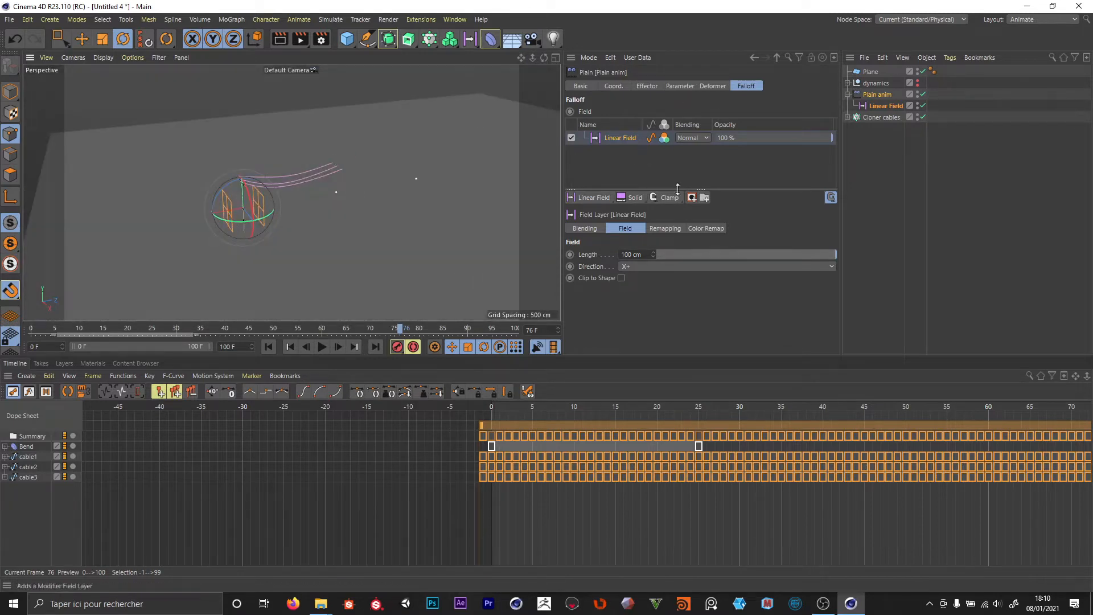
# Set the clone Count of Cloner cables to 10.
pyautogui.click(879, 117)
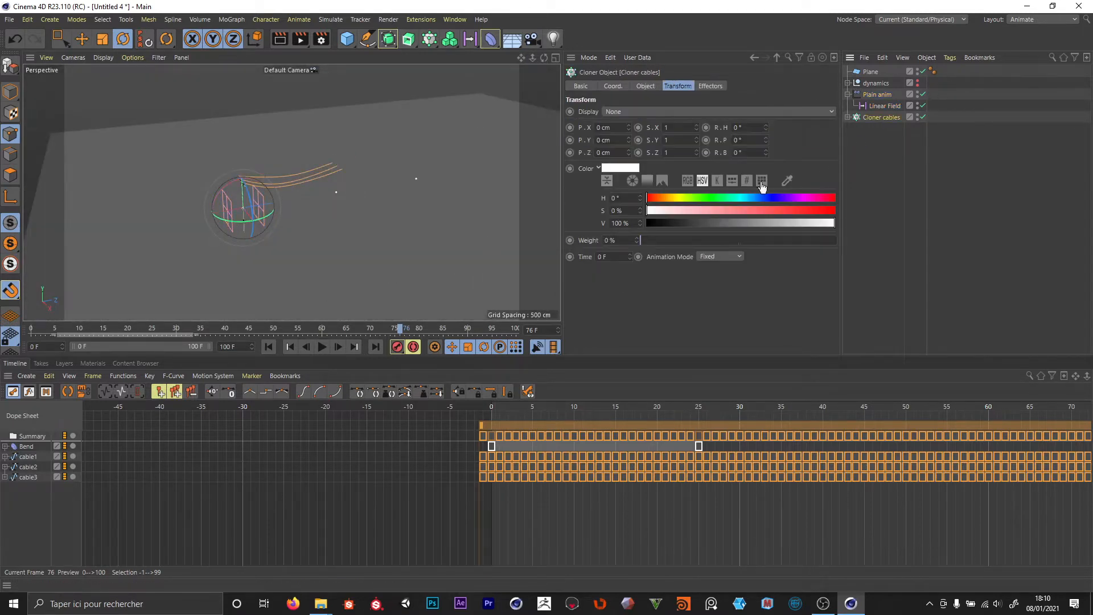
pyautogui.click(646, 87)
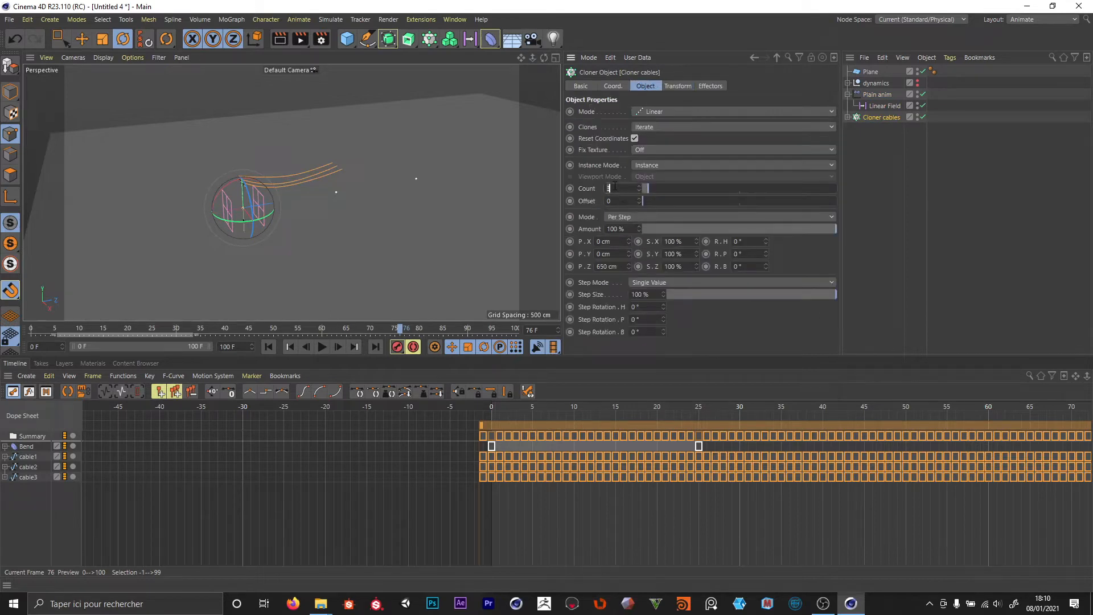
pyautogui.write('10')
pyautogui.hotkey('shift', 'Return')
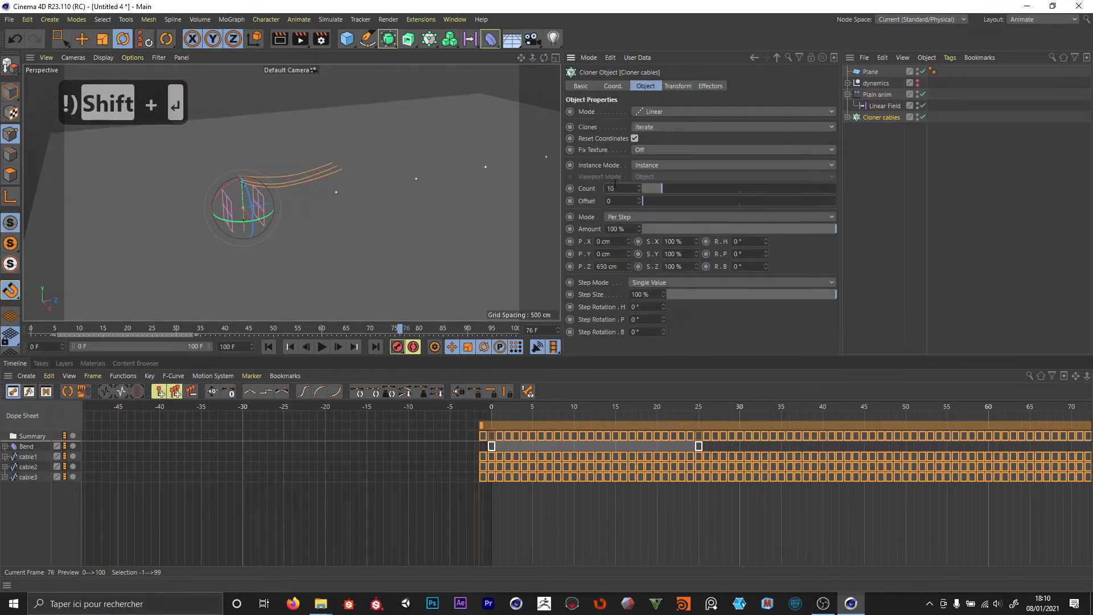
pyautogui.click(899, 173)
# Set the Length of the Linear Field to 1000 cm.
pyautogui.click(883, 106)
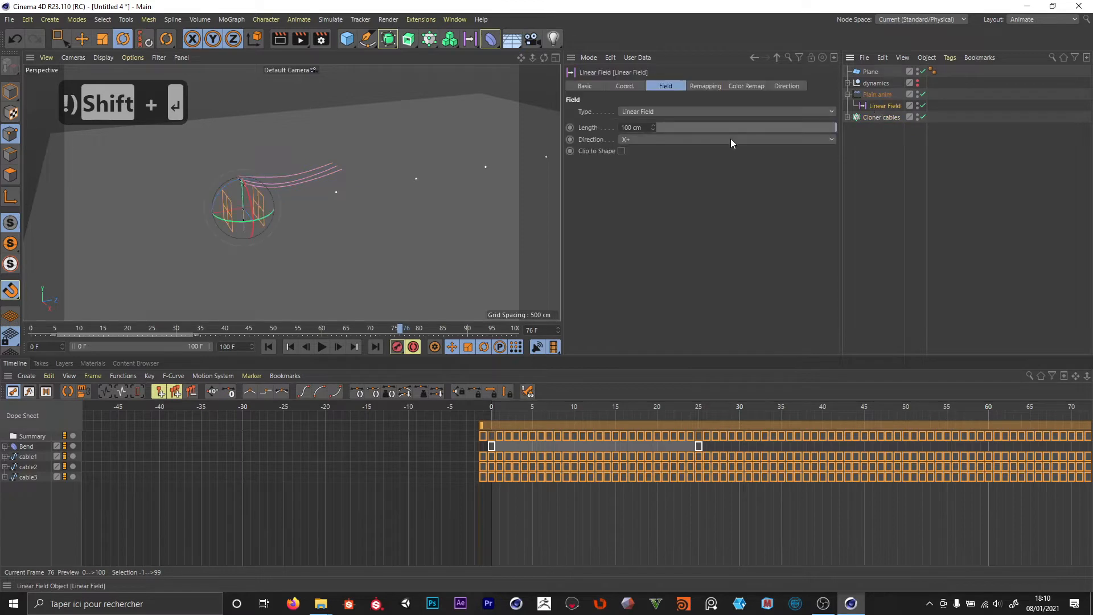
pyautogui.scroll(-2, 163, 250)
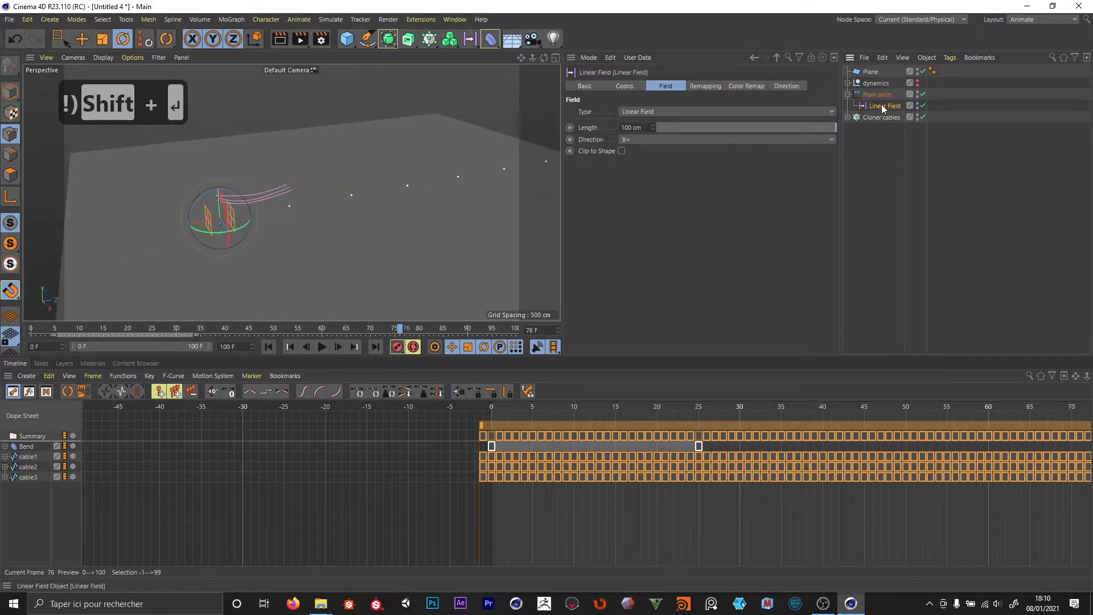
pyautogui.click(702, 86)
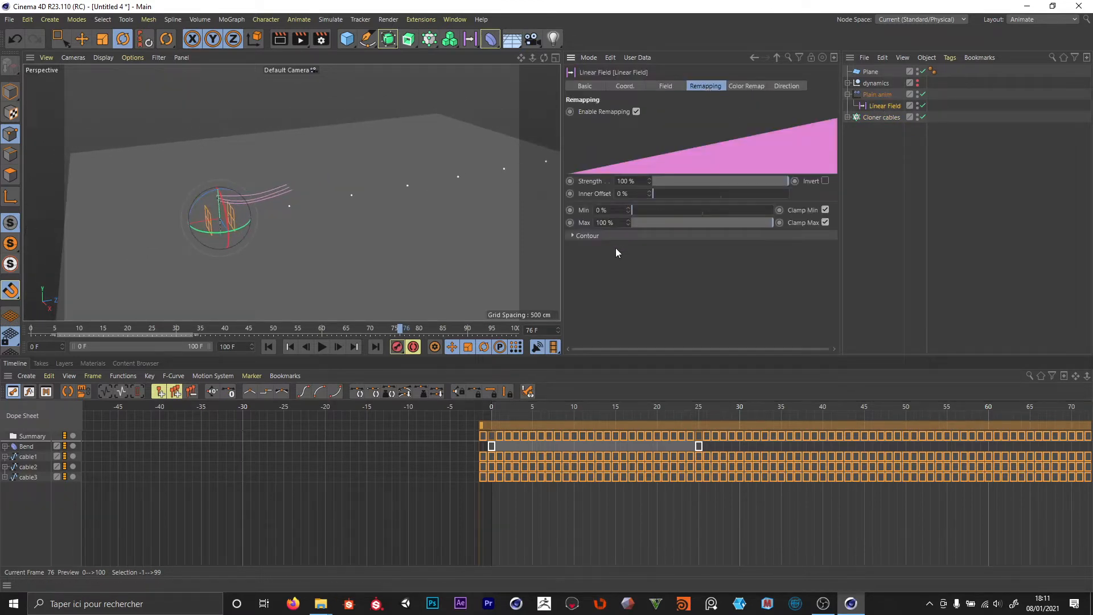
pyautogui.click(674, 87)
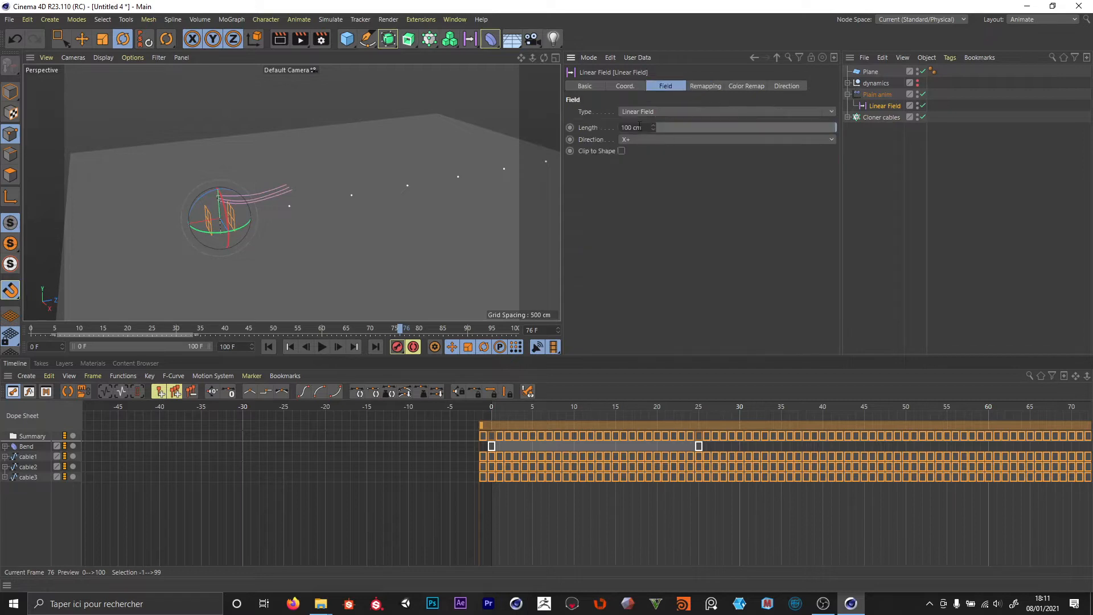
pyautogui.write('0')
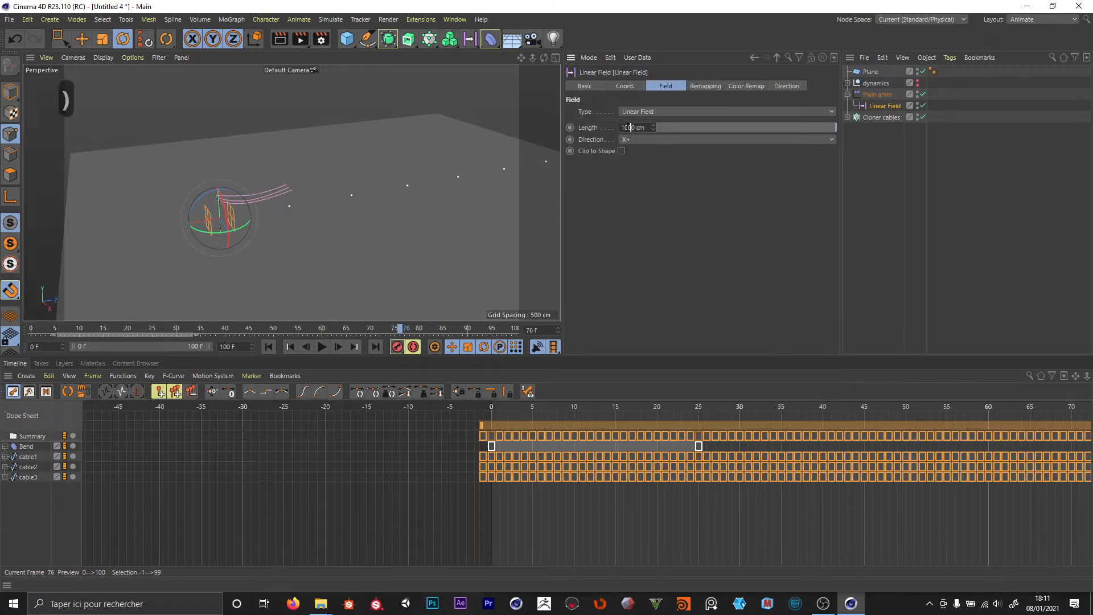
pyautogui.press('Return')
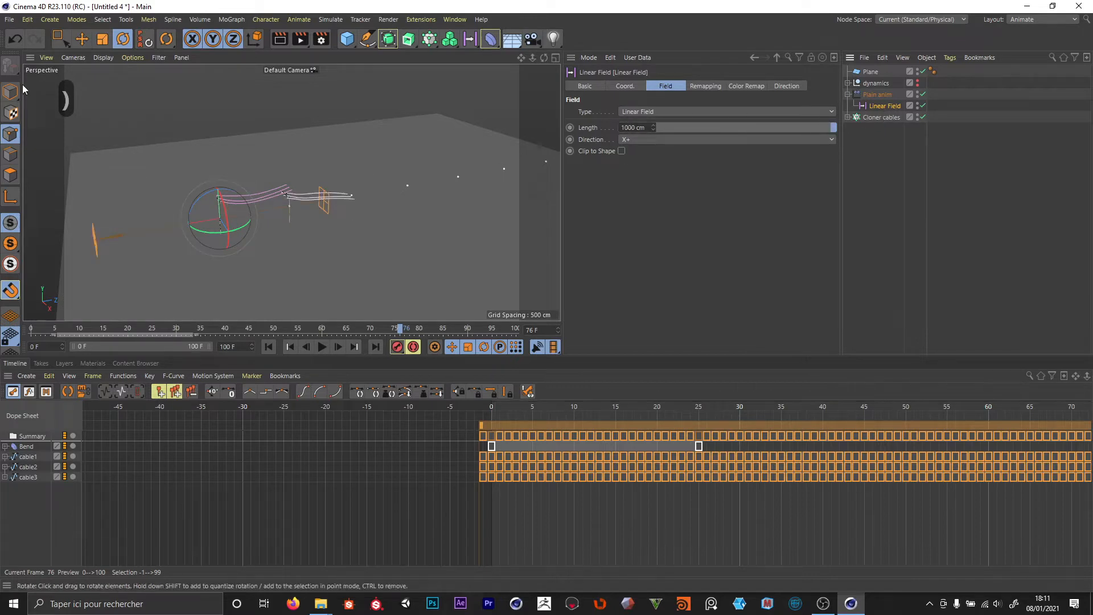
# Move the Linear Field along its X axis down the row of poles and inspect the clones in its falloff zone.
pyautogui.click(81, 39)
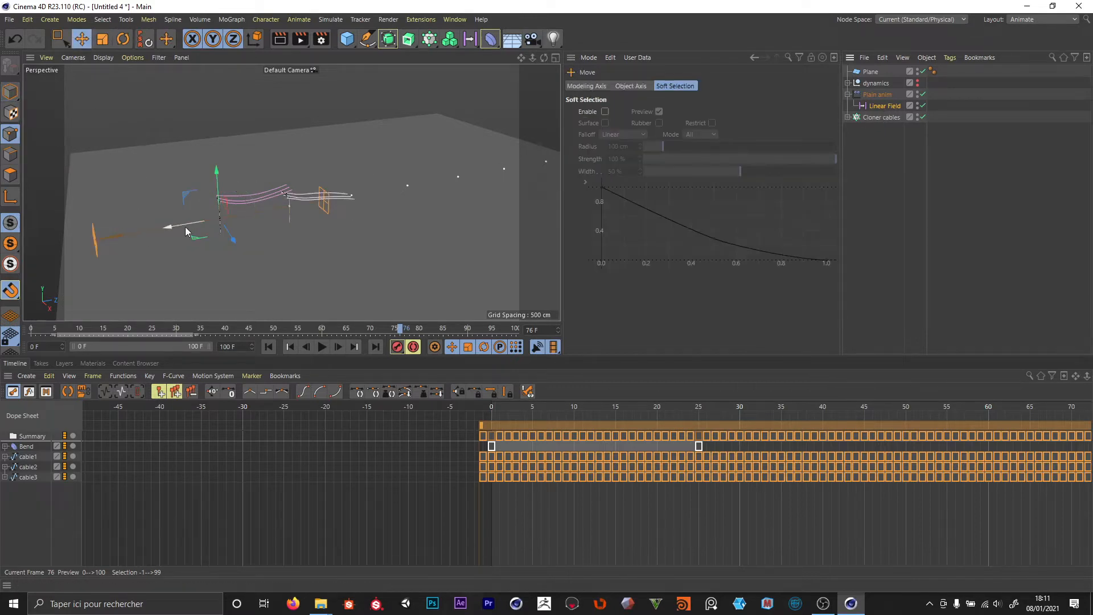
pyautogui.moveTo(186, 230); pyautogui.dragTo(336, 179)
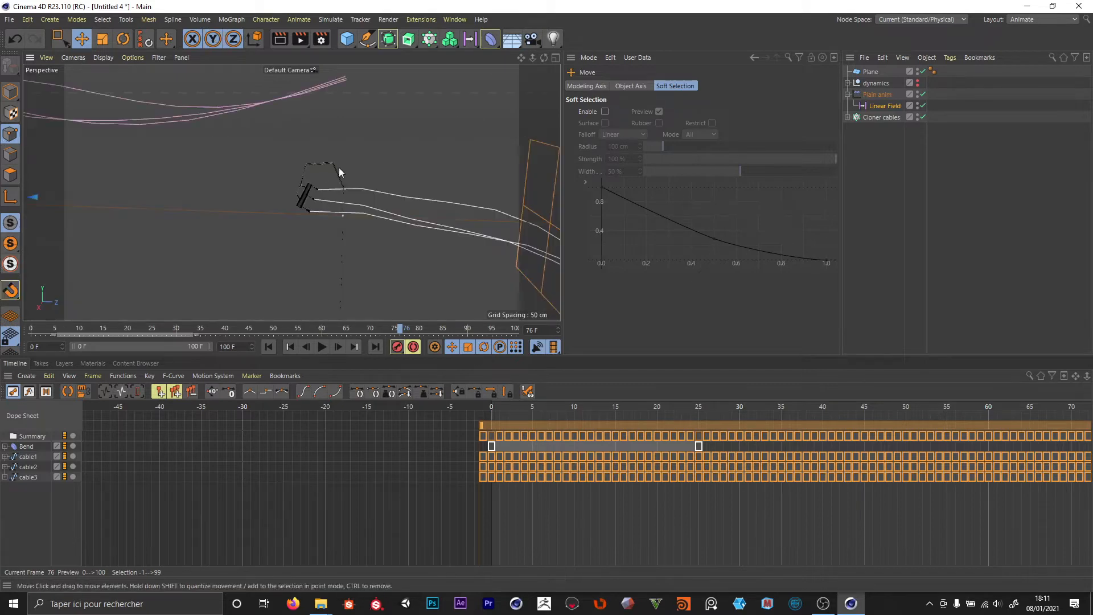
pyautogui.keyDown('alt'); pyautogui.moveTo(340, 168); pyautogui.dragTo(346, 199); pyautogui.keyUp('alt')
pyautogui.keyDown('alt'); pyautogui.moveTo(347, 199); pyautogui.dragTo(308, 199, button='right'); pyautogui.keyUp('alt')
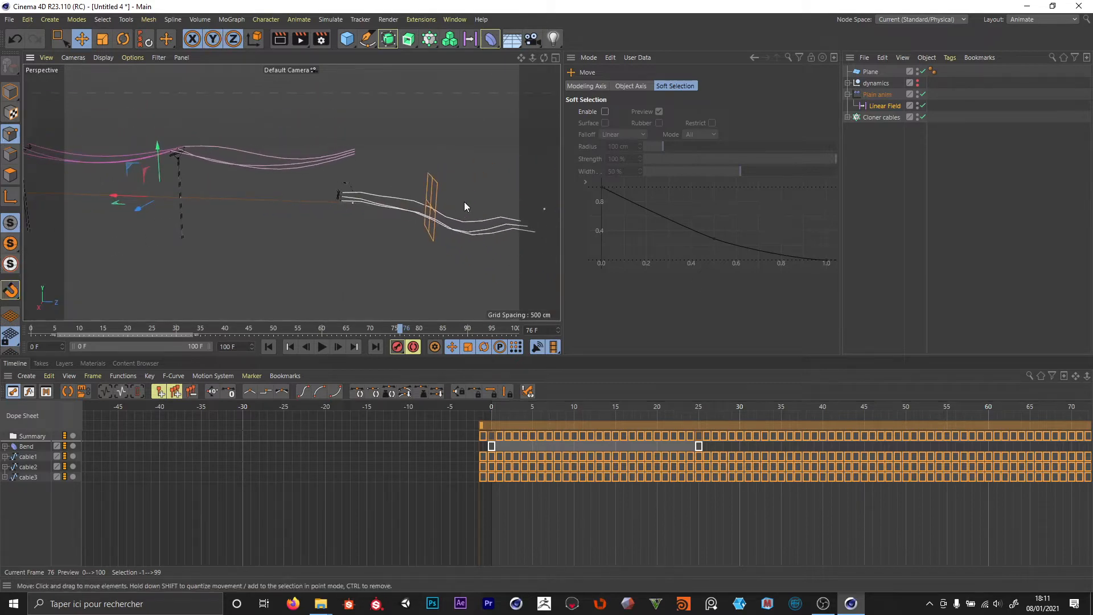
# Select the Linear Field under the Plain anim effector and set its Length to 1430 cm.
pyautogui.click(883, 105)
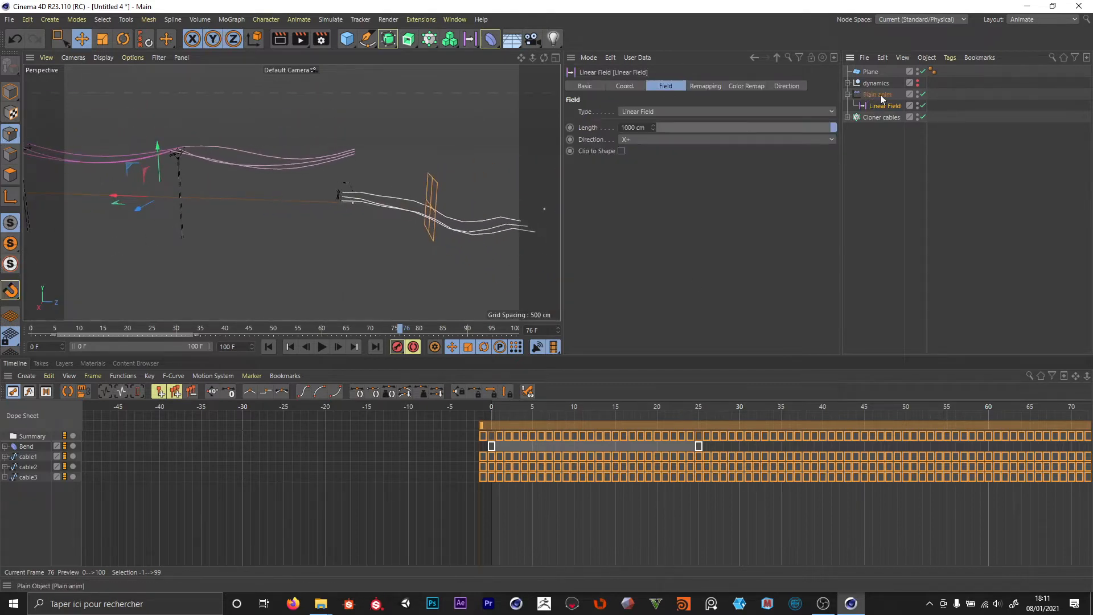
pyautogui.click(881, 97)
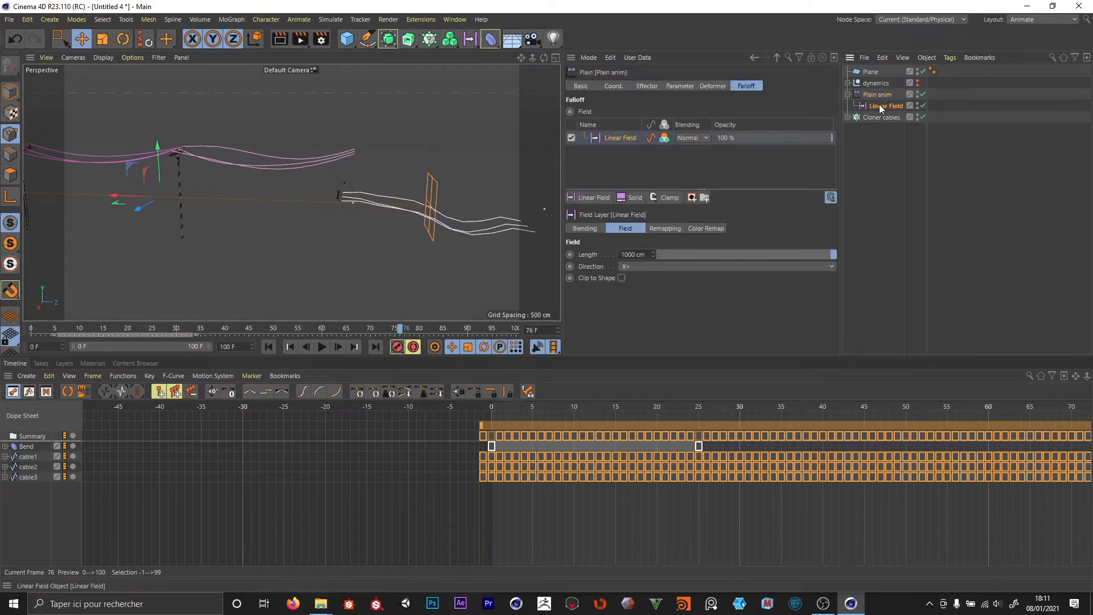
pyautogui.click(883, 105)
pyautogui.moveTo(653, 128); pyautogui.dragTo(653, 64)
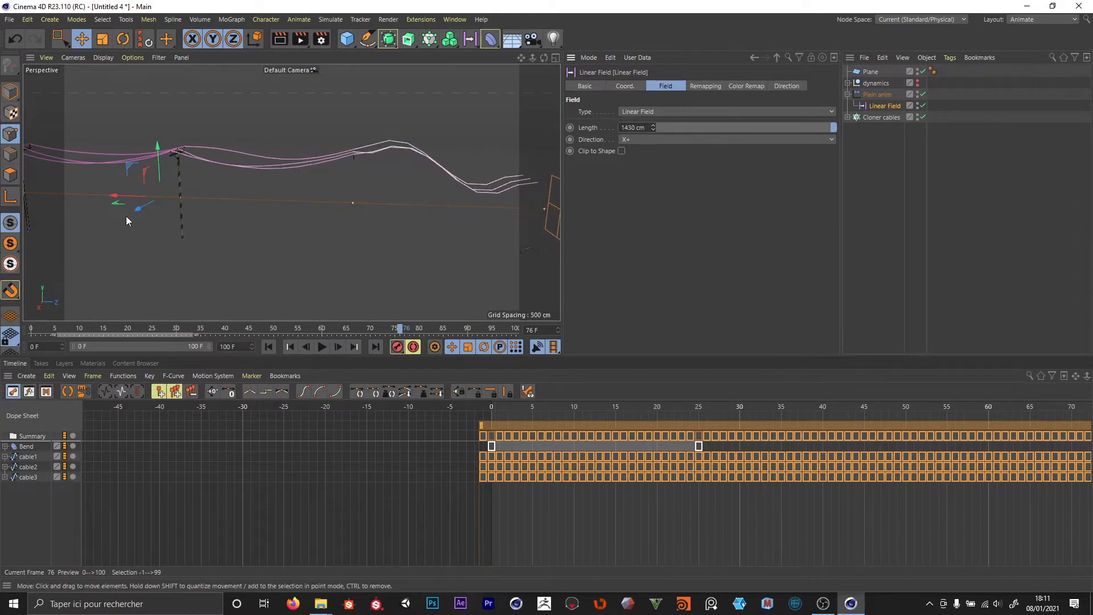
# Shift the Linear Field along its X axis to check how the cables meet between neighbouring poles.
pyautogui.moveTo(113, 196); pyautogui.dragTo(31, 198)
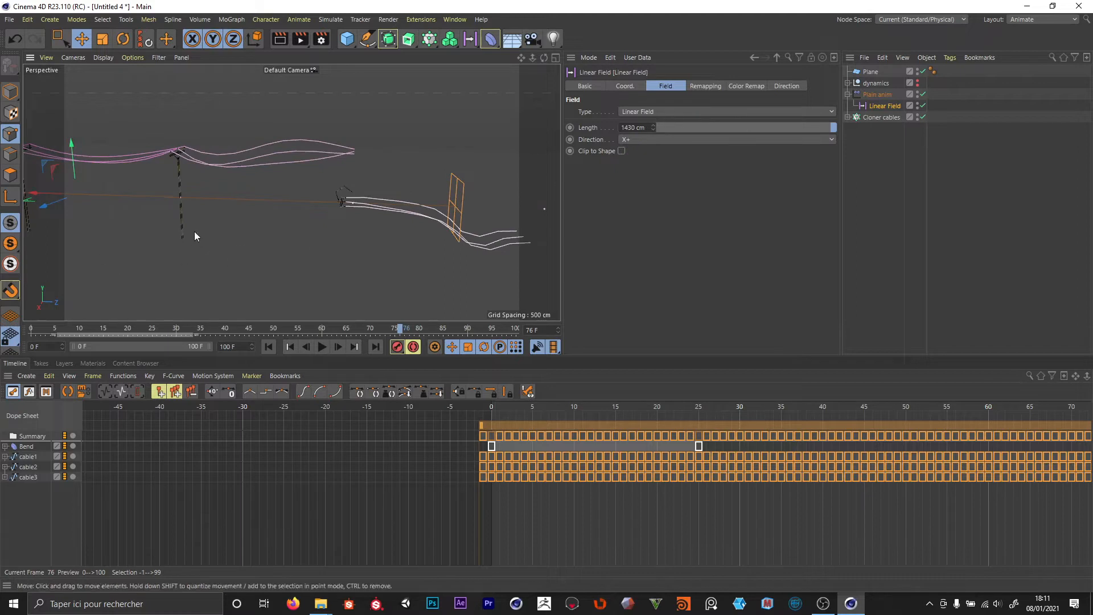
pyautogui.keyDown('alt'); pyautogui.moveTo(194, 231); pyautogui.dragTo(63, 221, button='middle'); pyautogui.keyUp('alt')
pyautogui.keyDown('alt'); pyautogui.moveTo(262, 215); pyautogui.dragTo(422, 217, button='middle'); pyautogui.keyUp('alt')
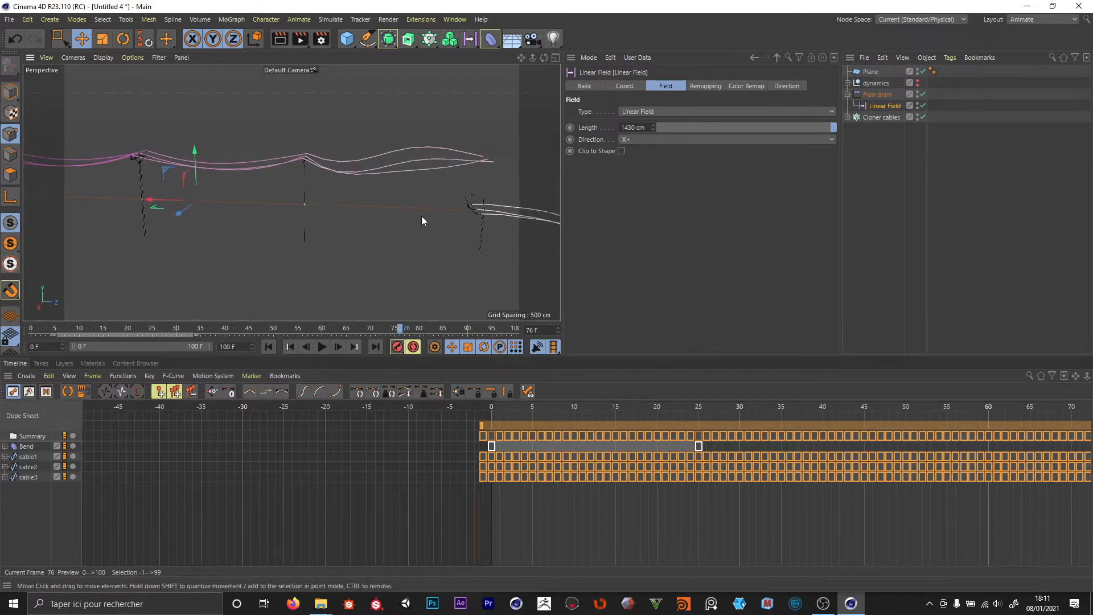
pyautogui.scroll(-3, 421, 217)
pyautogui.moveTo(227, 202); pyautogui.dragTo(174, 203)
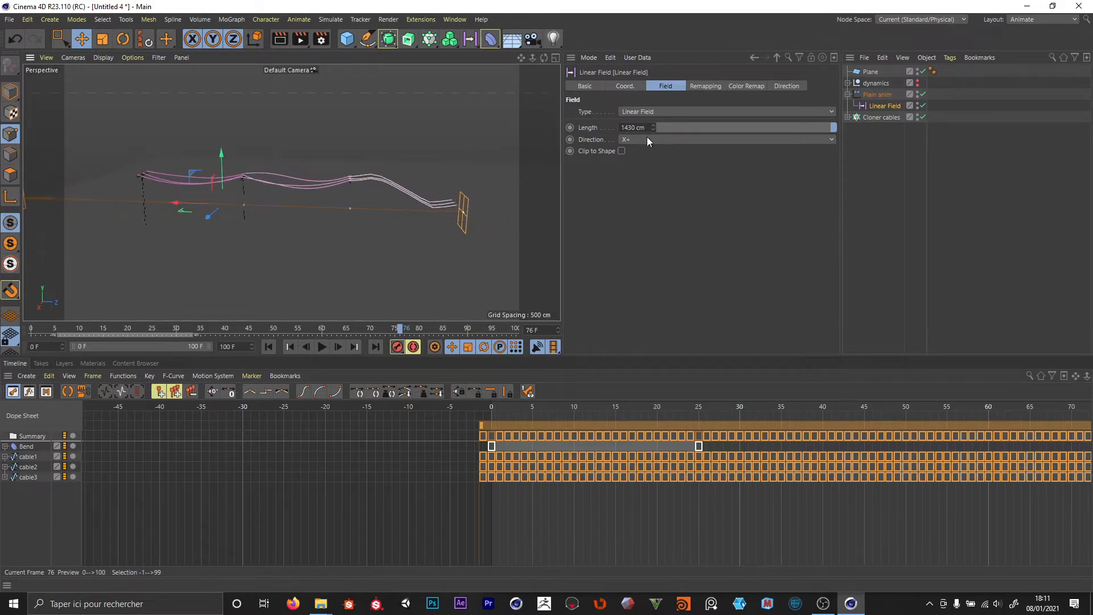
# Increase the Linear Field's Length to 3191 cm while checking the cable junctions at the poles.
pyautogui.moveTo(653, 127); pyautogui.dragTo(765, 126)
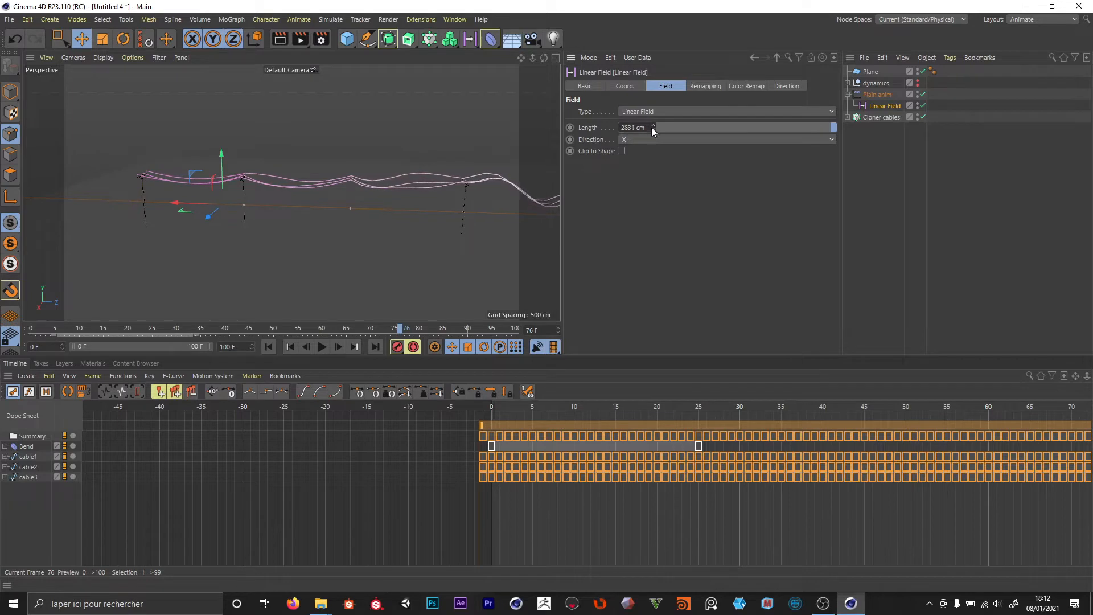
pyautogui.scroll(5, 449, 176)
pyautogui.keyDown('alt'); pyautogui.moveTo(508, 206); pyautogui.dragTo(451, 199); pyautogui.keyUp('alt')
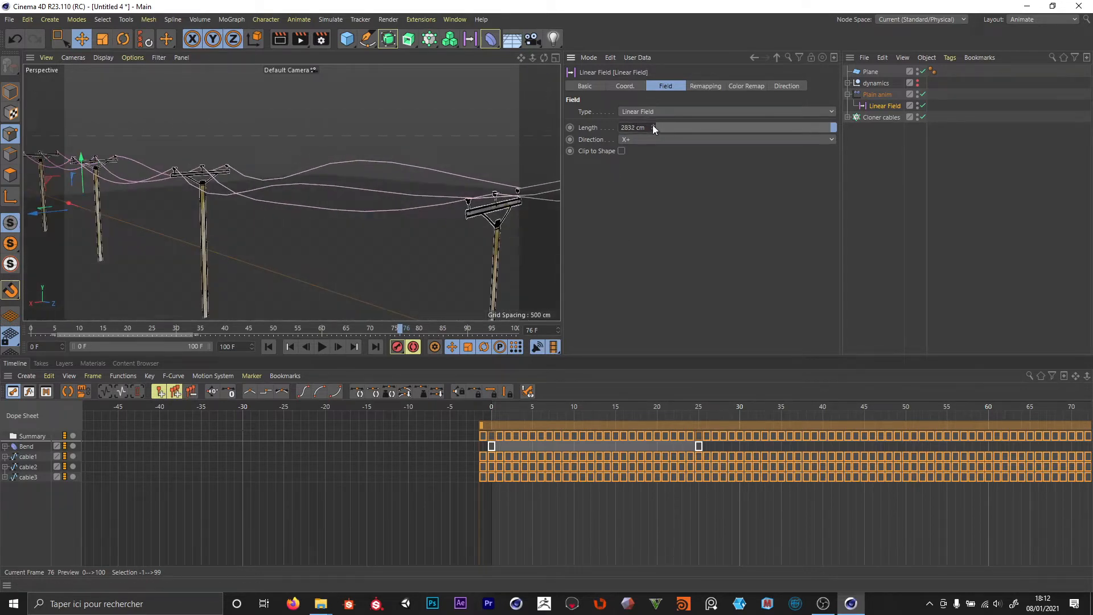
pyautogui.moveTo(653, 127); pyautogui.dragTo(669, 120)
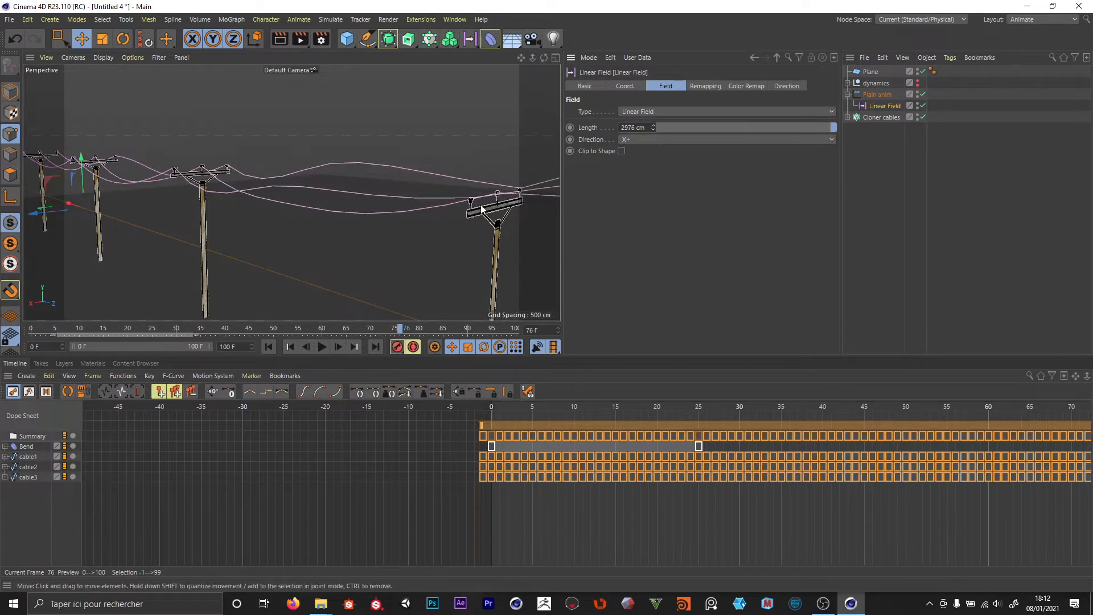
pyautogui.scroll(6, 488, 215)
pyautogui.scroll(5, 511, 233)
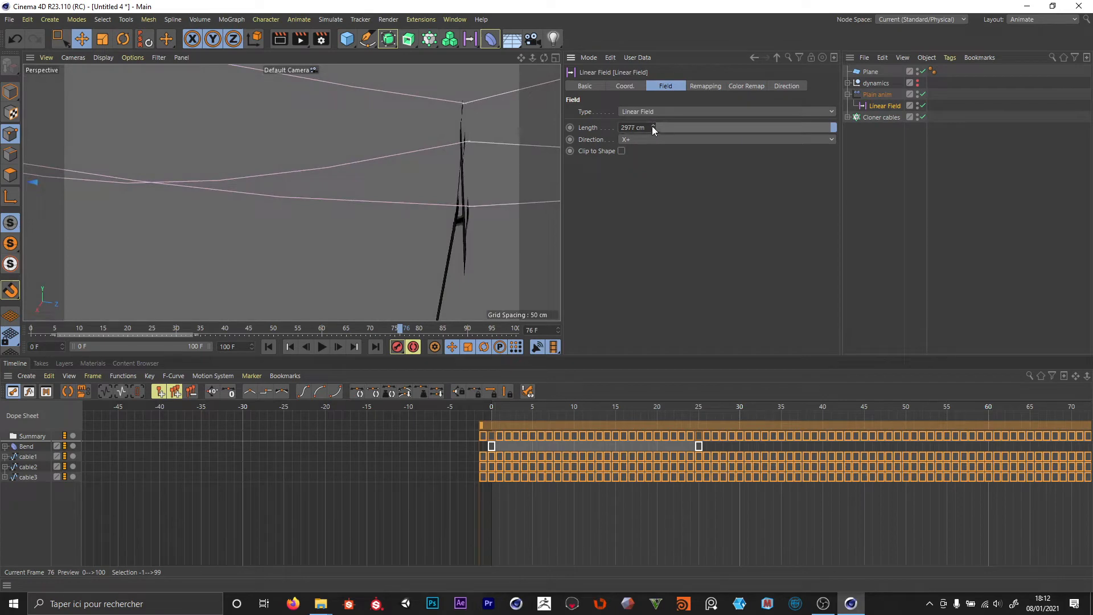
pyautogui.moveTo(653, 127); pyautogui.dragTo(654, 106)
pyautogui.scroll(-5, 497, 146)
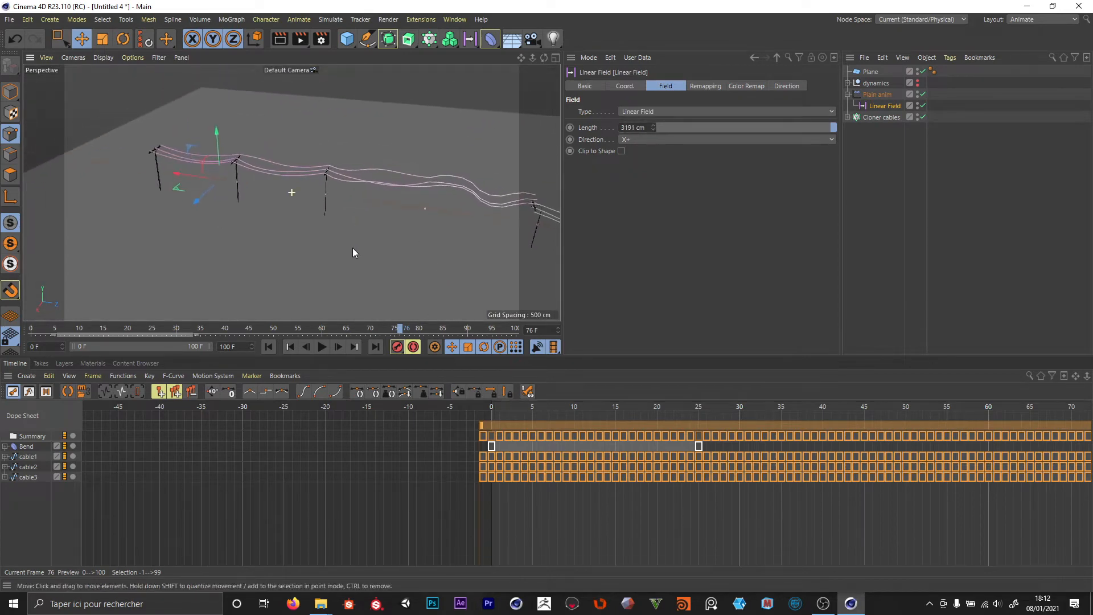
# Move the Linear Field along its X axis and increase its Length to 4339 cm to close the cable gaps.
pyautogui.moveTo(174, 182); pyautogui.dragTo(63, 180)
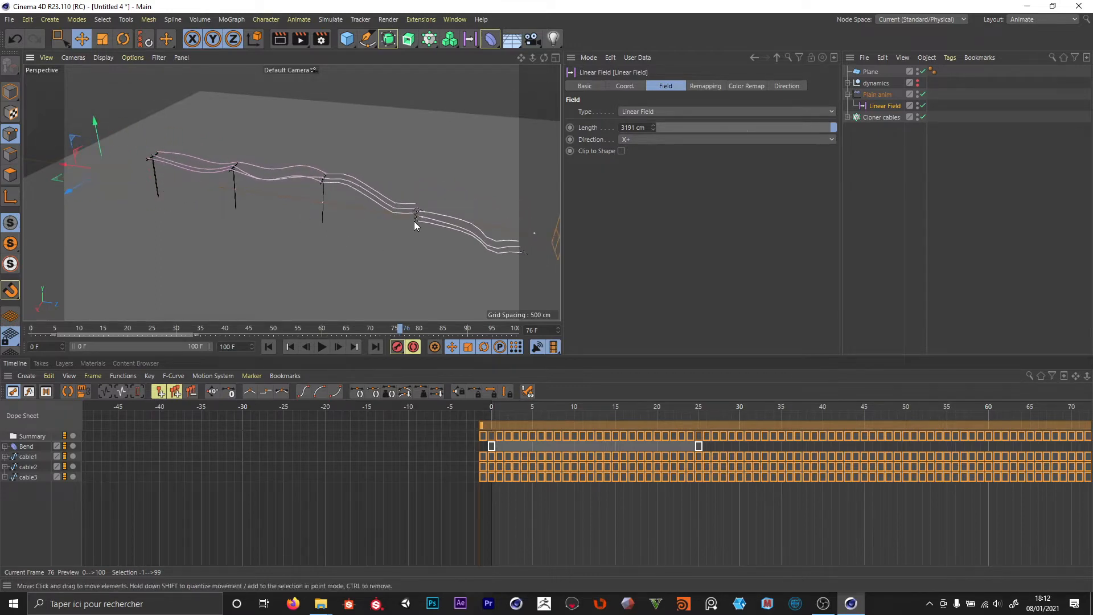
pyautogui.scroll(6, 415, 221)
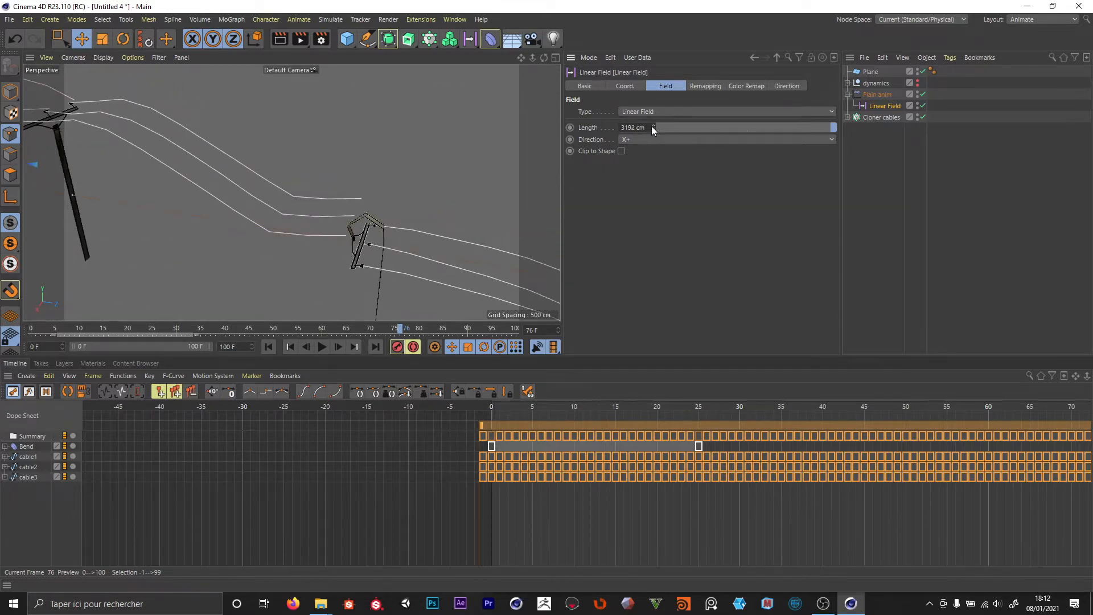
pyautogui.moveTo(652, 127); pyautogui.dragTo(653, 126)
pyautogui.scroll(-5, 410, 223)
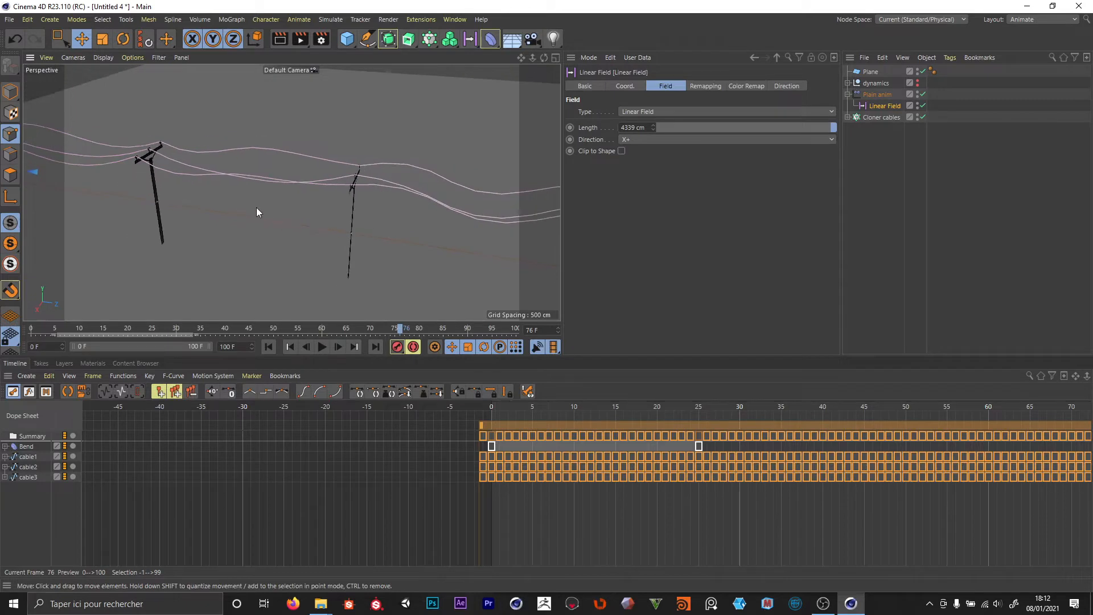
# Slide the Linear Field along the row and examine how the cables attach to the bending pole.
pyautogui.keyDown('alt'); pyautogui.moveTo(256, 208); pyautogui.dragTo(343, 208); pyautogui.keyUp('alt')
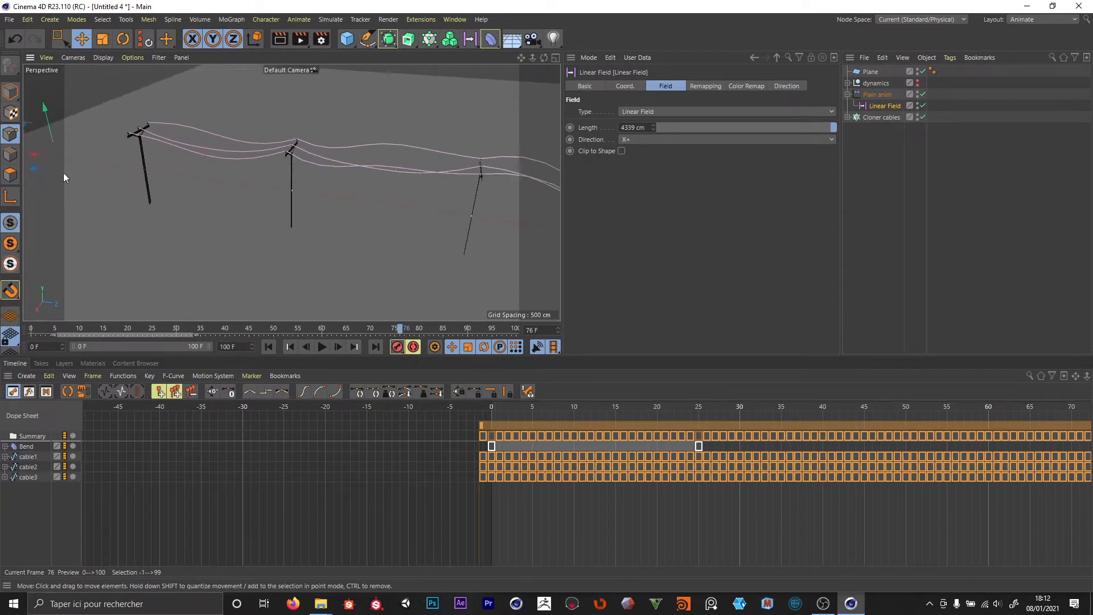
pyautogui.moveTo(36, 151); pyautogui.dragTo(37, 156)
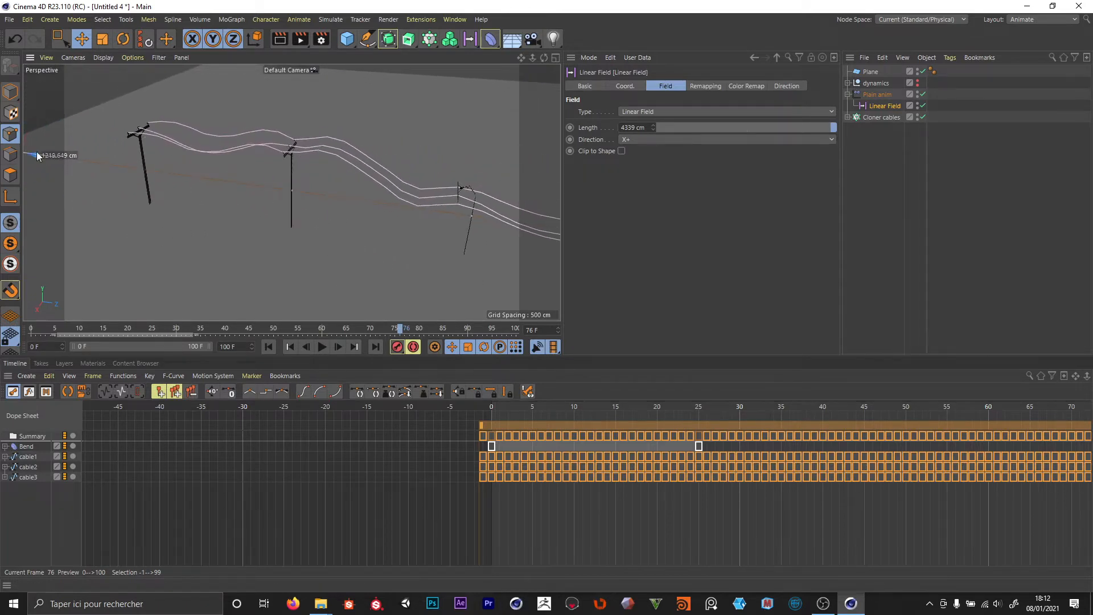
pyautogui.scroll(10, 471, 205)
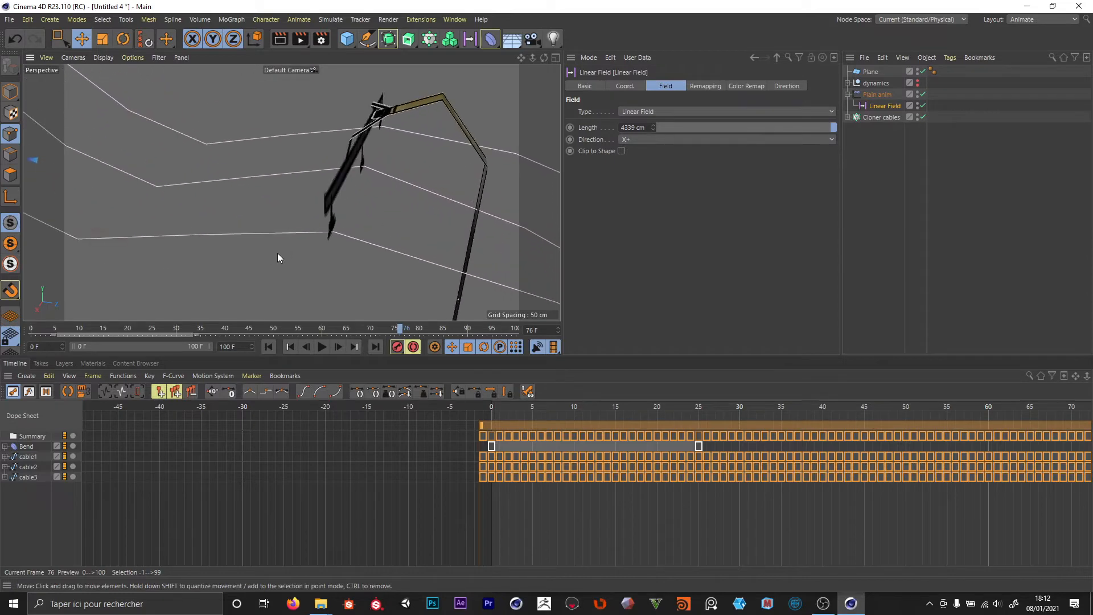
pyautogui.keyDown('alt'); pyautogui.moveTo(331, 221); pyautogui.dragTo(307, 226); pyautogui.keyUp('alt')
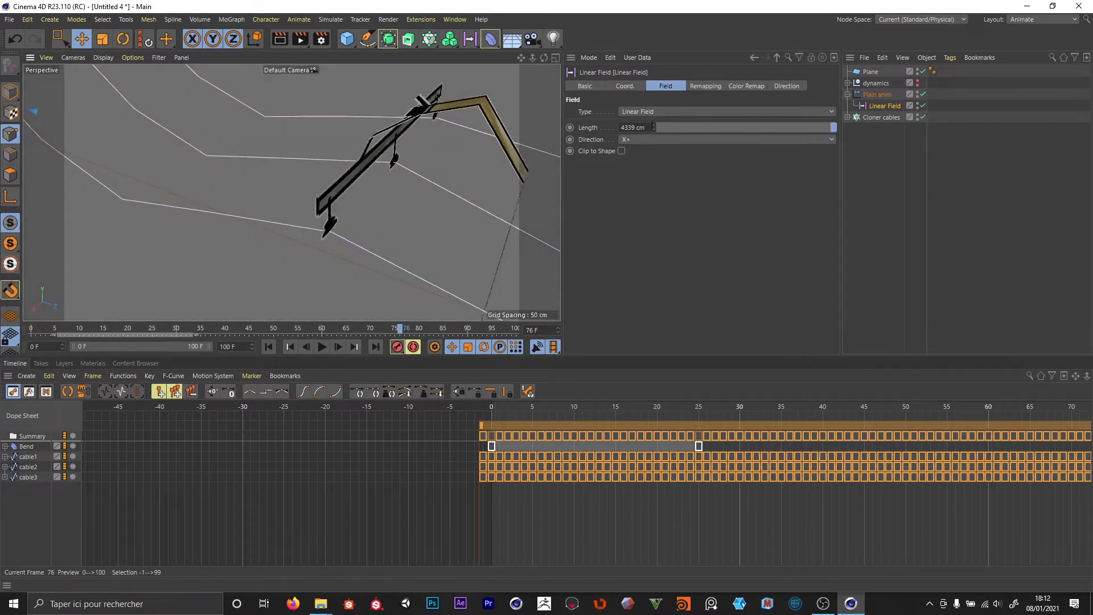
pyautogui.press('e')
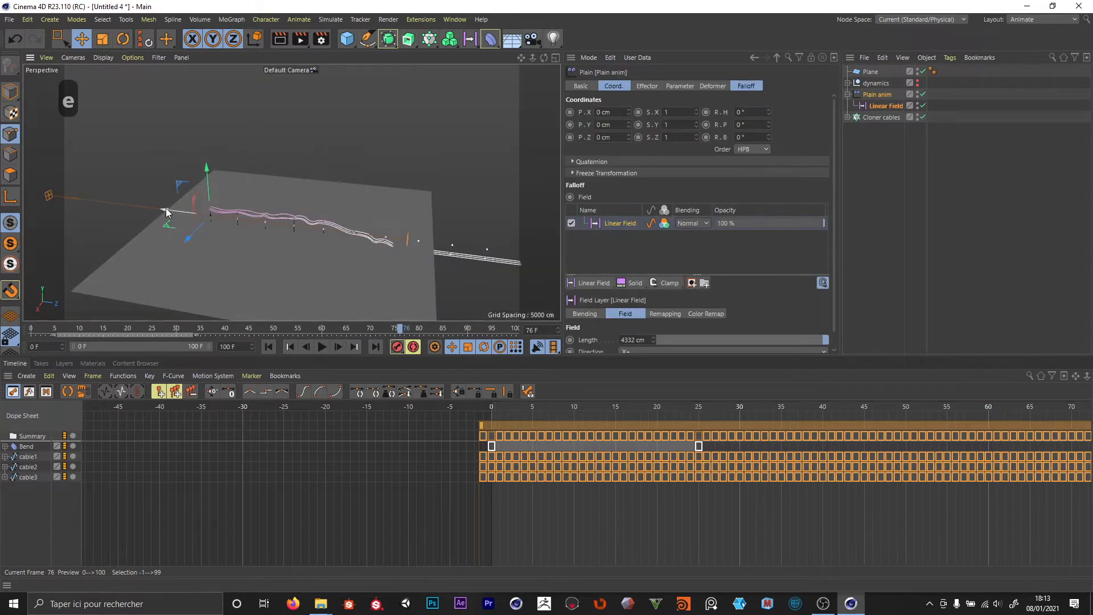
pyautogui.moveTo(166, 207); pyautogui.dragTo(147, 263)
pyautogui.press('BackSpace')
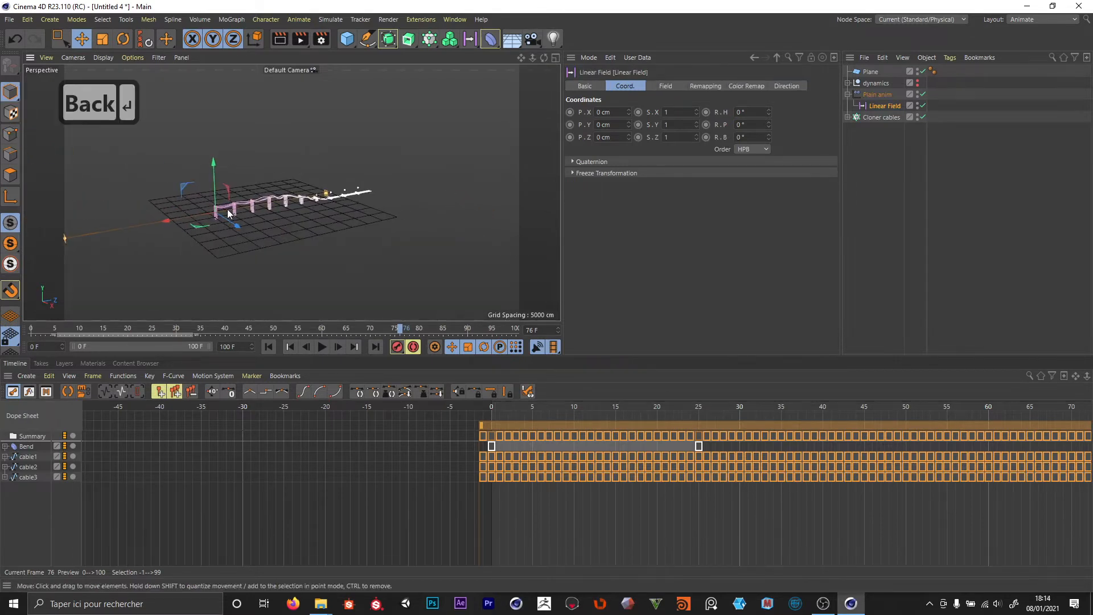
# Move the Linear Field ahead of the first pole, keyframe its X position at about 4535 cm and shift that key to frame 1.
pyautogui.keyDown('alt'); pyautogui.moveTo(245, 244); pyautogui.dragTo(354, 191); pyautogui.keyUp('alt')
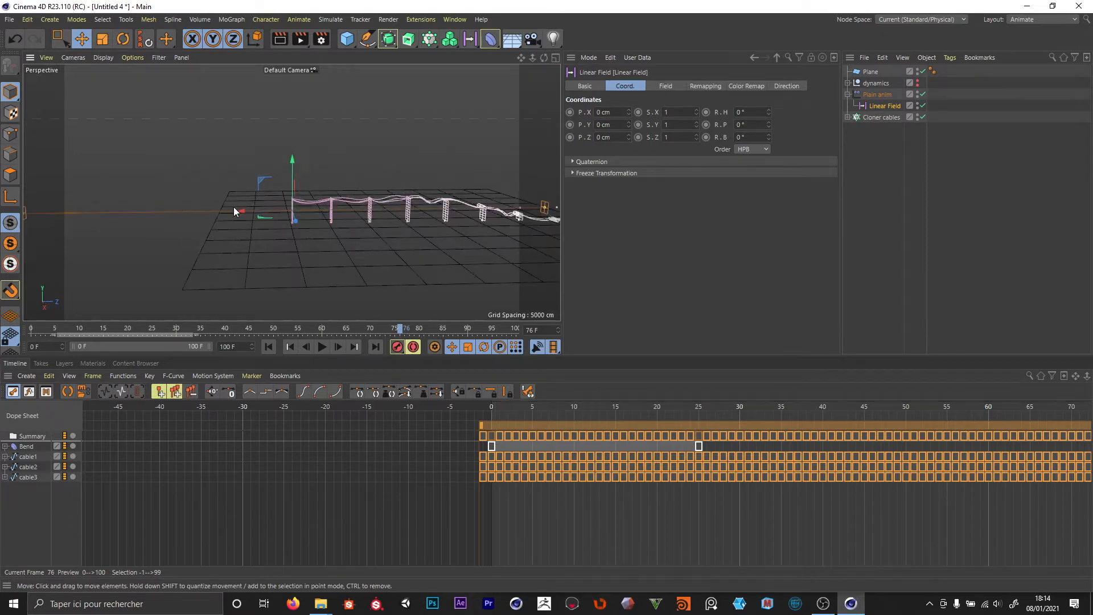
pyautogui.moveTo(240, 208); pyautogui.dragTo(33, 212)
pyautogui.click(570, 112)
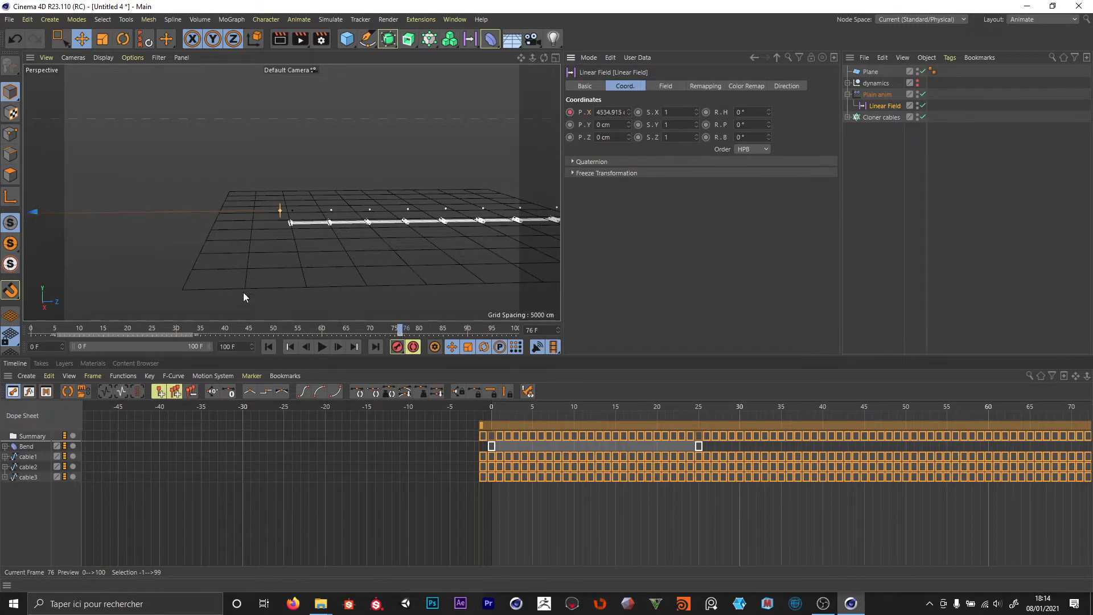
pyautogui.moveTo(407, 335); pyautogui.dragTo(40, 340)
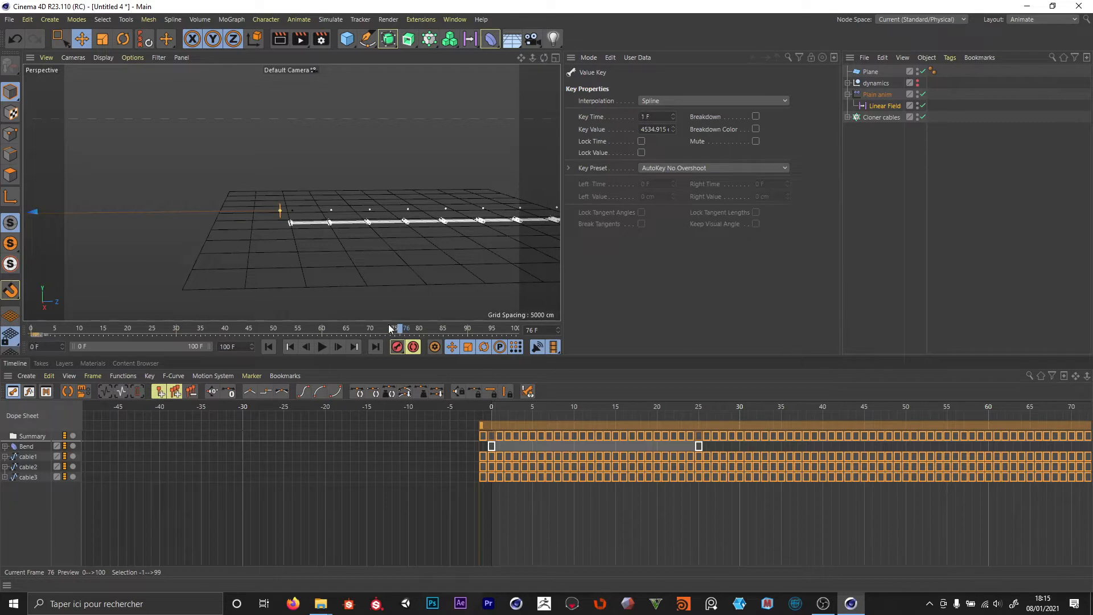
# Move the Linear Field past the last pole to about -10869 cm on X and keyframe that position at frame 100.
pyautogui.keyDown('alt'); pyautogui.moveTo(329, 238); pyautogui.dragTo(184, 240, button='right'); pyautogui.keyUp('alt')
pyautogui.moveTo(148, 228); pyautogui.dragTo(533, 257)
pyautogui.keyDown('alt'); pyautogui.moveTo(483, 218); pyautogui.dragTo(548, 209, button='right'); pyautogui.keyUp('alt')
pyautogui.keyDown('alt'); pyautogui.moveTo(445, 231); pyautogui.dragTo(432, 238); pyautogui.keyUp('alt')
pyautogui.click(880, 107)
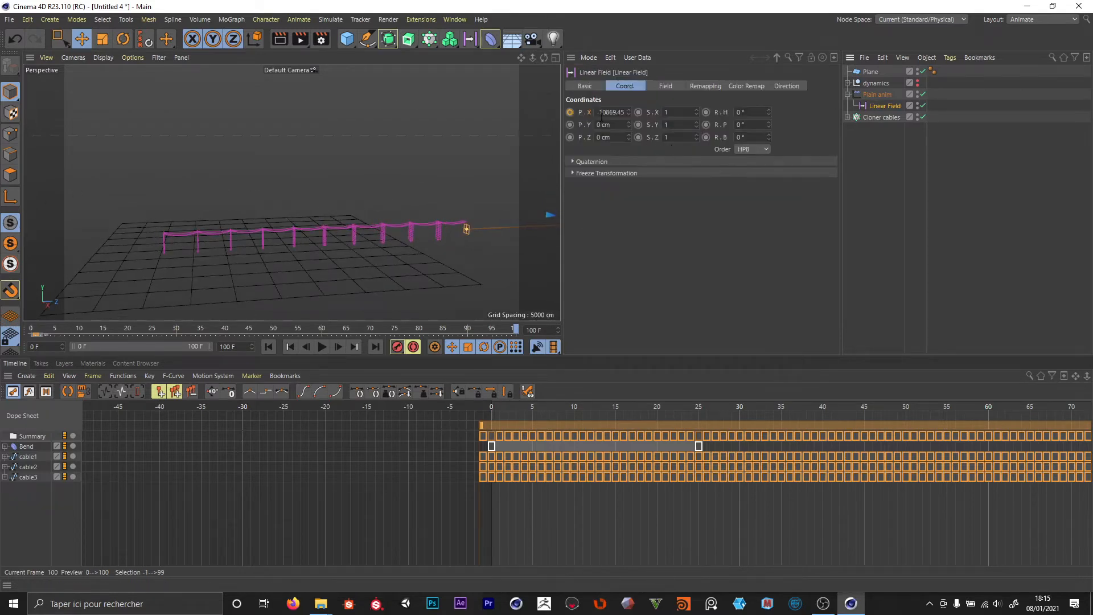
pyautogui.click(569, 114)
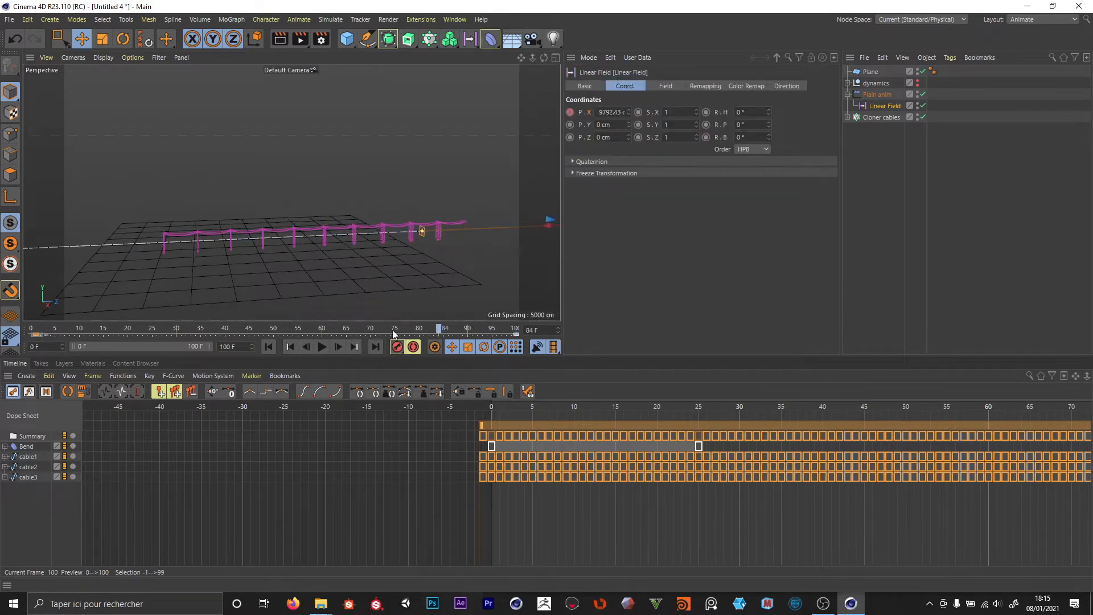
# Play the animation from the start and examine the poles and cables along the row from several angles.
pyautogui.moveTo(393, 331); pyautogui.dragTo(24, 333)
pyautogui.click(913, 284)
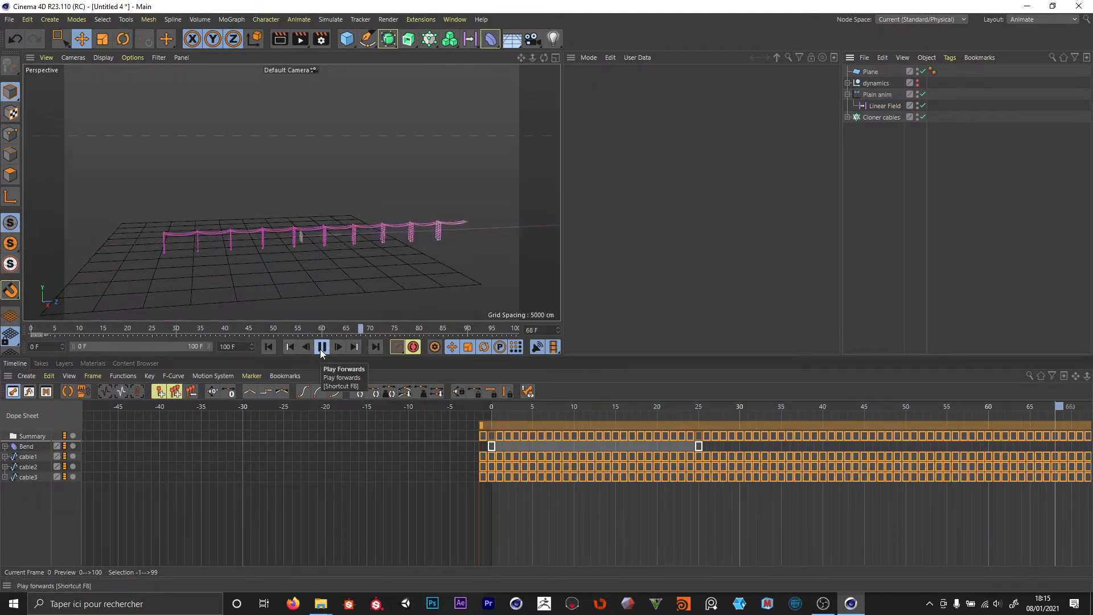
pyautogui.keyDown('alt'); pyautogui.moveTo(284, 254); pyautogui.dragTo(205, 272); pyautogui.keyUp('alt')
pyautogui.keyDown('alt'); pyautogui.moveTo(202, 260); pyautogui.dragTo(284, 234, button='right'); pyautogui.keyUp('alt')
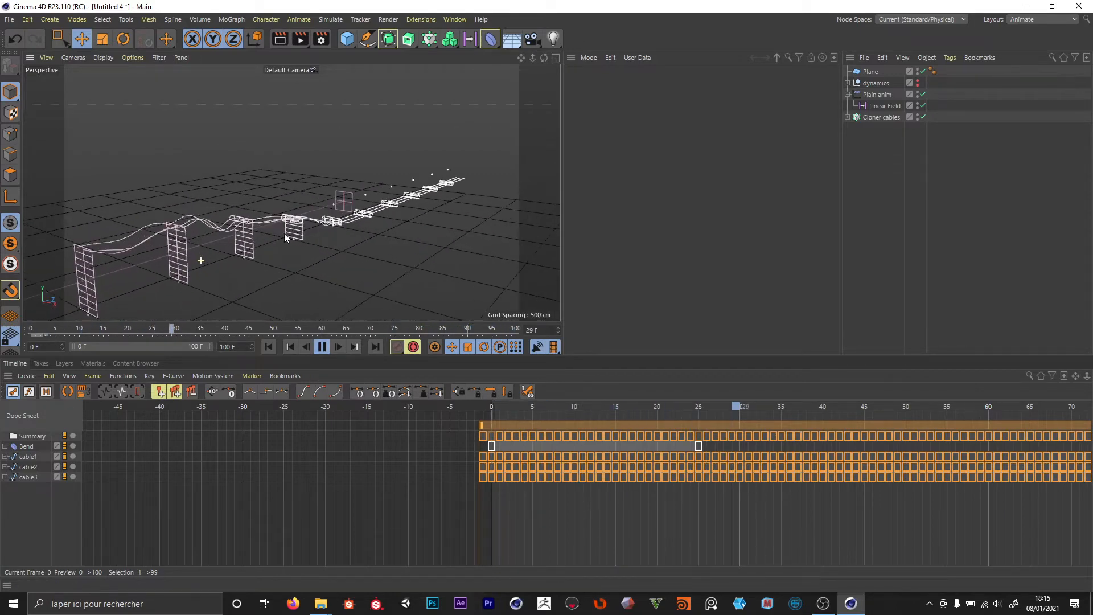
pyautogui.keyDown('alt'); pyautogui.moveTo(284, 234); pyautogui.dragTo(288, 202, button='middle'); pyautogui.keyUp('alt')
pyautogui.keyDown('alt'); pyautogui.moveTo(288, 202); pyautogui.dragTo(300, 200, button='right'); pyautogui.keyUp('alt')
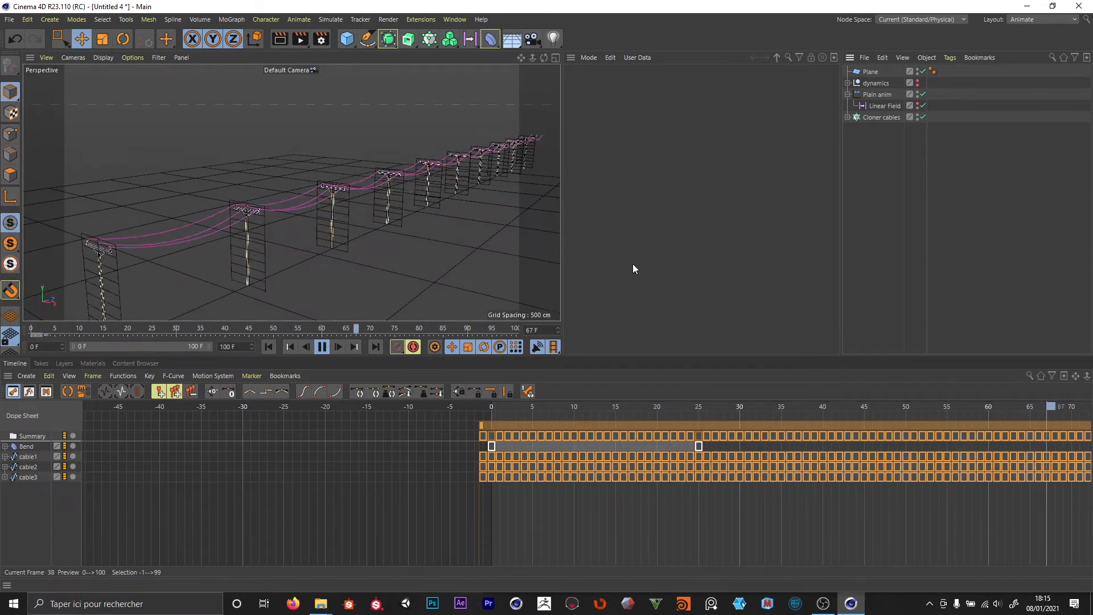
# Switch the viewport display to Gouraud Shading, stop the playback and return to the start of the timeline.
pyautogui.press('n')
pyautogui.press('a')
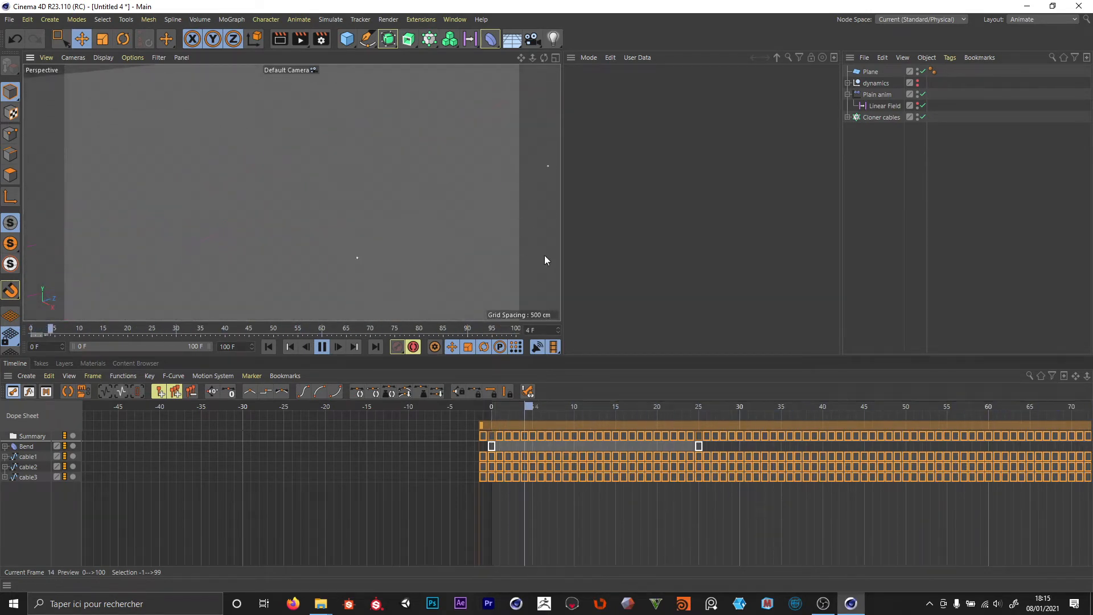
pyautogui.click(321, 346)
pyautogui.click(269, 346)
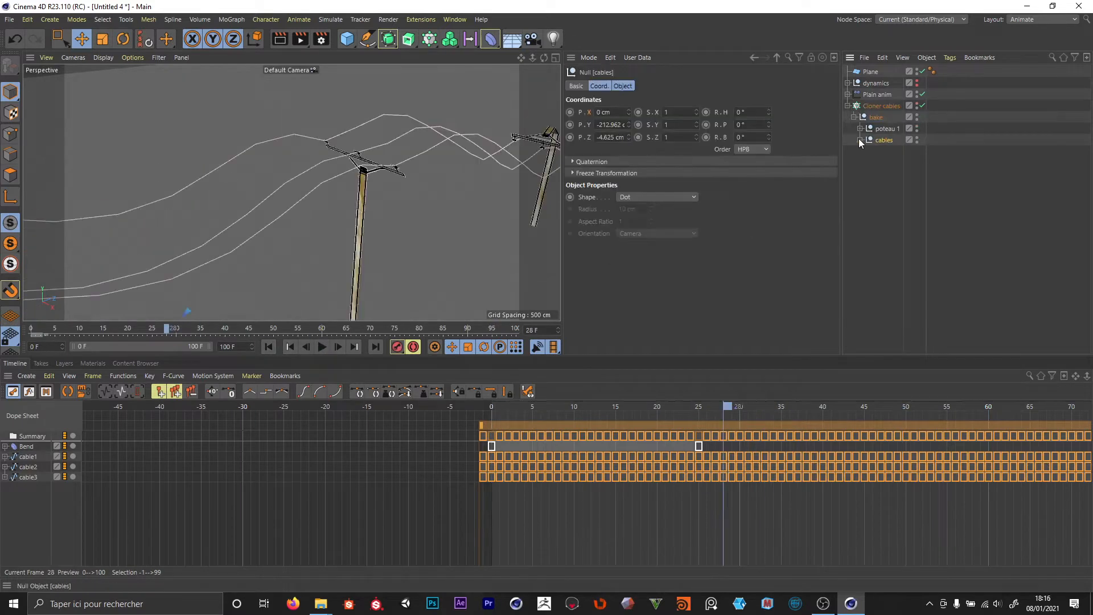
# Create a Sweep inside the bake null and nest the cables null with its three splines in it.
pyautogui.click(886, 141)
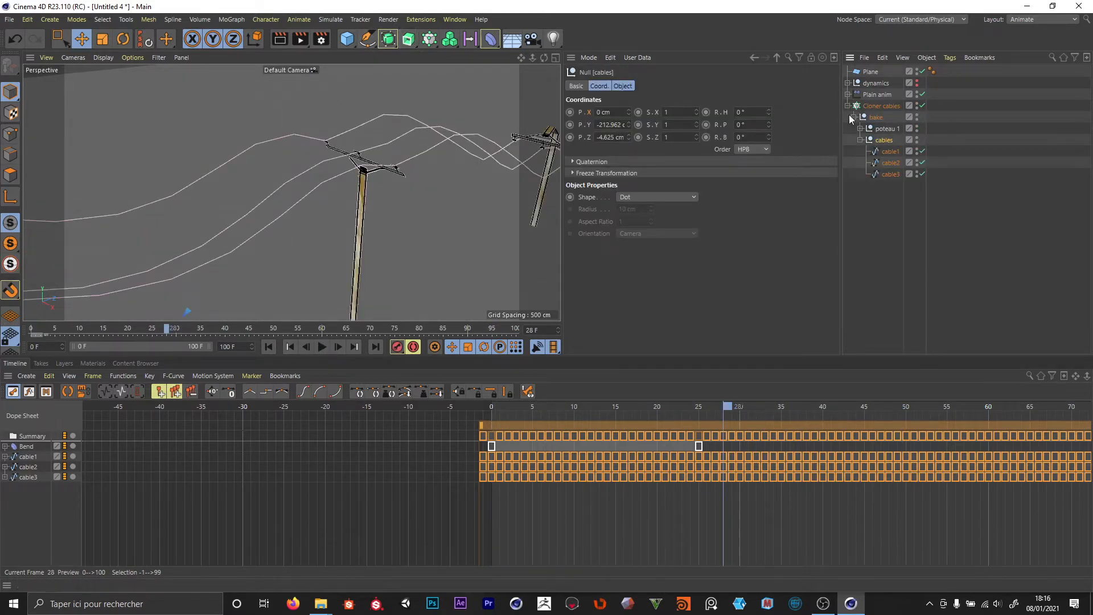
pyautogui.click(410, 43)
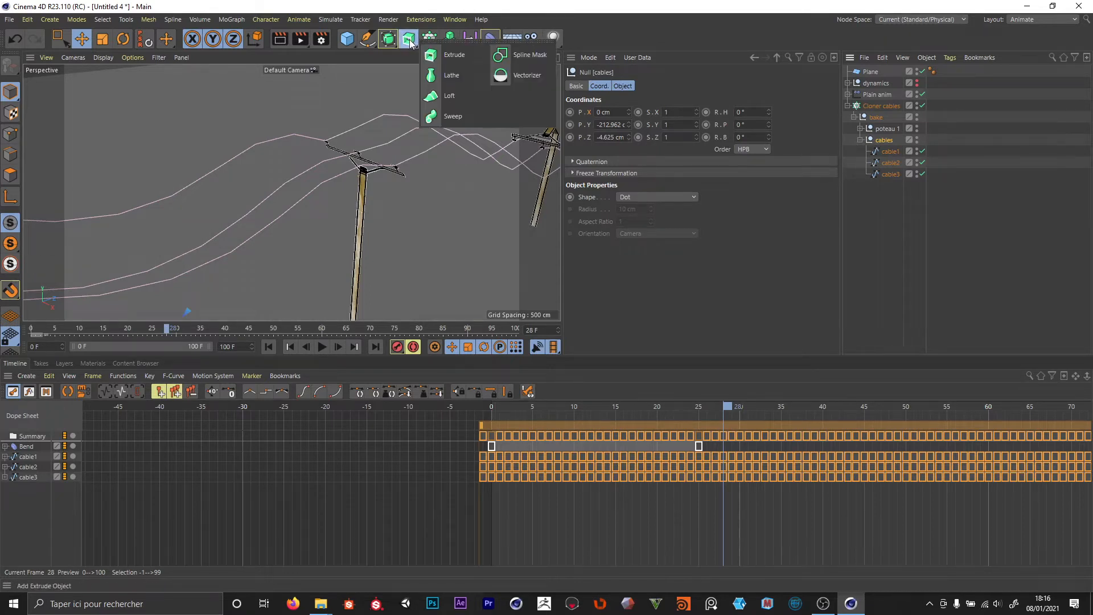
pyautogui.click(451, 118)
pyautogui.moveTo(877, 125)
pyautogui.mouseDown()
pyautogui.moveTo(879, 154)
pyautogui.moveTo(883, 141)
pyautogui.mouseUp()
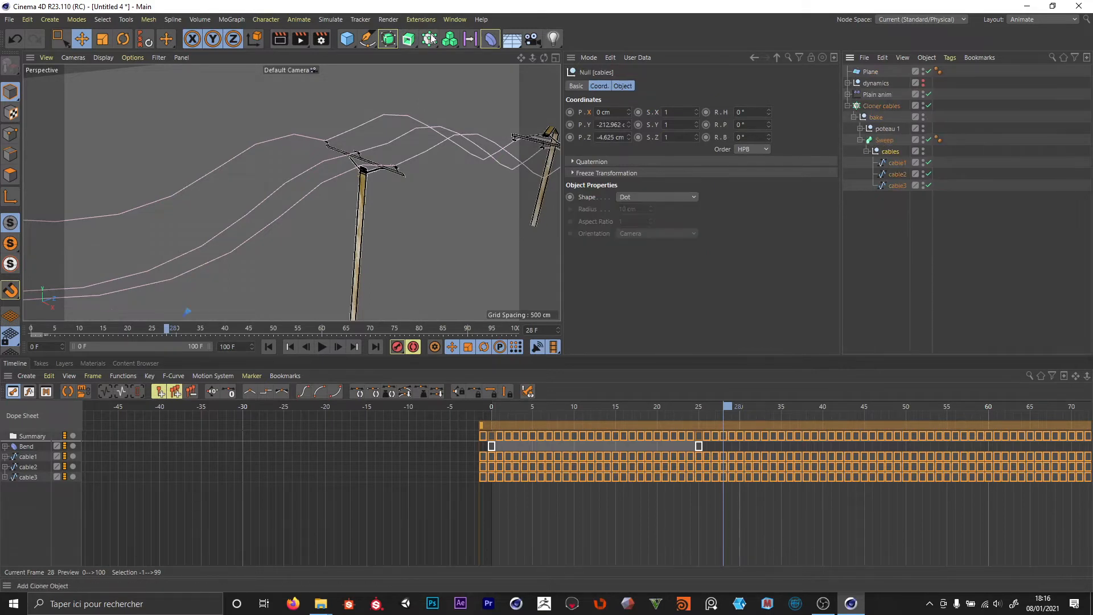
# Create an n-Side spline to serve as the cross-section of the cable Sweep.
pyautogui.click(884, 140)
pyautogui.click(368, 39)
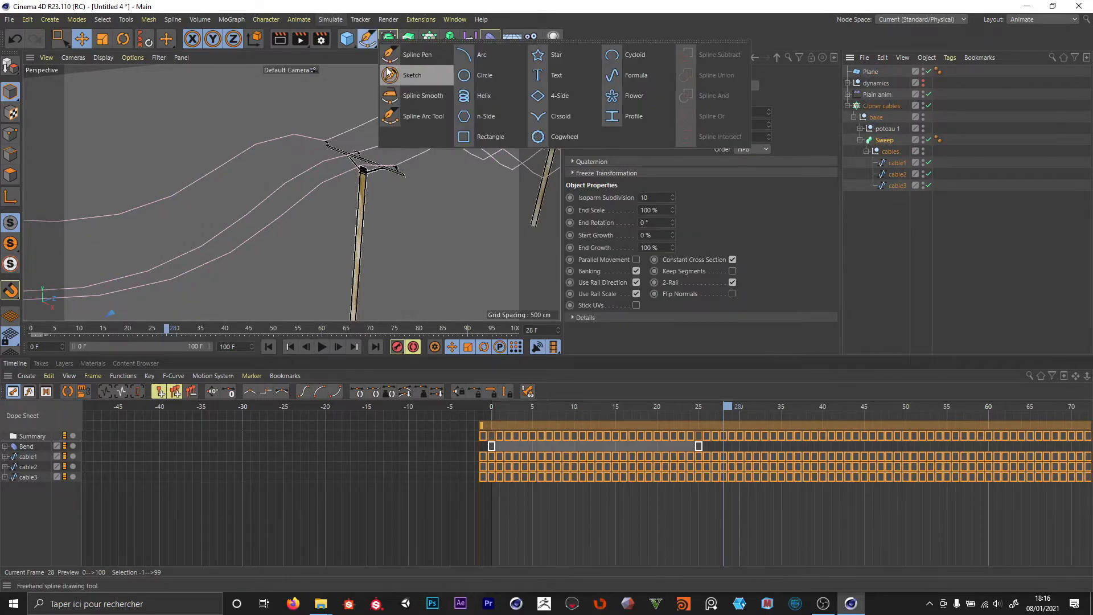
pyautogui.click(491, 117)
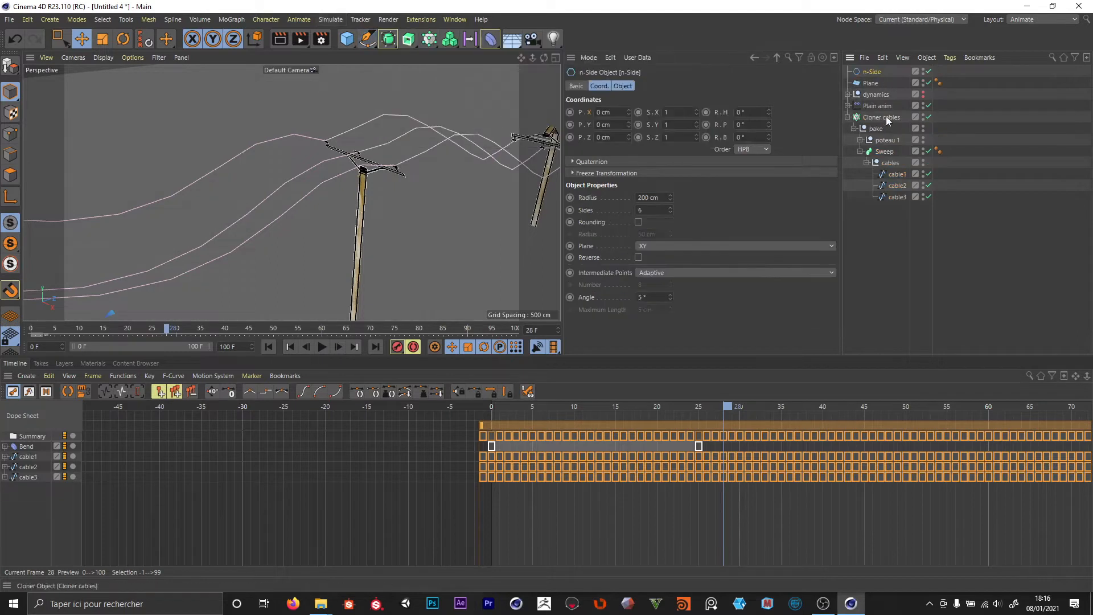
# Nest the n-Side spline in the Sweep above the cables null and scale it down to thin the profile.
pyautogui.moveTo(886, 161); pyautogui.dragTo(886, 162)
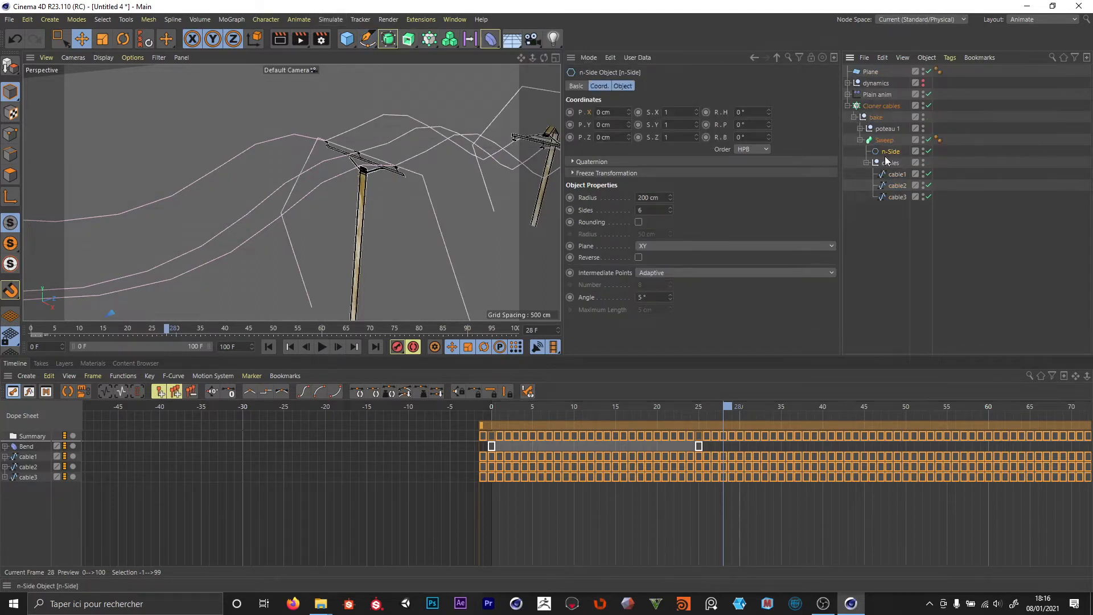
pyautogui.click(884, 141)
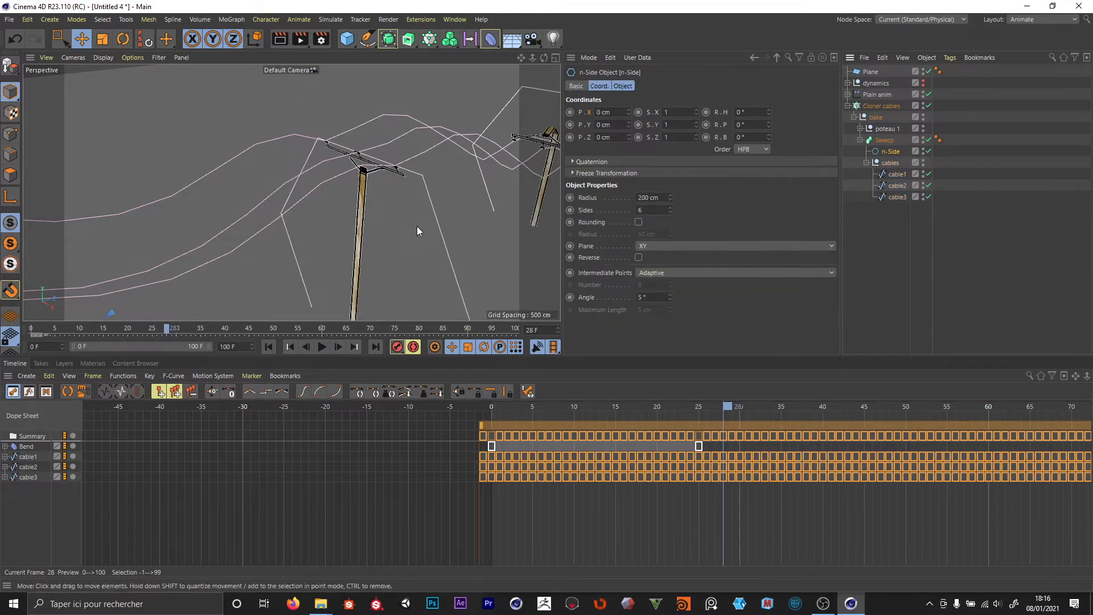
pyautogui.press('t')
pyautogui.moveTo(436, 234); pyautogui.dragTo(42, 296)
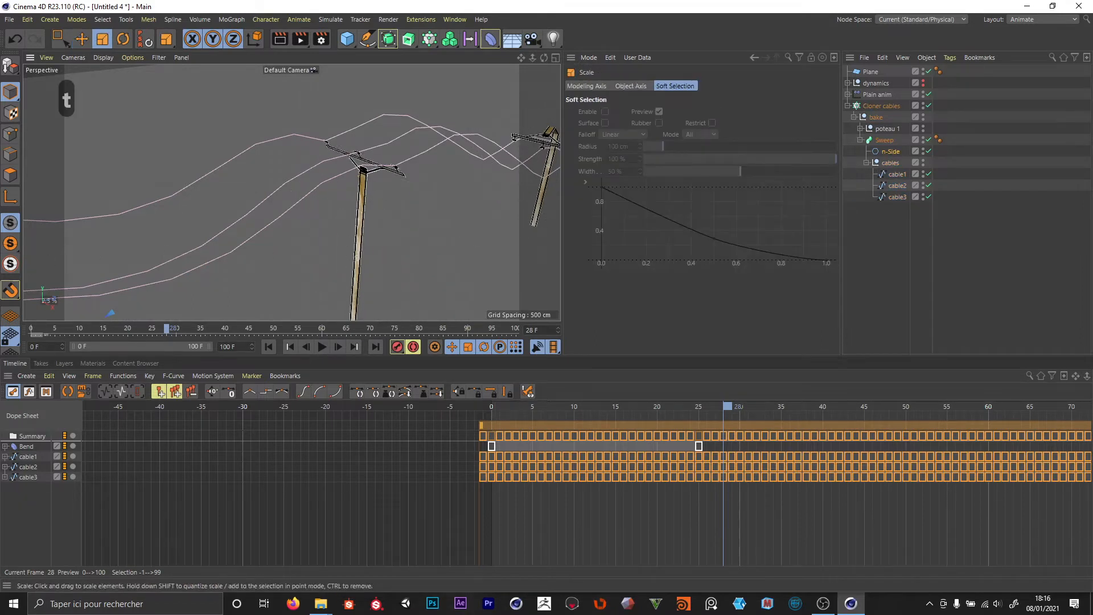
# Add a Connect object as the parent of the cables null inside the Sweep.
pyautogui.click(890, 163)
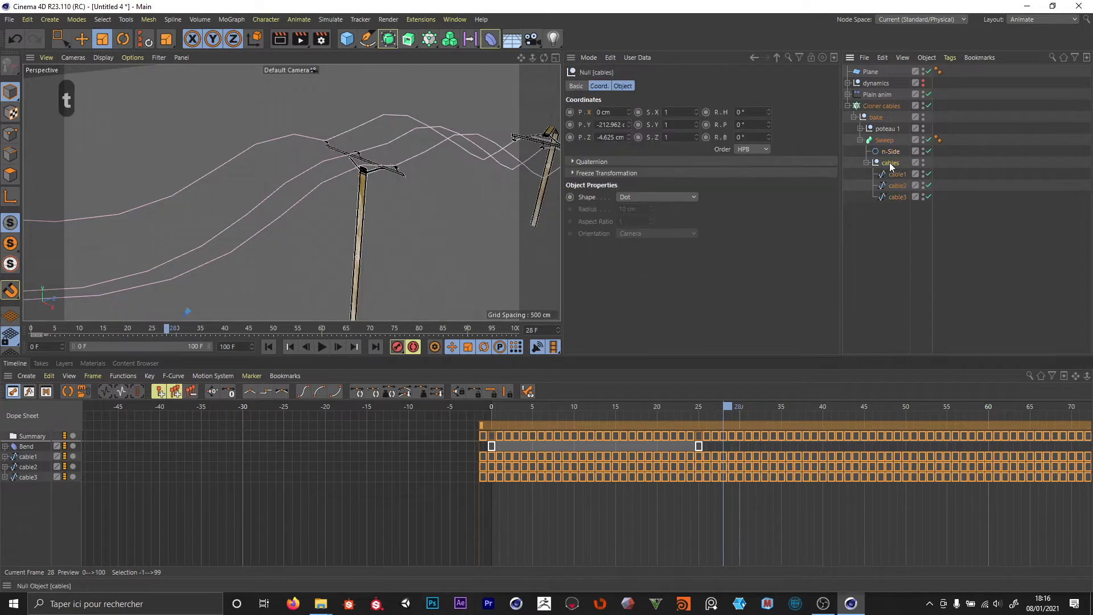
pyautogui.click(389, 38)
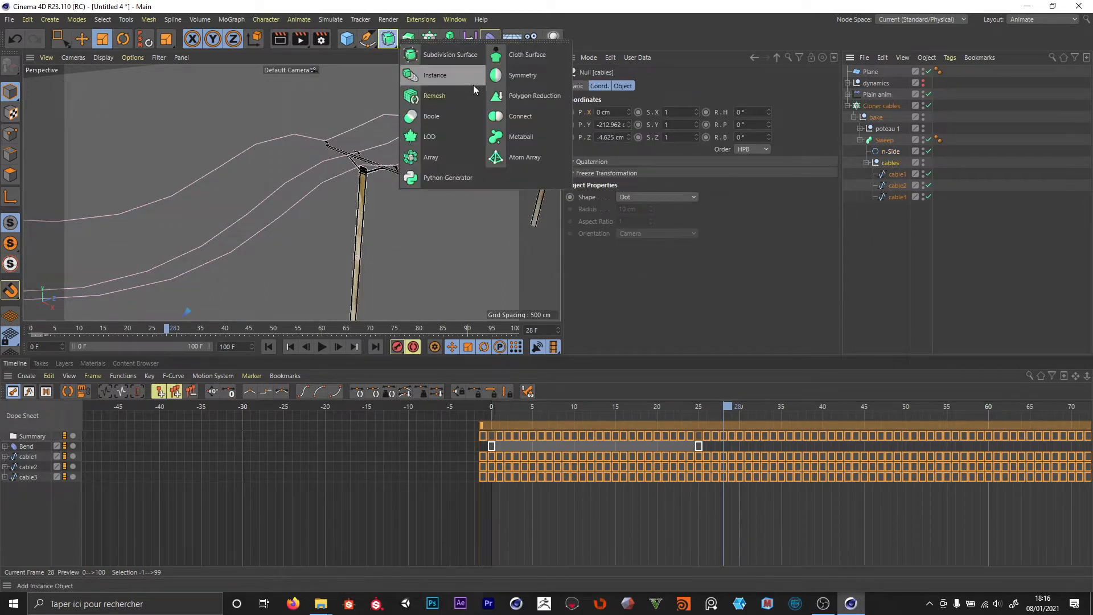
pyautogui.keyDown('alt'); pyautogui.click(515, 118); pyautogui.keyUp('alt')
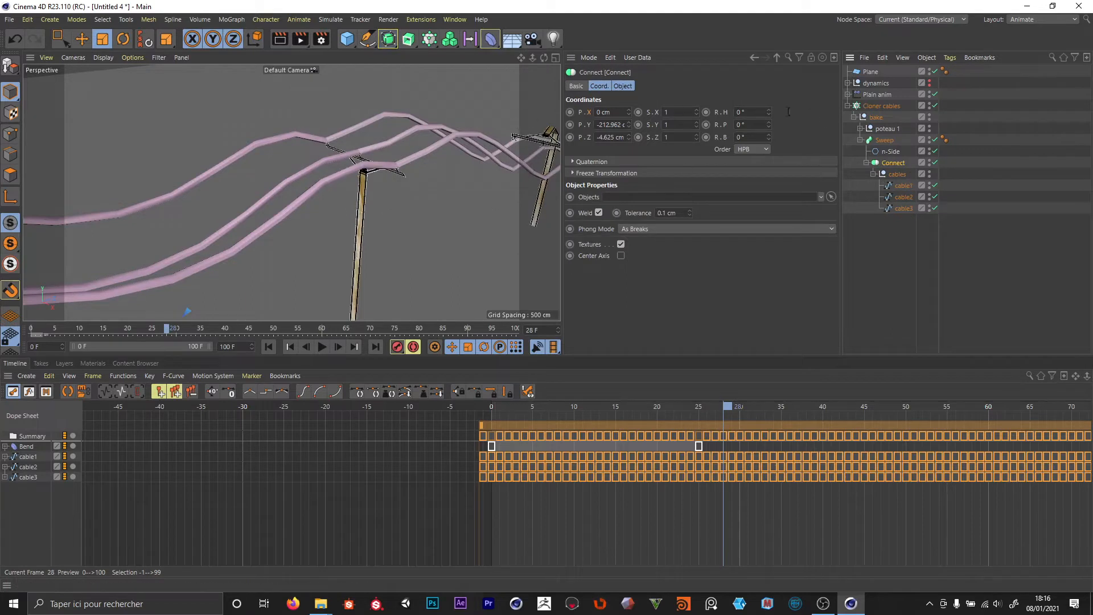
# Collapse the Connect hierarchy and scale the n-Side profile down further for thinner cables.
pyautogui.click(865, 162)
pyautogui.click(889, 151)
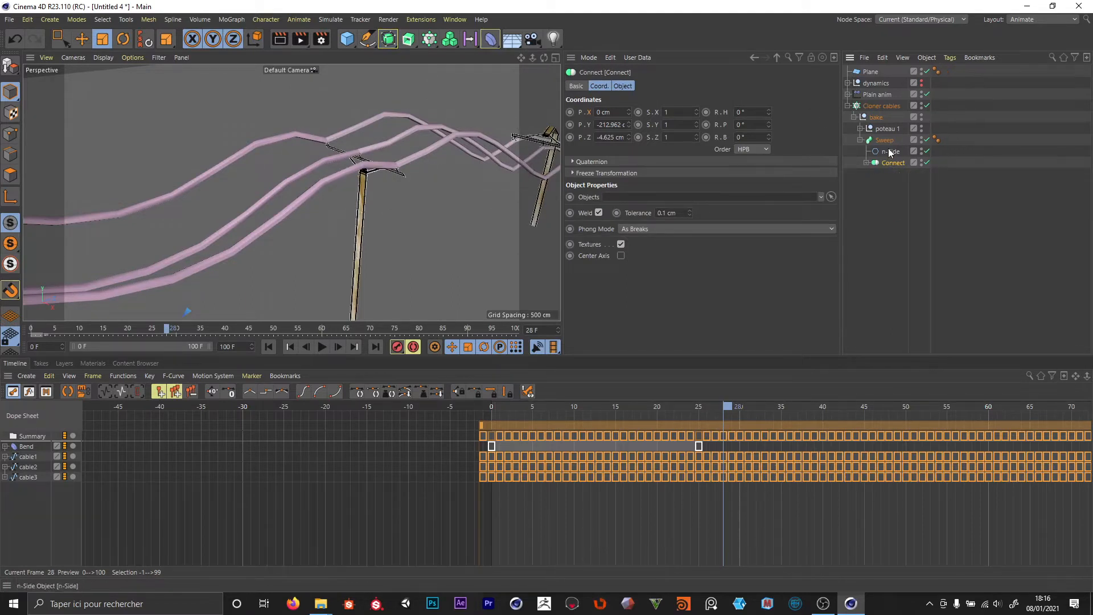
pyautogui.moveTo(433, 189); pyautogui.dragTo(142, 227)
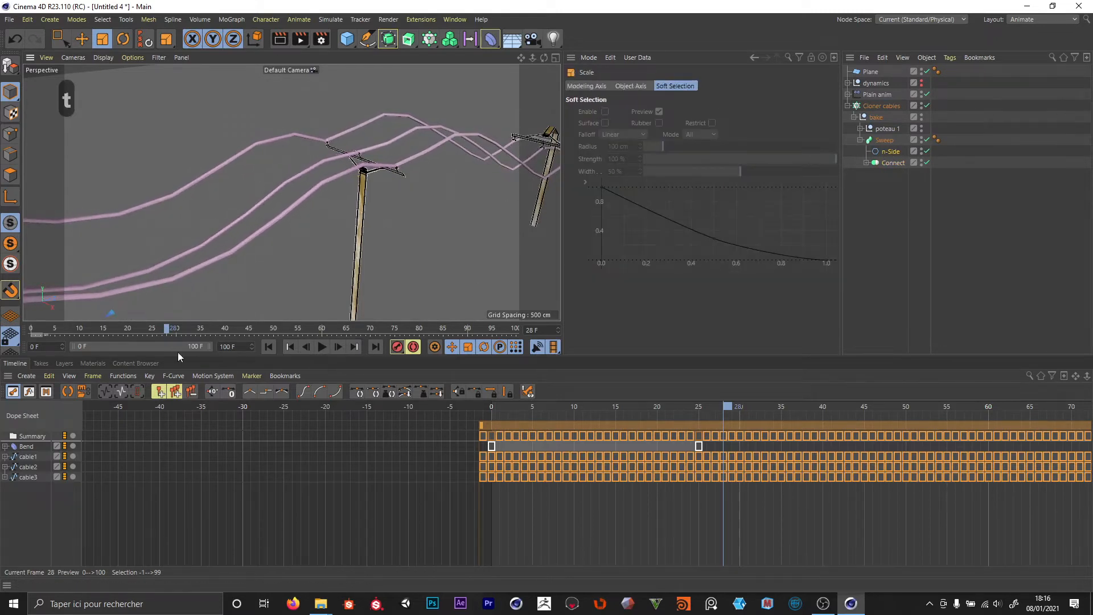
# Go to frame 50 and examine how the swept cables meet at the pole tops, both up close and along the row.
pyautogui.moveTo(172, 332); pyautogui.dragTo(274, 317)
pyautogui.scroll(15, 402, 165)
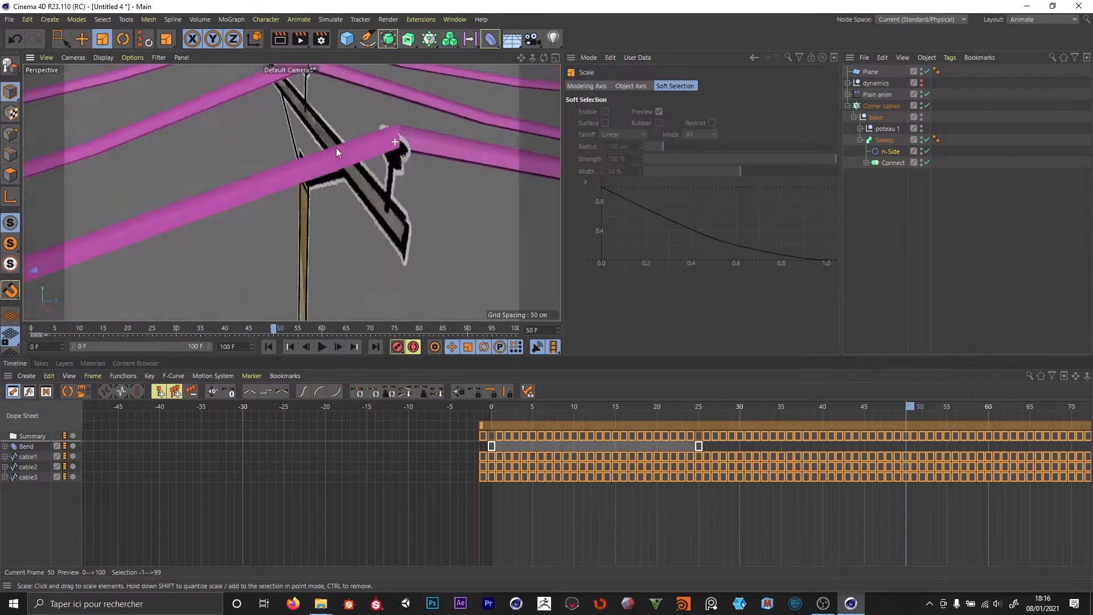
pyautogui.keyDown('alt'); pyautogui.moveTo(442, 123); pyautogui.dragTo(385, 129); pyautogui.keyUp('alt')
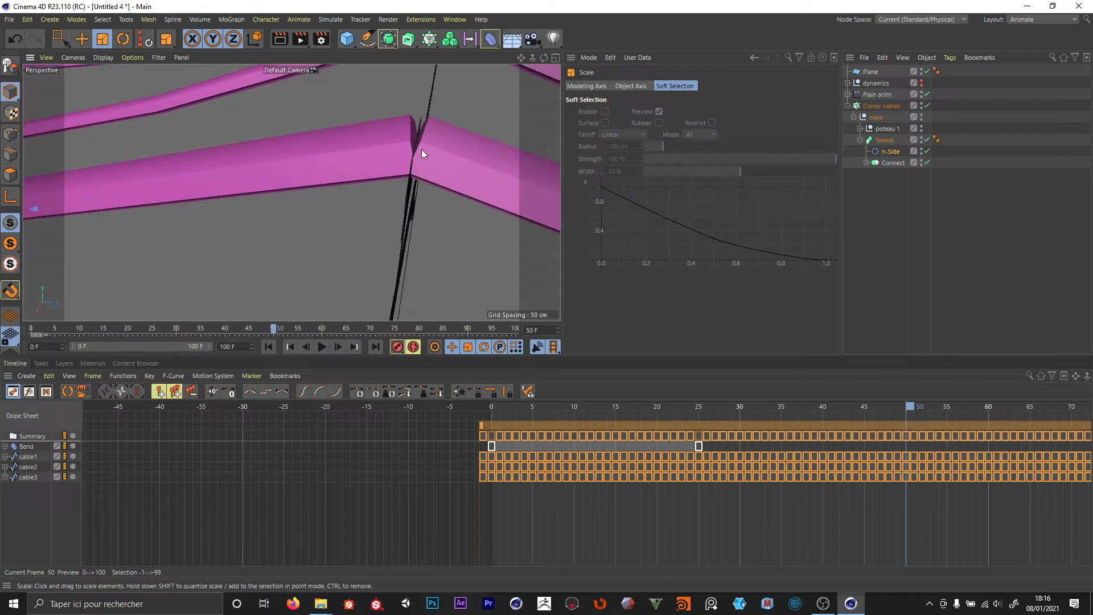
pyautogui.scroll(-15, 421, 154)
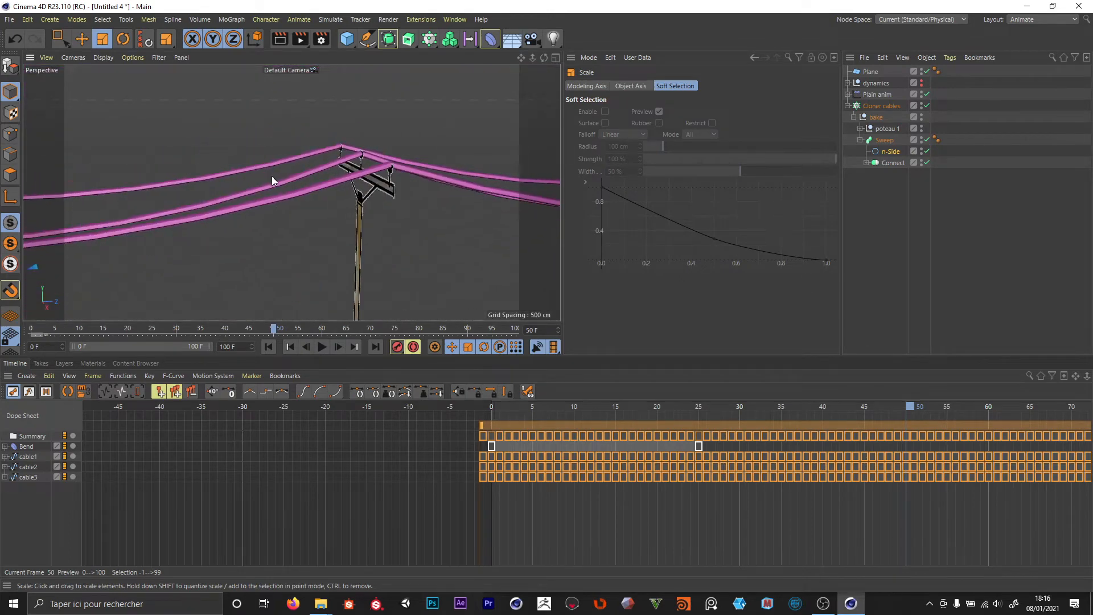
pyautogui.keyDown('alt'); pyautogui.moveTo(390, 189); pyautogui.dragTo(371, 161); pyautogui.keyUp('alt')
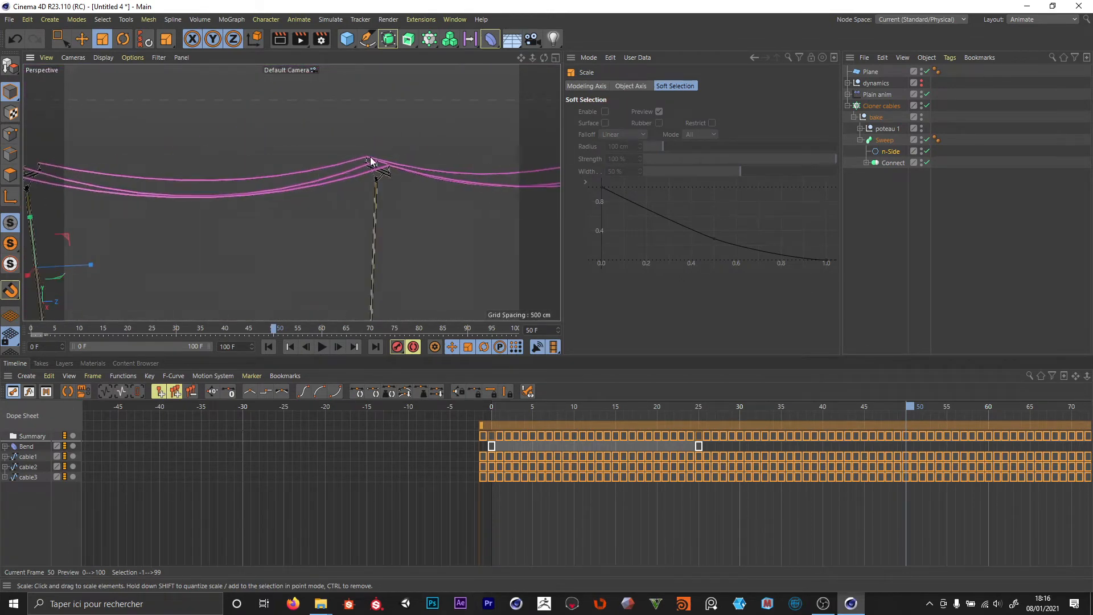
pyautogui.keyDown('alt'); pyautogui.moveTo(300, 169); pyautogui.dragTo(281, 181); pyautogui.keyUp('alt')
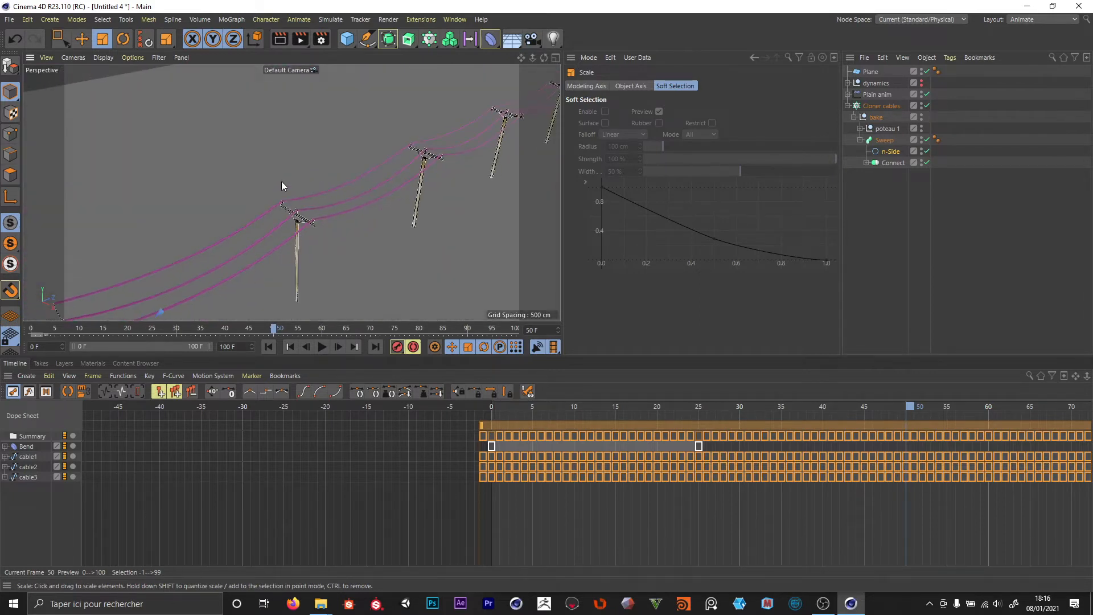
# Inspect the Linear Field, the poteau 1 hierarchy and the cable1 spline, and examine the row of cables from several angles.
pyautogui.click(848, 94)
pyautogui.click(877, 106)
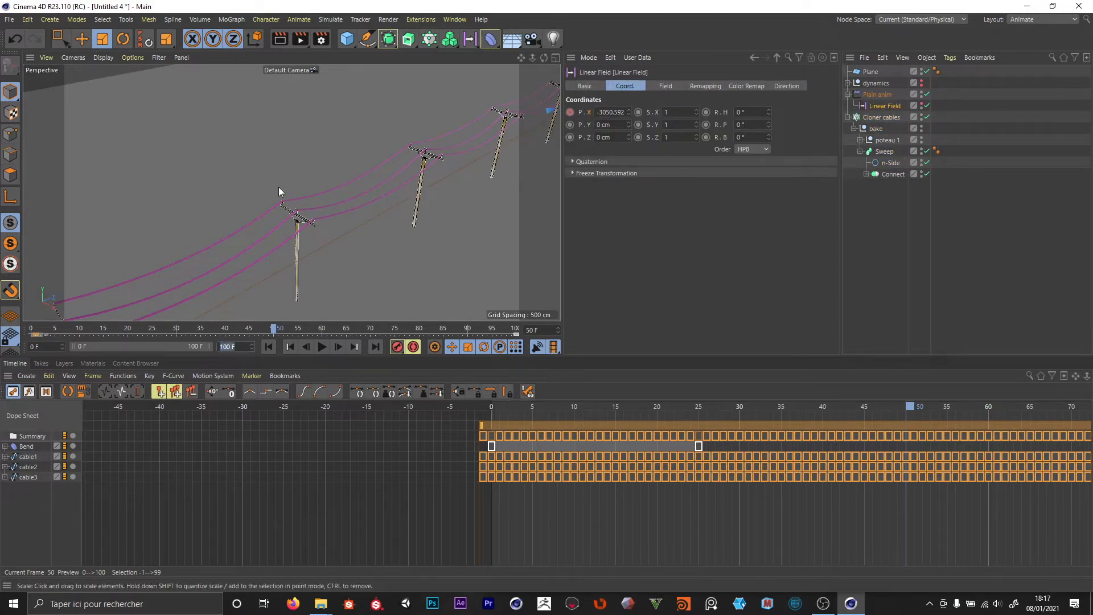
pyautogui.moveTo(151, 220)
pyautogui.keyDown('alt'); pyautogui.mouseDown()
pyautogui.moveTo(104, 234)
pyautogui.moveTo(163, 215)
pyautogui.mouseUp(); pyautogui.keyUp('alt')
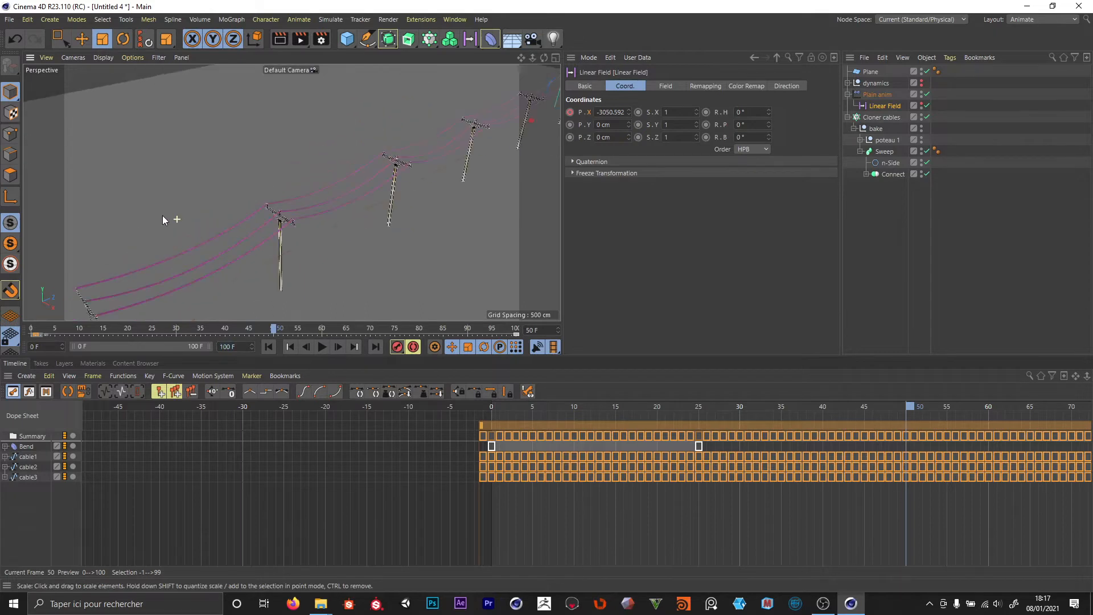
pyautogui.keyDown('alt'); pyautogui.moveTo(319, 204); pyautogui.dragTo(377, 192, button='right'); pyautogui.keyUp('alt')
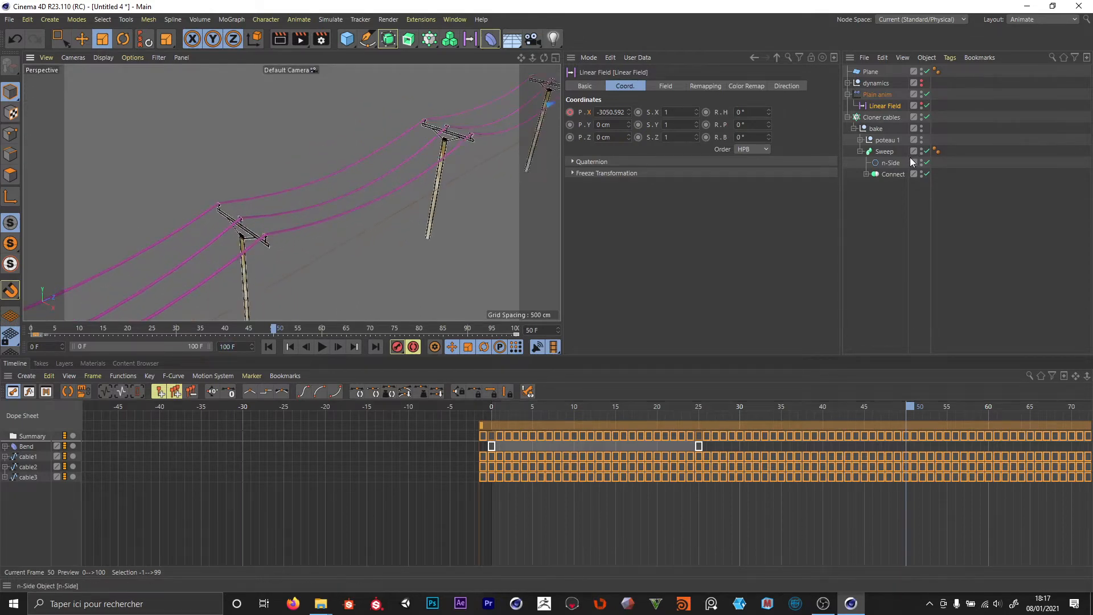
pyautogui.click(860, 140)
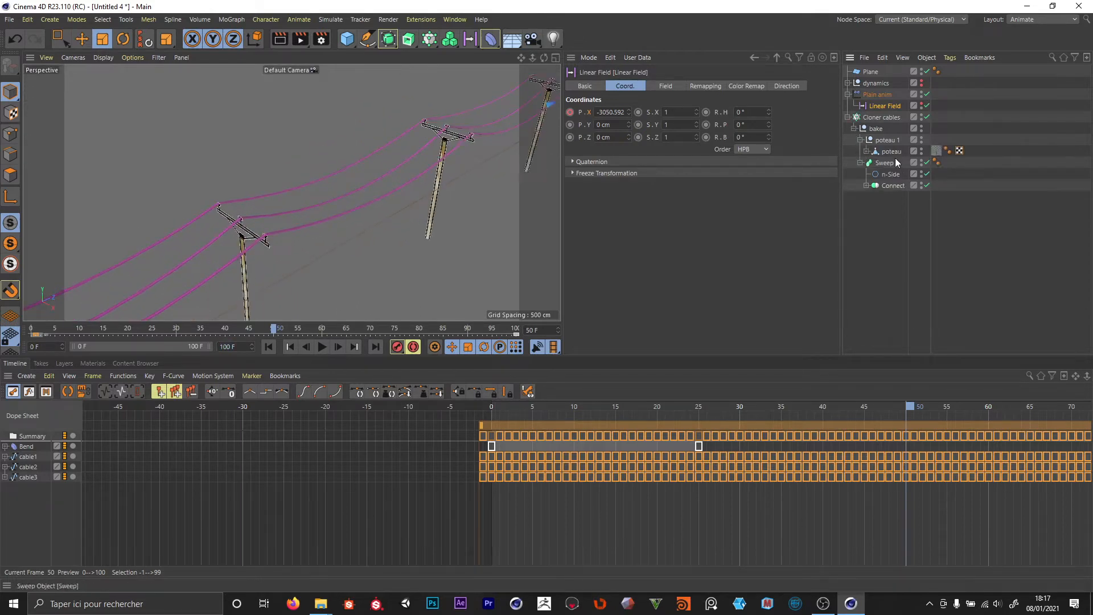
pyautogui.click(865, 151)
pyautogui.click(859, 140)
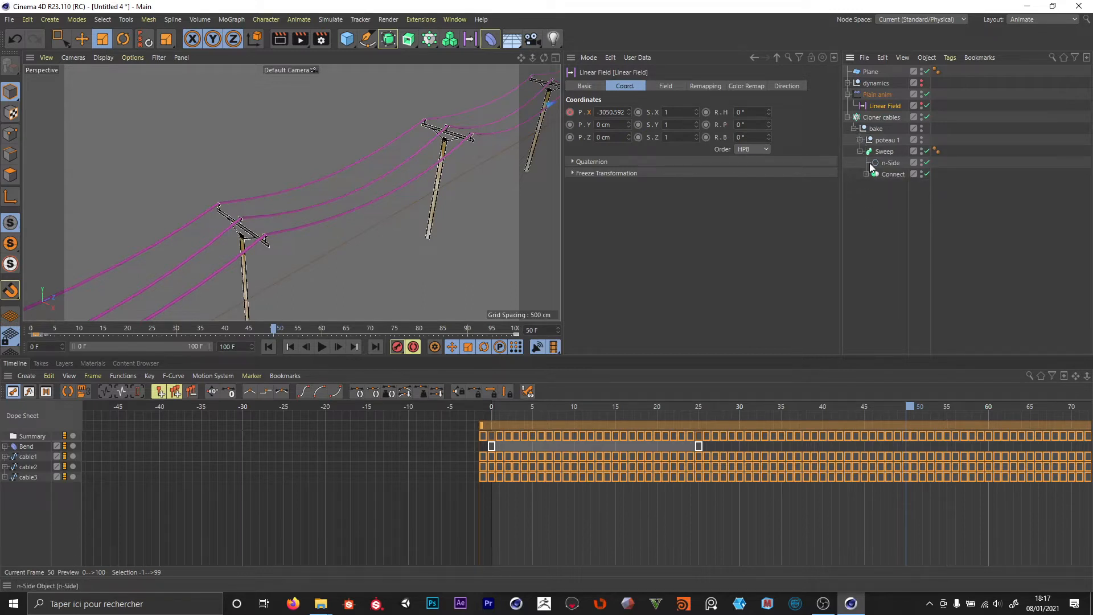
pyautogui.click(867, 173)
pyautogui.click(903, 198)
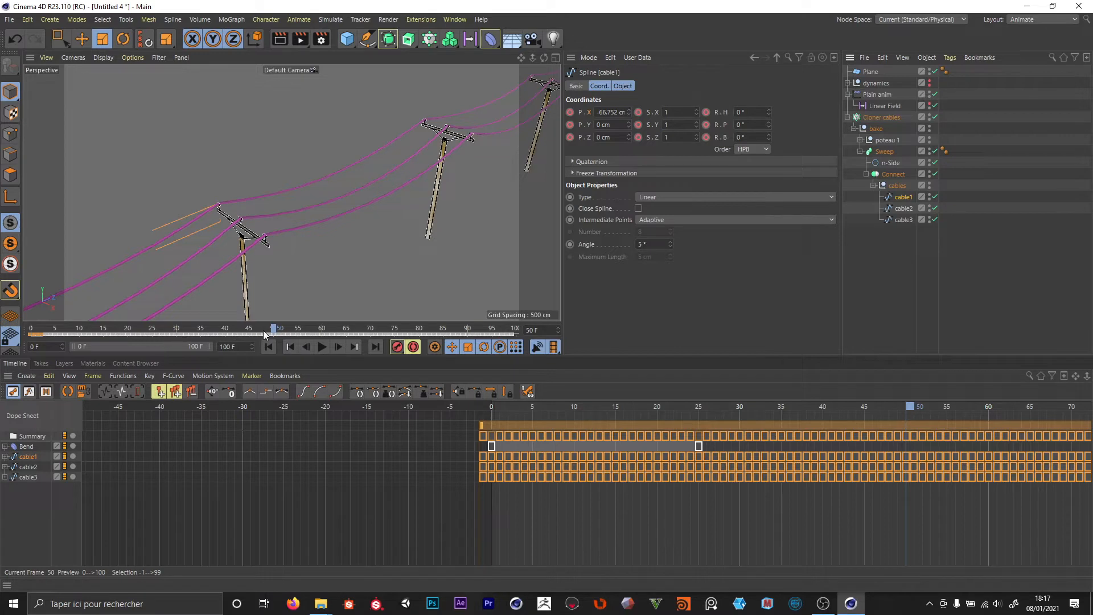
pyautogui.keyDown('alt'); pyautogui.moveTo(271, 243); pyautogui.dragTo(207, 236); pyautogui.keyUp('alt')
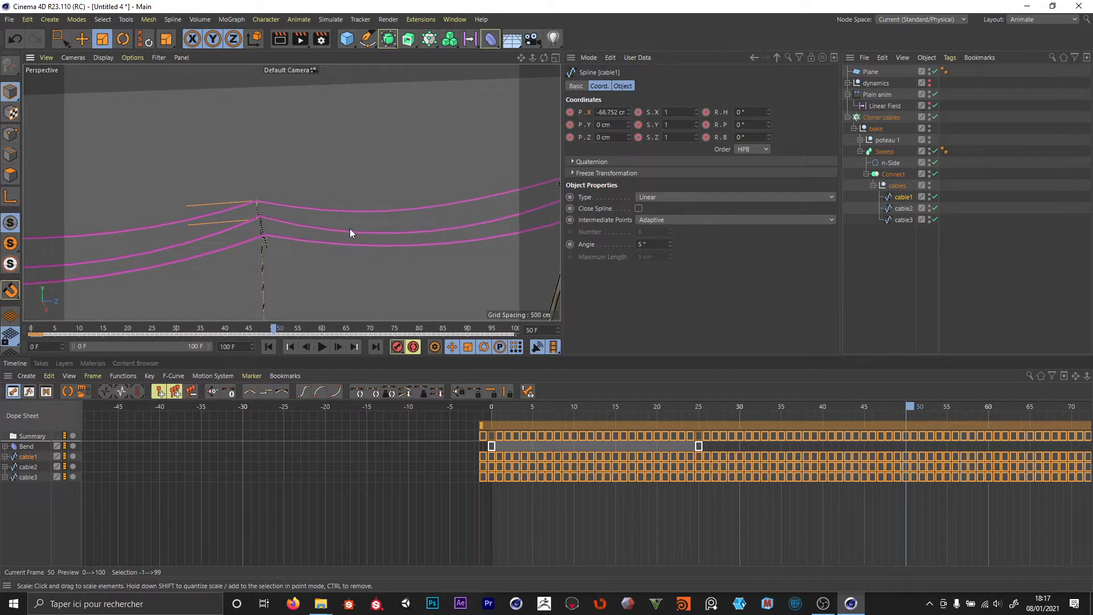
pyautogui.keyDown('alt'); pyautogui.moveTo(287, 219); pyautogui.dragTo(370, 195); pyautogui.keyUp('alt')
pyautogui.keyDown('alt'); pyautogui.moveTo(370, 196); pyautogui.dragTo(290, 192, button='right'); pyautogui.keyUp('alt')
pyautogui.keyDown('alt'); pyautogui.moveTo(290, 192); pyautogui.dragTo(504, 172); pyautogui.keyUp('alt')
# Move the Sweep with its n-Side and Connect out of the cloner to the root of the object hierarchy.
pyautogui.click(884, 152)
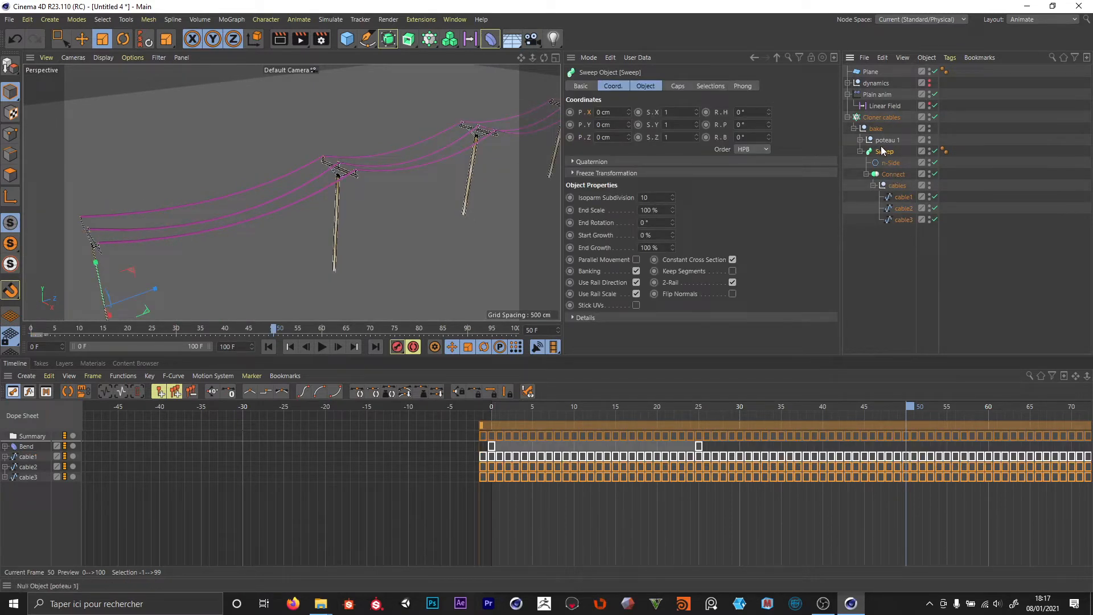
pyautogui.moveTo(882, 153); pyautogui.dragTo(890, 250)
pyautogui.moveTo(884, 287); pyautogui.dragTo(884, 286)
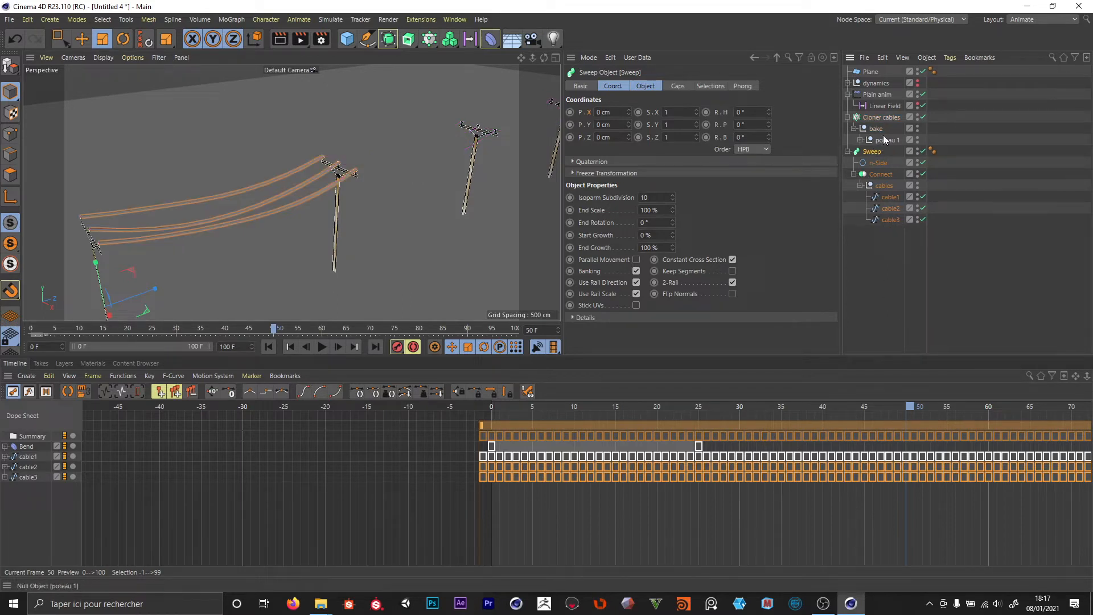
# Place the poteau polygon object directly under the bake null and delete the poteau 1 null.
pyautogui.moveTo(885, 139); pyautogui.dragTo(878, 126)
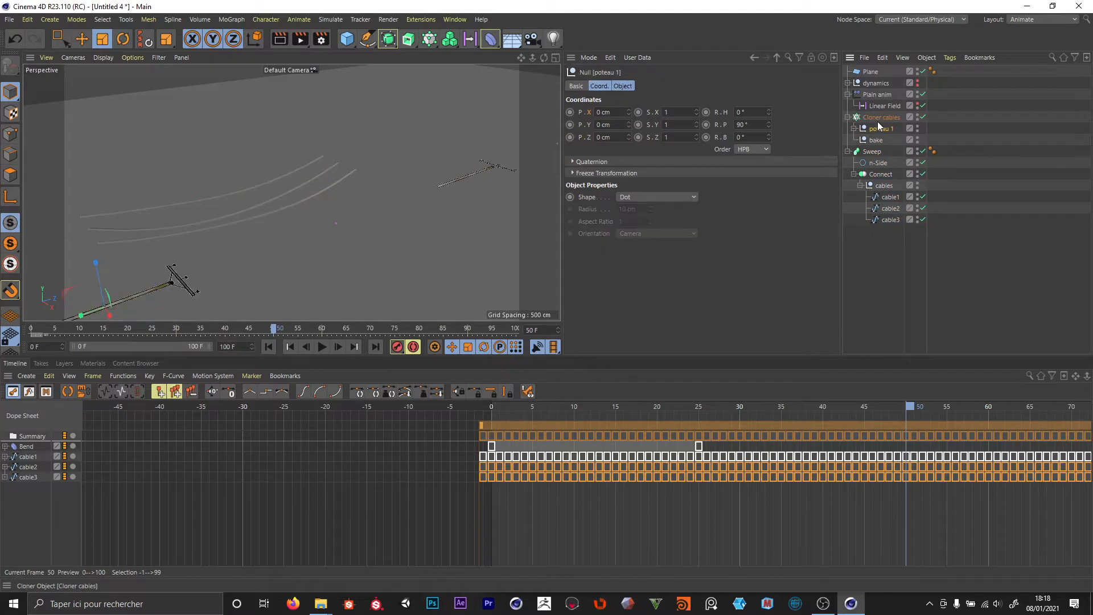
pyautogui.hotkey('ctrl', 'z')
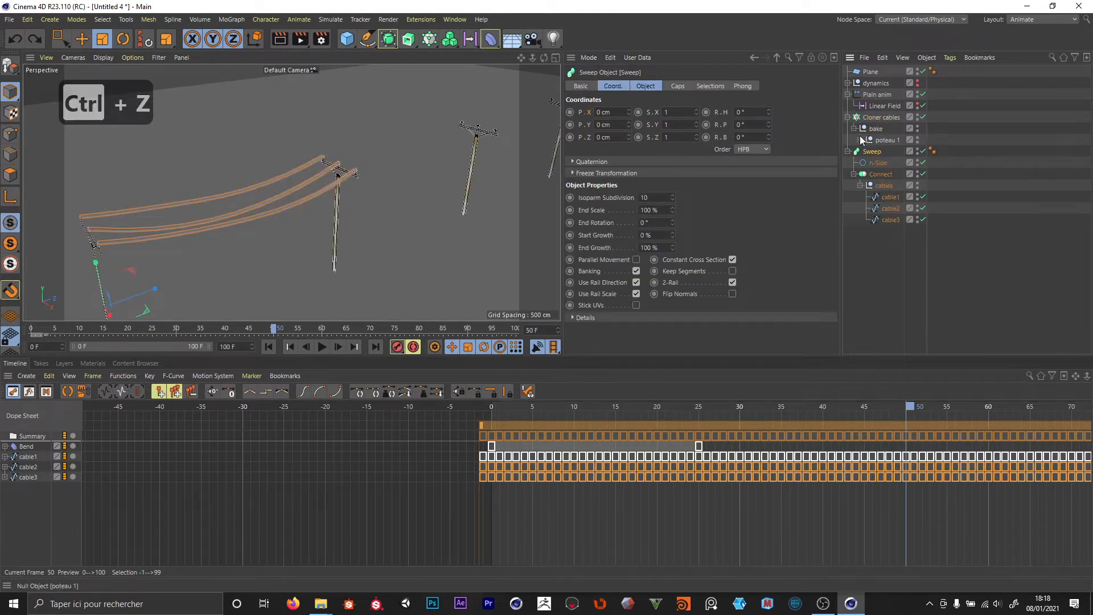
pyautogui.click(860, 139)
pyautogui.moveTo(890, 151); pyautogui.dragTo(883, 134)
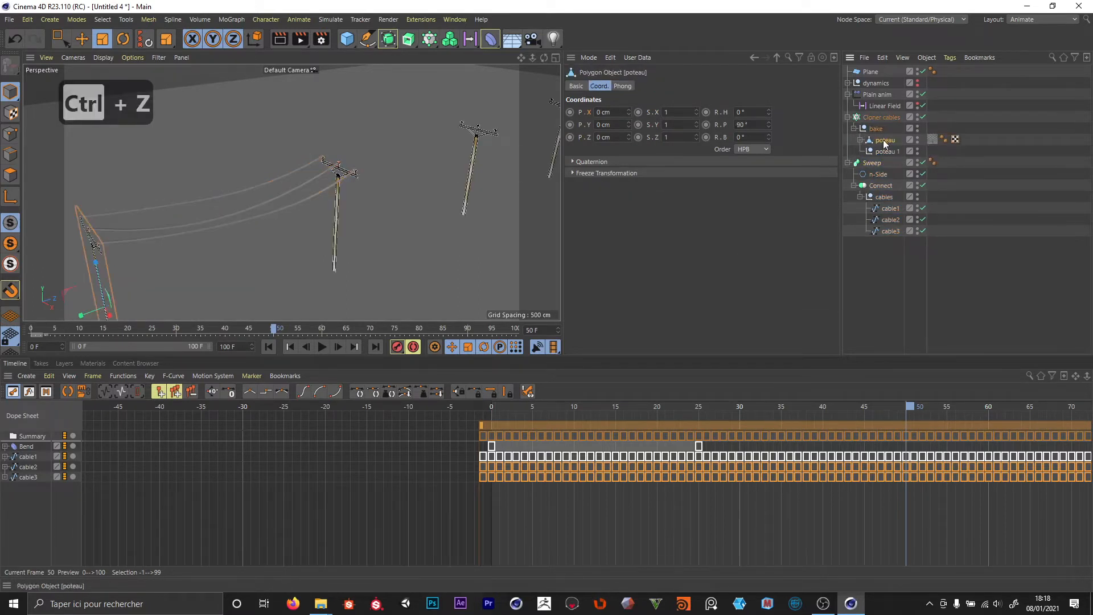
pyautogui.click(885, 151)
pyautogui.press('BackSpace')
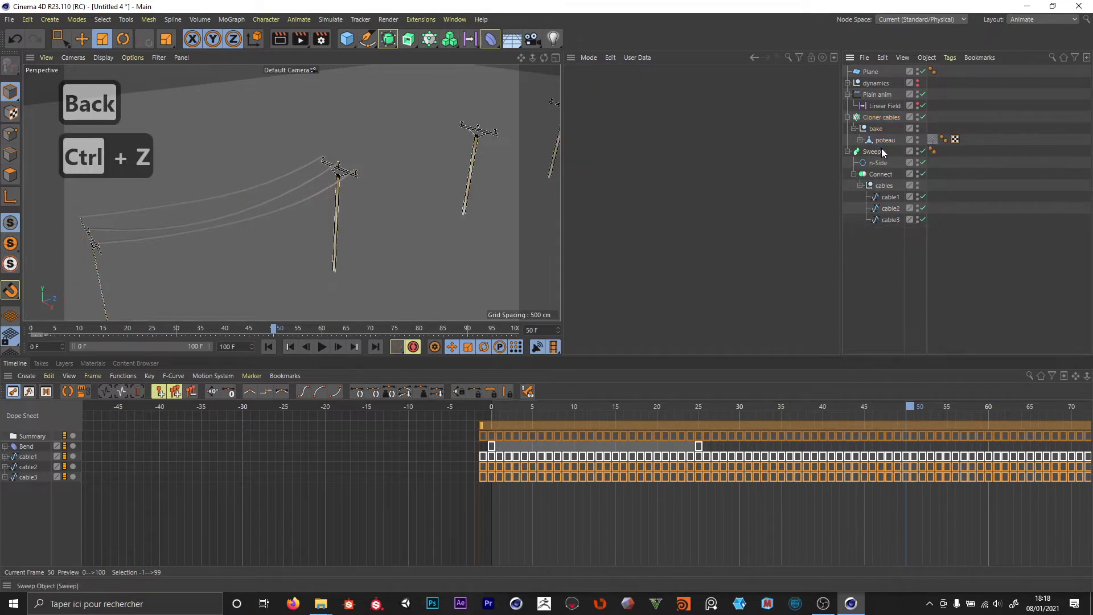
# Rename the bake null as poteau and collapse the cloner's hierarchy.
pyautogui.doubleClick(876, 128)
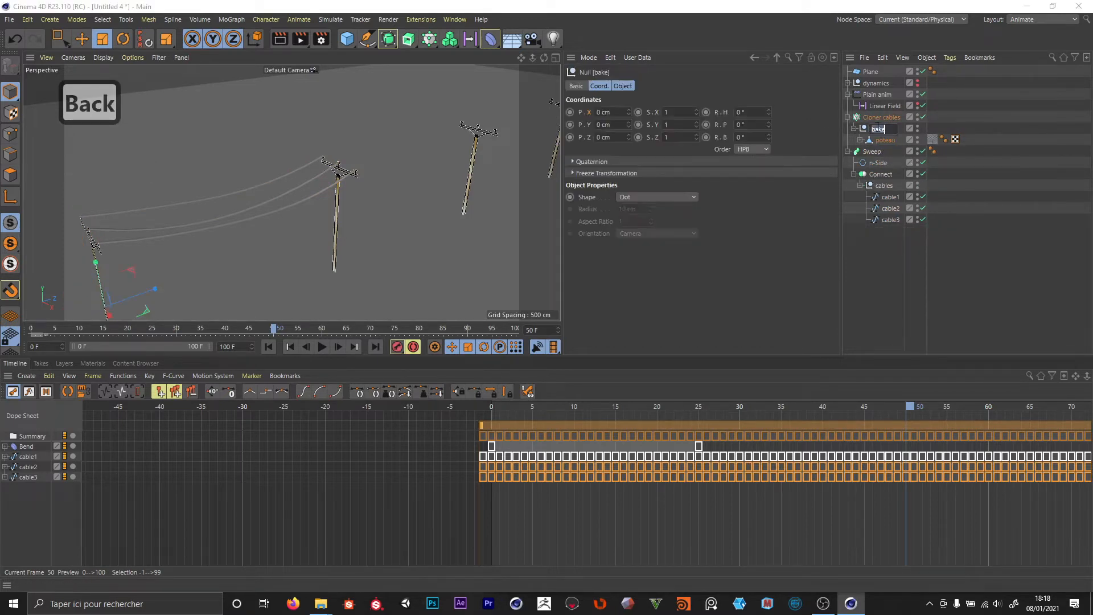
pyautogui.write('poteau')
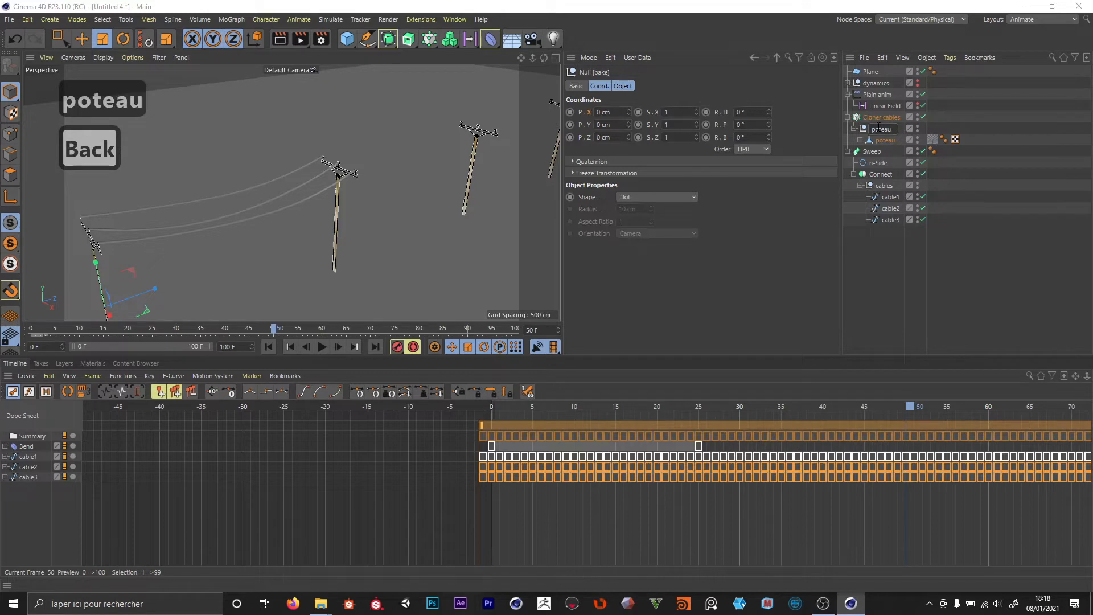
pyautogui.press('Return')
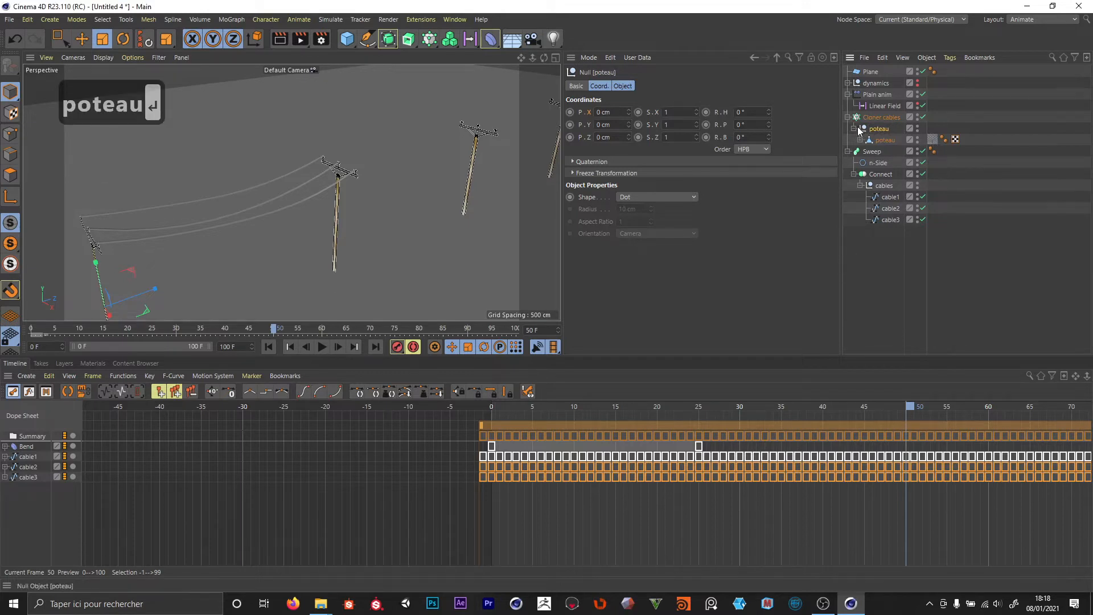
pyautogui.click(854, 129)
pyautogui.click(847, 118)
# Copy the Cloner cables object into the cables null, above the cable1 spline.
pyautogui.click(878, 227)
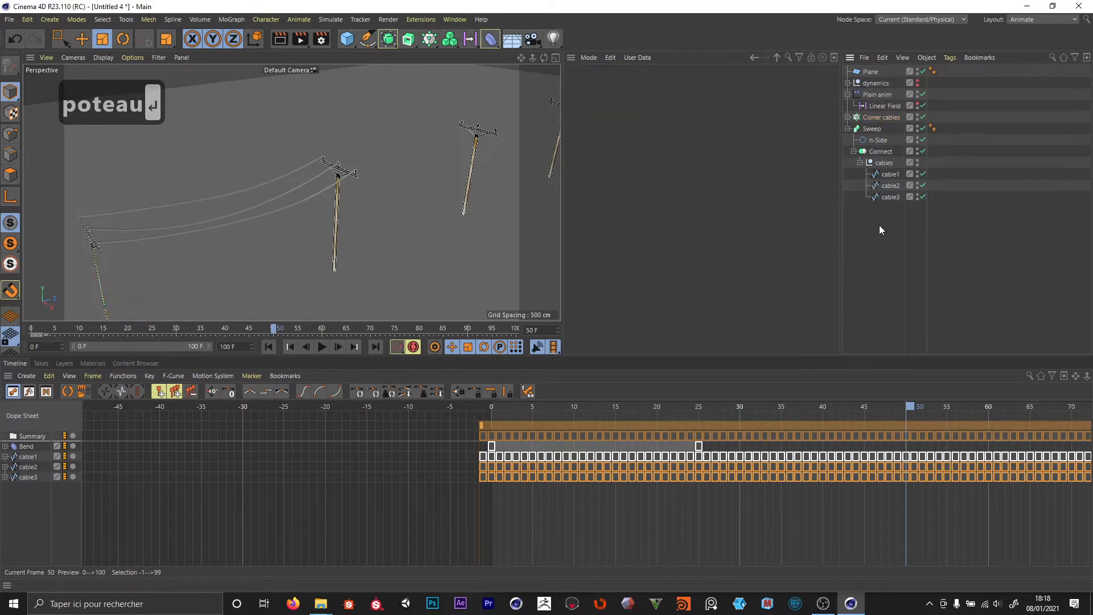
pyautogui.click(876, 118)
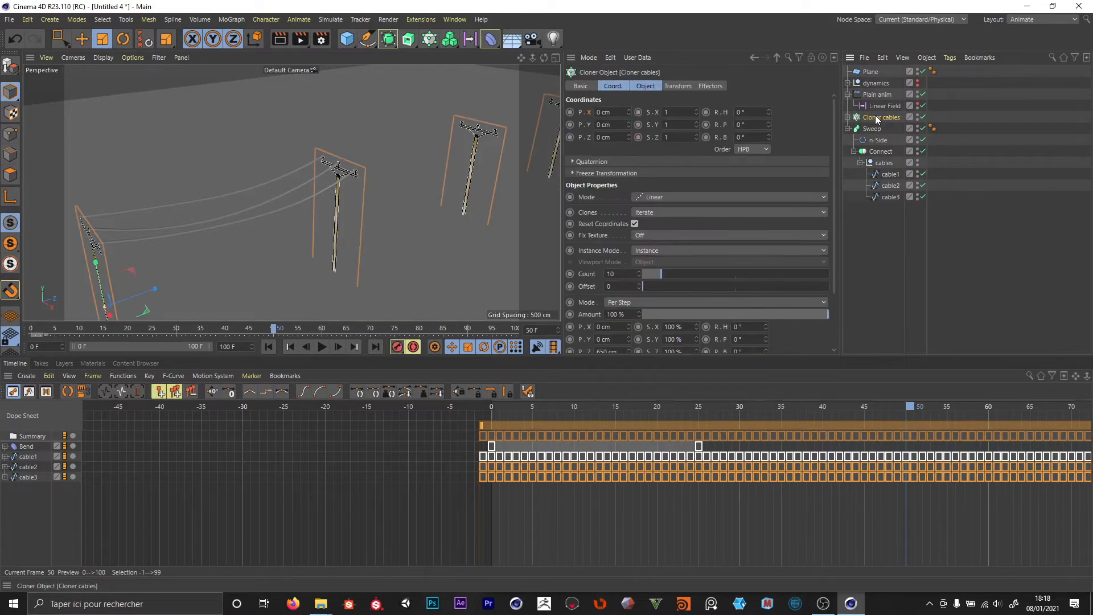
pyautogui.moveTo(886, 171); pyautogui.dragTo(887, 172)
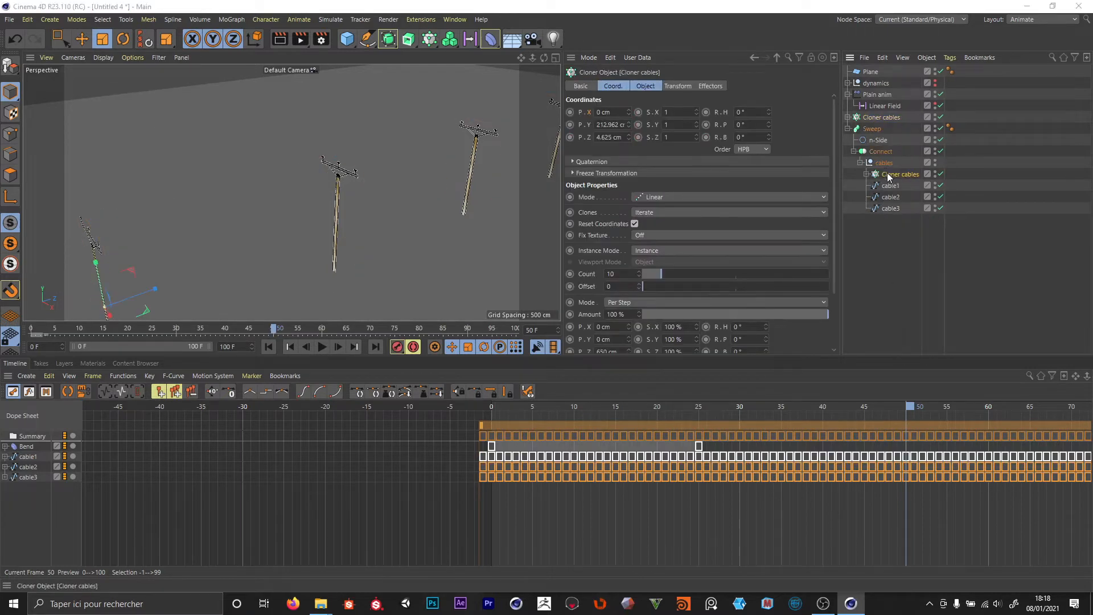
# Rename the root-level Cloner cables object as Cloner poteaux.
pyautogui.doubleClick(899, 175)
pyautogui.doubleClick(890, 116)
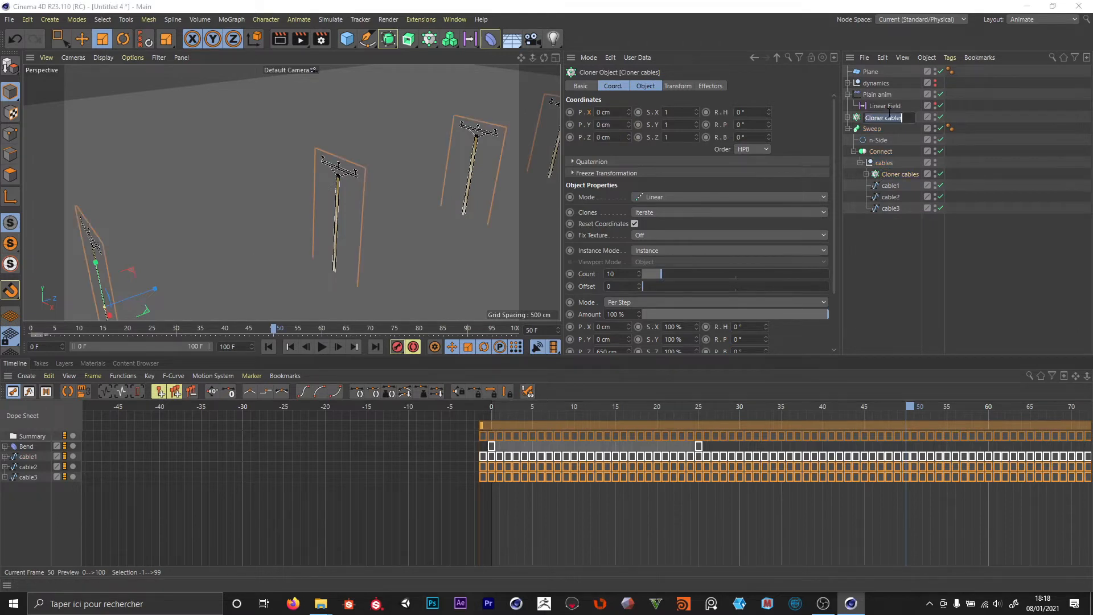
pyautogui.click(907, 117)
pyautogui.press('BackSpace')
pyautogui.press('BackSpace')
pyautogui.press('BackSpace')
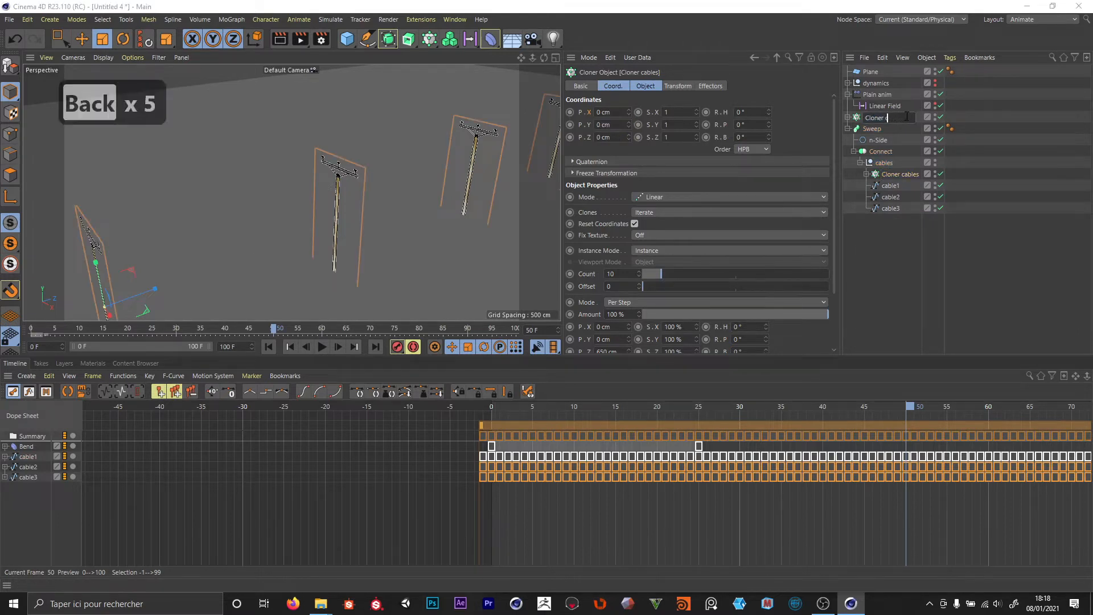
pyautogui.write('poteaux')
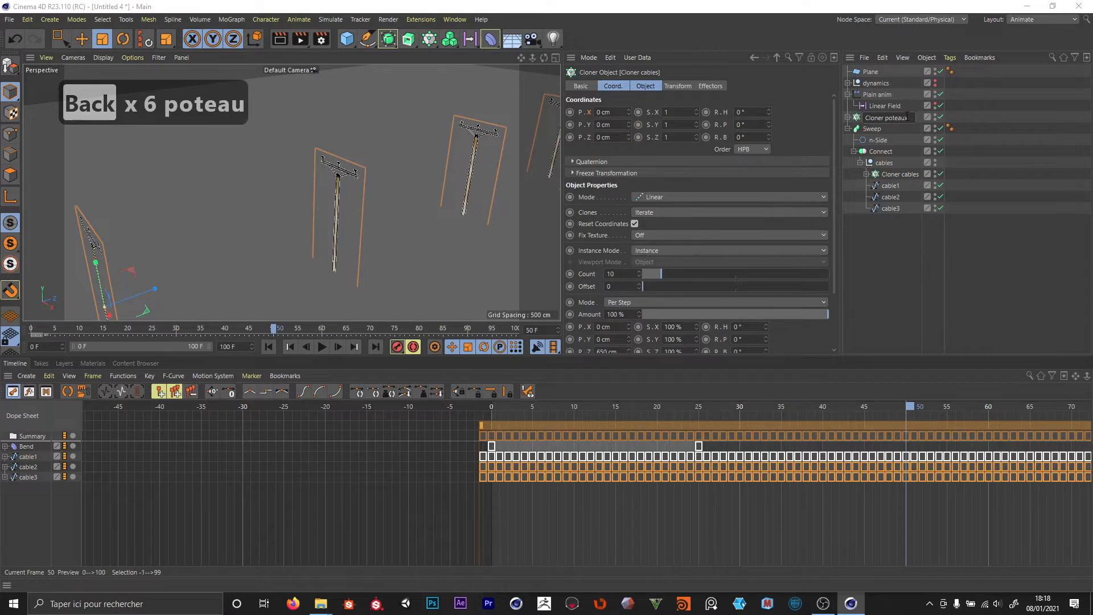
pyautogui.press('Return')
# Rename the cloner inside the cables null as Cloner cable1.
pyautogui.click(910, 176)
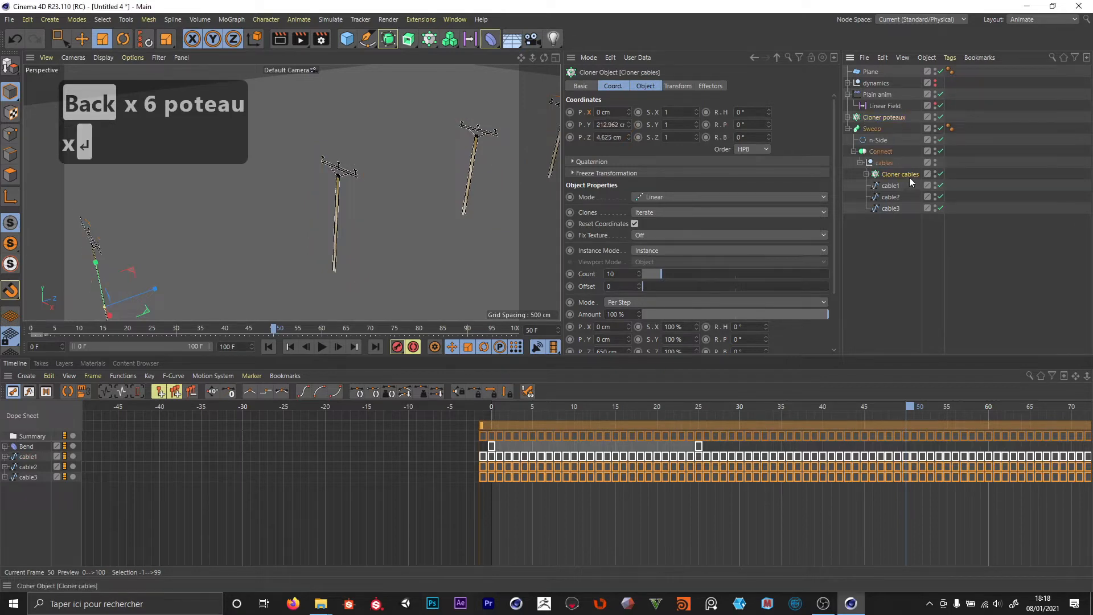
pyautogui.doubleClick(910, 175)
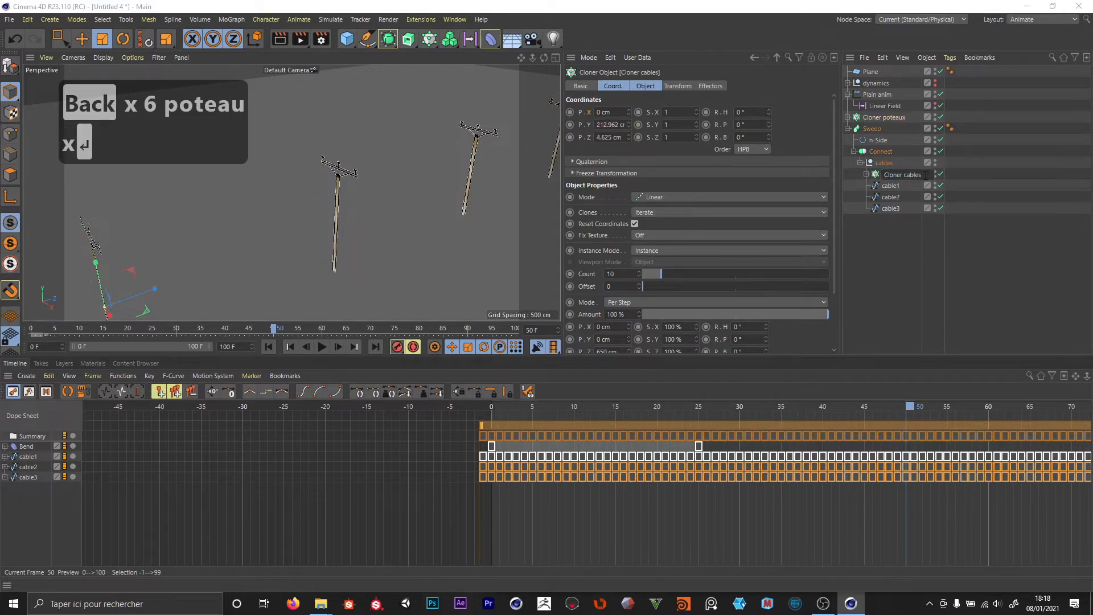
pyautogui.press('BackSpace')
pyautogui.write('1')
pyautogui.press('Return')
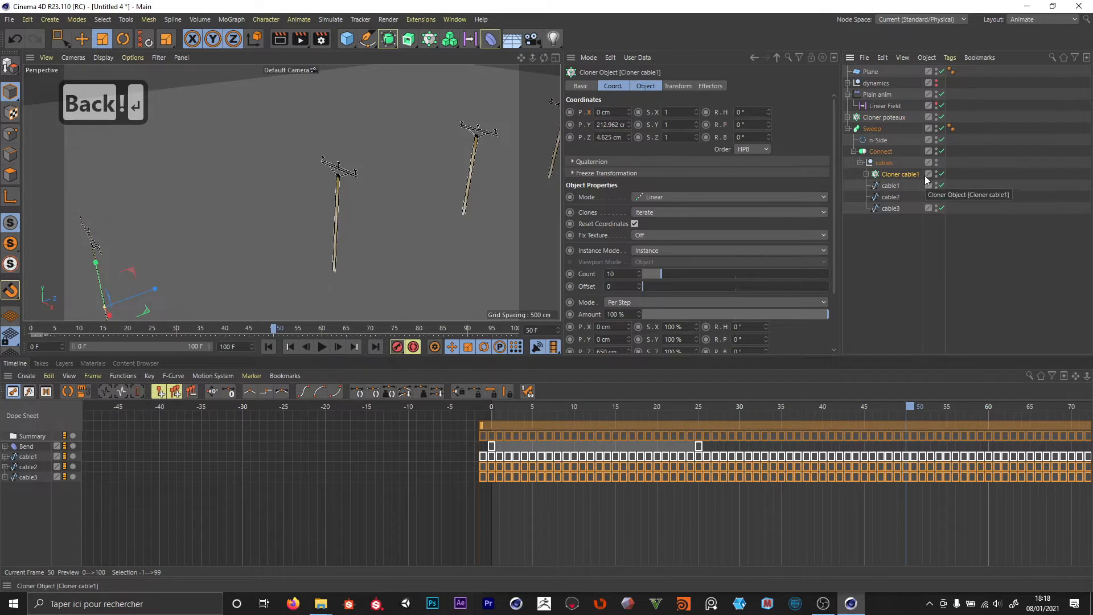
# Place the cable1 spline inside Cloner cable1 and delete the poteau null from that cloner.
pyautogui.click(867, 174)
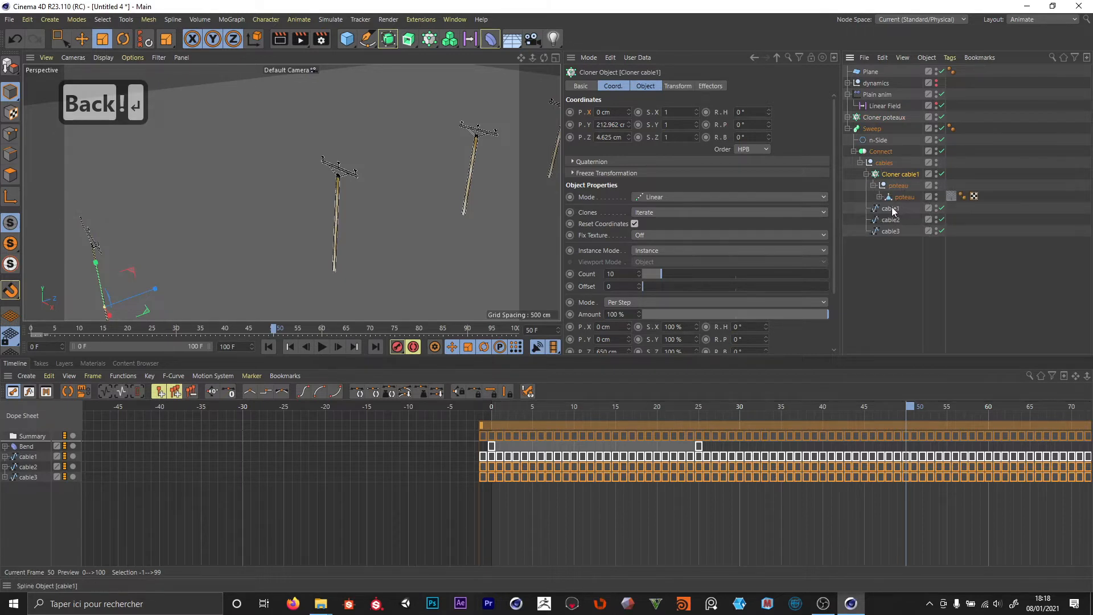
pyautogui.moveTo(892, 208); pyautogui.dragTo(896, 181)
pyautogui.click(897, 198)
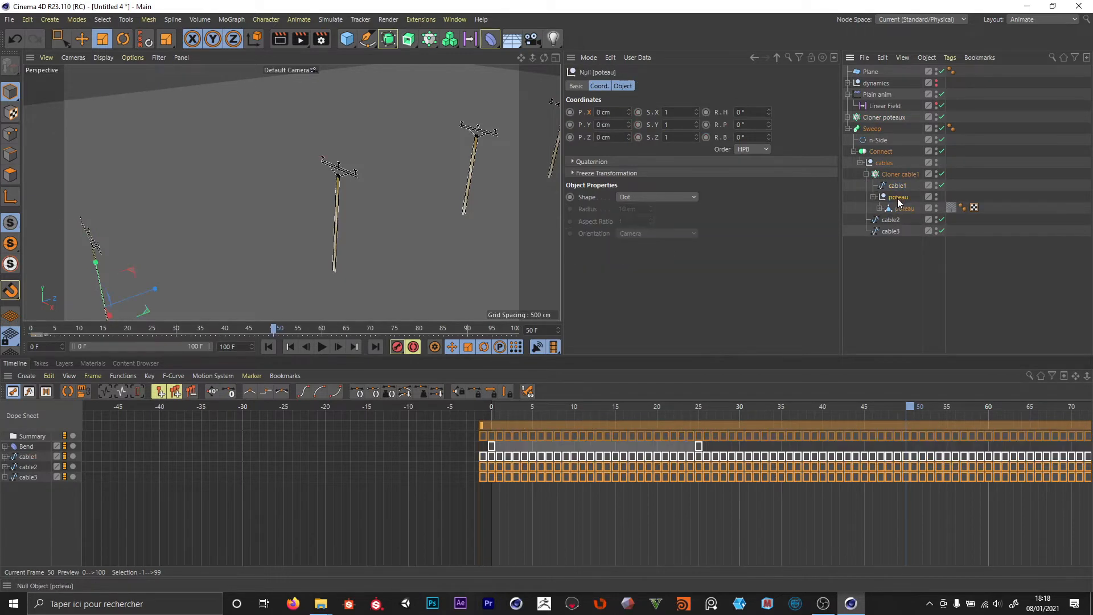
pyautogui.press('BackSpace')
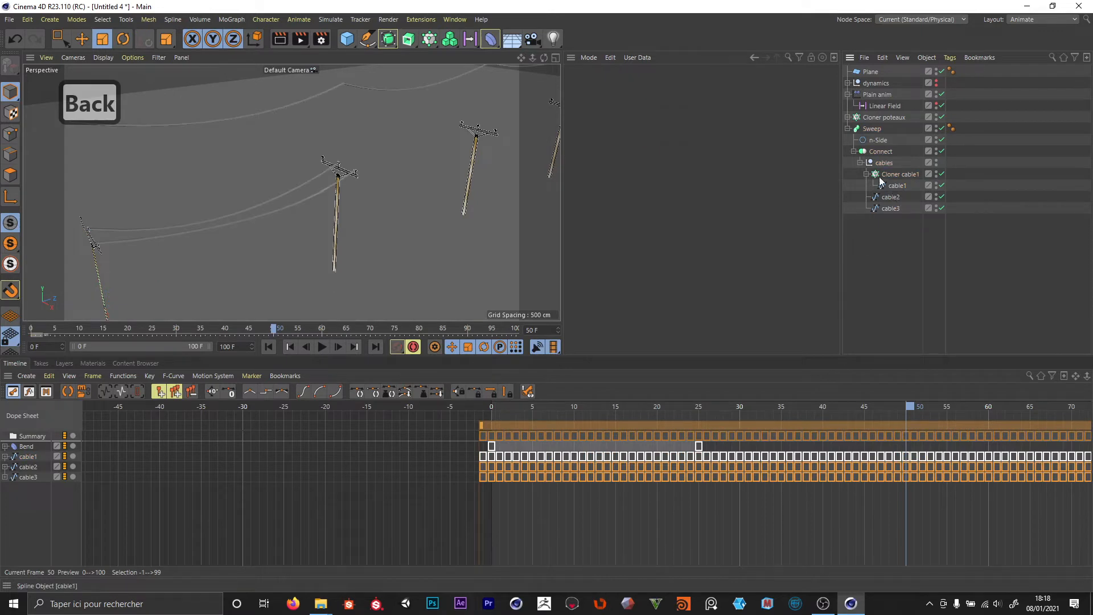
# Duplicate Cloner cable1 within the cables null and rename the copy as Cloner cable2.
pyautogui.click(883, 175)
pyautogui.keyDown('ctrl'); pyautogui.moveTo(888, 177); pyautogui.dragTo(889, 181); pyautogui.keyUp('ctrl')
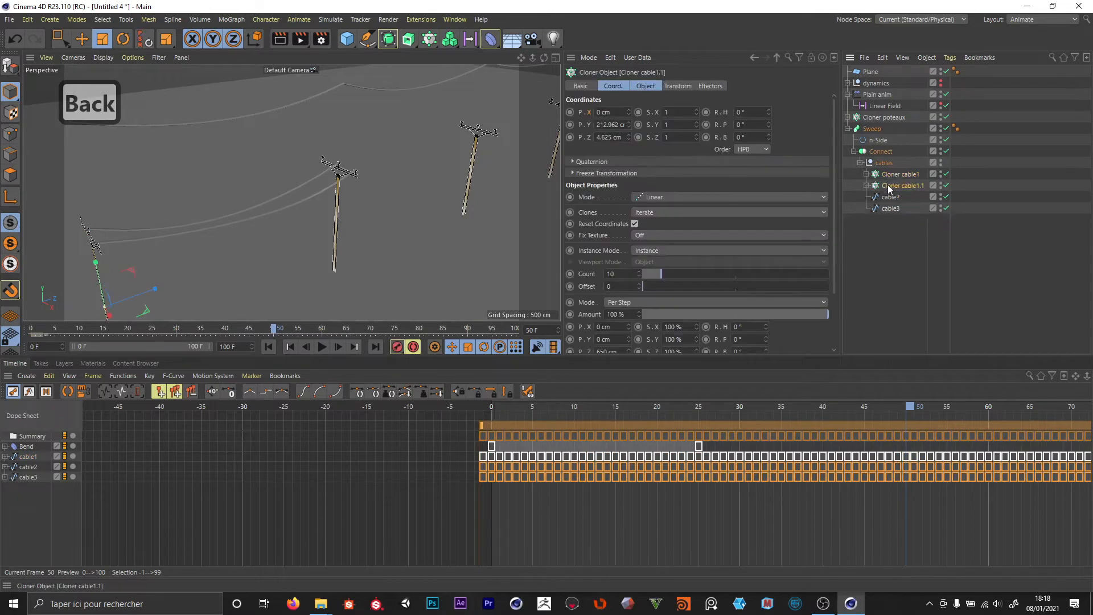
pyautogui.doubleClick(890, 186)
pyautogui.click(930, 187)
pyautogui.press('BackSpace')
pyautogui.press('BackSpace')
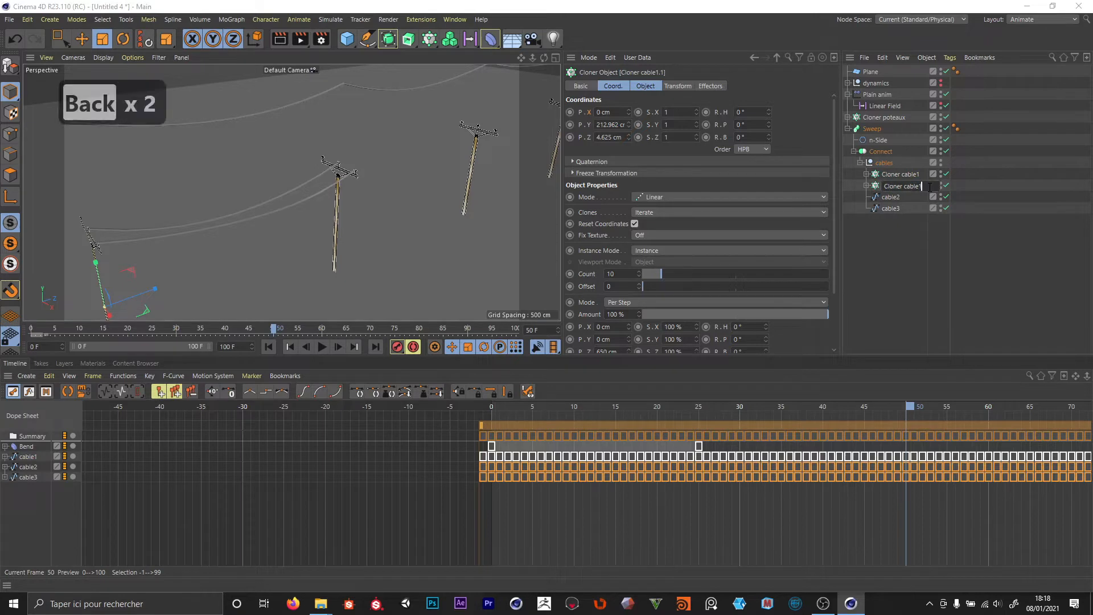
pyautogui.write('2')
pyautogui.press('Return')
pyautogui.doubleClick(915, 186)
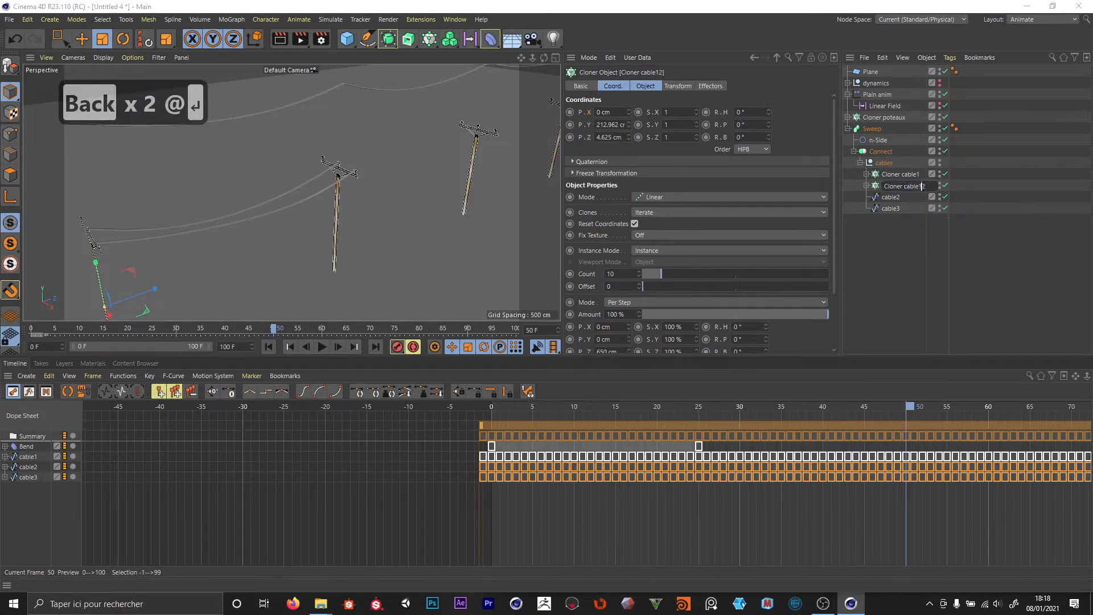
pyautogui.press('BackSpace')
pyautogui.press('Return')
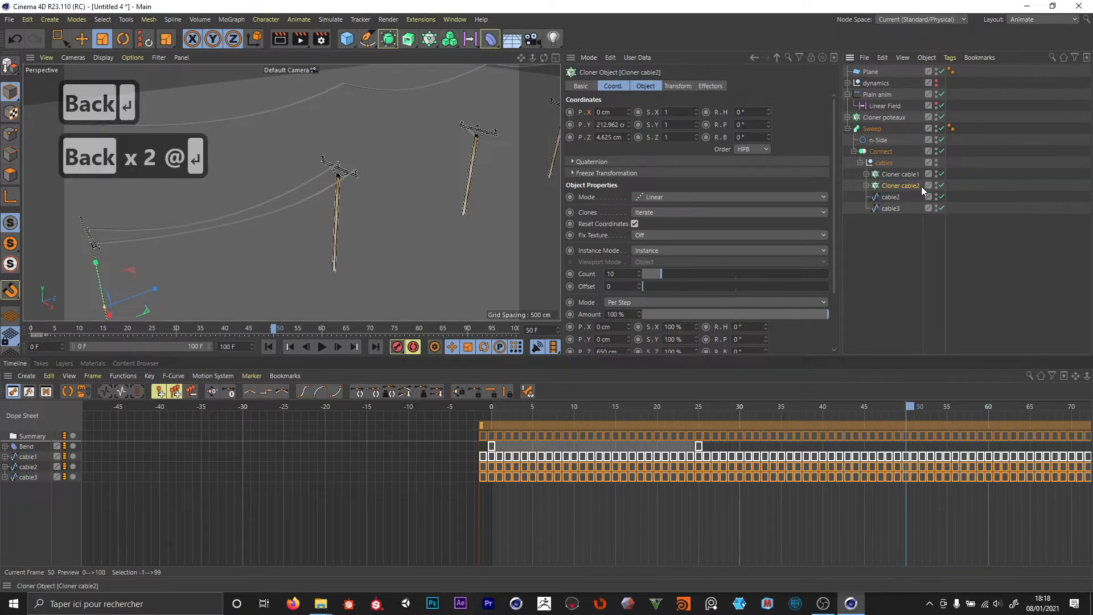
# Delete the spline inside Cloner cable2, then nest the cloner under the cable2 spline and apply Reset PSR.
pyautogui.click(866, 186)
pyautogui.click(890, 197)
pyautogui.press('BackSpace')
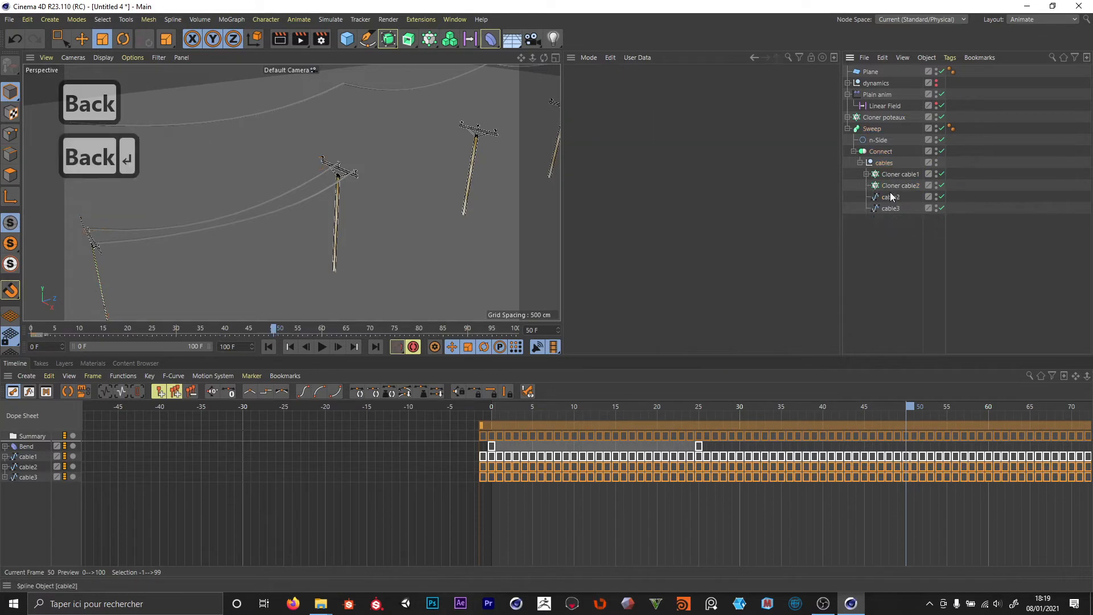
pyautogui.click(890, 191)
pyautogui.hotkey('shift', 'c')
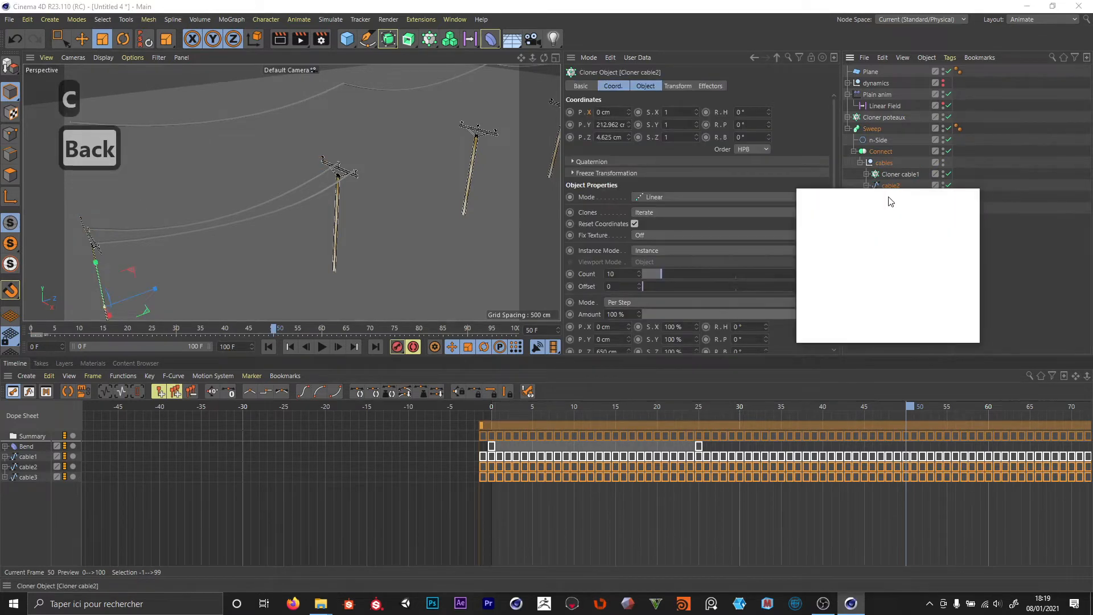
pyautogui.write('psr')
pyautogui.press('Return')
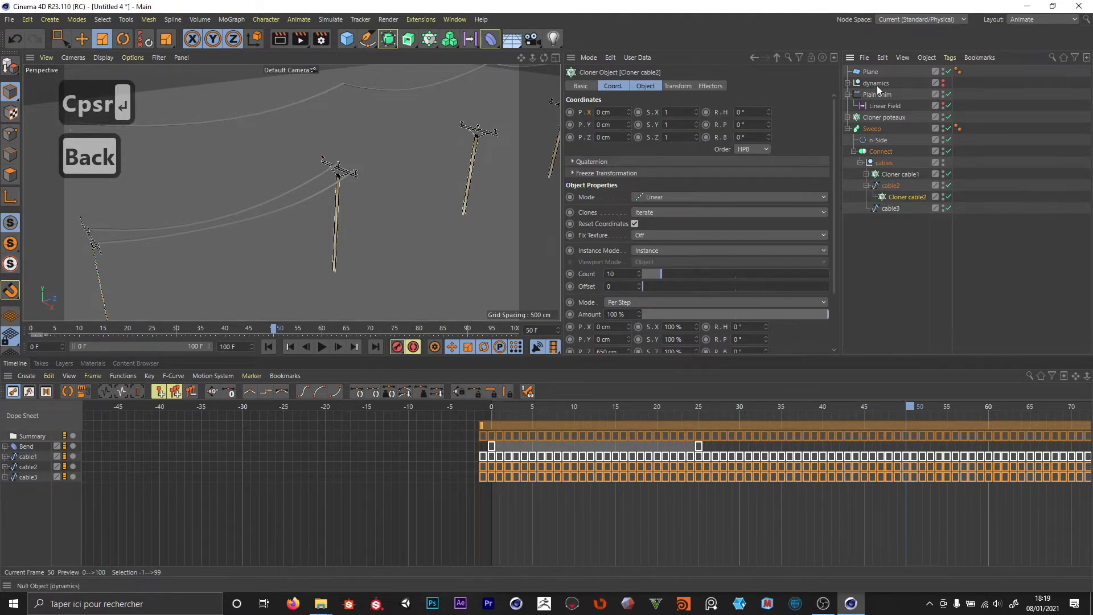
# Take cable1 out of its cloner, nest Cloner cable1 under the spline and apply Reset PSR to the cloner.
pyautogui.click(865, 174)
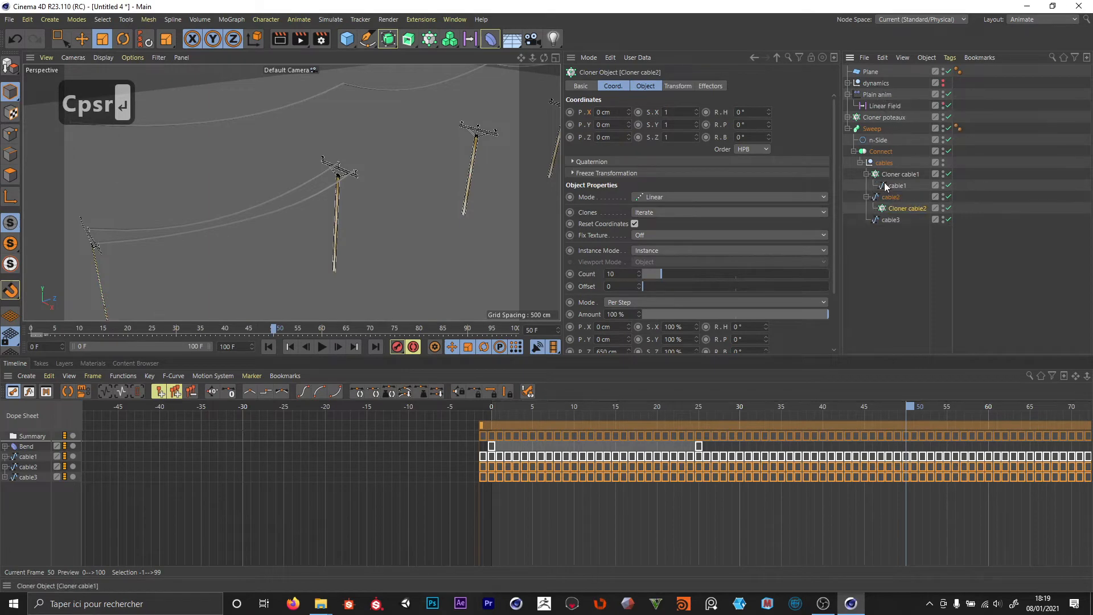
pyautogui.click(896, 187)
pyautogui.moveTo(897, 185); pyautogui.dragTo(893, 174)
pyautogui.hotkey('shift', 'c')
pyautogui.write('psr')
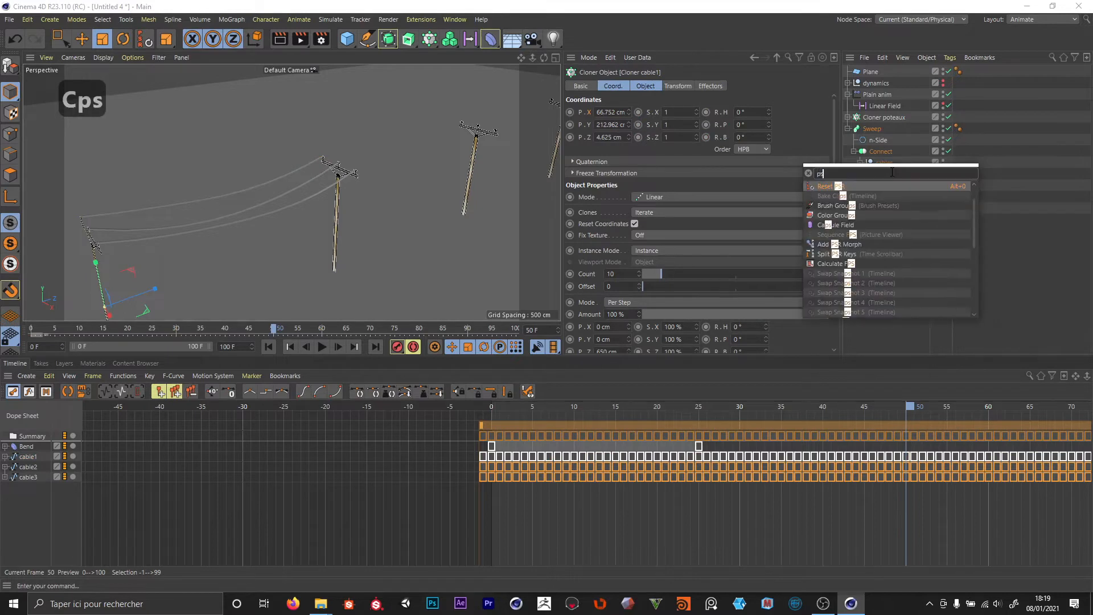
pyautogui.press('Return')
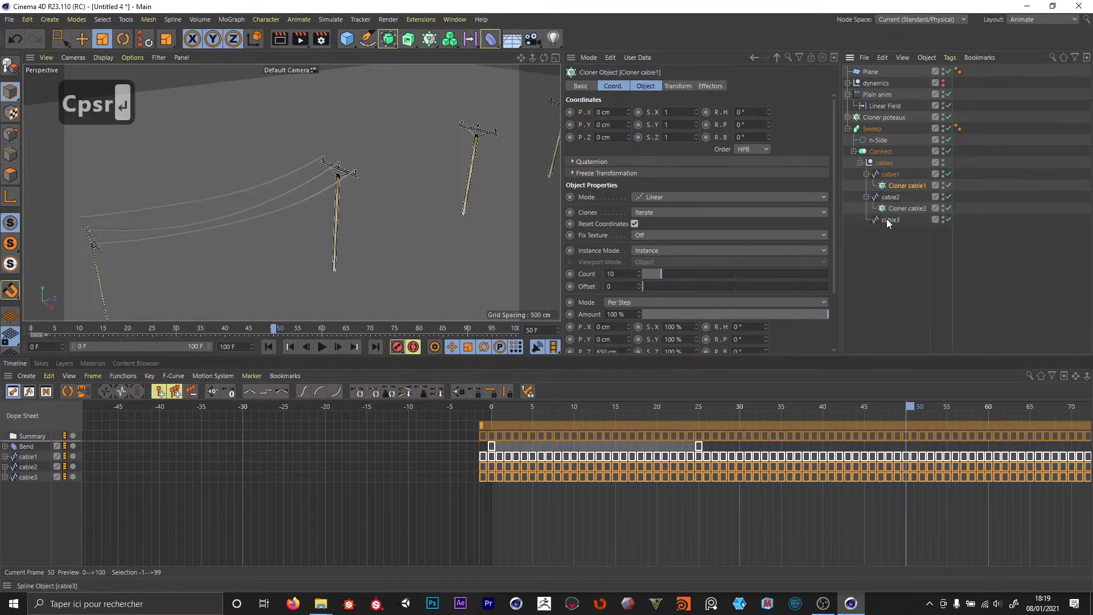
# Nest the cable1 and cable2 splines inside their own cloners and make an empty copy of Cloner cable2 under cable3.
pyautogui.moveTo(899, 184); pyautogui.dragTo(888, 231)
pyautogui.click(891, 197)
pyautogui.click(893, 231)
pyautogui.press('BackSpace')
# Align the Cloner cable2 copy to cable3 with Reset PSR, then place the cable3 spline inside that cloner.
pyautogui.click(890, 230)
pyautogui.hotkey('shift', 'c')
pyautogui.write('pr')
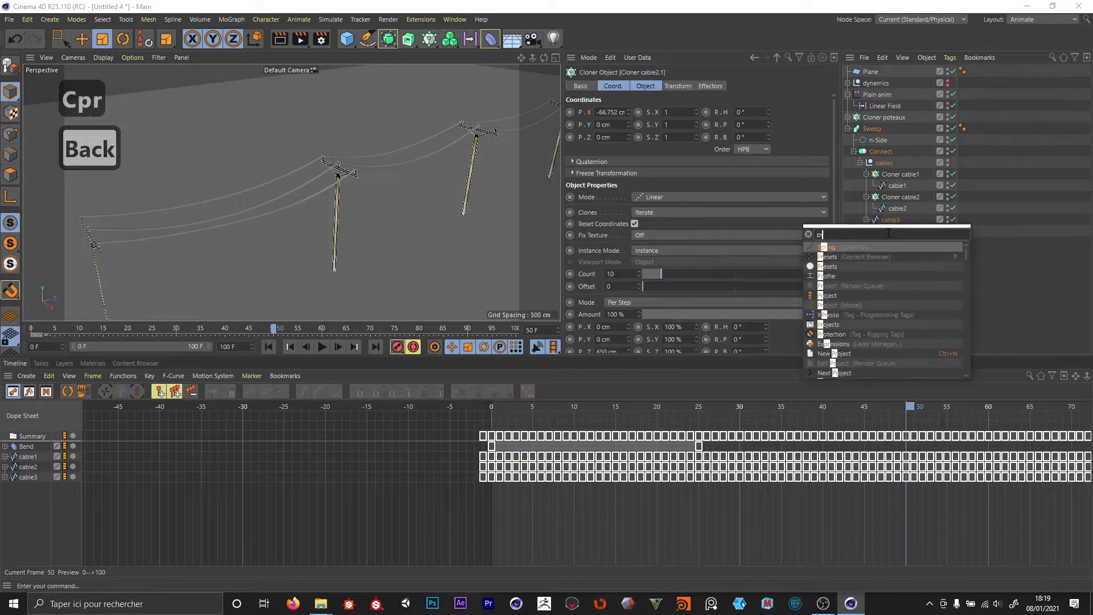
pyautogui.press('BackSpace')
pyautogui.write('sr')
pyautogui.press('Return')
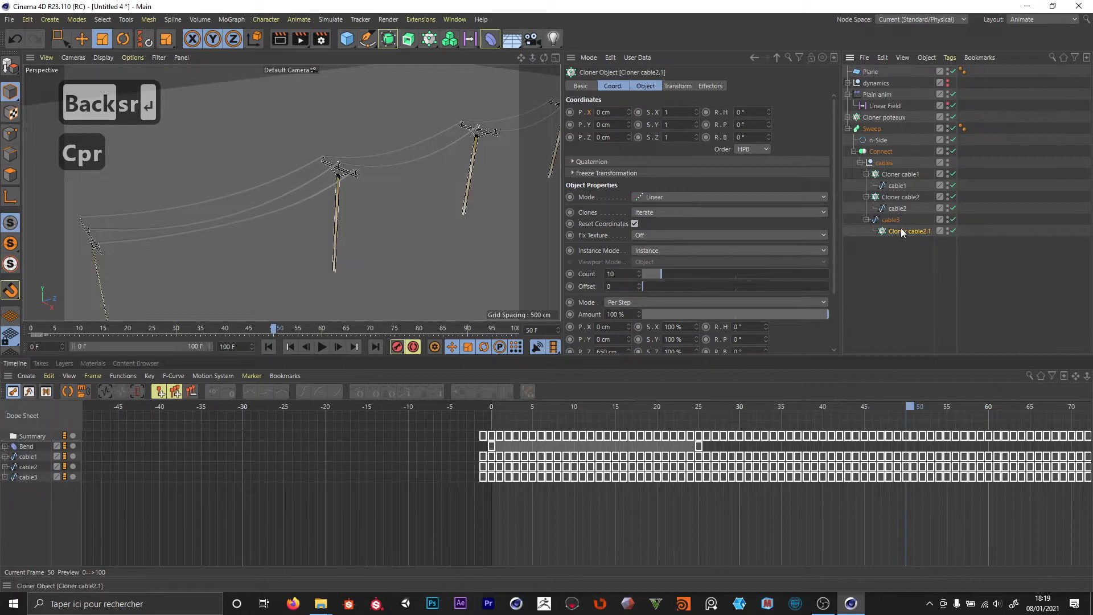
pyautogui.moveTo(901, 231); pyautogui.dragTo(886, 216)
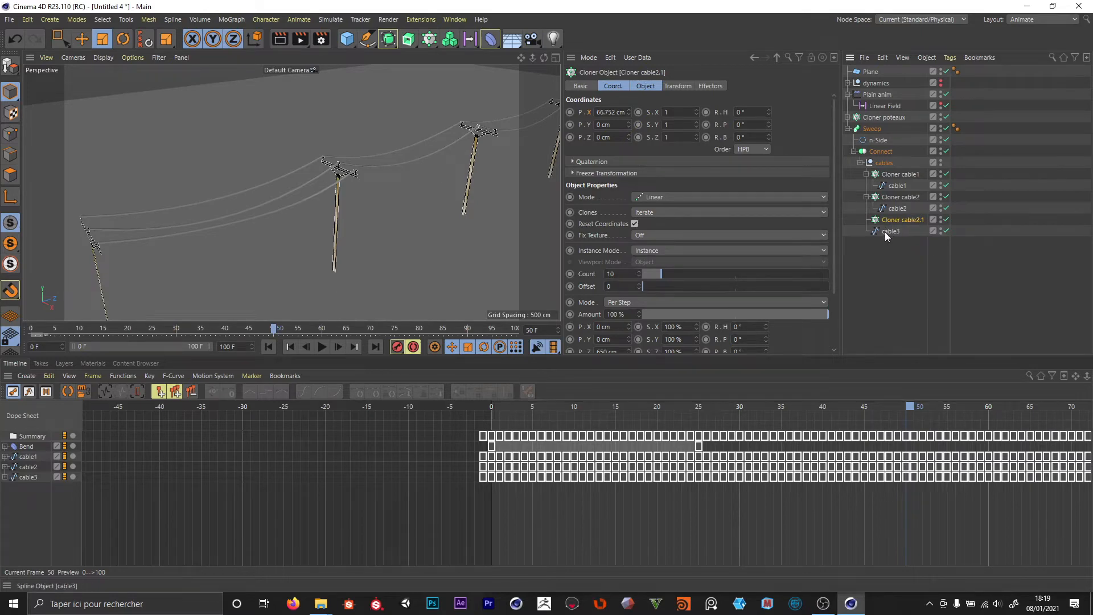
pyautogui.moveTo(885, 231); pyautogui.dragTo(899, 220)
# Move the cables null out of the Connect and Sweep to the root of the hierarchy and collapse its cloners.
pyautogui.click(878, 164)
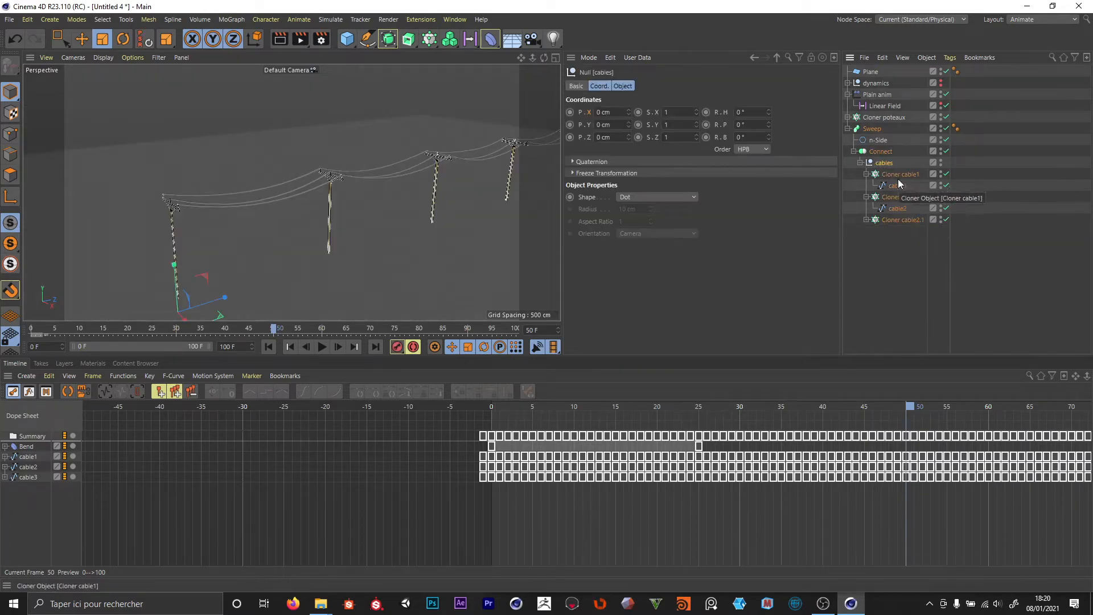
pyautogui.moveTo(881, 267); pyautogui.dragTo(881, 268)
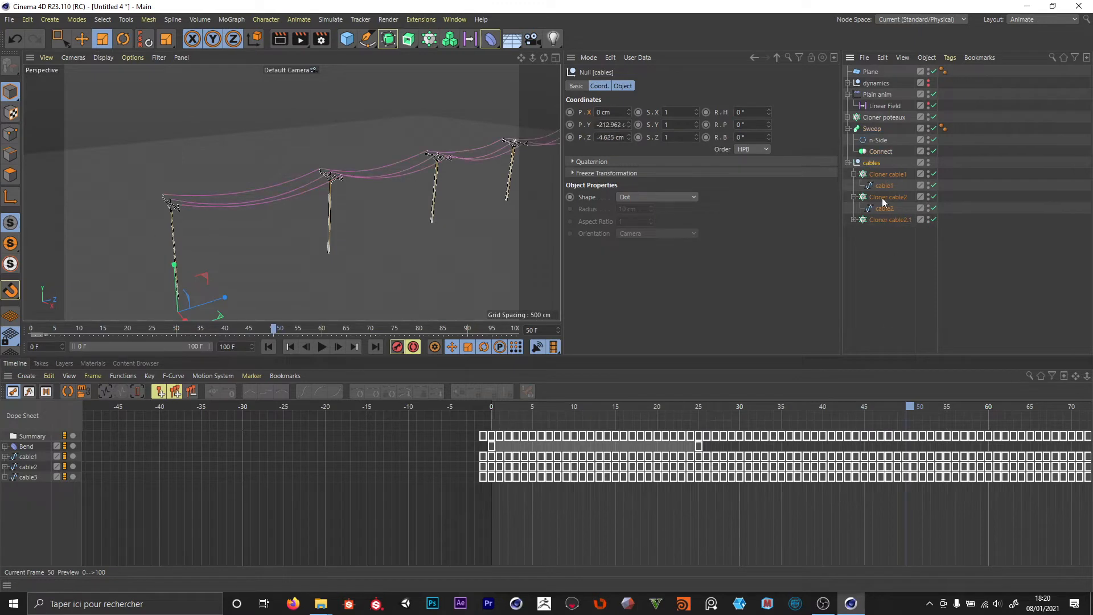
pyautogui.click(886, 174)
pyautogui.click(854, 174)
pyautogui.click(854, 185)
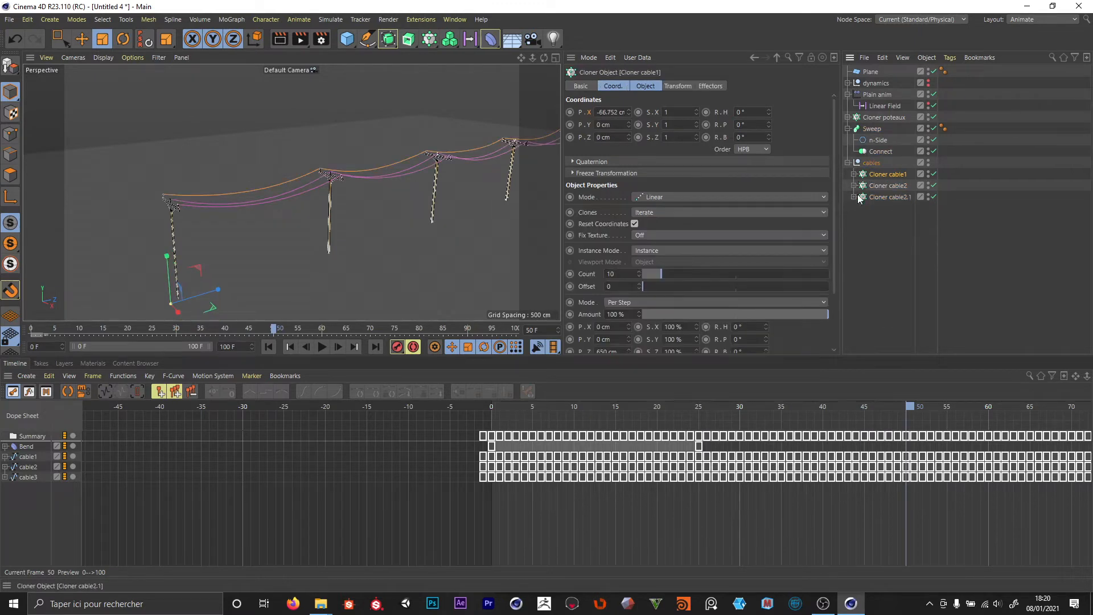
pyautogui.click(854, 197)
pyautogui.click(853, 197)
# Add a MoGraph Tracer linked to Cloner cable1 and place it below the cables null.
pyautogui.click(876, 197)
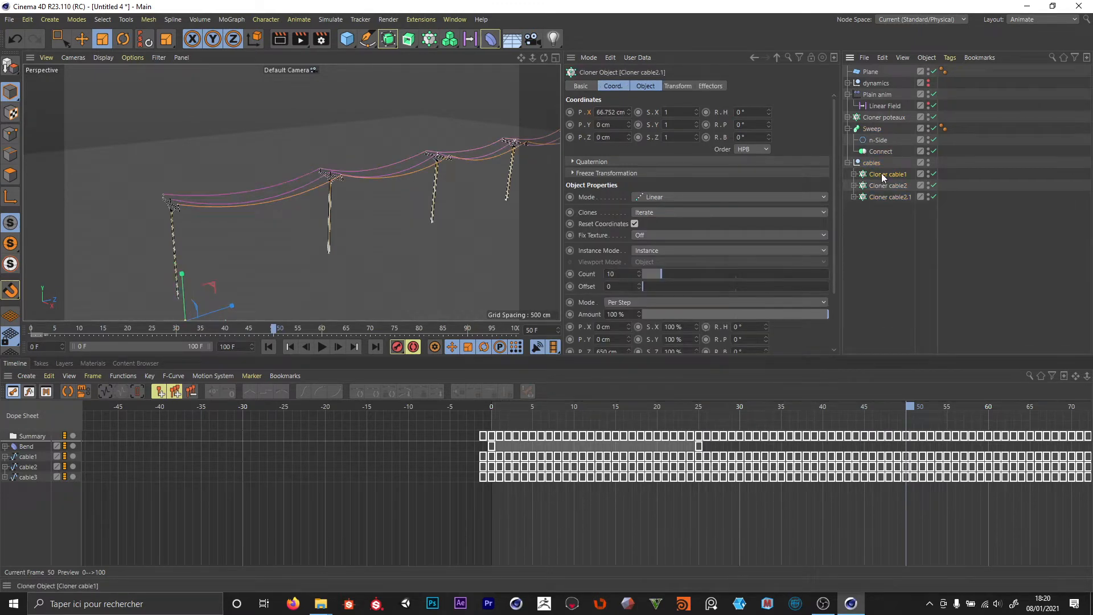
pyautogui.click(884, 176)
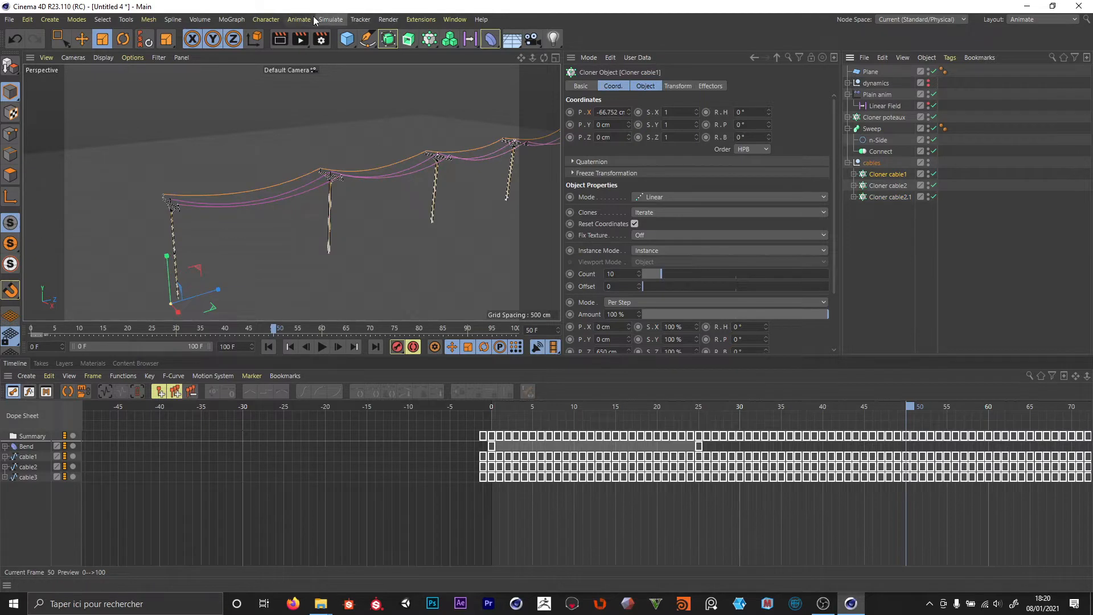
pyautogui.click(231, 19)
pyautogui.moveTo(244, 40)
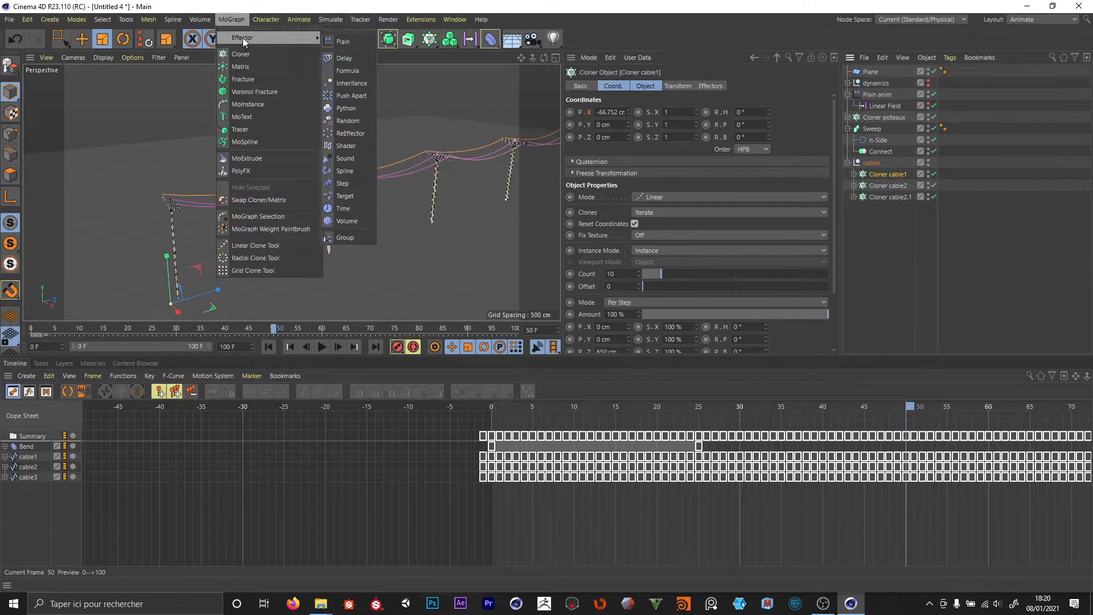
pyautogui.click(251, 129)
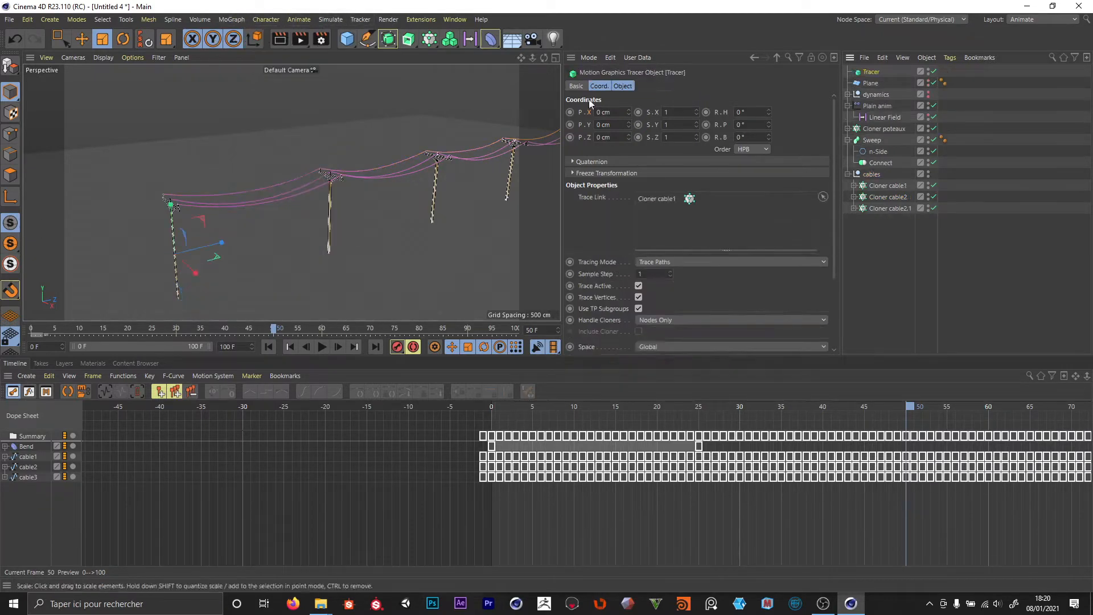
pyautogui.moveTo(870, 72); pyautogui.dragTo(888, 214)
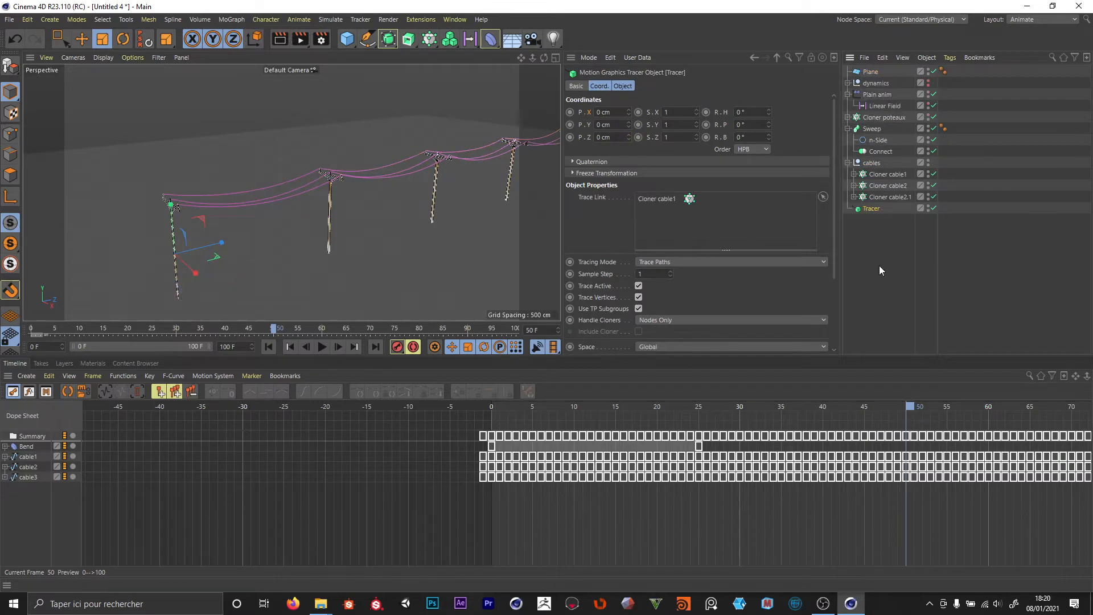
# Rename the Tracer object as Tracer1.
pyautogui.doubleClick(871, 209)
pyautogui.press('Right')
pyautogui.write('1')
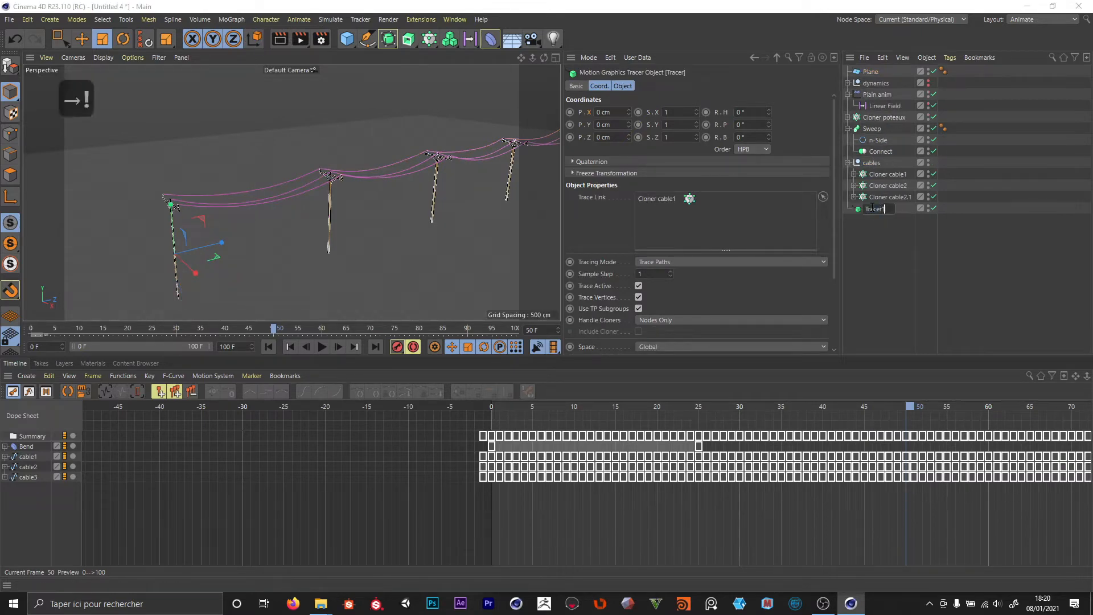
pyautogui.press('Return')
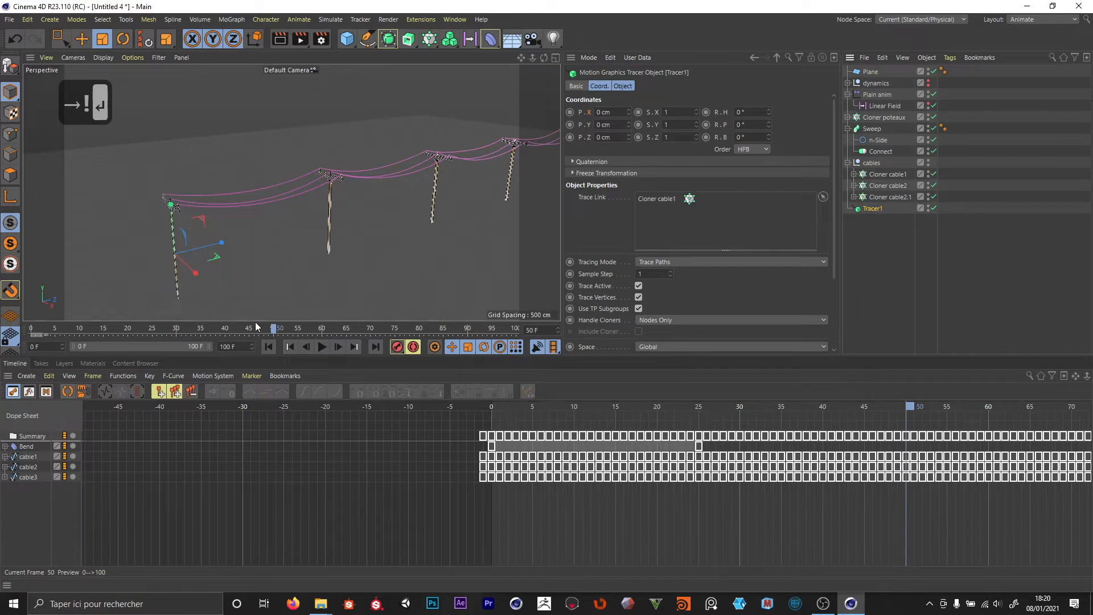
# Switch the interface to the Standard layout and select Cloner cable1 in the cables null.
pyautogui.click(1048, 20)
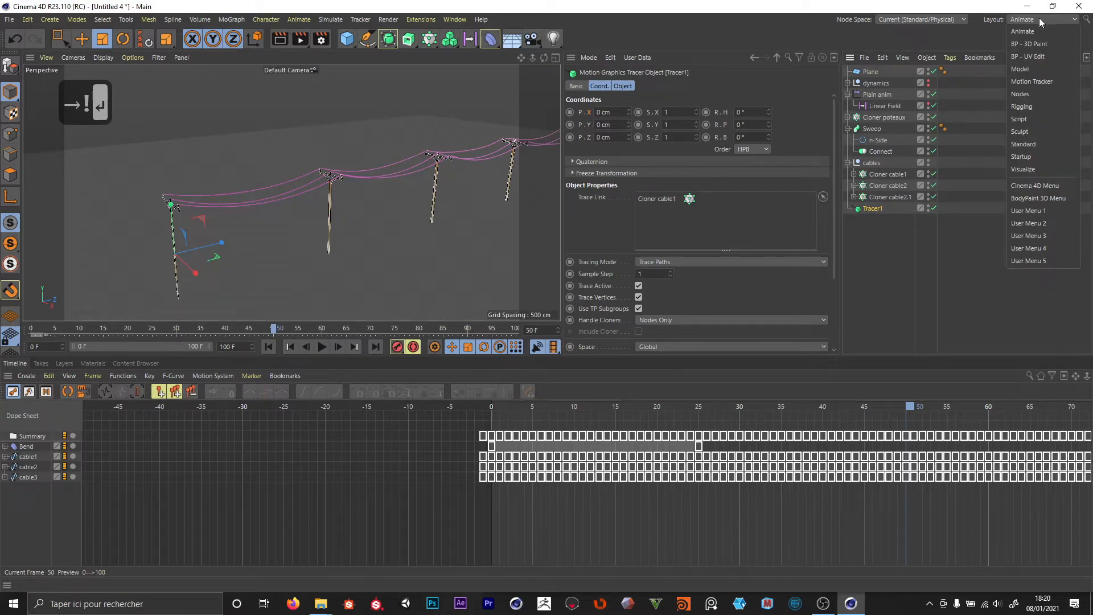
pyautogui.click(1043, 145)
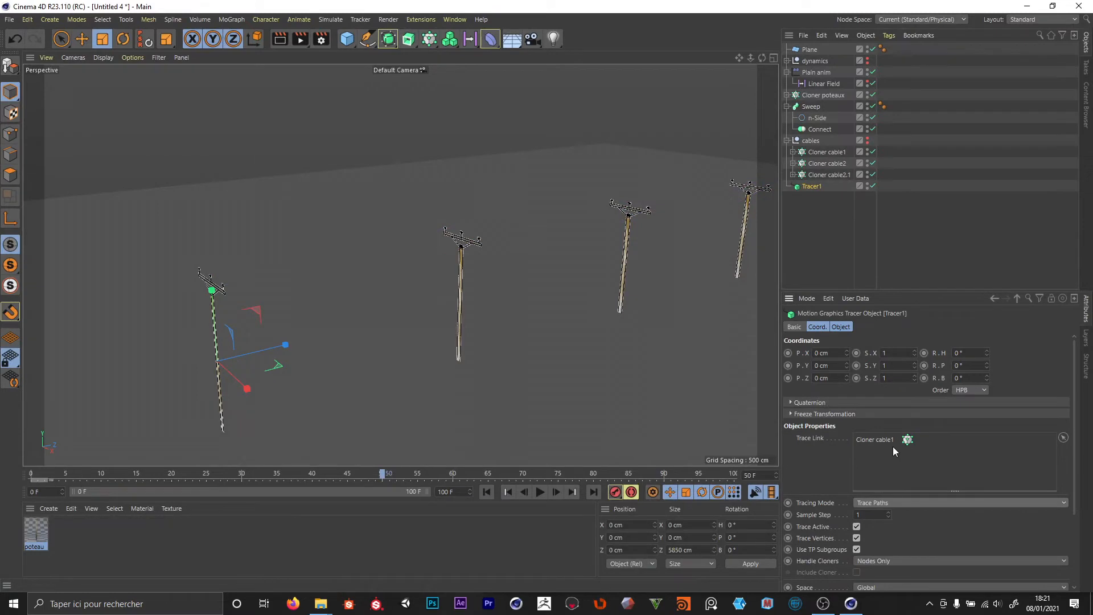
pyautogui.click(814, 152)
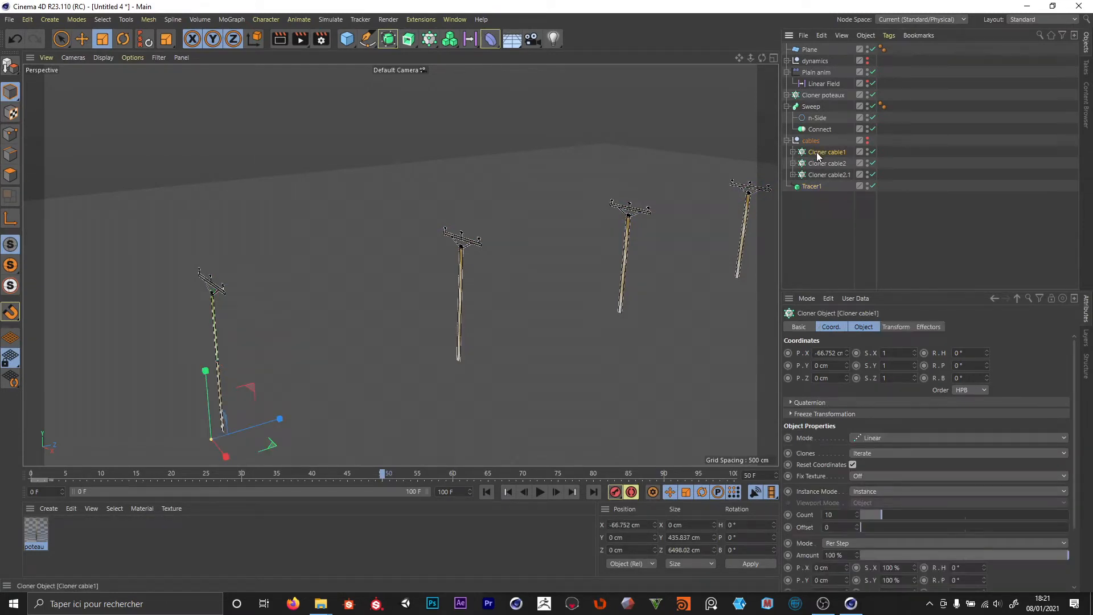
# Wrap Cloner cable1 in a new Connect object and replace Tracer1's trace link with that Connect.
pyautogui.click(389, 39)
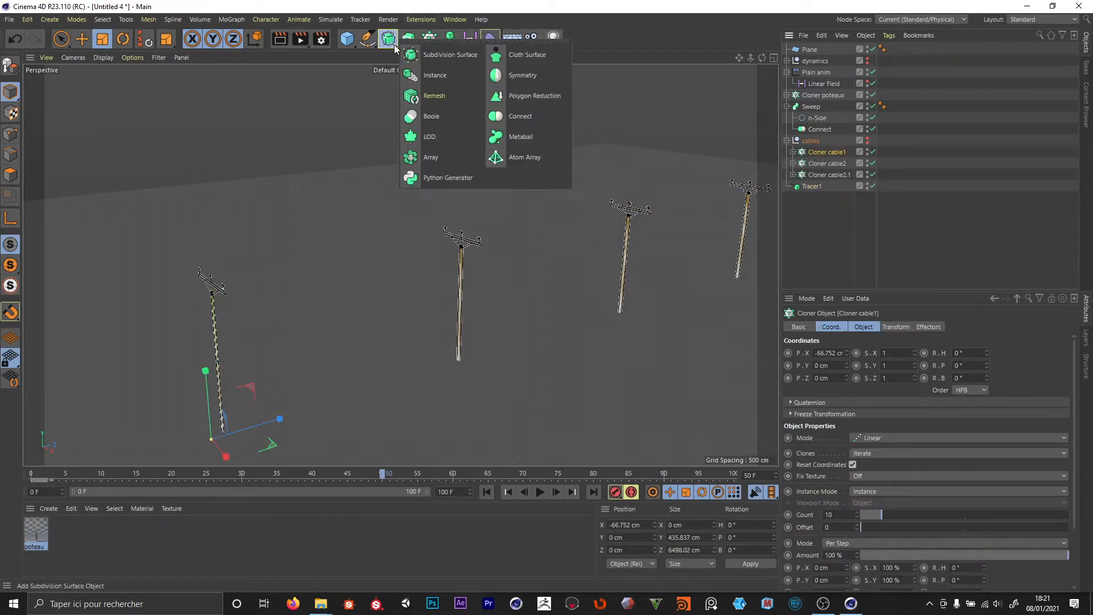
pyautogui.keyDown('alt'); pyautogui.click(522, 116); pyautogui.keyUp('alt')
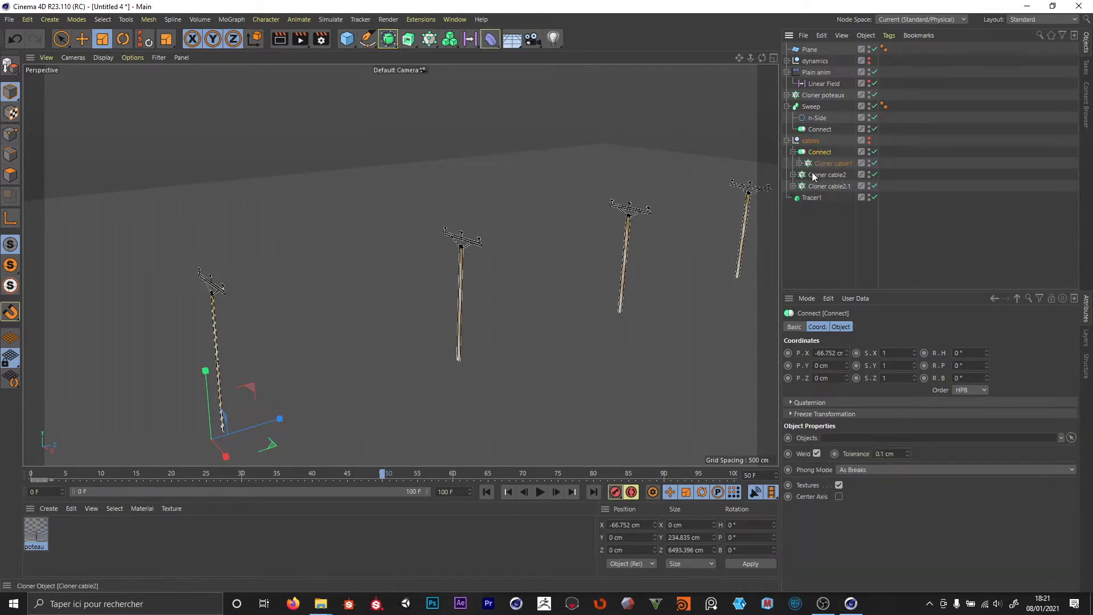
pyautogui.click(810, 198)
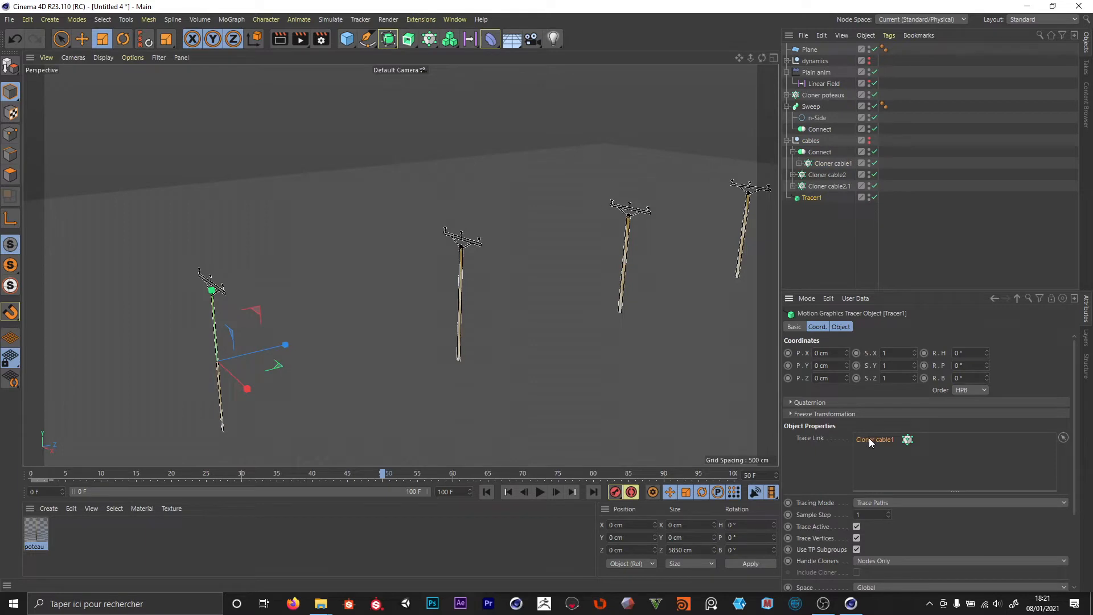
pyautogui.press('BackSpace')
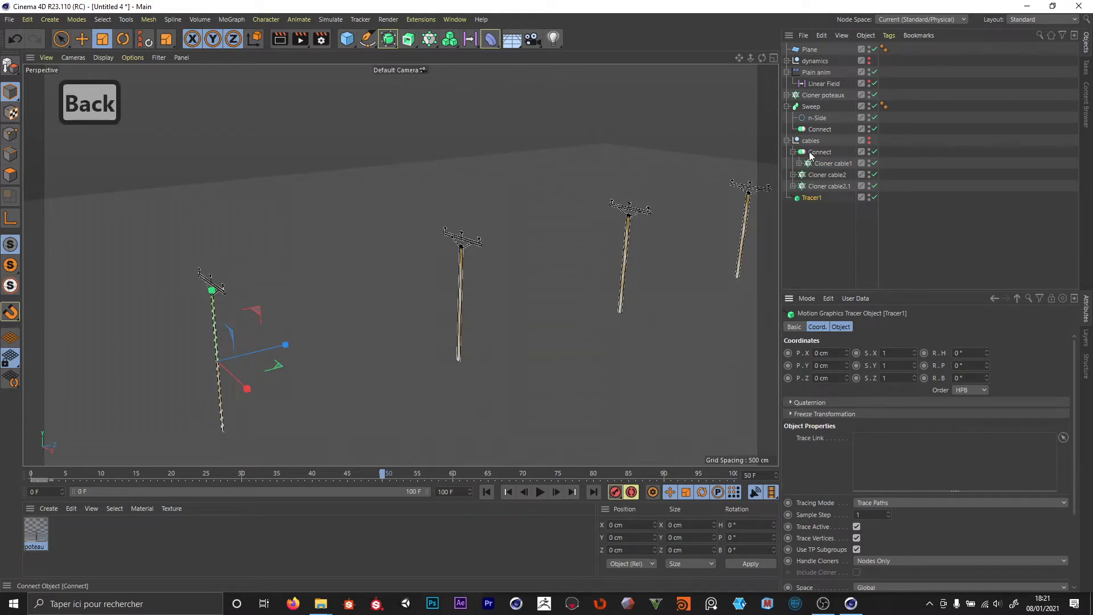
pyautogui.moveTo(898, 463); pyautogui.dragTo(897, 463)
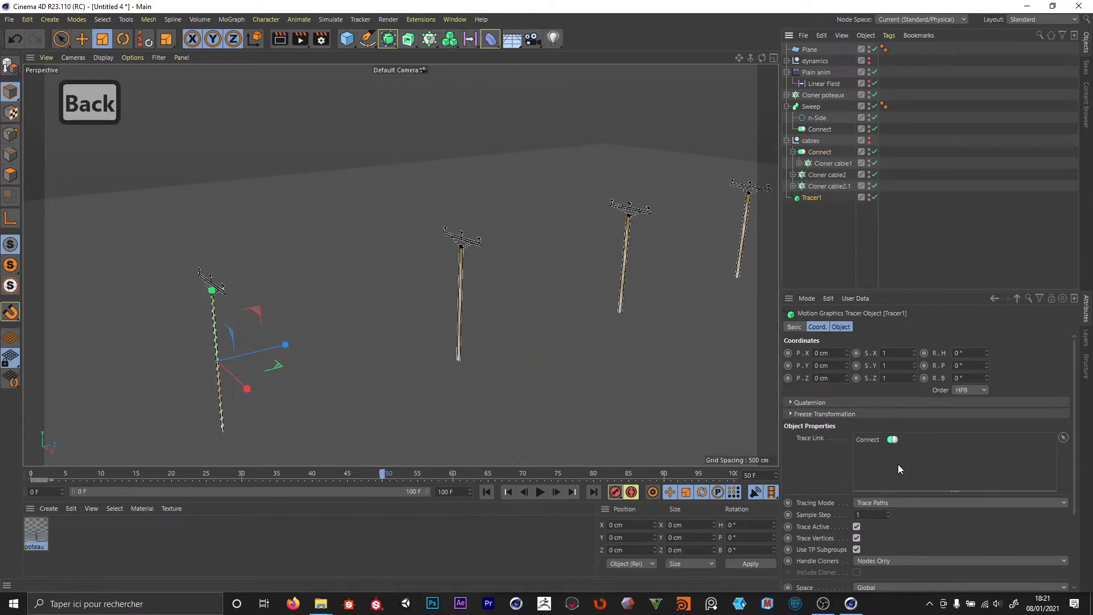
# Set Tracer1's tracing mode to Connect Elements and deselect the object.
pyautogui.click(882, 503)
pyautogui.click(886, 539)
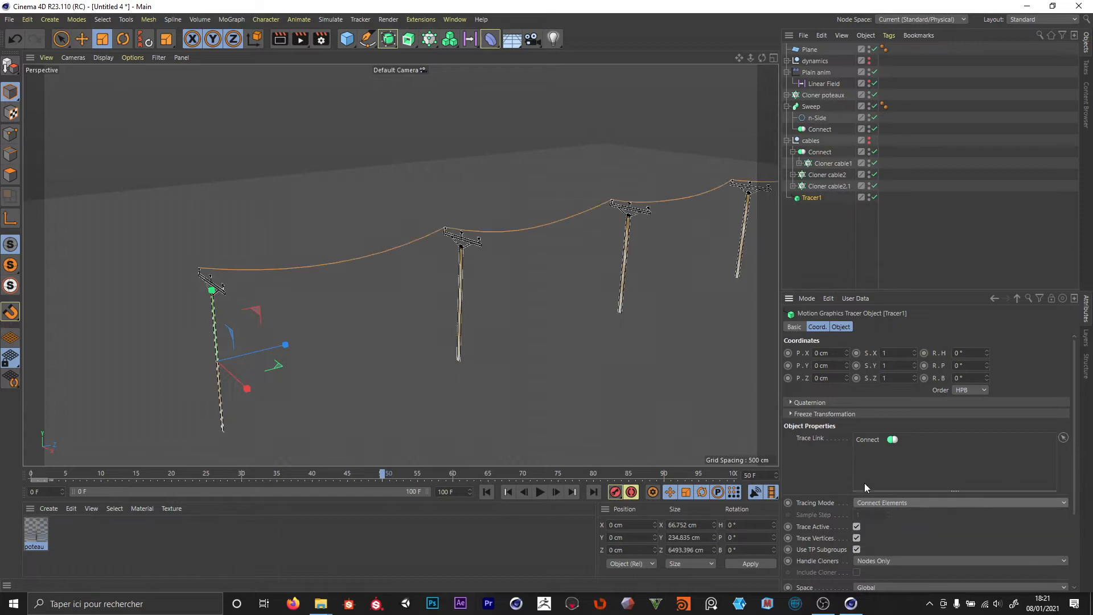
pyautogui.click(820, 234)
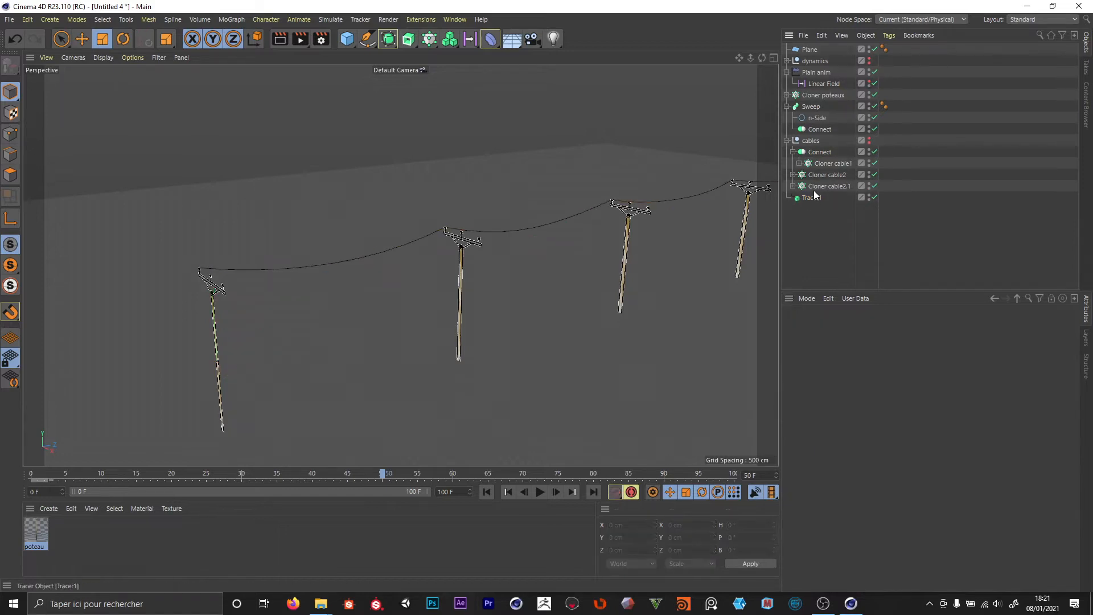
# Delete the old Connect inside the Sweep and place Tracer1 there below the n-Side as the path.
pyautogui.click(793, 152)
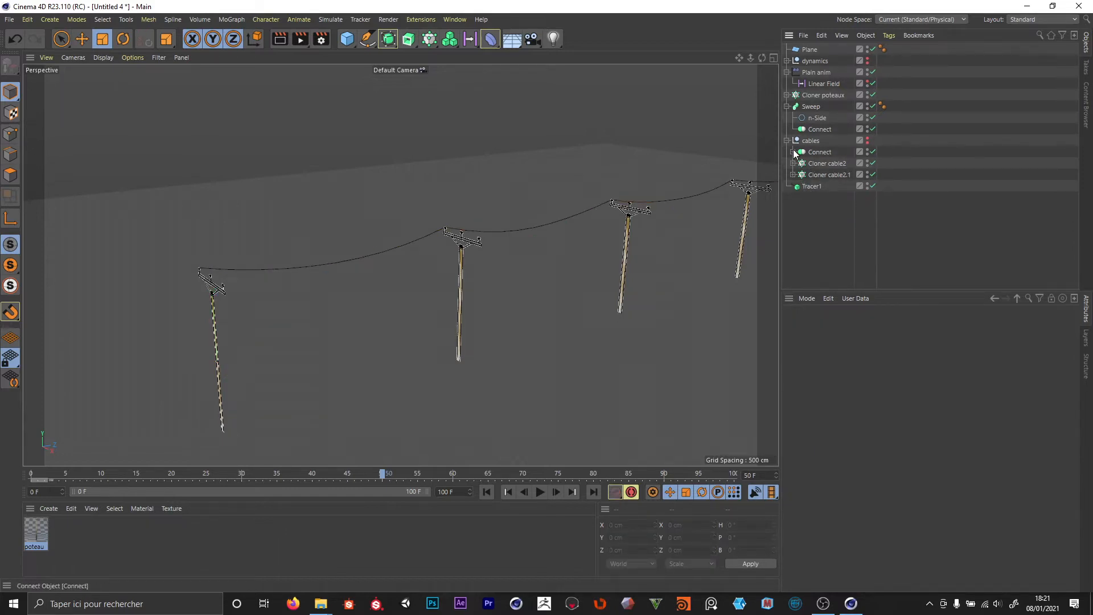
pyautogui.click(814, 162)
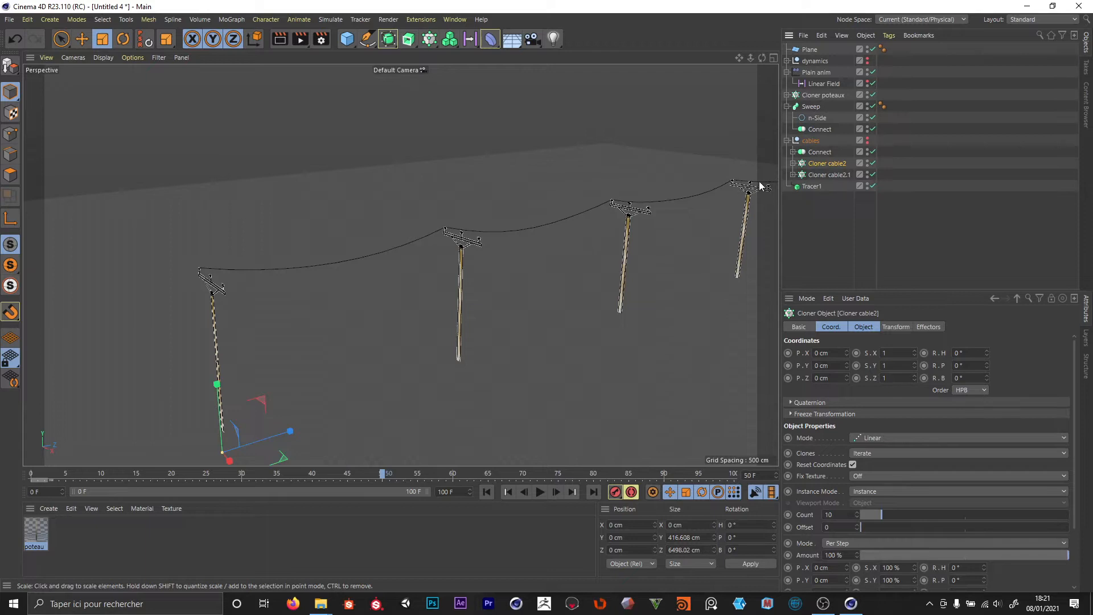
pyautogui.click(811, 186)
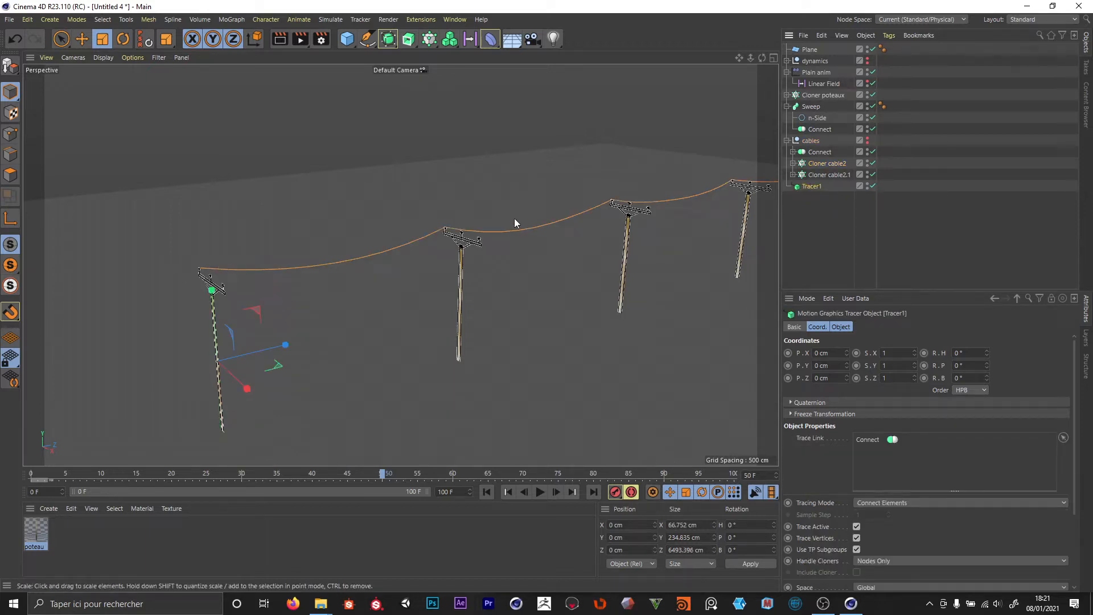
pyautogui.keyDown('alt'); pyautogui.moveTo(441, 225); pyautogui.dragTo(564, 205, button='right'); pyautogui.keyUp('alt')
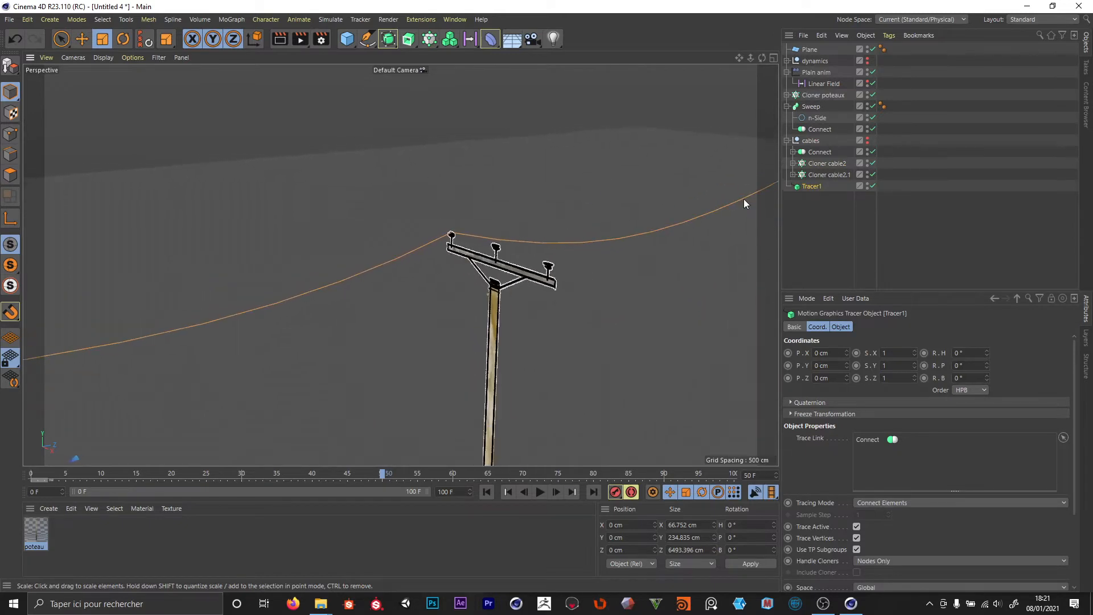
pyautogui.click(820, 129)
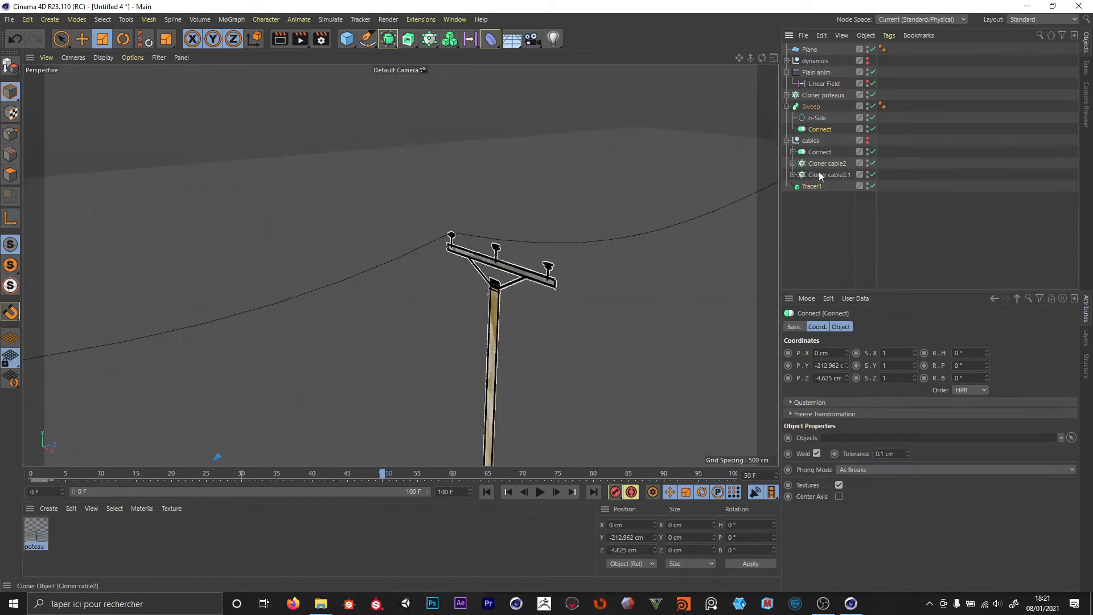
pyautogui.press('BackSpace')
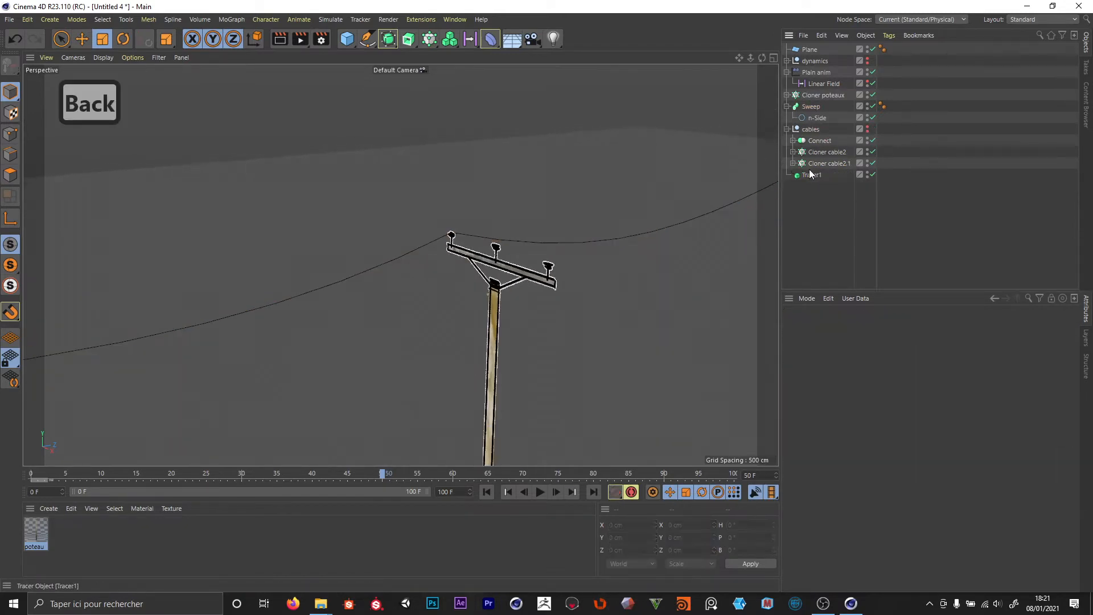
pyautogui.moveTo(811, 177); pyautogui.dragTo(809, 124)
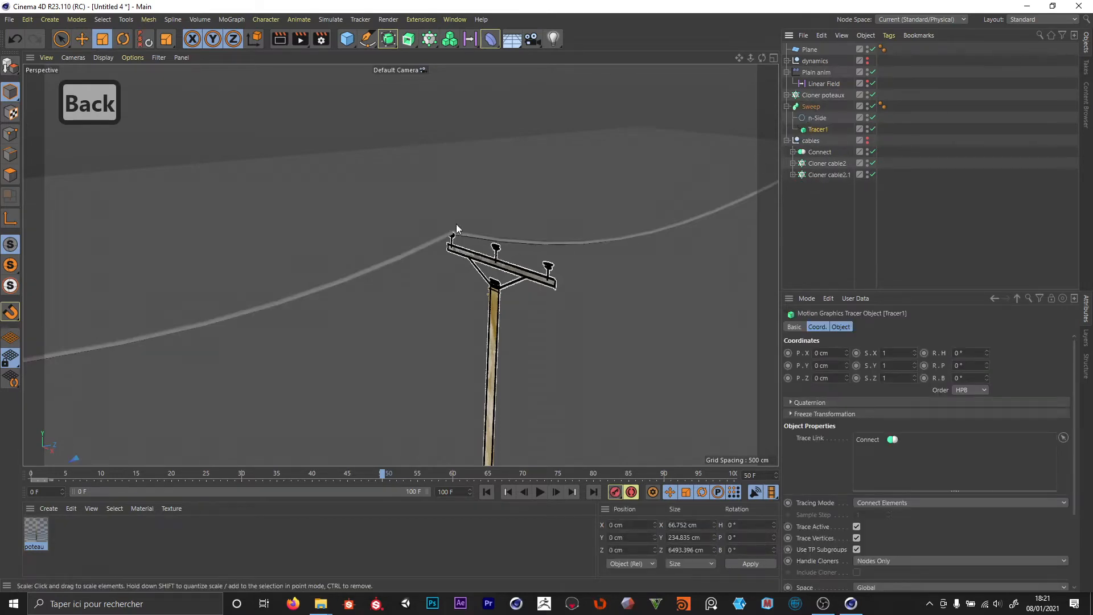
# Switch the viewport to shading with lines and examine the swept cable at the pole tops and along the row.
pyautogui.keyDown('alt'); pyautogui.moveTo(456, 229); pyautogui.dragTo(592, 212, button='right'); pyautogui.keyUp('alt')
pyautogui.keyDown('alt'); pyautogui.moveTo(470, 234); pyautogui.dragTo(407, 280); pyautogui.keyUp('alt')
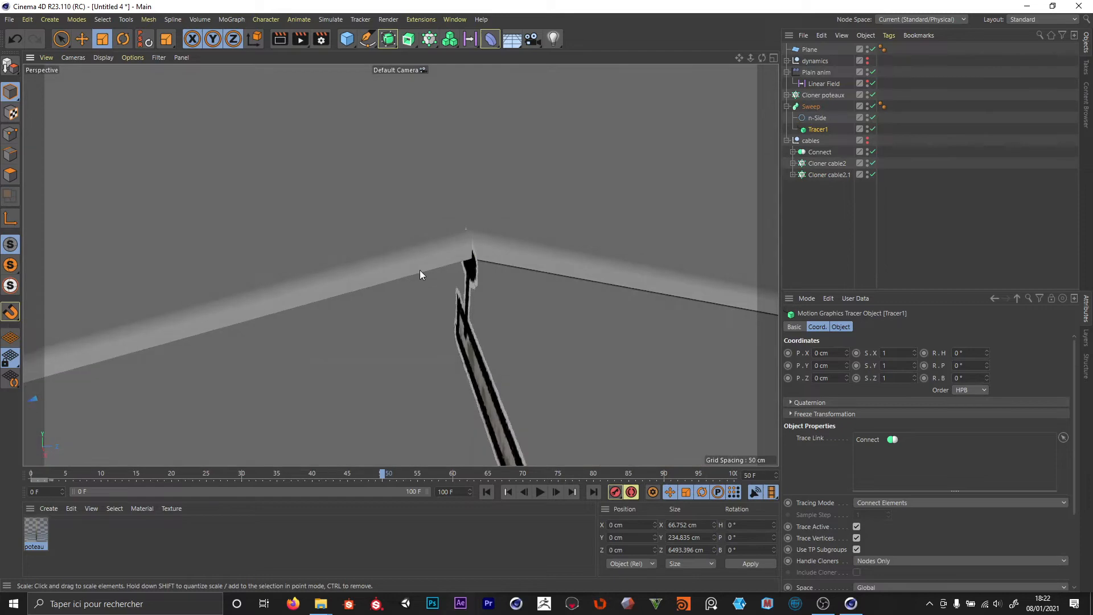
pyautogui.press('n')
pyautogui.press('b')
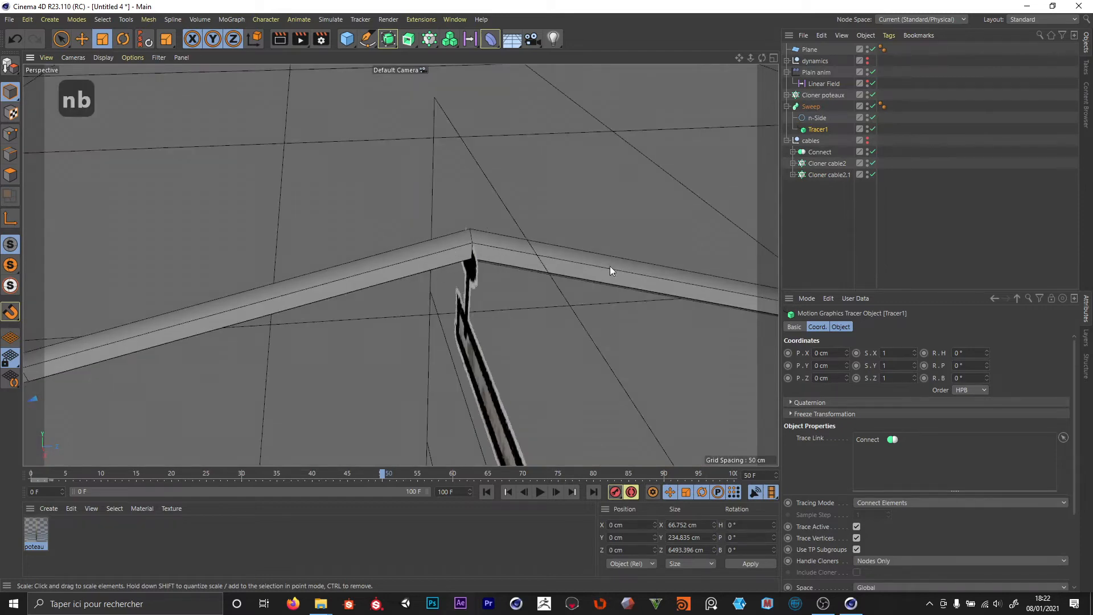
pyautogui.keyDown('alt'); pyautogui.moveTo(610, 265); pyautogui.dragTo(479, 282, button='right'); pyautogui.keyUp('alt')
pyautogui.keyDown('alt'); pyautogui.moveTo(644, 299); pyautogui.dragTo(543, 299, button='right'); pyautogui.keyUp('alt')
pyautogui.keyDown('alt'); pyautogui.moveTo(543, 299); pyautogui.dragTo(381, 269, button='middle'); pyautogui.keyUp('alt')
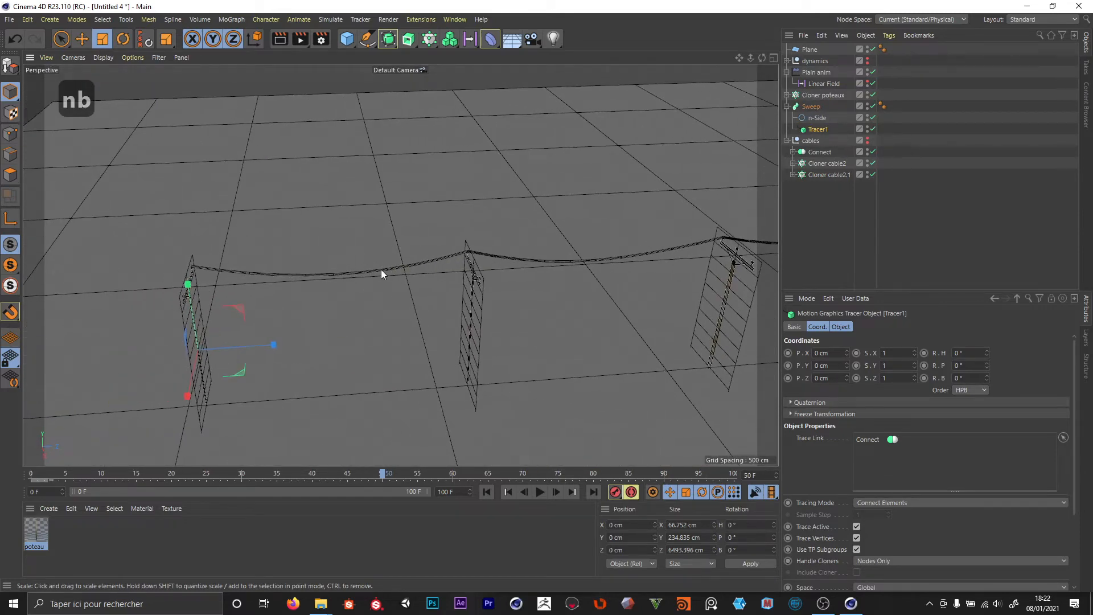
pyautogui.keyDown('alt'); pyautogui.moveTo(468, 256); pyautogui.dragTo(541, 239); pyautogui.keyUp('alt')
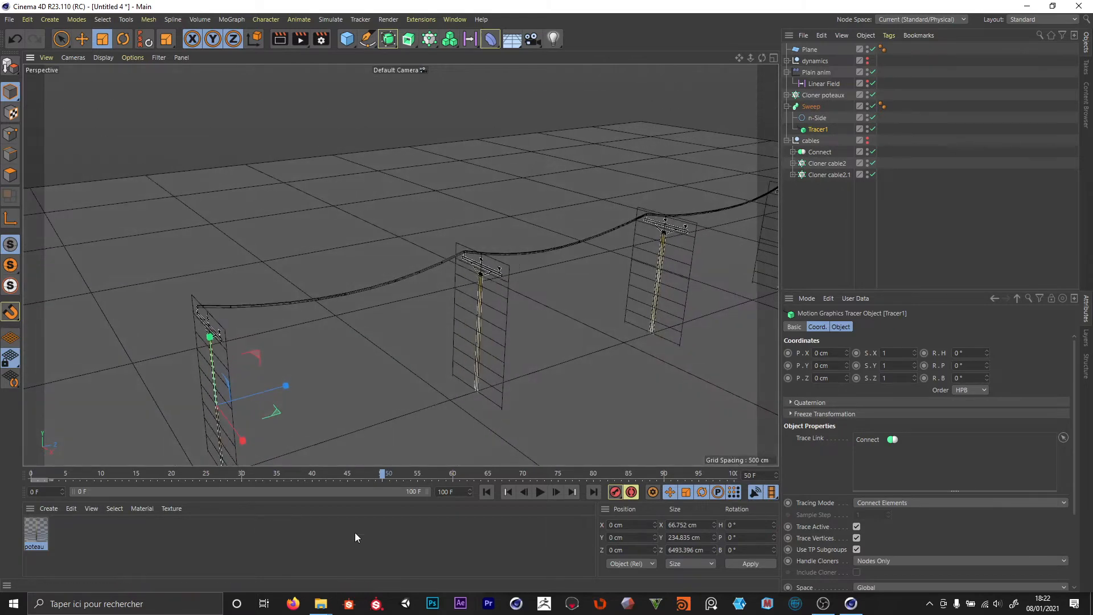
# Play the animation and scrub back to the early frames to check how the cable follows the poles.
pyautogui.click(507, 491)
pyautogui.click(540, 492)
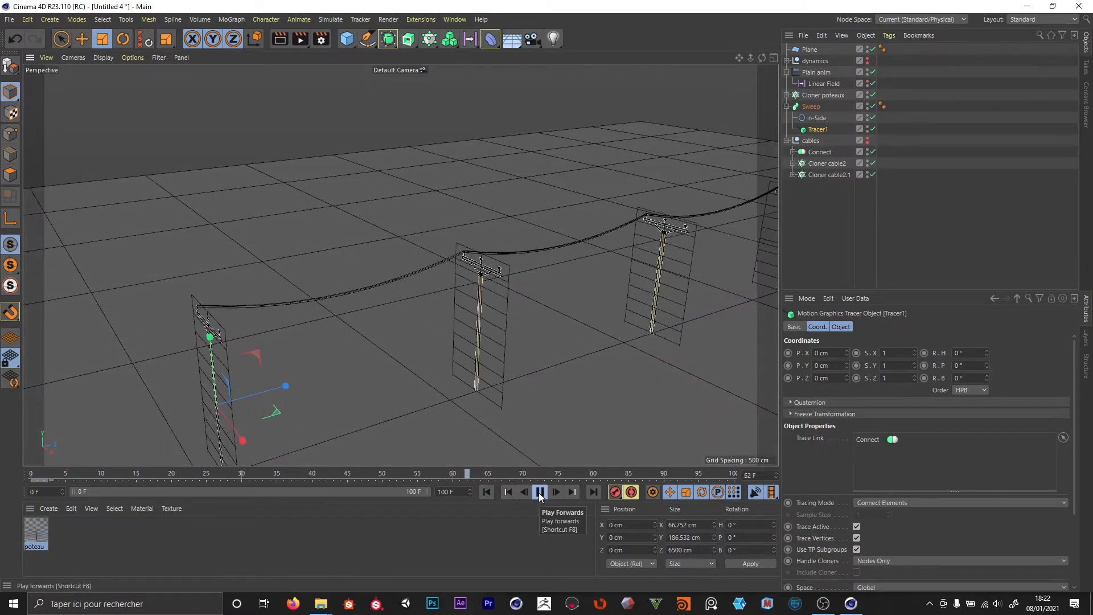
pyautogui.click(489, 499)
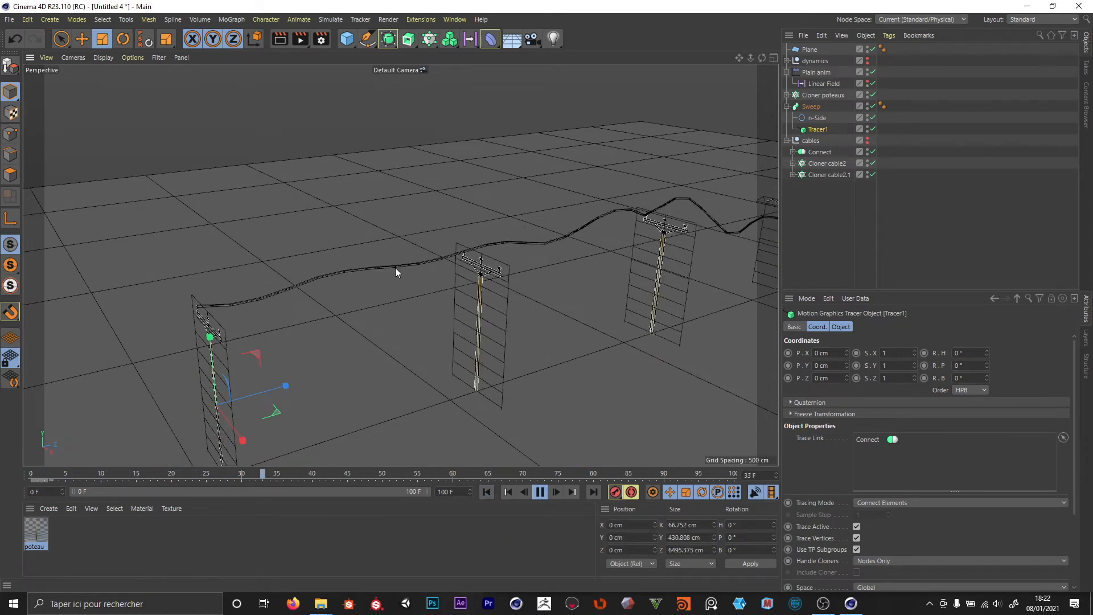
pyautogui.press('space')
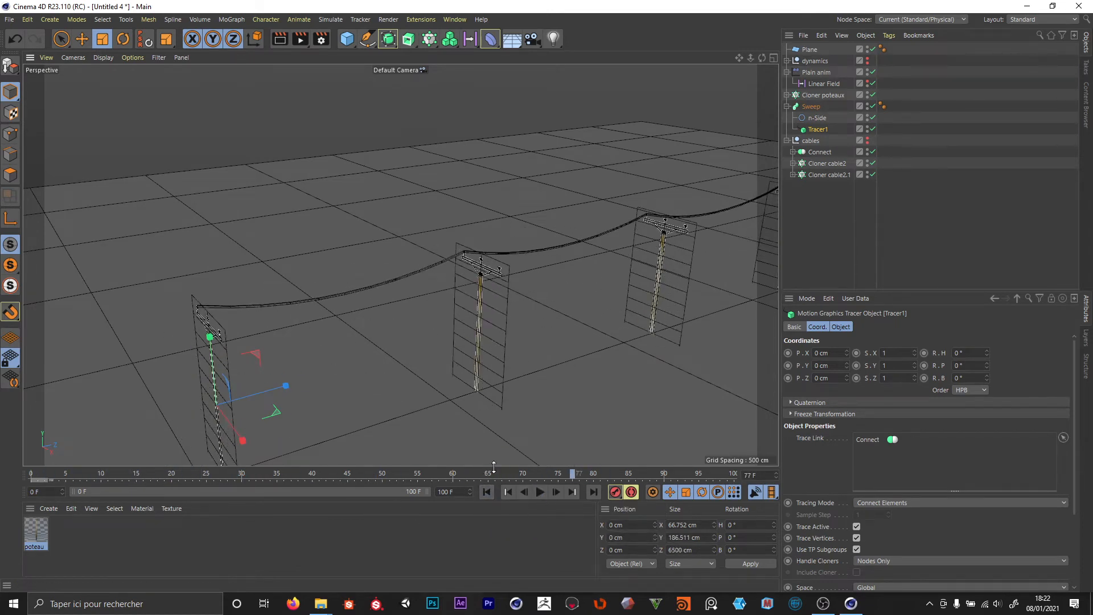
pyautogui.moveTo(344, 474); pyautogui.dragTo(143, 475)
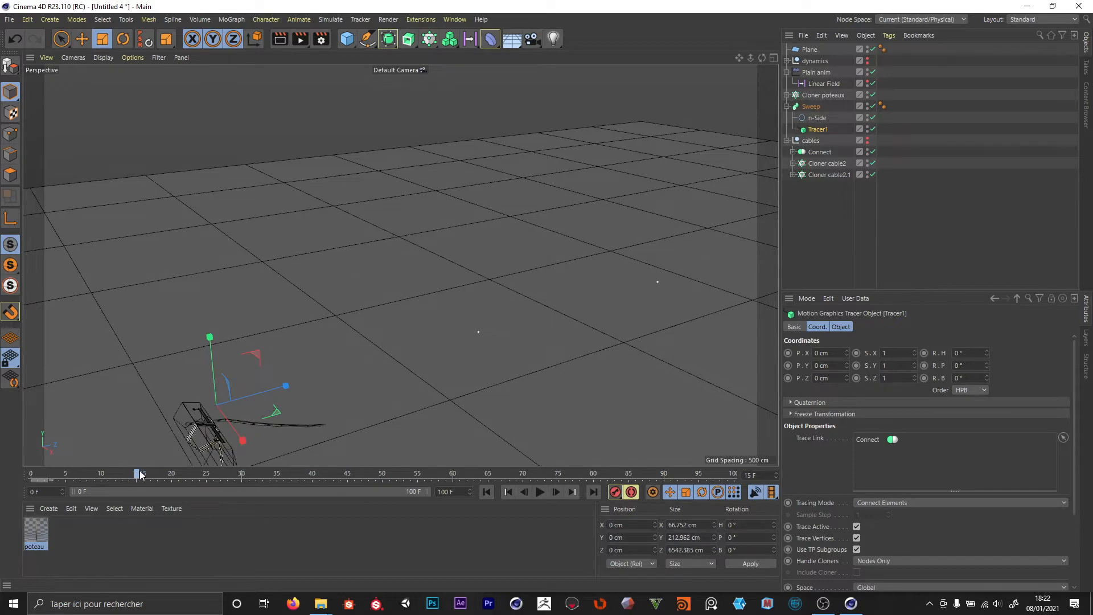
# Move the Sweep with its n-Side and Tracer1 below the cables null in the hierarchy.
pyautogui.click(823, 168)
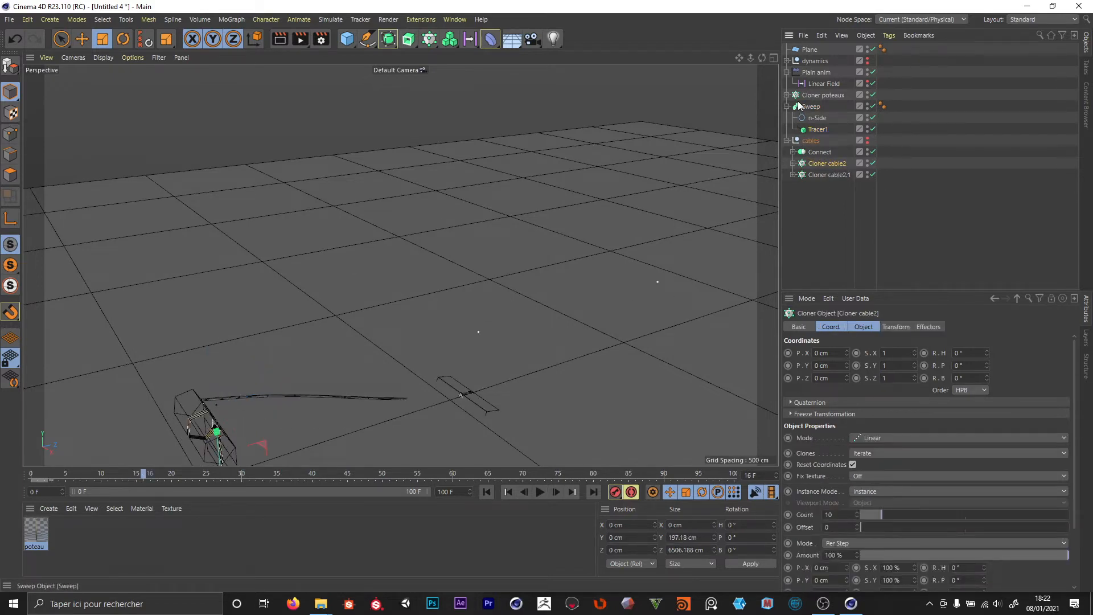
pyautogui.moveTo(805, 108); pyautogui.dragTo(815, 257)
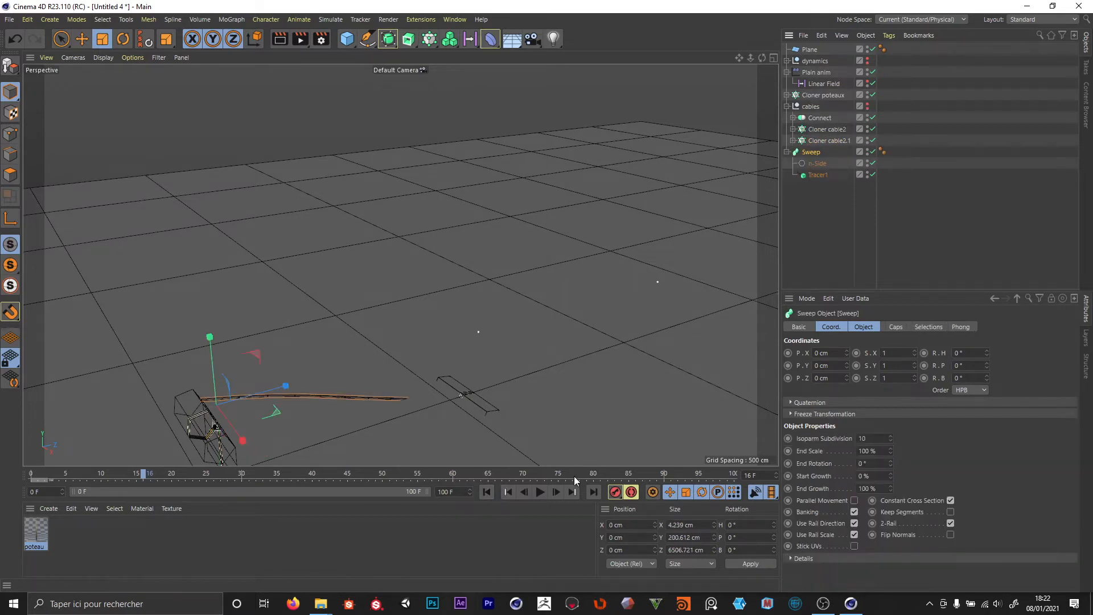
# Replay the animation from the first frame, then advance frame by frame to frame 27 to check the cable against the poles.
pyautogui.click(487, 491)
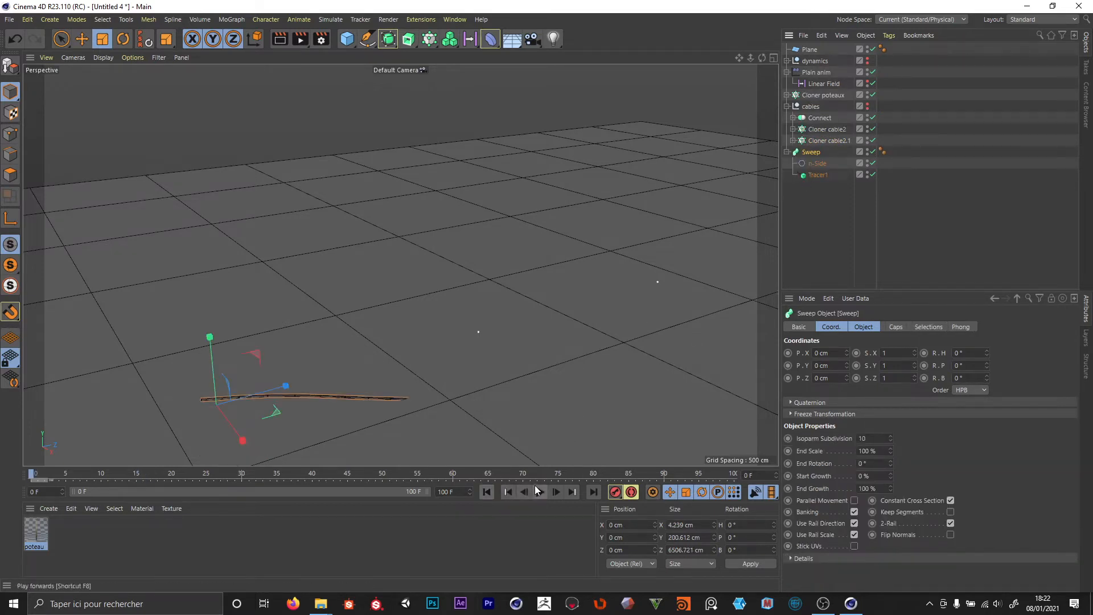
pyautogui.click(539, 492)
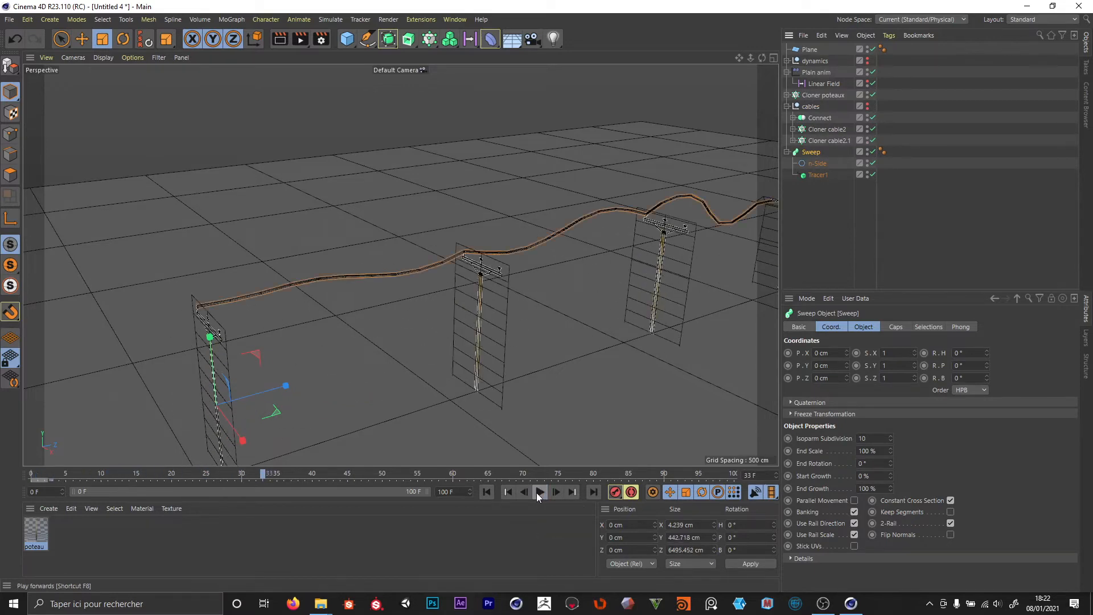
pyautogui.click(540, 491)
pyautogui.click(487, 492)
pyautogui.click(540, 492)
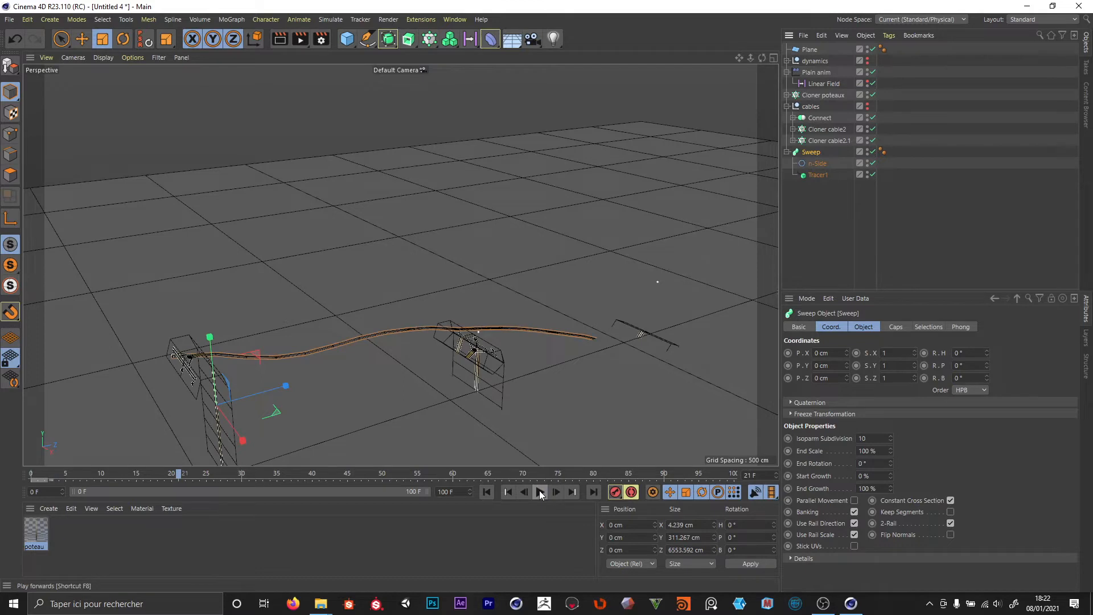
pyautogui.press('g')
pyautogui.press('g')
pyautogui.press('g')
pyautogui.press('g')
pyautogui.press('g')
pyautogui.press('g')
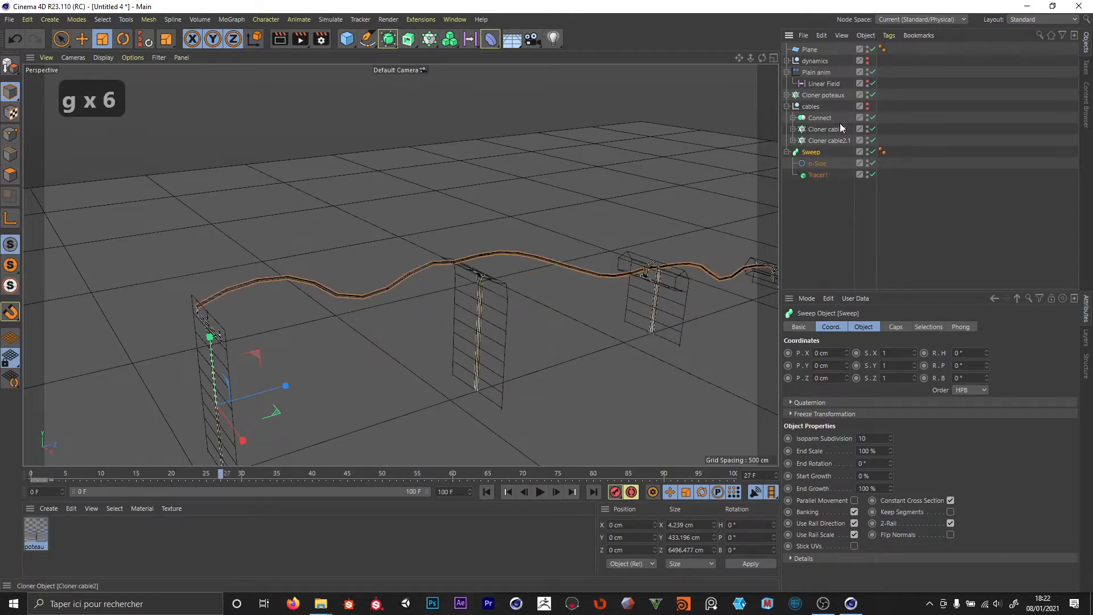
# Rename the Sweep object as Sweep1.
pyautogui.doubleClick(810, 153)
pyautogui.press('Right')
pyautogui.write('1')
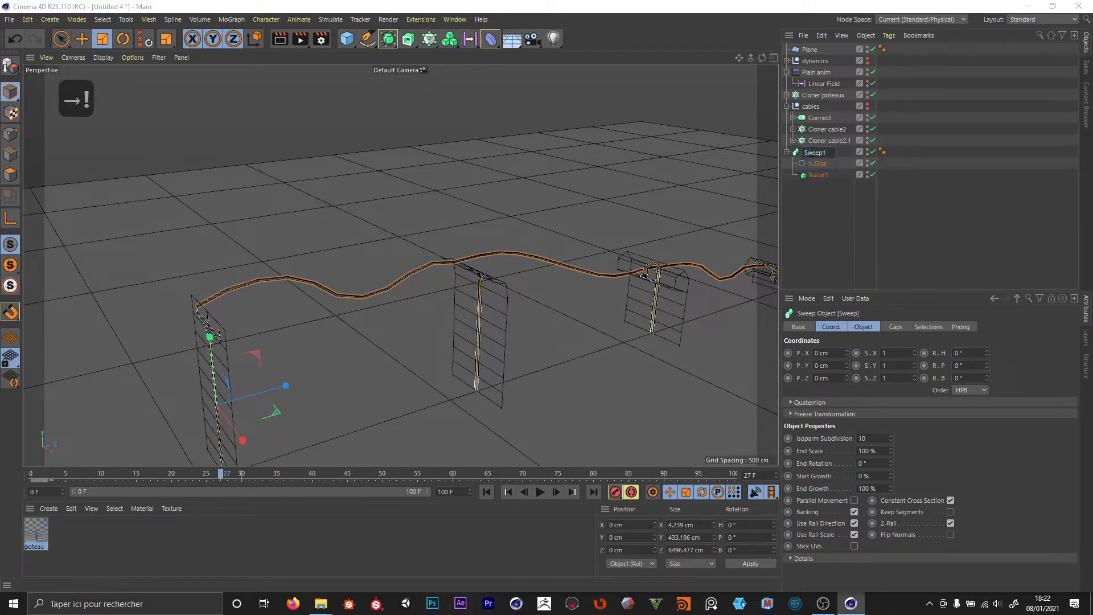
pyautogui.press('Return')
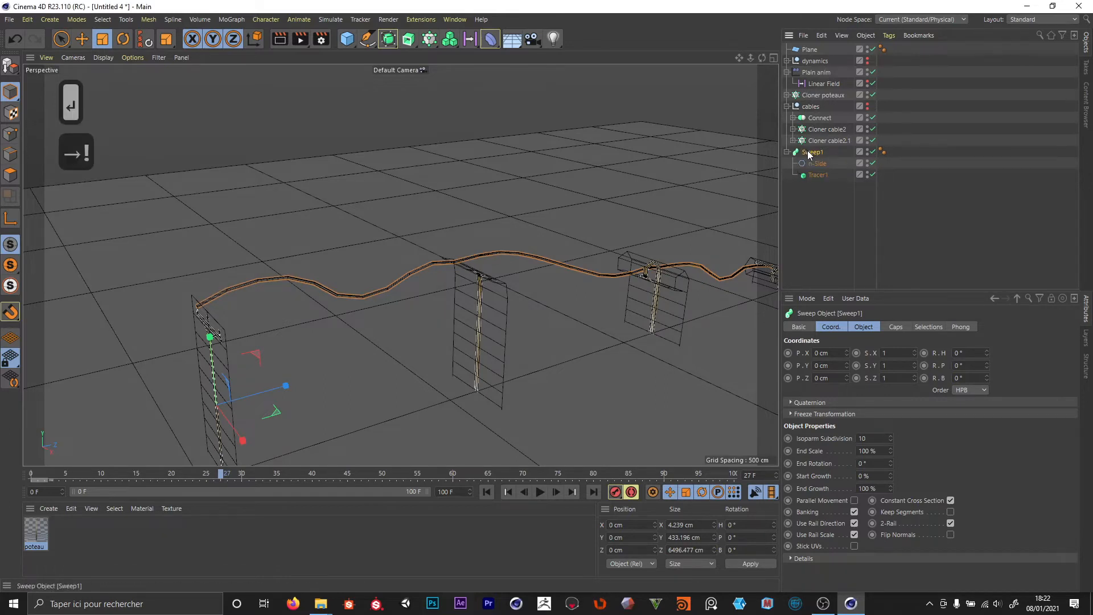
# Collapse Sweep1, duplicate it directly below and rename the copy as Sweep2.
pyautogui.click(786, 153)
pyautogui.keyDown('ctrl'); pyautogui.moveTo(809, 154); pyautogui.dragTo(809, 162); pyautogui.keyUp('ctrl')
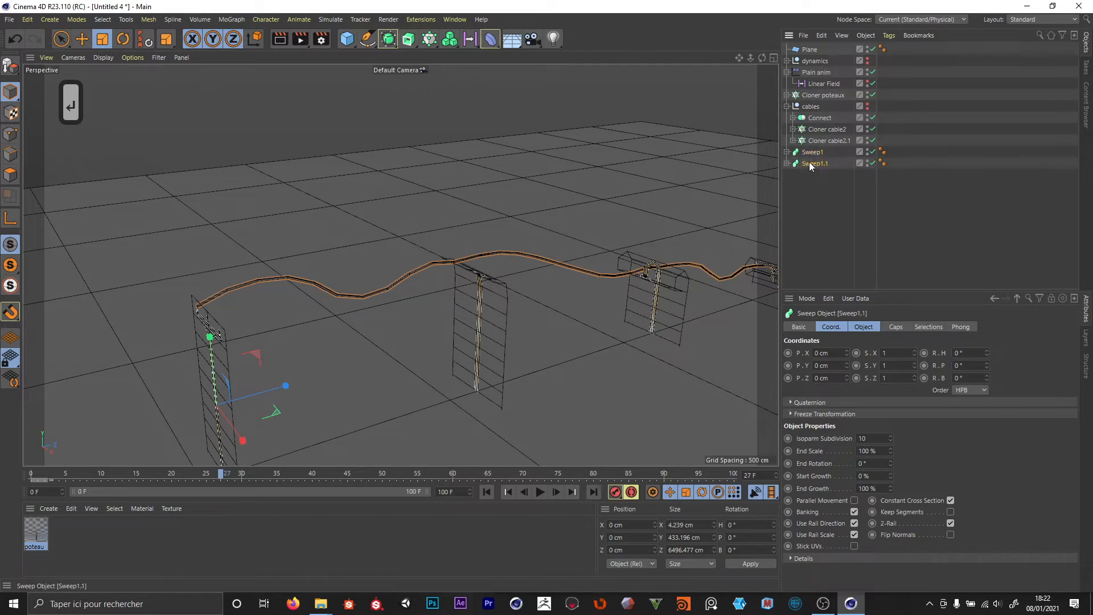
pyautogui.doubleClick(811, 163)
pyautogui.click(837, 164)
pyautogui.press('BackSpace')
pyautogui.press('BackSpace')
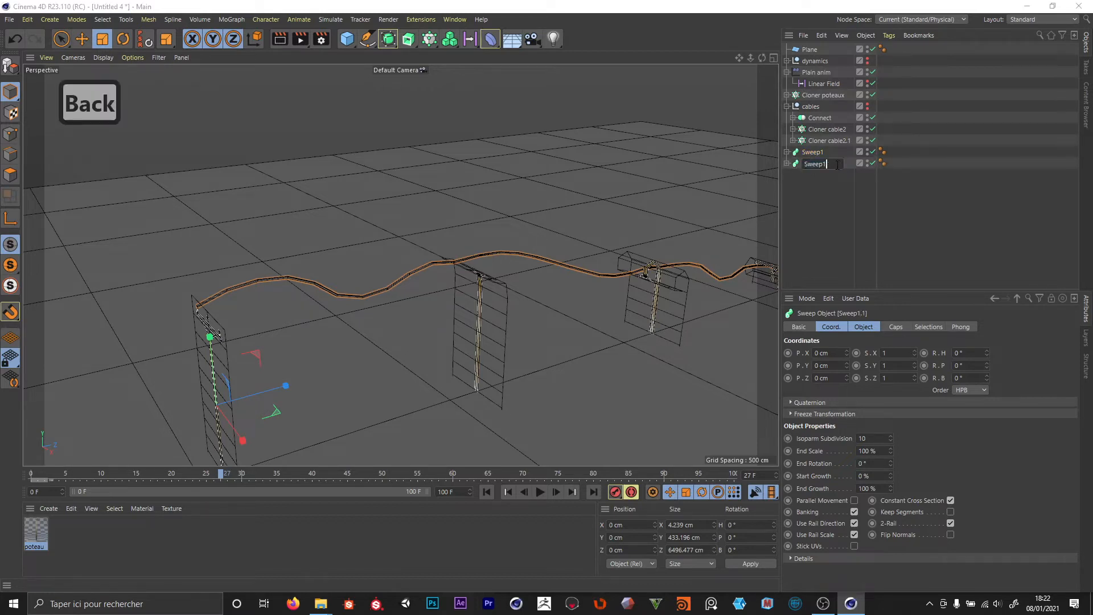
pyautogui.write('2')
pyautogui.press('Return')
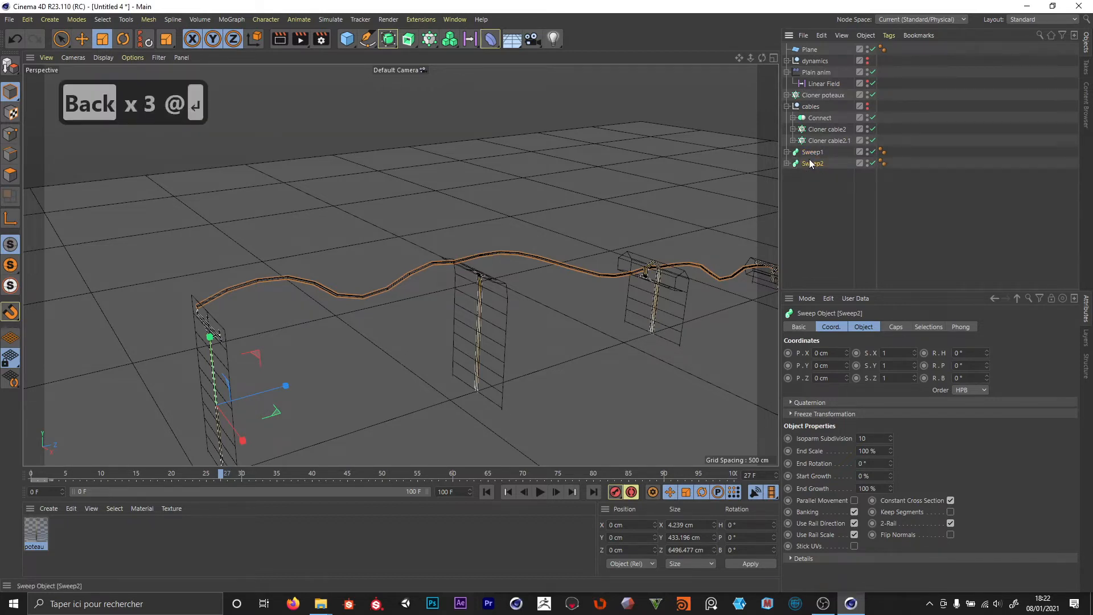
# Duplicate Sweep2 directly below, rename the copy as Sweep3 and expand Sweep2's children.
pyautogui.keyDown('ctrl'); pyautogui.moveTo(814, 165); pyautogui.dragTo(813, 173); pyautogui.keyUp('ctrl')
pyautogui.doubleClick(815, 175)
pyautogui.click(834, 175)
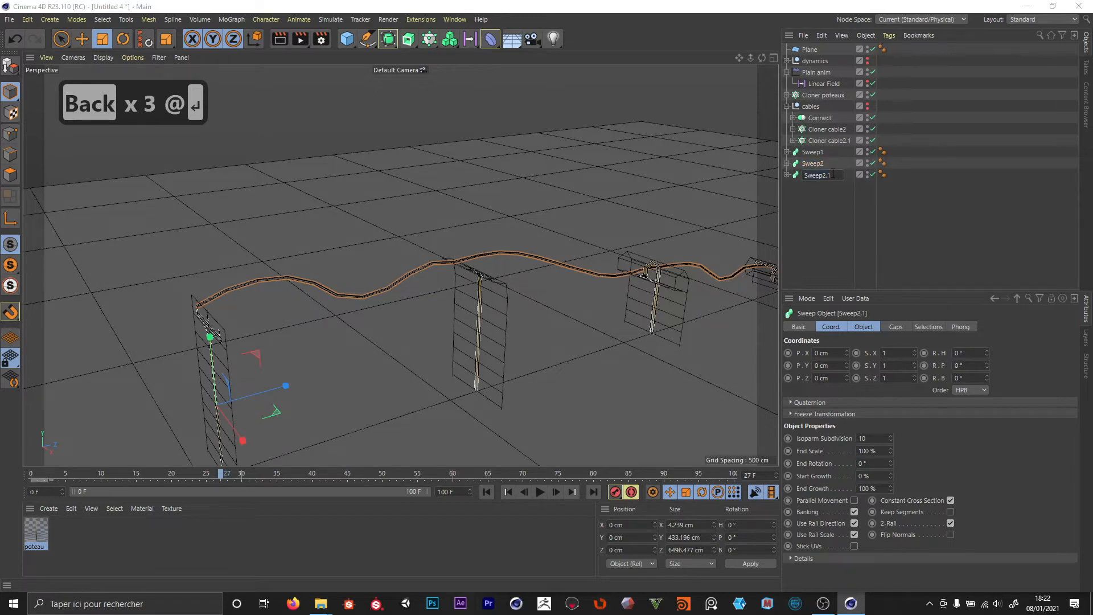
pyautogui.press('BackSpace')
pyautogui.press('BackSpace')
pyautogui.press('BackSpace')
pyautogui.write('3')
pyautogui.press('Return')
pyautogui.click(787, 164)
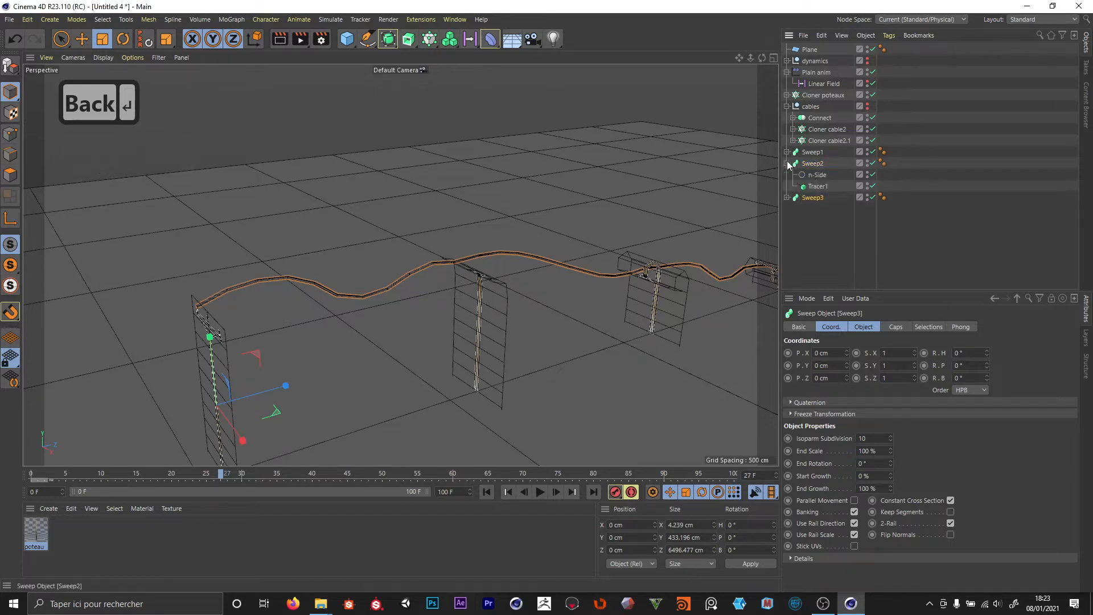
# Rename the Tracer object inside Sweep2 as Tracer2.
pyautogui.doubleClick(818, 187)
pyautogui.click(831, 187)
pyautogui.press('BackSpace')
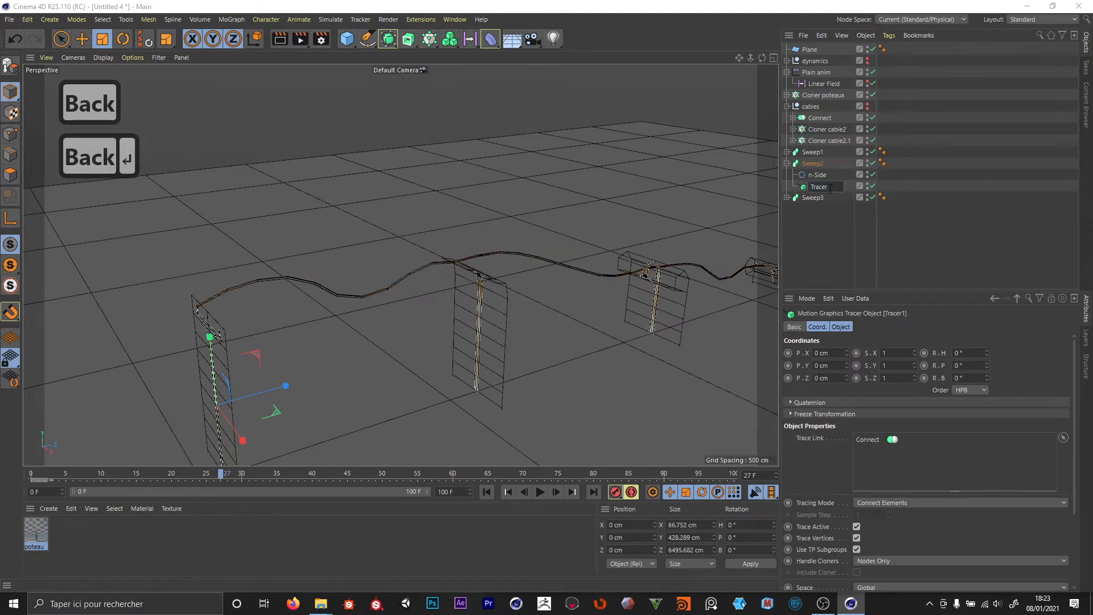
pyautogui.write('2')
# Expand Sweep3 and rename the Tracer object inside it as Tracer3.
pyautogui.click(787, 198)
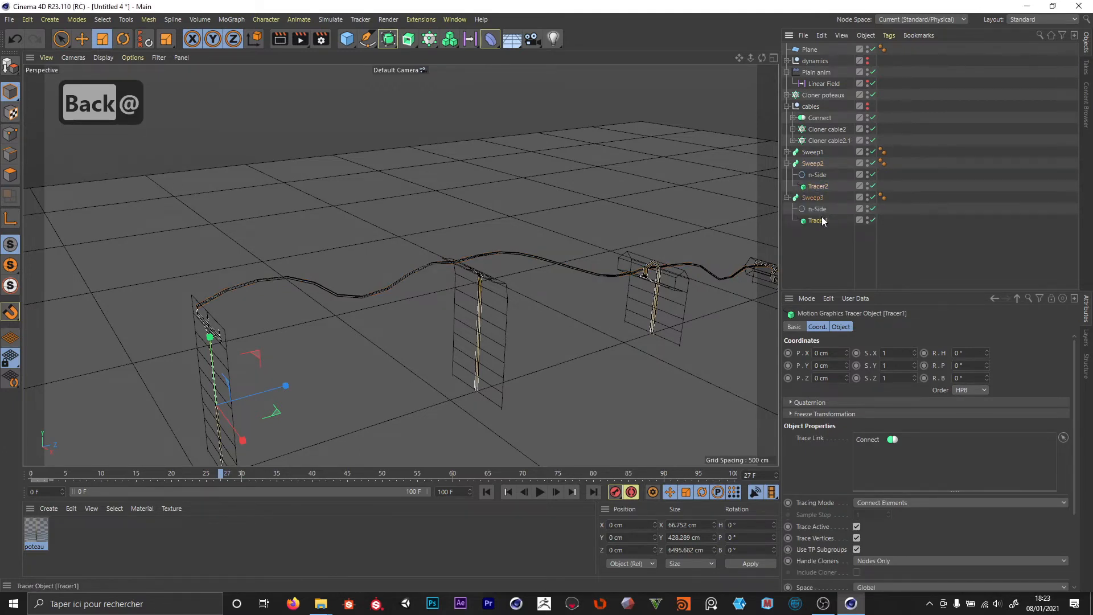
pyautogui.doubleClick(825, 218)
pyautogui.click(832, 221)
pyautogui.press('BackSpace')
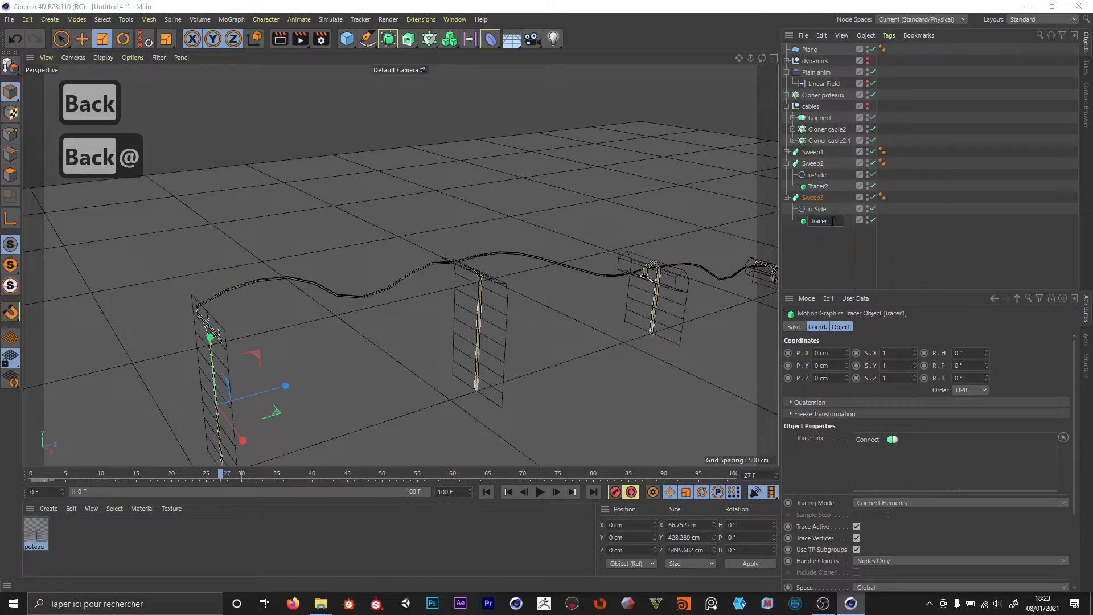
pyautogui.write('3')
pyautogui.press('Return')
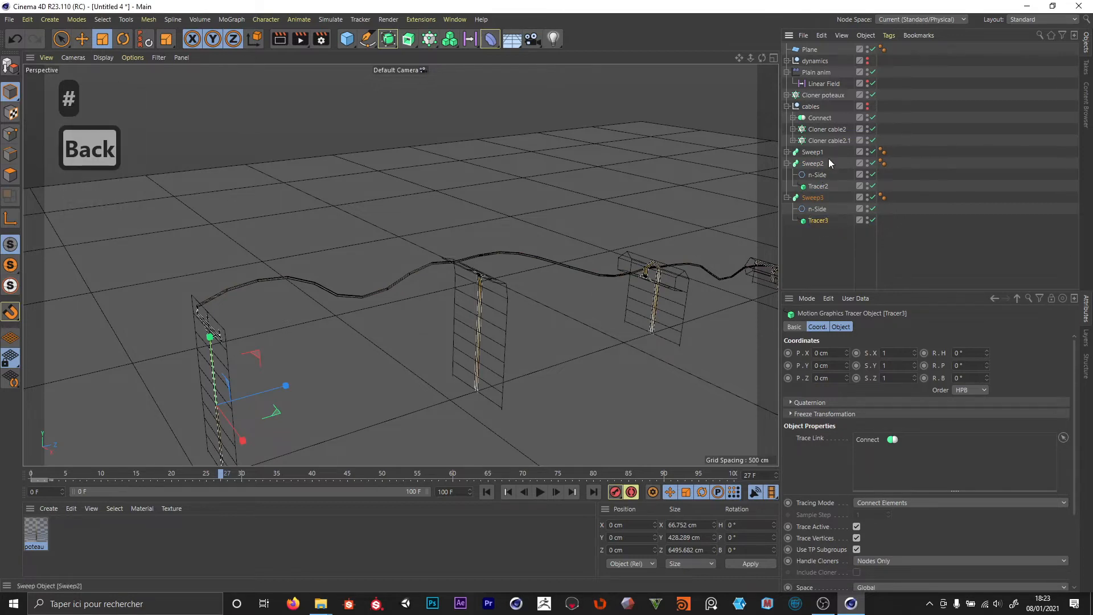
# Place Cloner cable2 and Cloner cable2.1 each inside its own new Connect parent object.
pyautogui.click(811, 130)
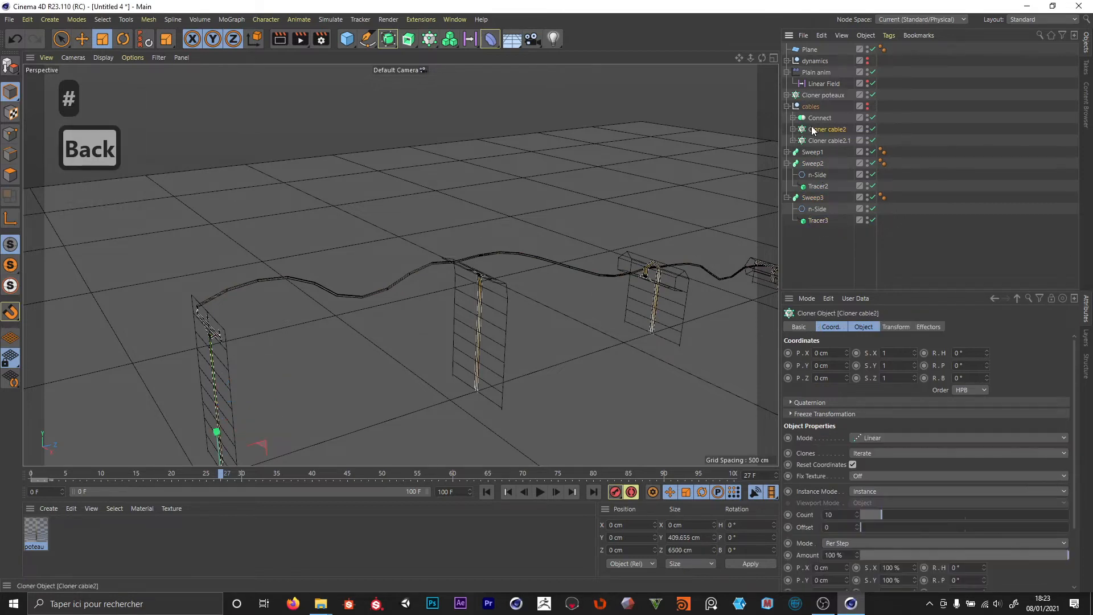
pyautogui.click(388, 39)
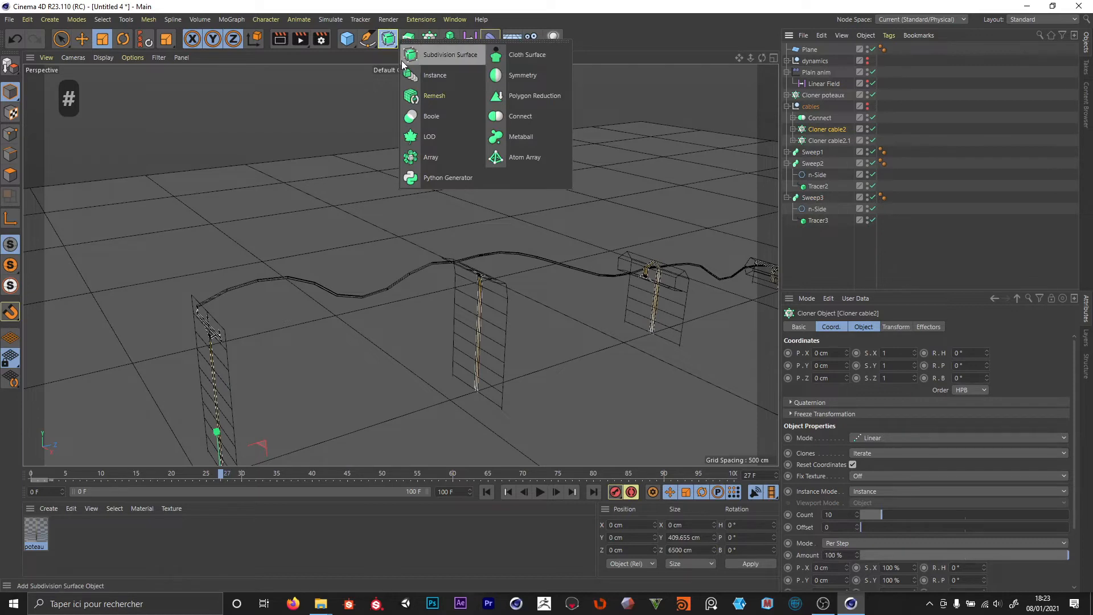
pyautogui.keyDown('alt'); pyautogui.click(505, 116); pyautogui.keyUp('alt')
pyautogui.click(817, 152)
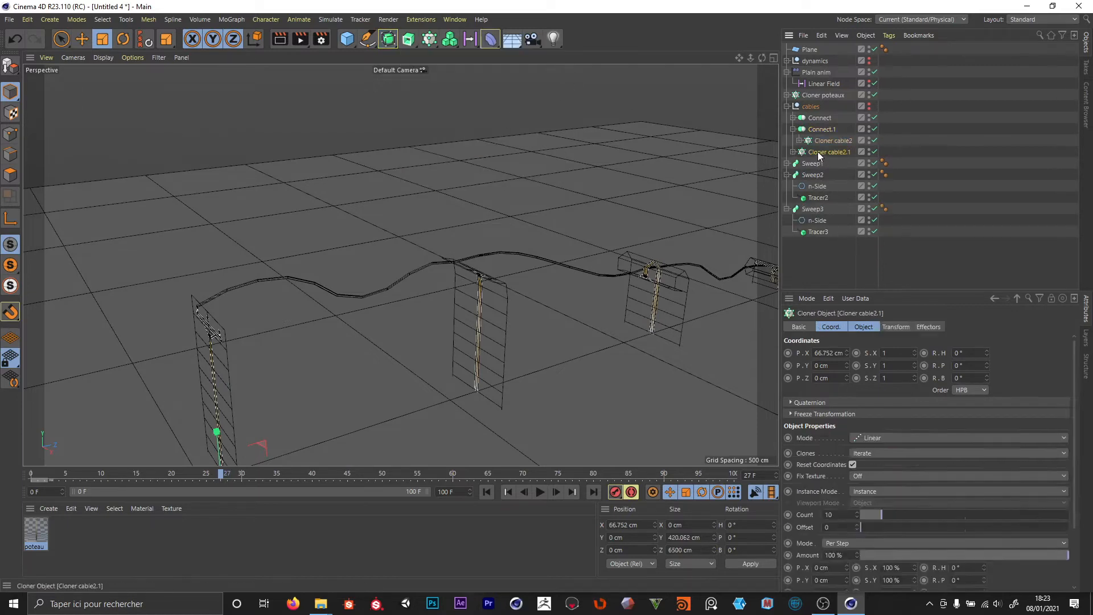
pyautogui.click(403, 39)
pyautogui.keyDown('alt'); pyautogui.click(524, 115); pyautogui.keyUp('alt')
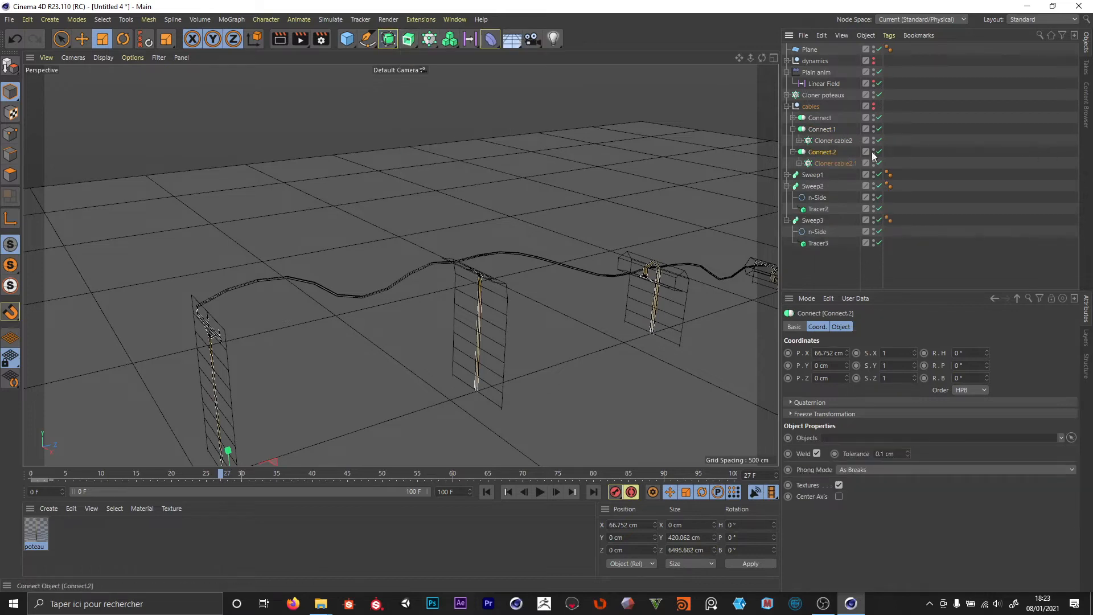
# Rename the first Connect object in the cables group as Connect1.
pyautogui.click(820, 118)
pyautogui.doubleClick(820, 118)
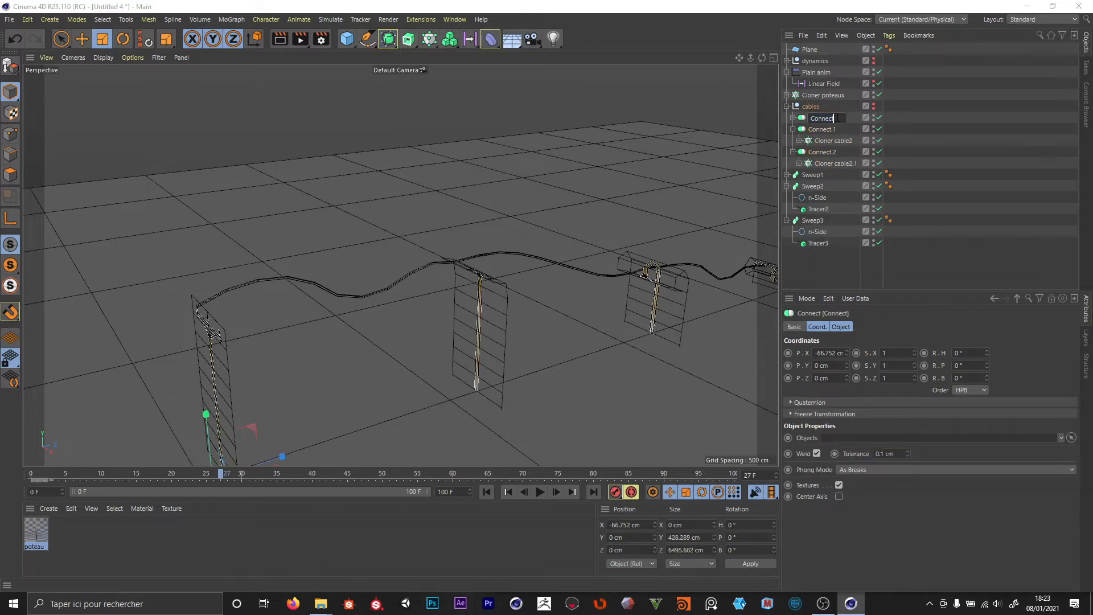
pyautogui.write('1')
pyautogui.press('Return')
# Rename the Connect object that holds Cloner cable2 as Connect2.
pyautogui.doubleClick(823, 129)
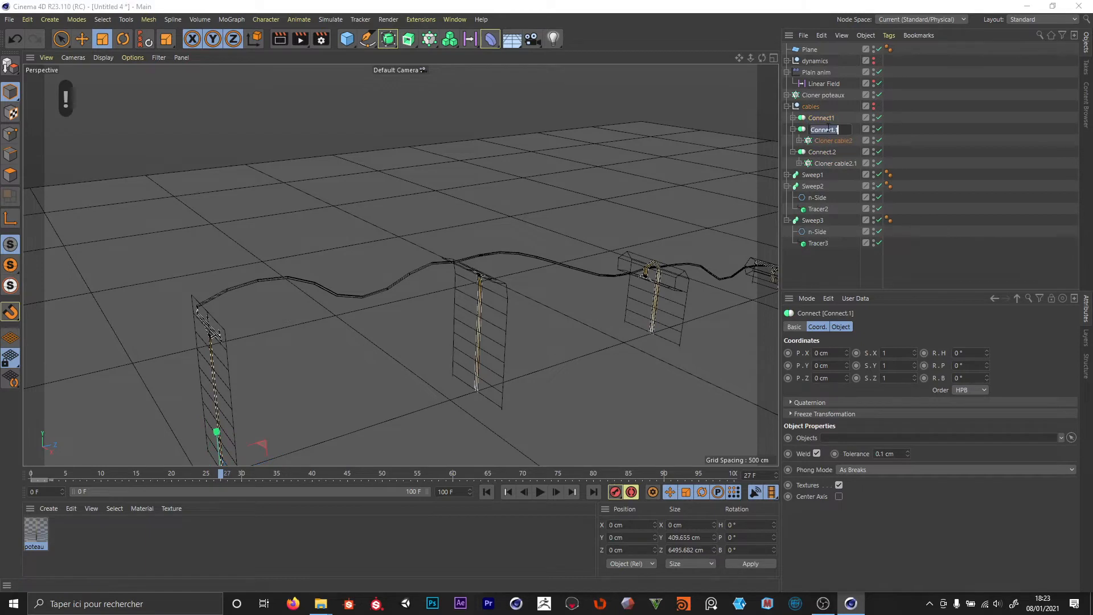
pyautogui.press('Right')
pyautogui.press('Right')
pyautogui.press('BackSpace')
pyautogui.press('BackSpace')
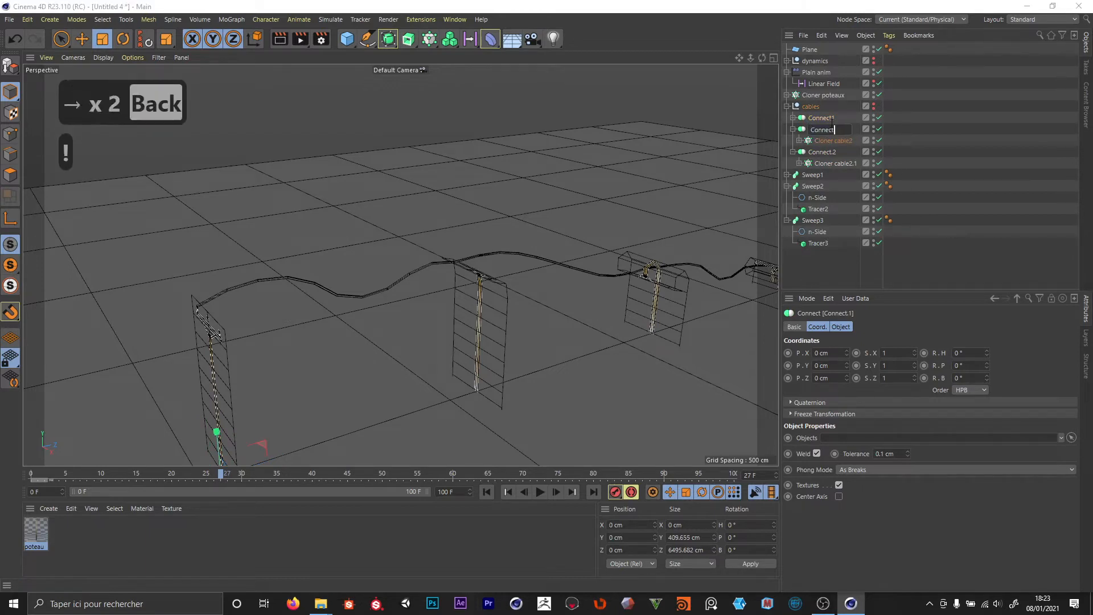
pyautogui.write('2')
# Rename the Connect object that holds Cloner cable2.1 as Connect3, and collapse both Connect2 and Connect3.
pyautogui.click(823, 152)
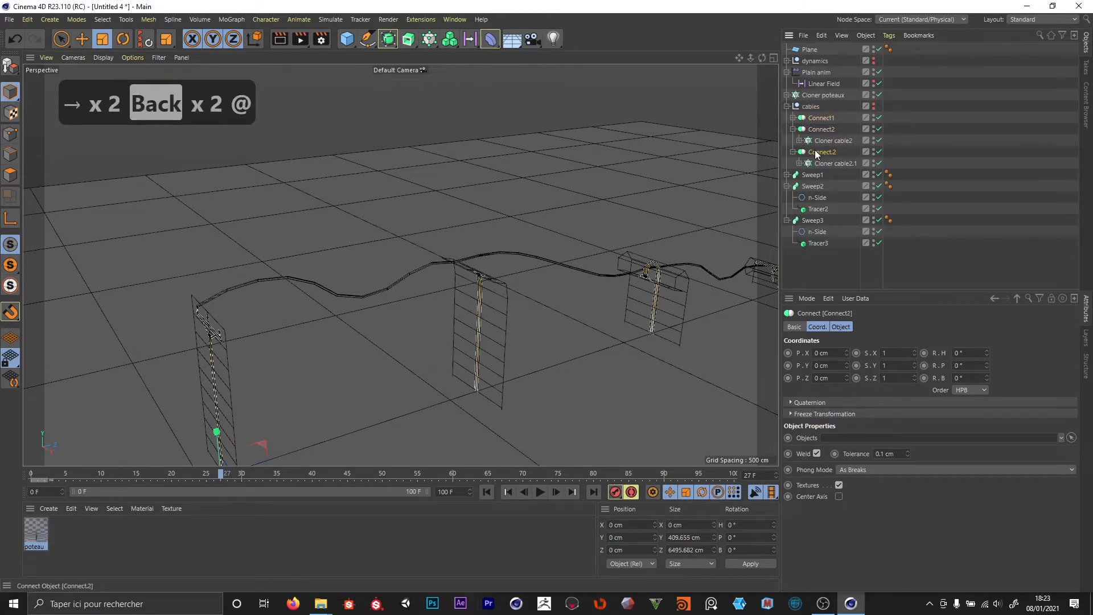
pyautogui.doubleClick(823, 152)
pyautogui.click(847, 151)
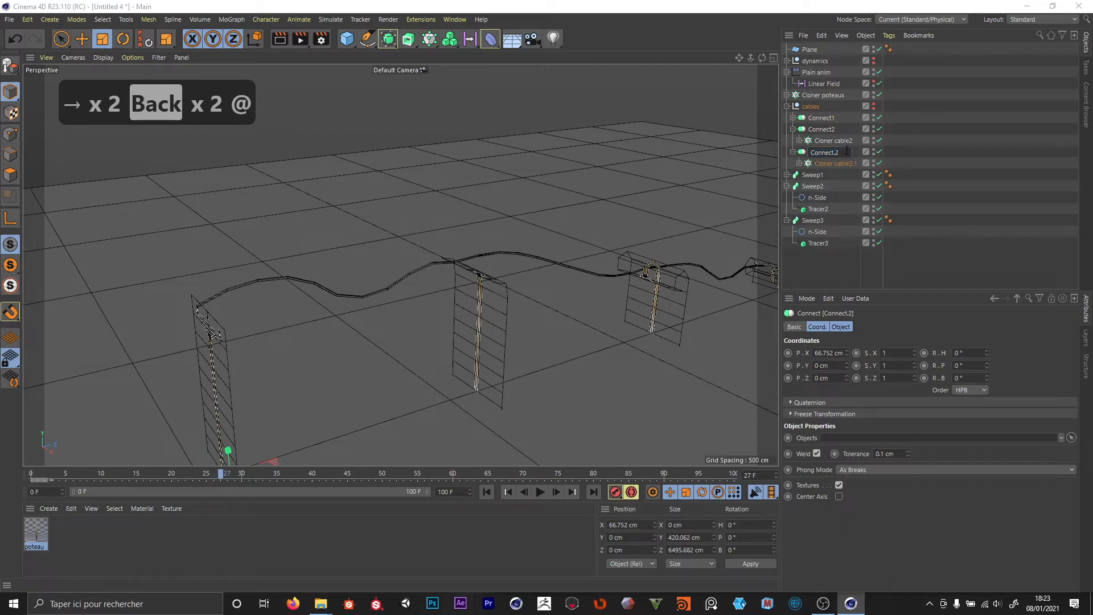
pyautogui.press('BackSpace')
pyautogui.press('BackSpace')
pyautogui.write('3')
pyautogui.press('Return')
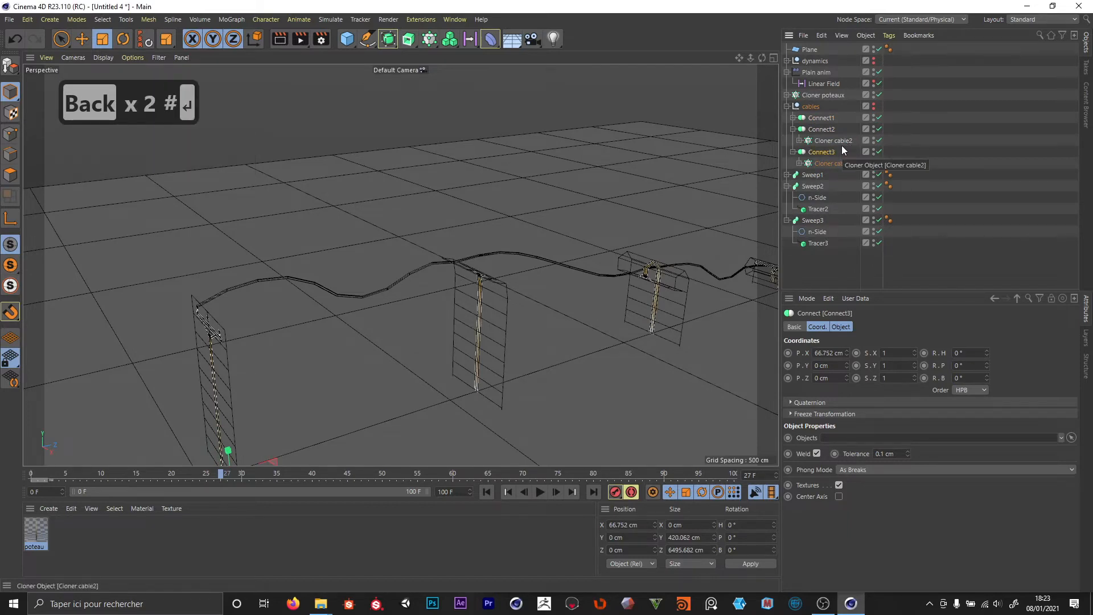
pyautogui.click(789, 132)
pyautogui.click(792, 130)
pyautogui.click(792, 140)
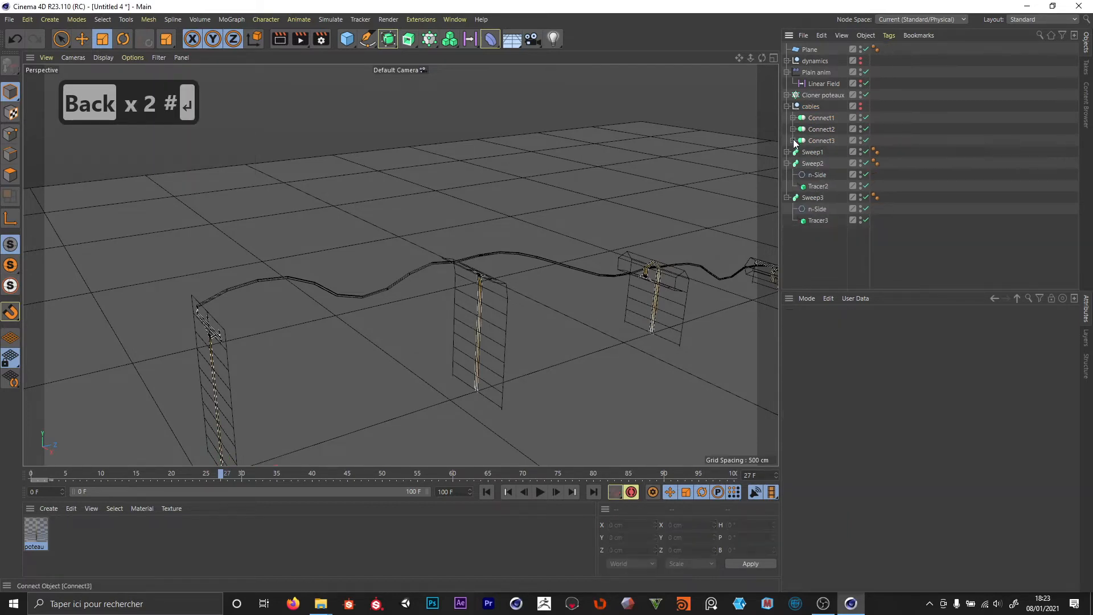
# Replace Connect1 with Connect2 in Tracer2's Trace Link.
pyautogui.click(810, 185)
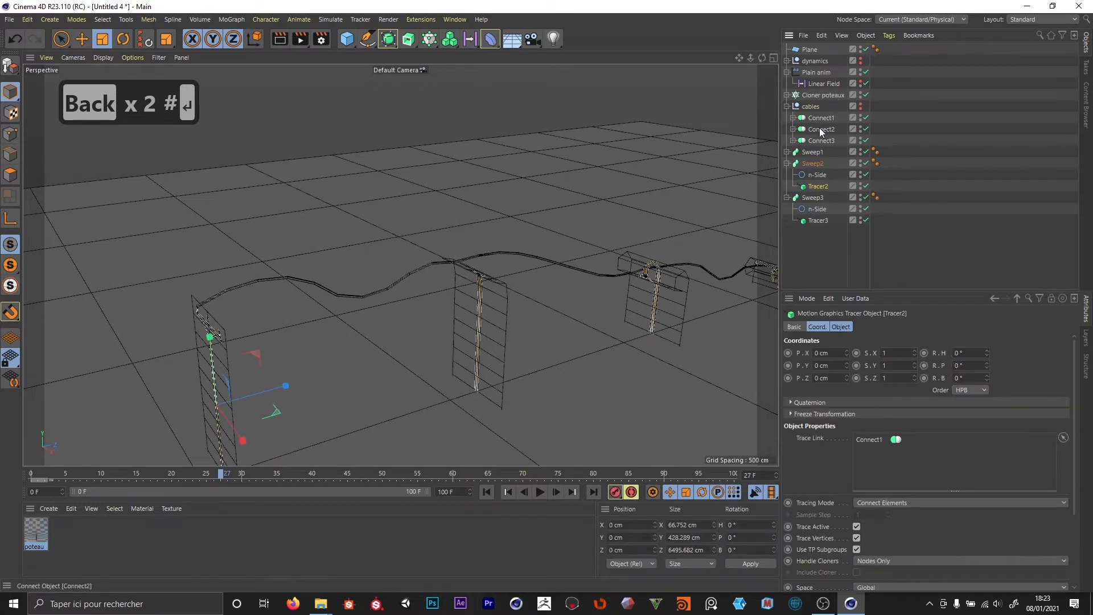
pyautogui.moveTo(937, 480); pyautogui.dragTo(935, 480)
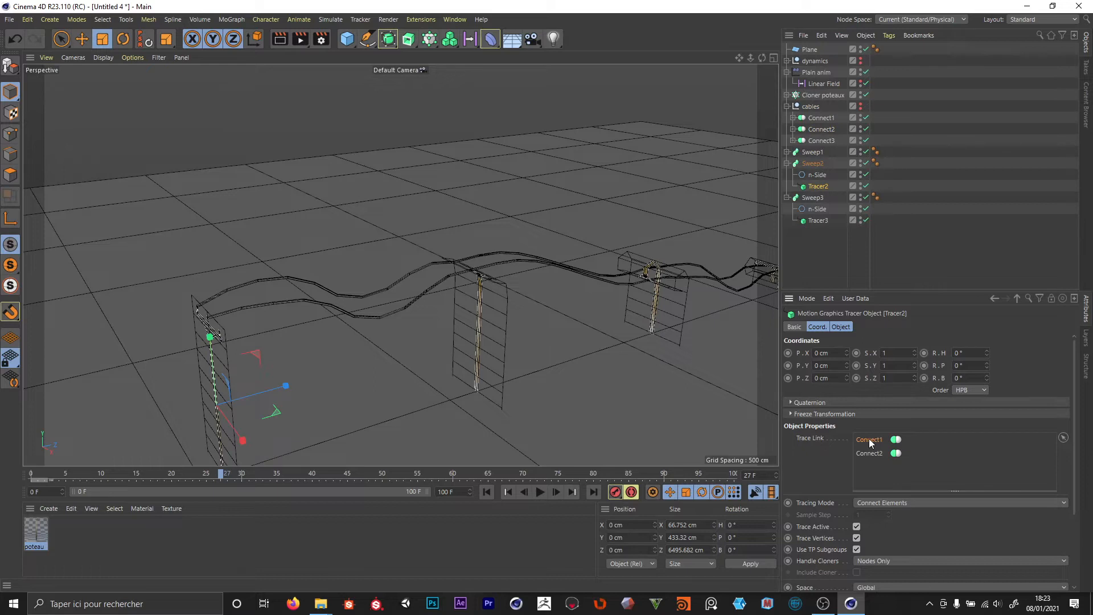
pyautogui.press('BackSpace')
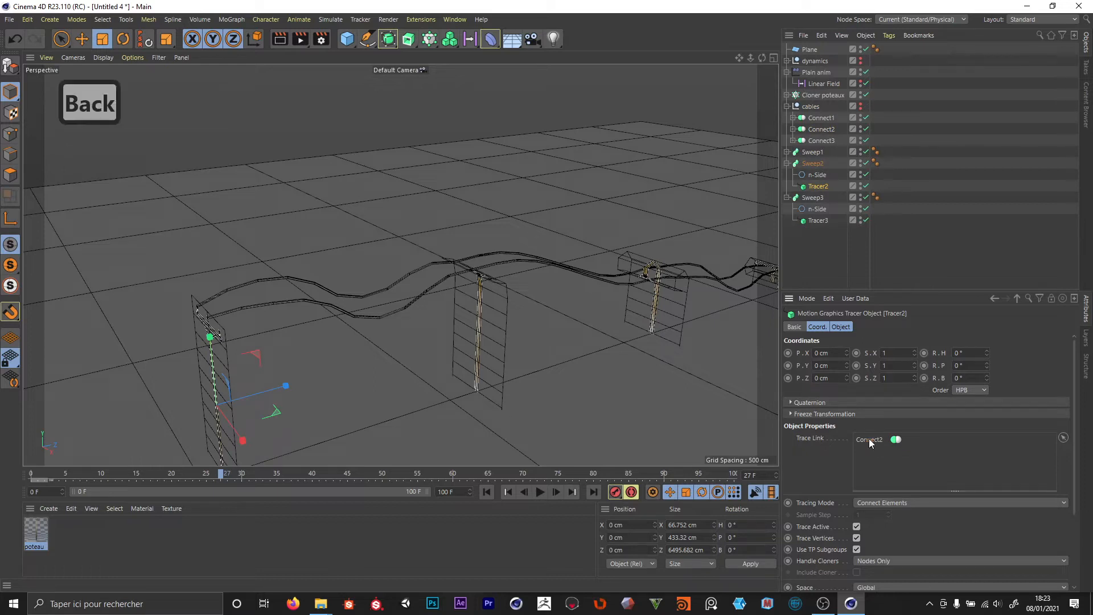
# Replace Connect1 with Connect3 in Tracer3's Trace Link.
pyautogui.click(815, 220)
pyautogui.moveTo(818, 143)
pyautogui.mouseDown()
pyautogui.moveTo(883, 449)
pyautogui.moveTo(865, 438)
pyautogui.mouseUp()
pyautogui.press('BackSpace')
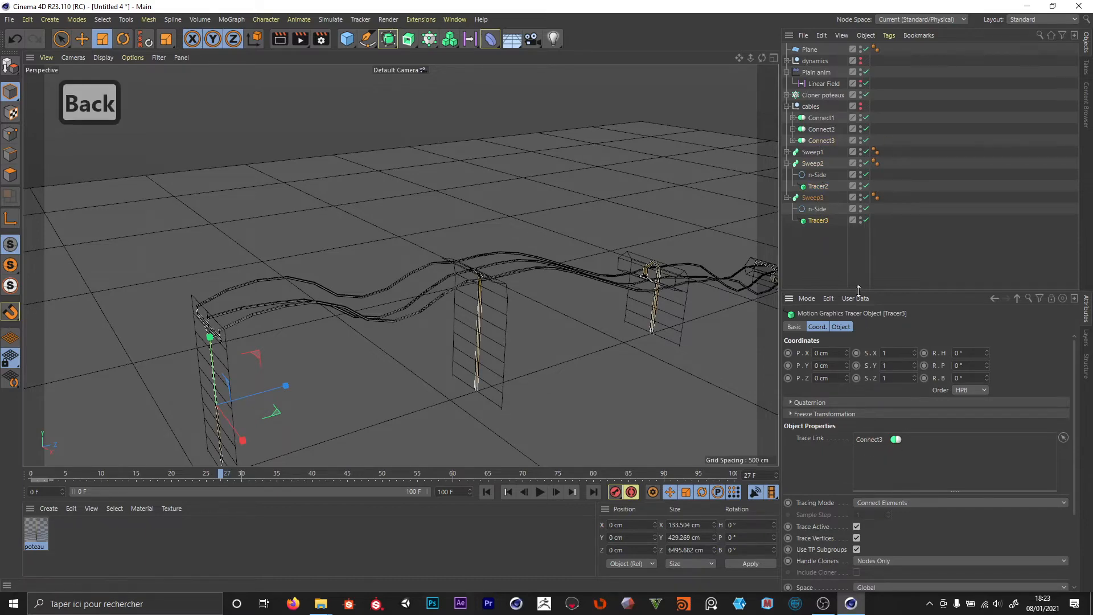
# Replay the animation from the first frame to check the three cables between the poles, stopping at frame 65.
pyautogui.click(835, 271)
pyautogui.moveTo(483, 264)
pyautogui.keyDown('alt'); pyautogui.mouseDown()
pyautogui.moveTo(526, 285)
pyautogui.moveTo(491, 268)
pyautogui.moveTo(538, 339)
pyautogui.moveTo(455, 230)
pyautogui.mouseUp(); pyautogui.keyUp('alt')
pyautogui.keyDown('alt'); pyautogui.moveTo(455, 229); pyautogui.dragTo(460, 227, button='right'); pyautogui.keyUp('alt')
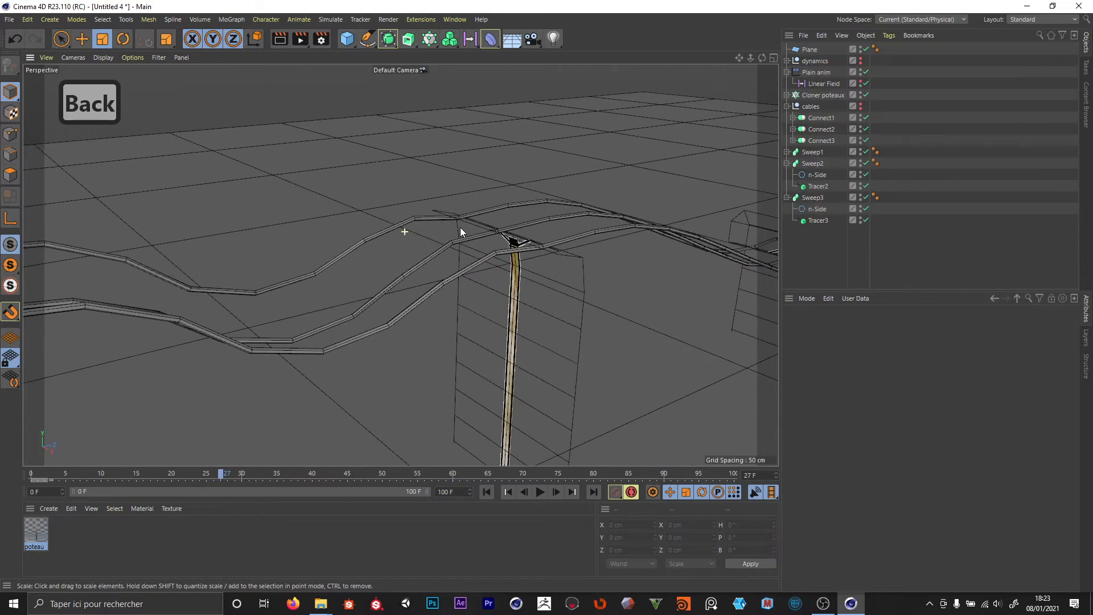
pyautogui.keyDown('alt'); pyautogui.moveTo(594, 288); pyautogui.dragTo(566, 293, button='right'); pyautogui.keyUp('alt')
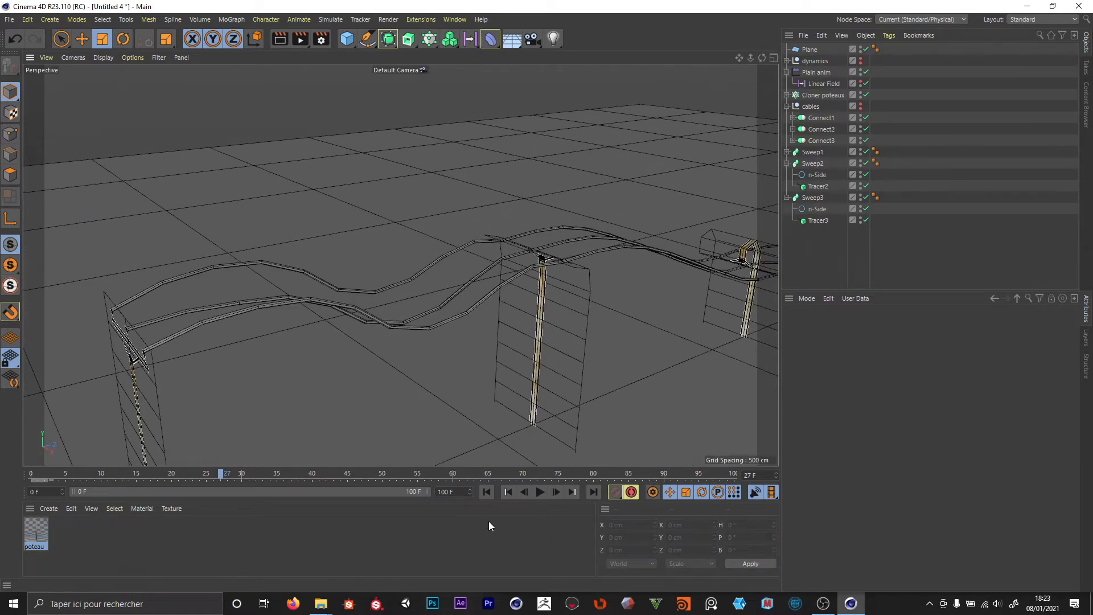
pyautogui.click(487, 492)
pyautogui.click(539, 491)
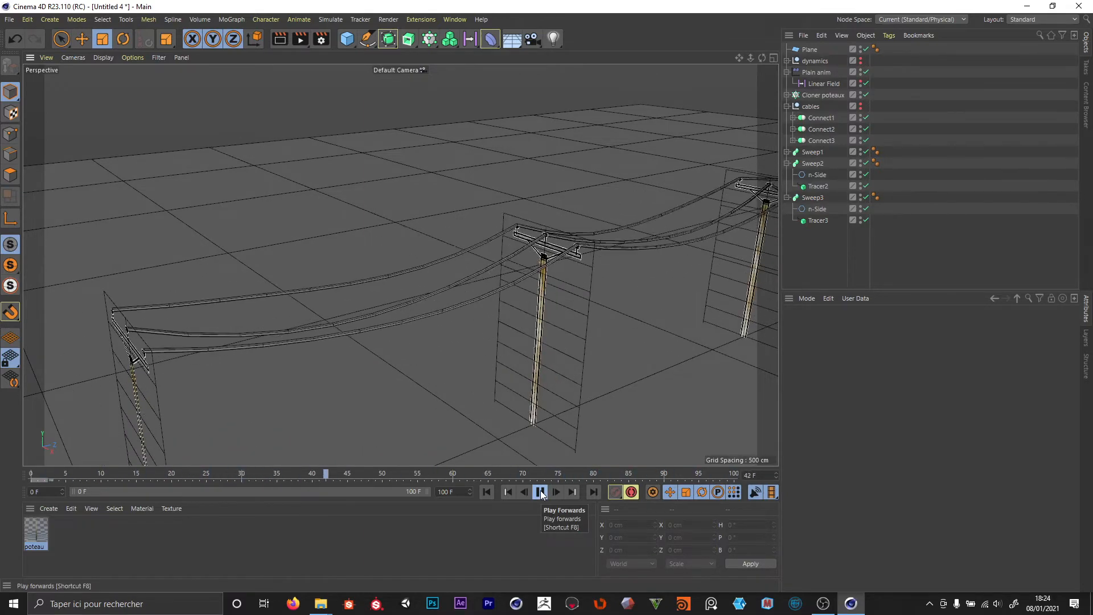
pyautogui.click(540, 492)
pyautogui.keyDown('alt'); pyautogui.moveTo(472, 281); pyautogui.dragTo(442, 283); pyautogui.keyUp('alt')
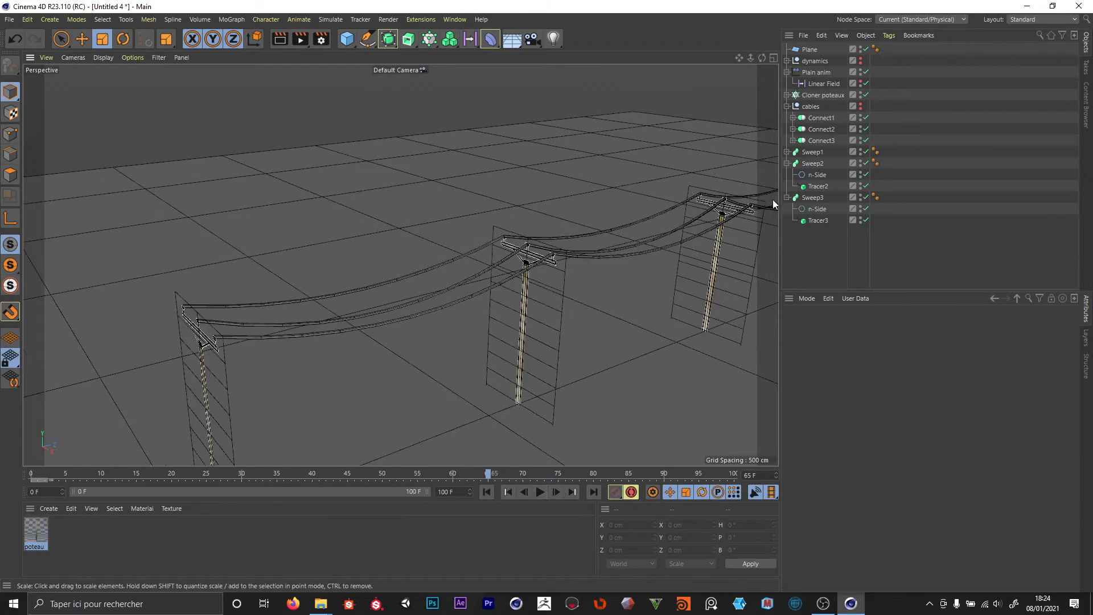
# Scale down the n-Side profiles of Sweep1, Sweep2 and Sweep3 together to make the cables thinner.
pyautogui.click(787, 152)
pyautogui.click(816, 163)
pyautogui.keyDown('ctrl'); pyautogui.click(817, 198); pyautogui.keyUp('ctrl')
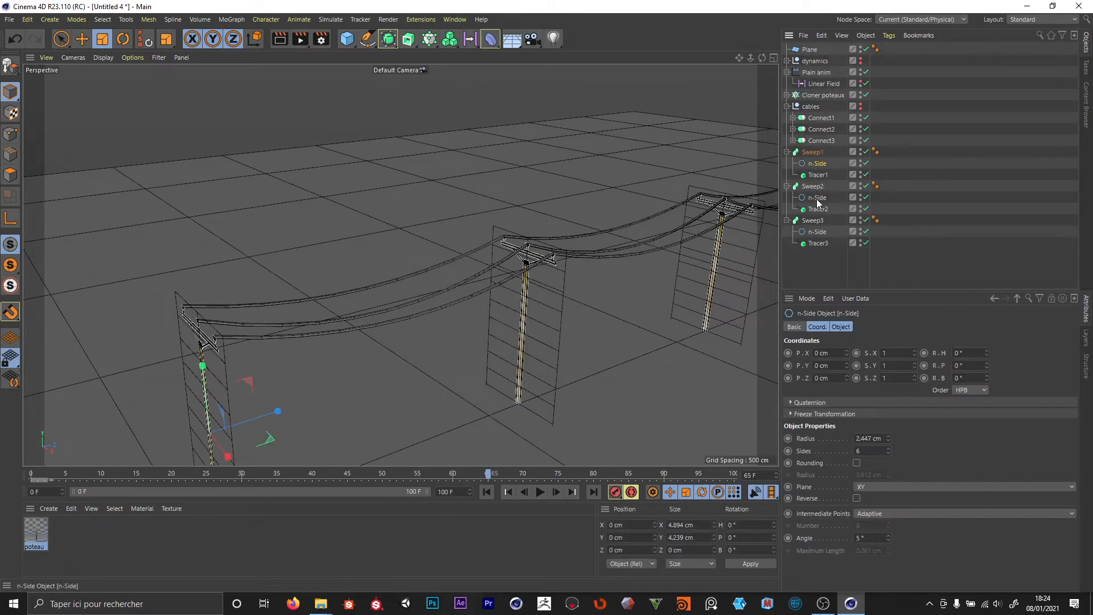
pyautogui.keyDown('ctrl'); pyautogui.click(816, 232); pyautogui.keyUp('ctrl')
pyautogui.press('t')
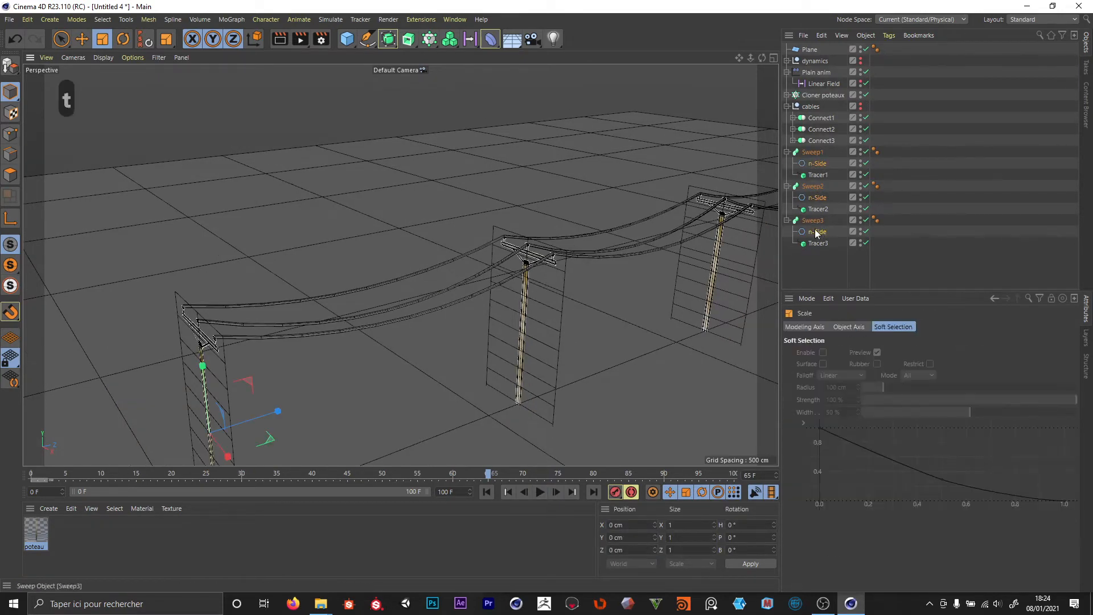
pyautogui.moveTo(659, 314); pyautogui.dragTo(417, 365)
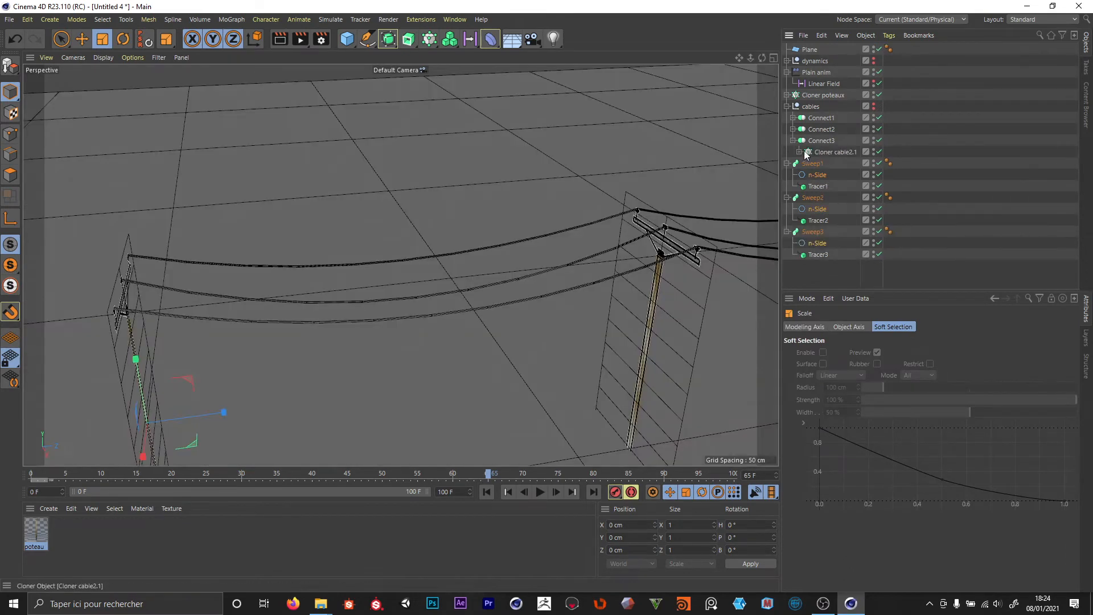
# Examine the properties of the cable3 spline inside Cloner cable2.1, and collapse Connect3.
pyautogui.click(799, 152)
pyautogui.click(829, 164)
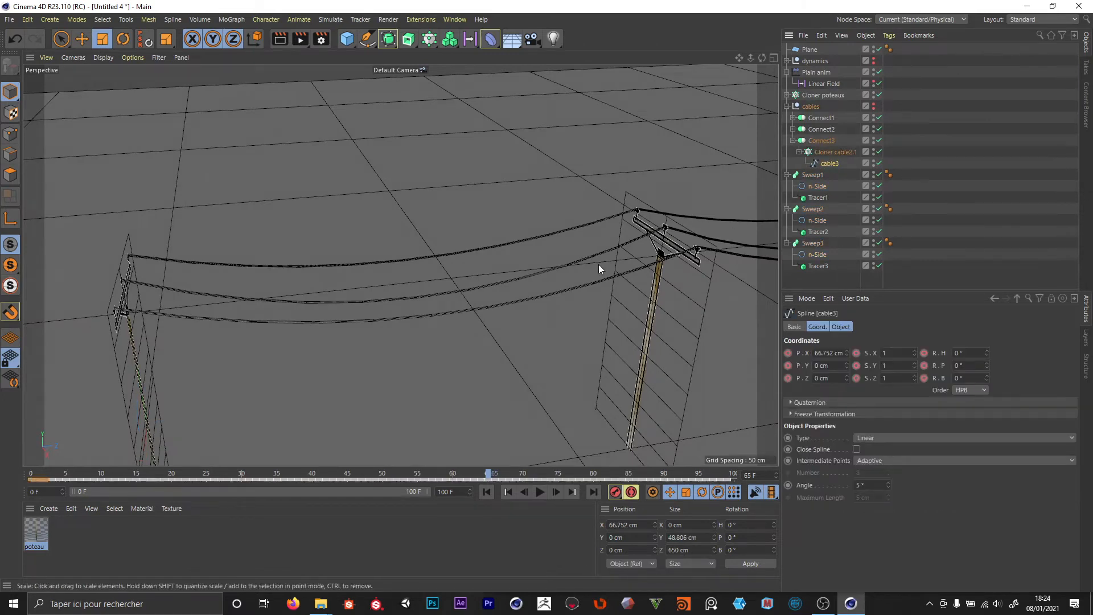
pyautogui.click(792, 141)
# Set the spline type of Tracer1, Tracer2 and Tracer3 together to B-Spline.
pyautogui.click(818, 175)
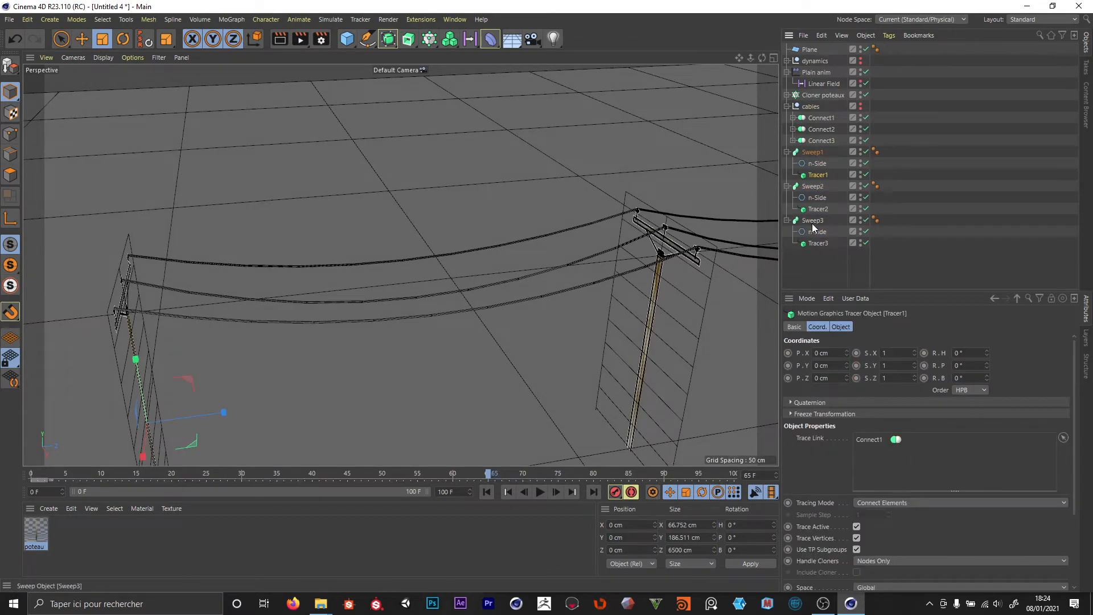
pyautogui.keyDown('ctrl'); pyautogui.click(817, 209); pyautogui.keyUp('ctrl')
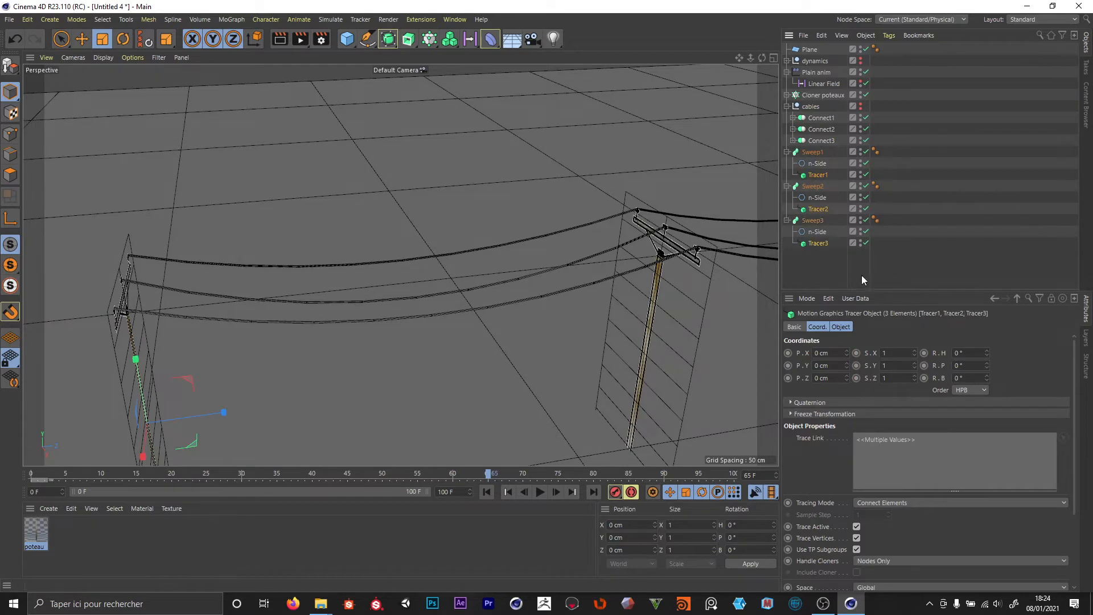
pyautogui.click(841, 327)
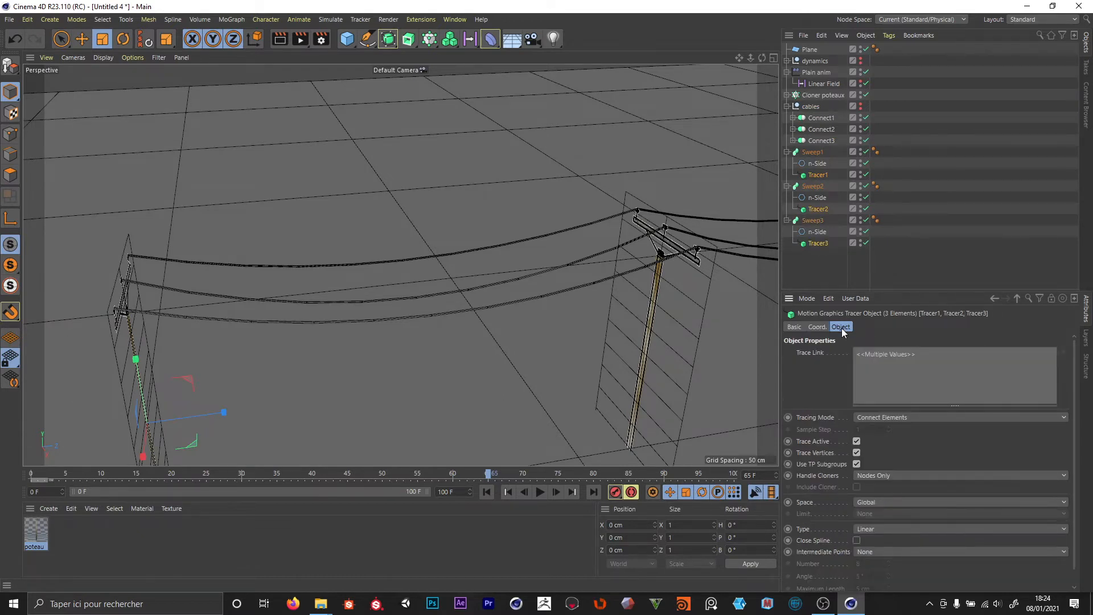
pyautogui.click(818, 176)
pyautogui.keyDown('ctrl'); pyautogui.click(820, 209); pyautogui.keyUp('ctrl')
pyautogui.keyDown('ctrl'); pyautogui.click(820, 244); pyautogui.keyUp('ctrl')
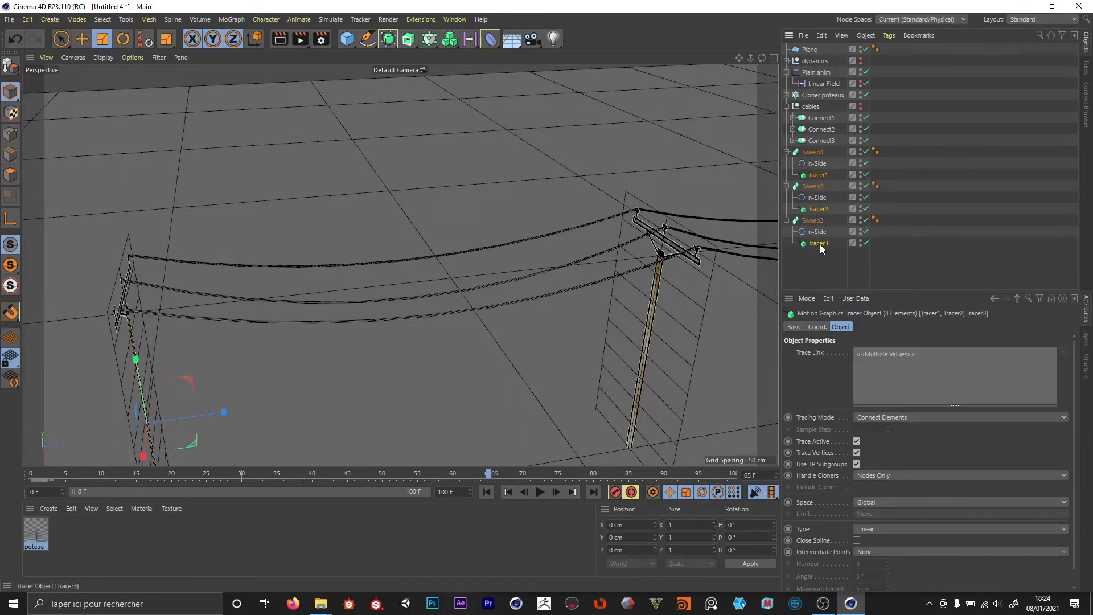
pyautogui.click(841, 327)
pyautogui.click(864, 529)
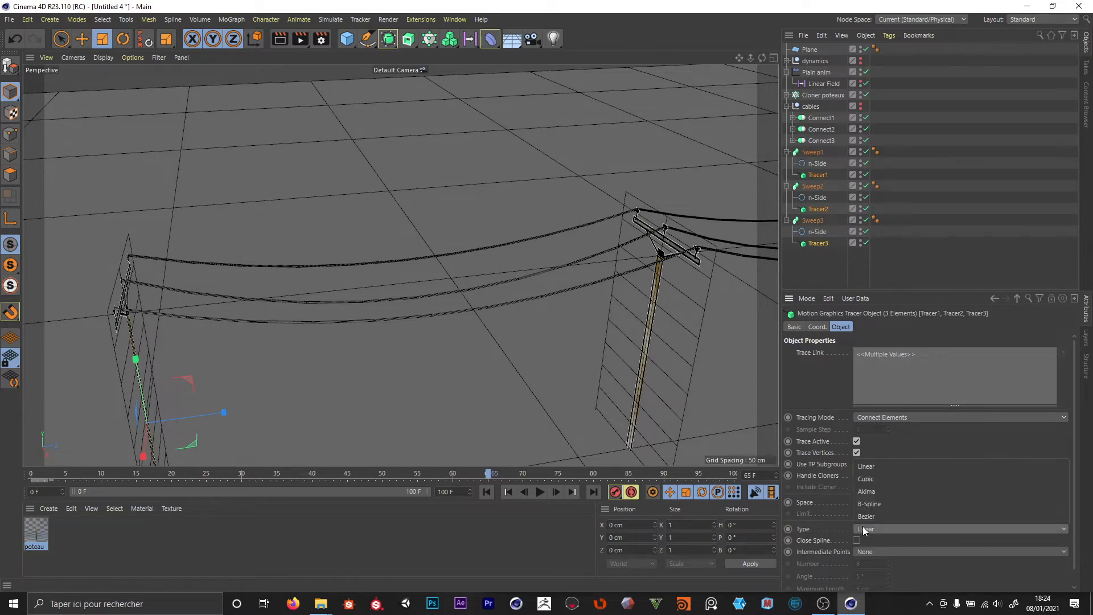
pyautogui.click(876, 505)
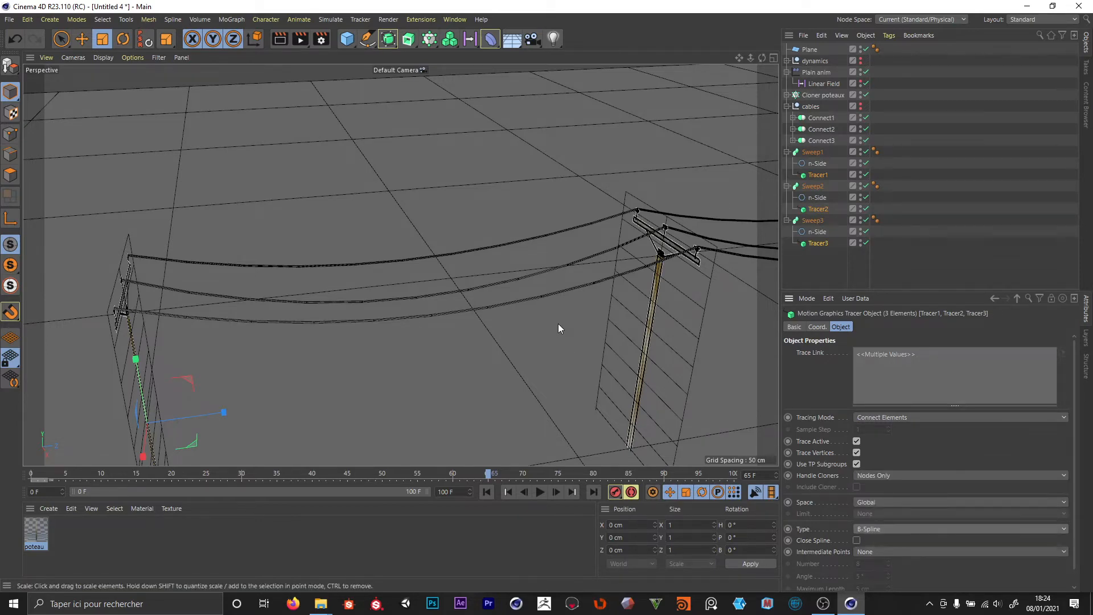
# Set the intermediate points of Tracer1, Tracer2 and Tracer3 together to Adaptive with an angle of 1°.
pyautogui.keyDown('alt'); pyautogui.moveTo(432, 303); pyautogui.dragTo(485, 286, button='right'); pyautogui.keyUp('alt')
pyautogui.keyDown('alt'); pyautogui.moveTo(651, 310); pyautogui.dragTo(521, 346, button='middle'); pyautogui.keyUp('alt')
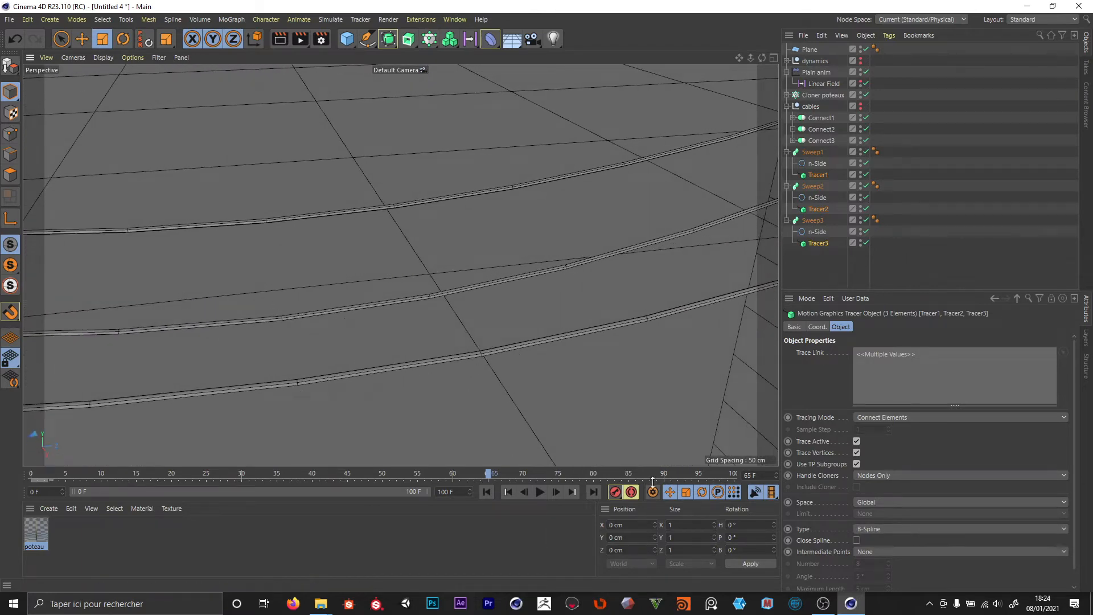
pyautogui.click(868, 551)
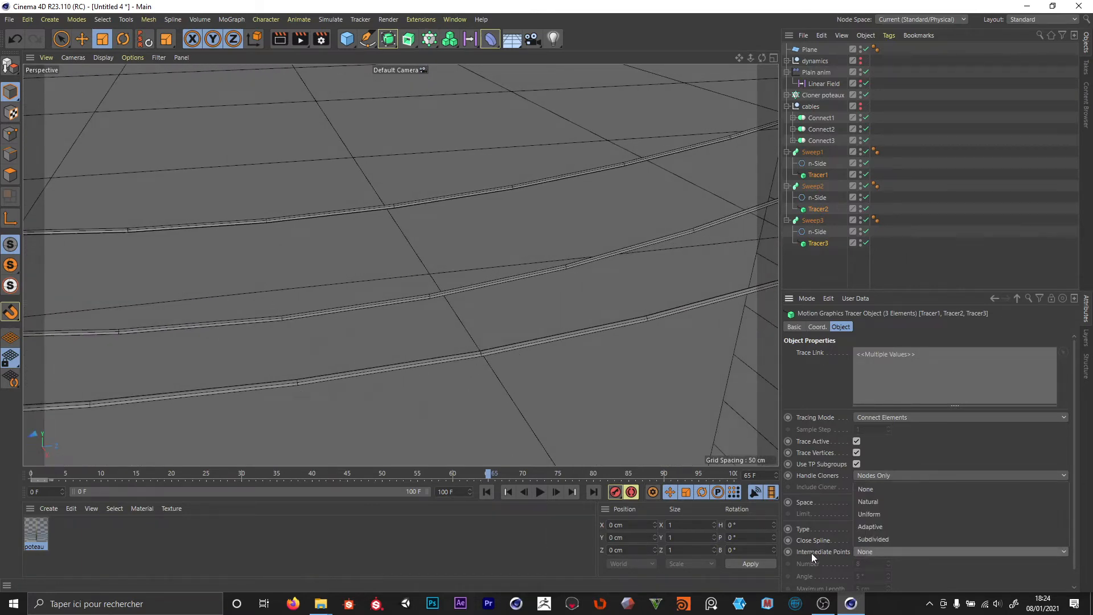
pyautogui.click(880, 526)
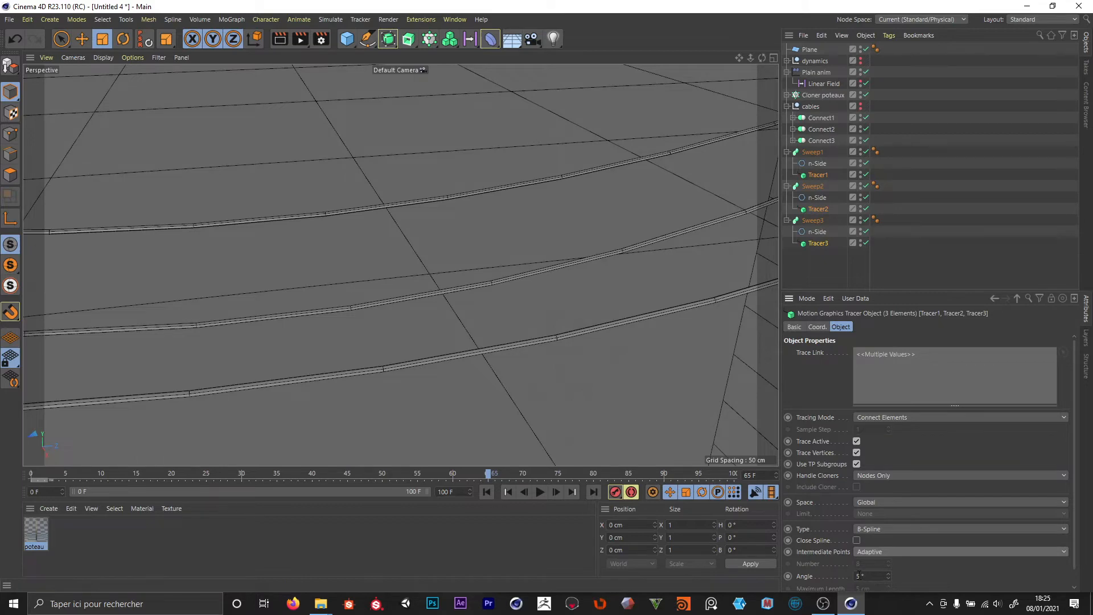
pyautogui.scroll(-10, 368, 355)
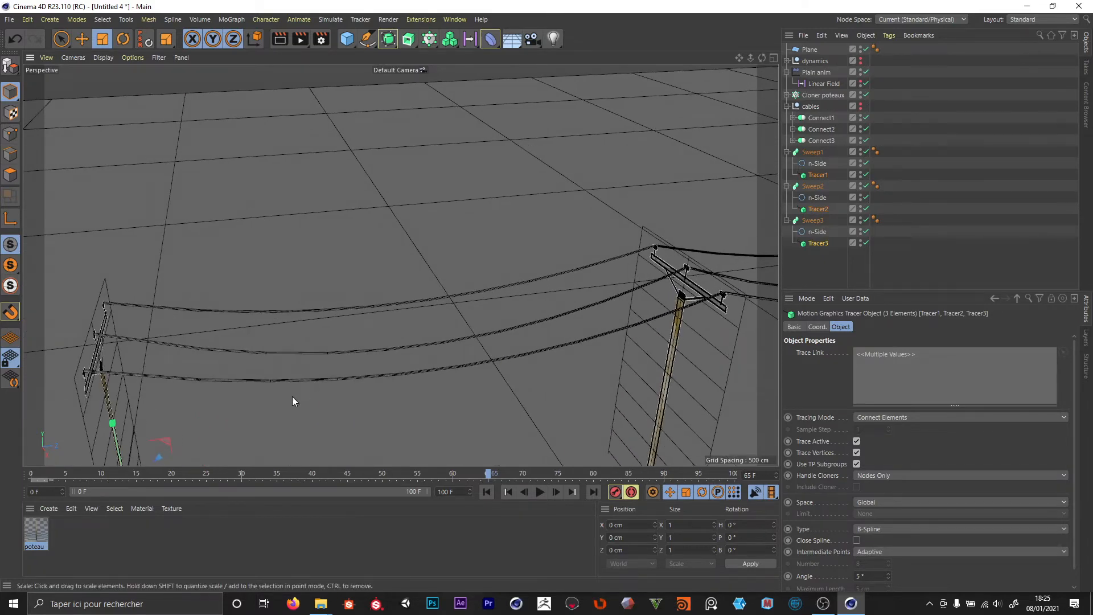
pyautogui.keyDown('alt'); pyautogui.moveTo(292, 396); pyautogui.dragTo(315, 273); pyautogui.keyUp('alt')
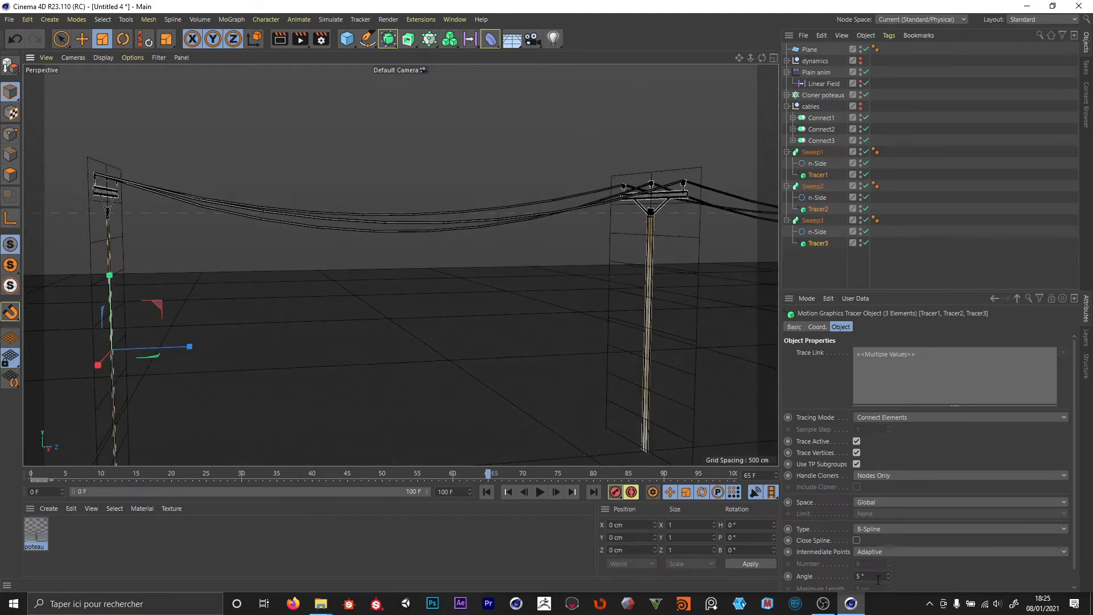
pyautogui.write('1')
pyautogui.press('Return')
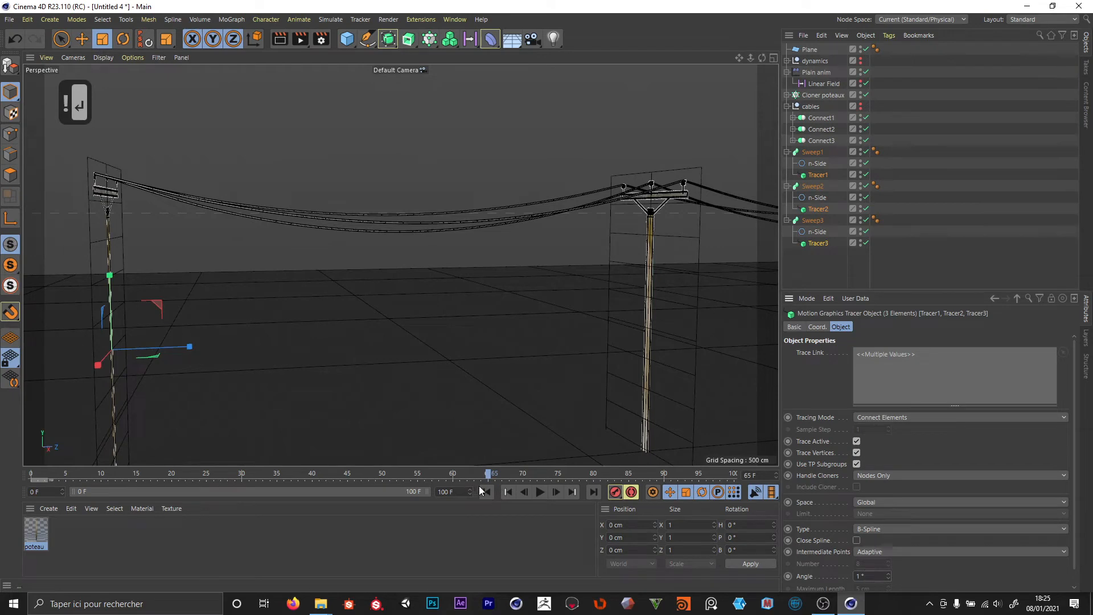
# Play the animation from the first frame, stop at frame 31 and examine the smoothness of the three cables along the poles.
pyautogui.click(486, 491)
pyautogui.click(540, 491)
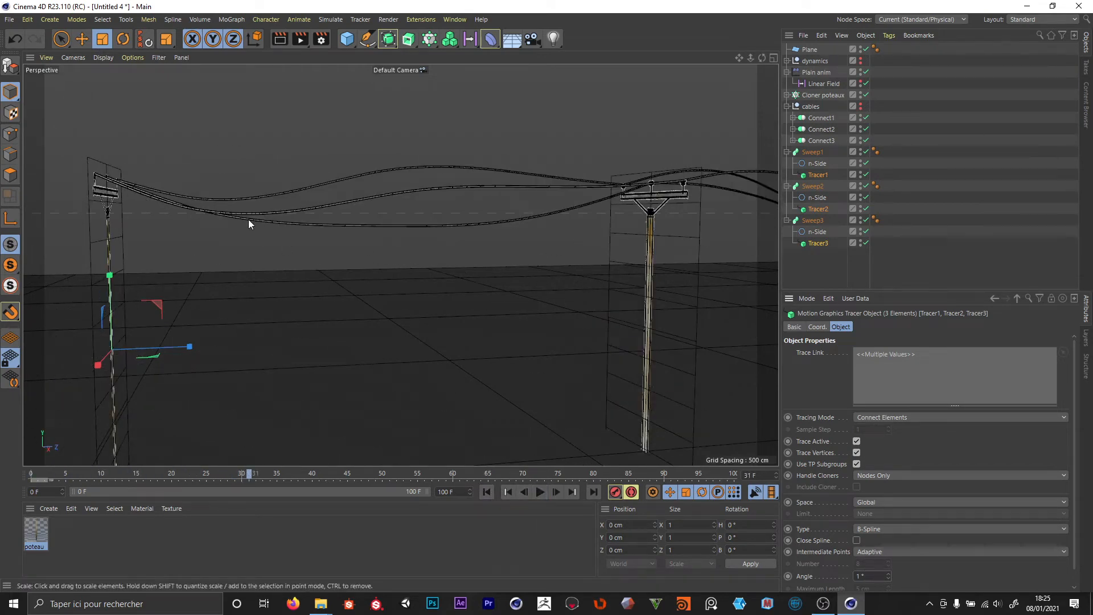
pyautogui.keyDown('alt'); pyautogui.moveTo(217, 211); pyautogui.dragTo(222, 230); pyautogui.keyUp('alt')
pyautogui.moveTo(227, 202)
pyautogui.keyDown('alt'); pyautogui.mouseDown(button='right')
pyautogui.moveTo(278, 189)
pyautogui.moveTo(263, 201)
pyautogui.mouseUp(button='right'); pyautogui.keyUp('alt')
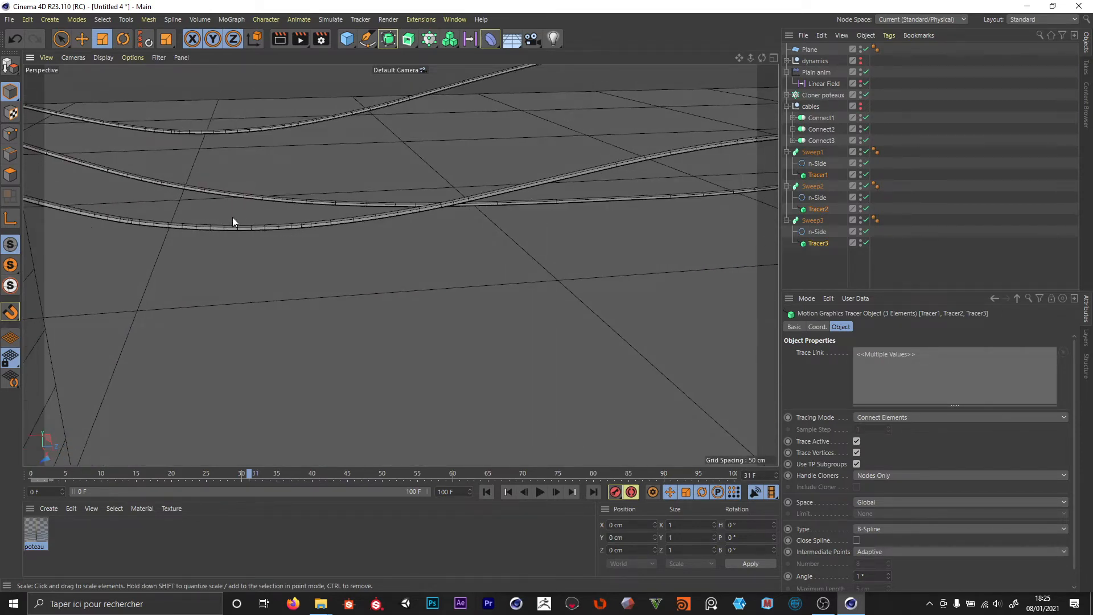
pyautogui.keyDown('alt'); pyautogui.moveTo(178, 220); pyautogui.dragTo(163, 262); pyautogui.keyUp('alt')
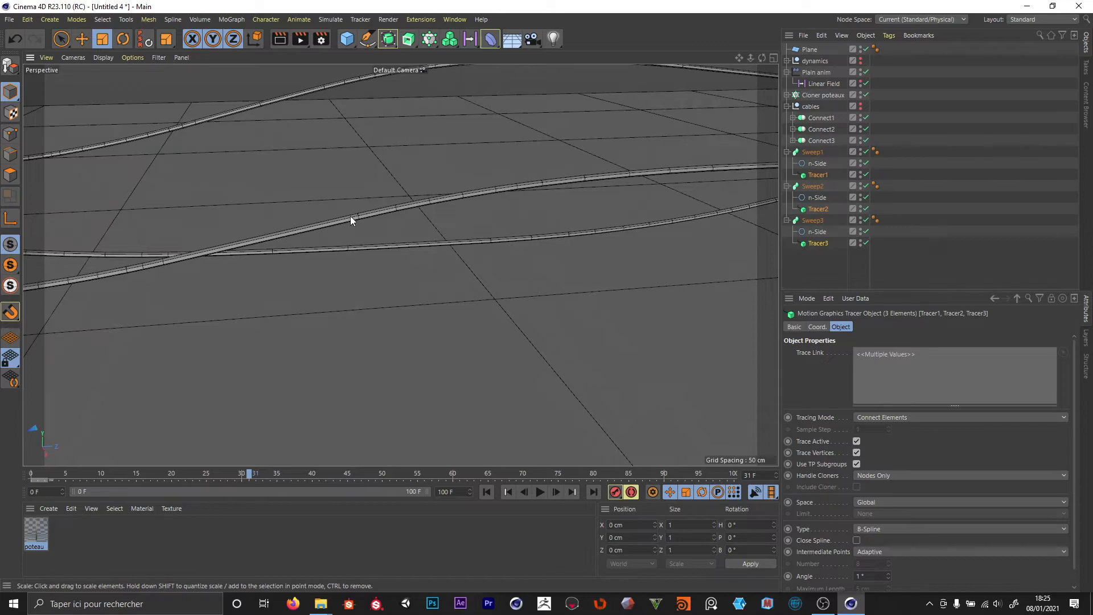
pyautogui.scroll(-4, 532, 259)
pyautogui.keyDown('alt'); pyautogui.moveTo(494, 223); pyautogui.dragTo(445, 196); pyautogui.keyUp('alt')
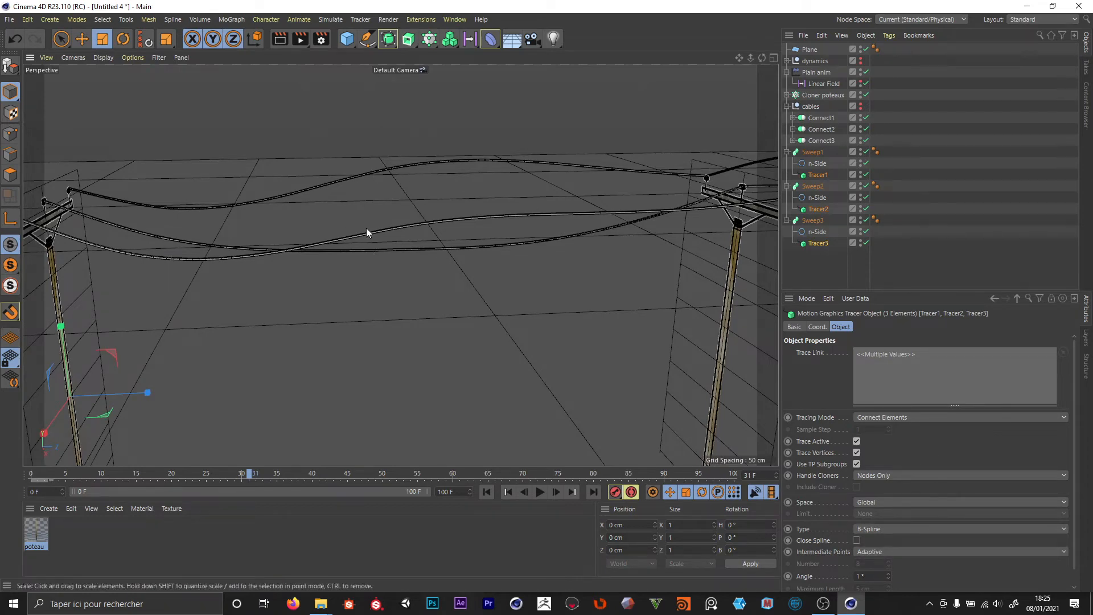
pyautogui.scroll(5, 367, 228)
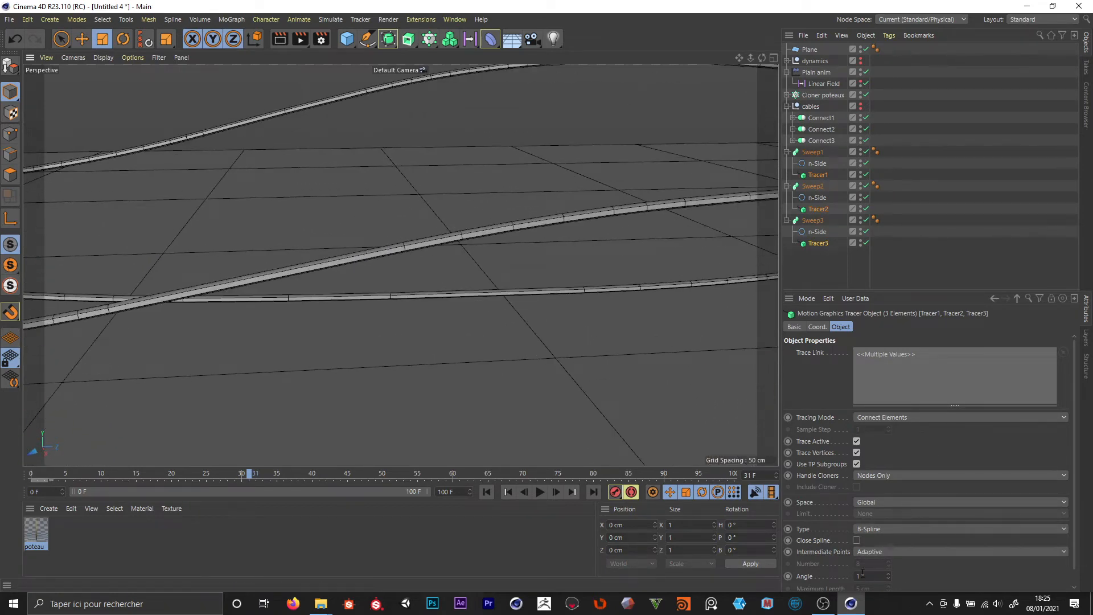
pyautogui.scroll(-8, 471, 291)
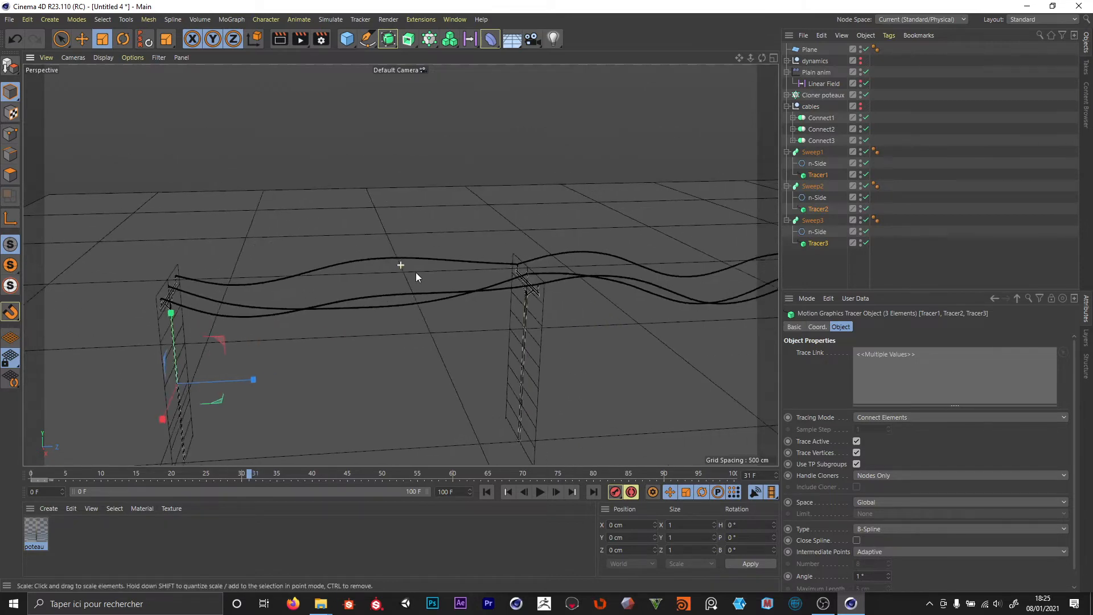
pyautogui.keyDown('alt'); pyautogui.moveTo(471, 281); pyautogui.dragTo(393, 234, button='middle'); pyautogui.keyUp('alt')
pyautogui.keyDown('alt'); pyautogui.moveTo(393, 235); pyautogui.dragTo(480, 236); pyautogui.keyUp('alt')
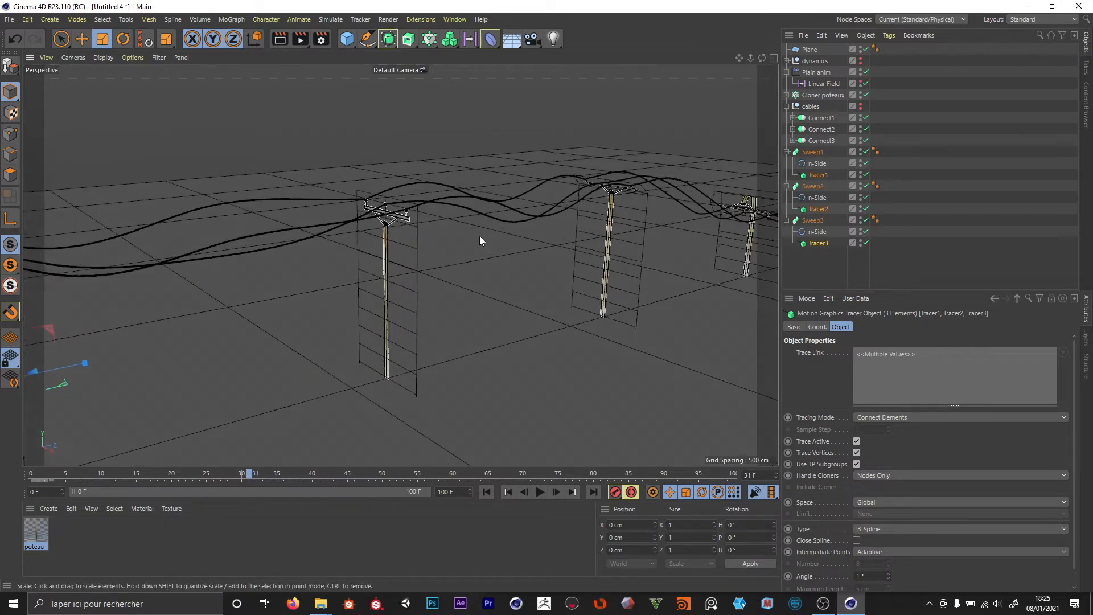
pyautogui.scroll(-3, 484, 237)
pyautogui.keyDown('alt'); pyautogui.moveTo(604, 259); pyautogui.dragTo(512, 259); pyautogui.keyUp('alt')
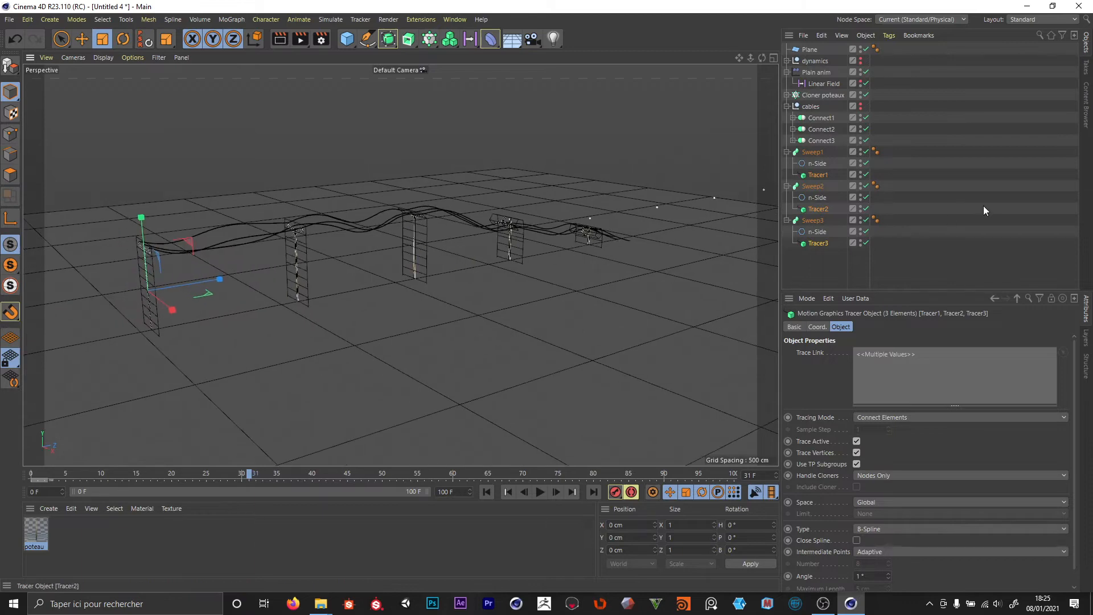
# Deselect all objects, resume playback to check the whole row of poles and cables, and move the playhead to frame 82.
pyautogui.click(978, 205)
pyautogui.click(540, 492)
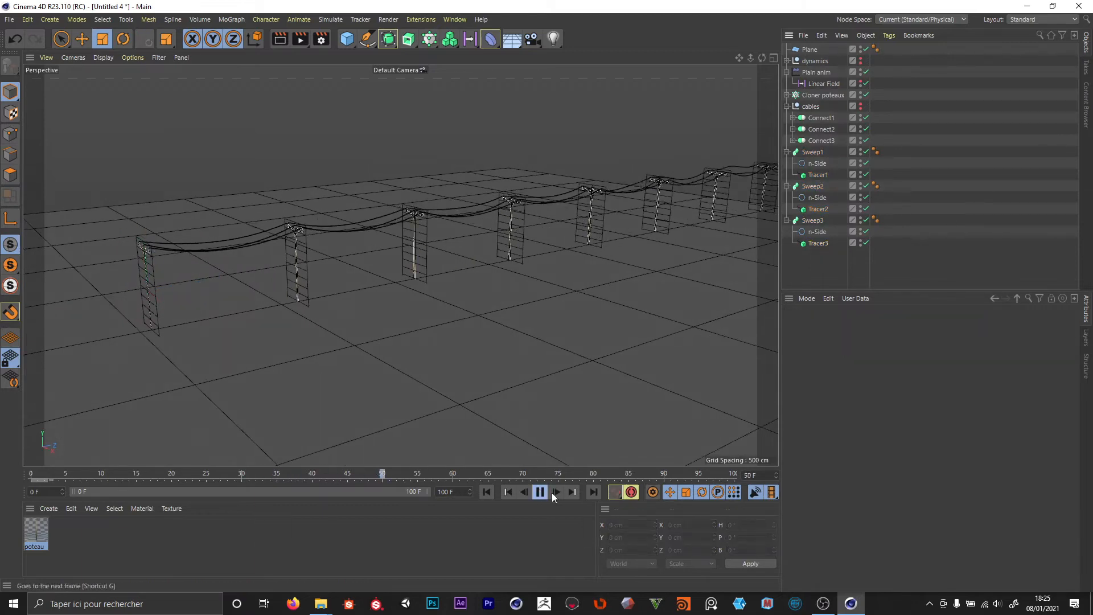
pyautogui.scroll(-2, 400, 348)
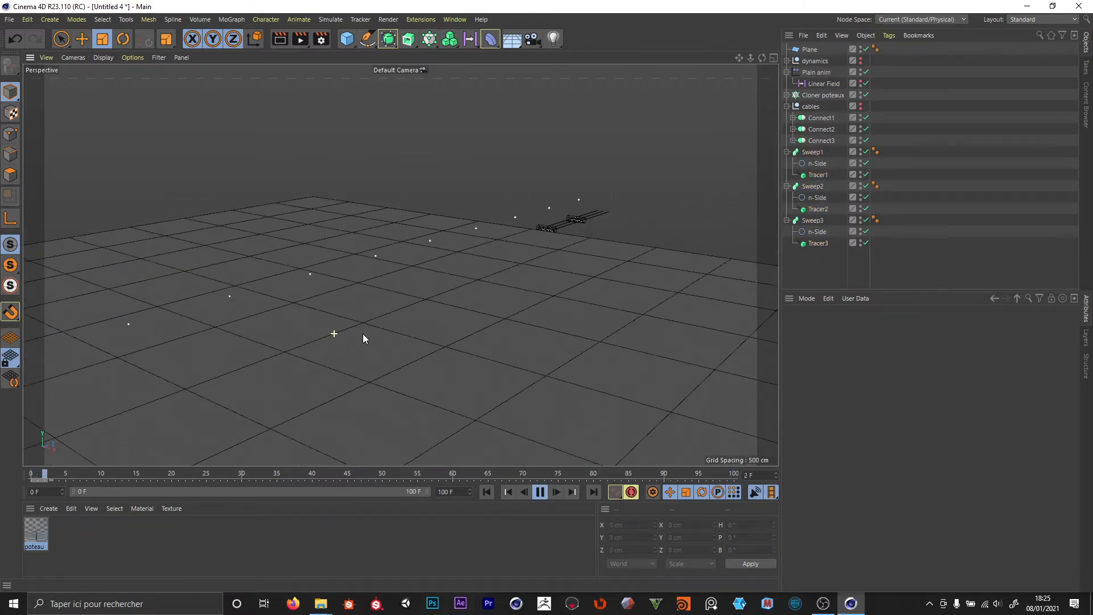
pyautogui.click(540, 492)
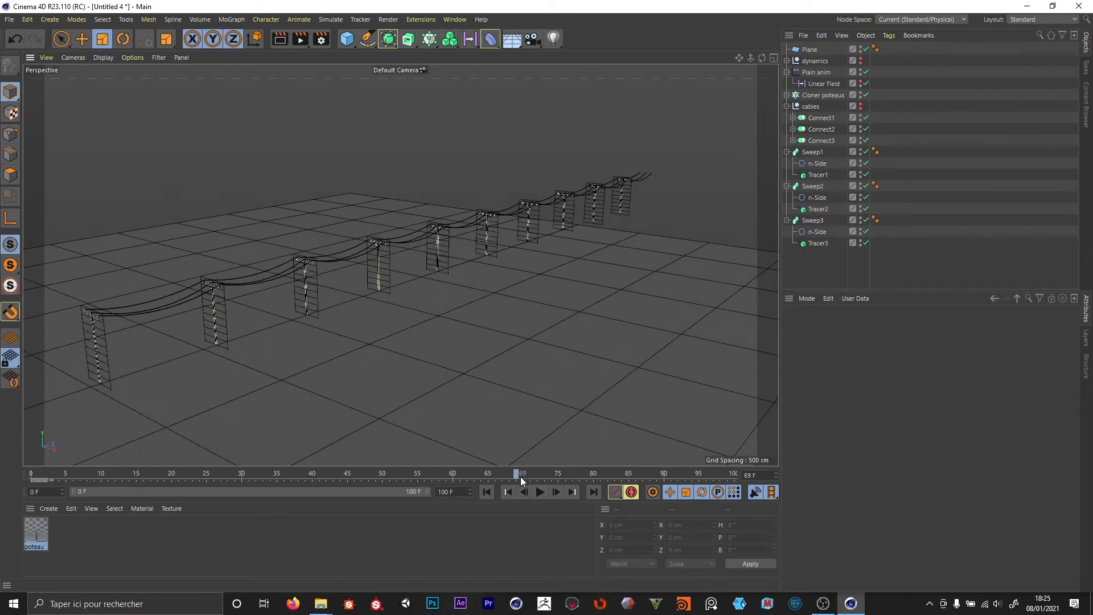
pyautogui.moveTo(520, 476); pyautogui.dragTo(608, 476)
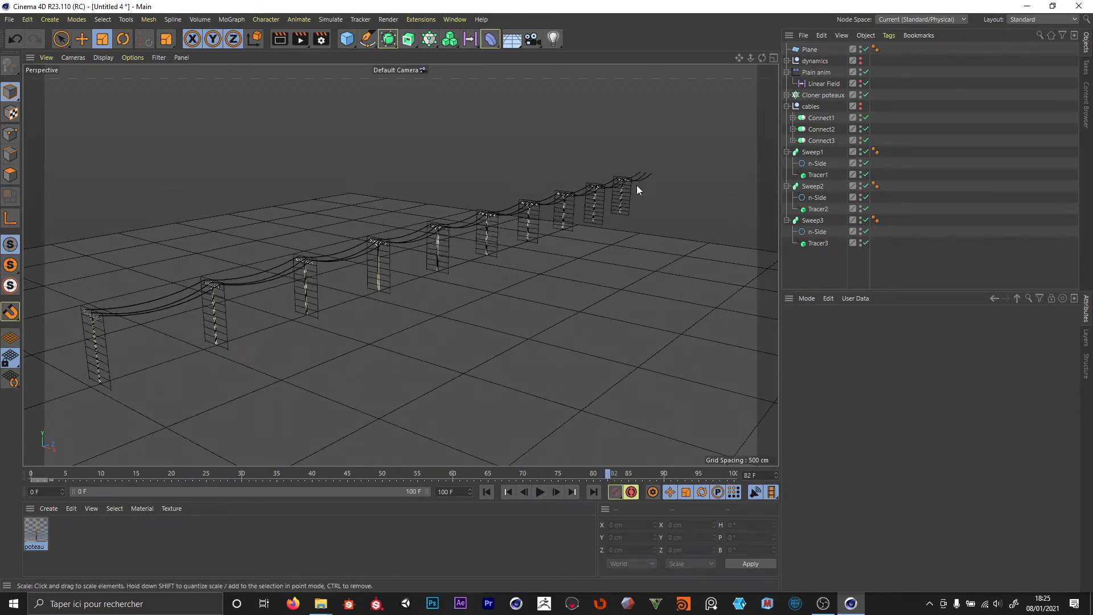
# Collapse Sweep1, Sweep2 and Sweep3 and move all three into the cables null.
pyautogui.click(786, 152)
pyautogui.click(786, 163)
pyautogui.click(787, 174)
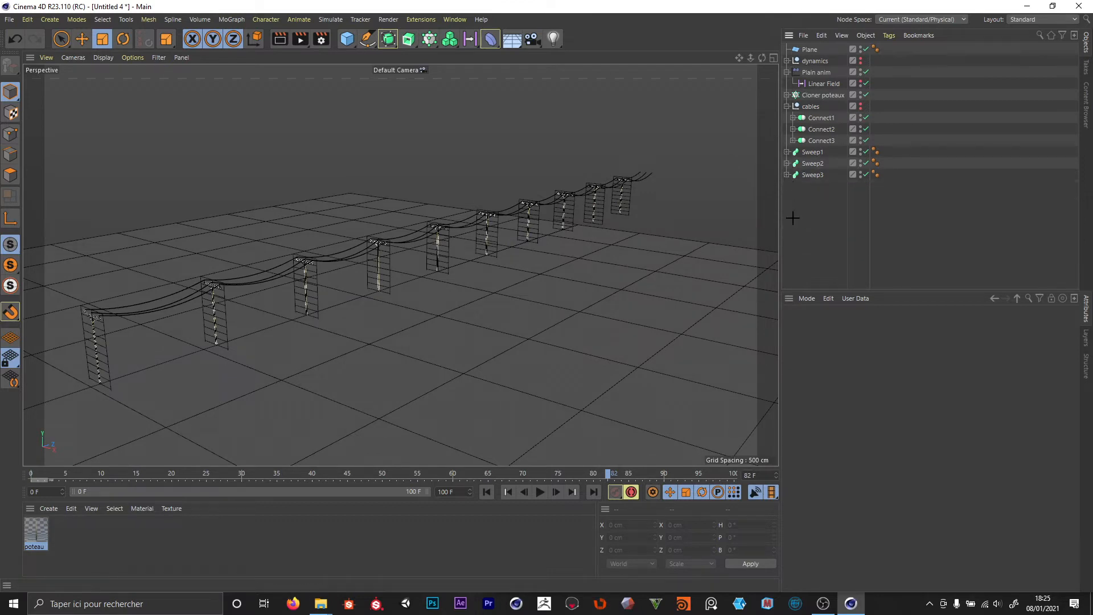
pyautogui.click(786, 106)
pyautogui.click(807, 107)
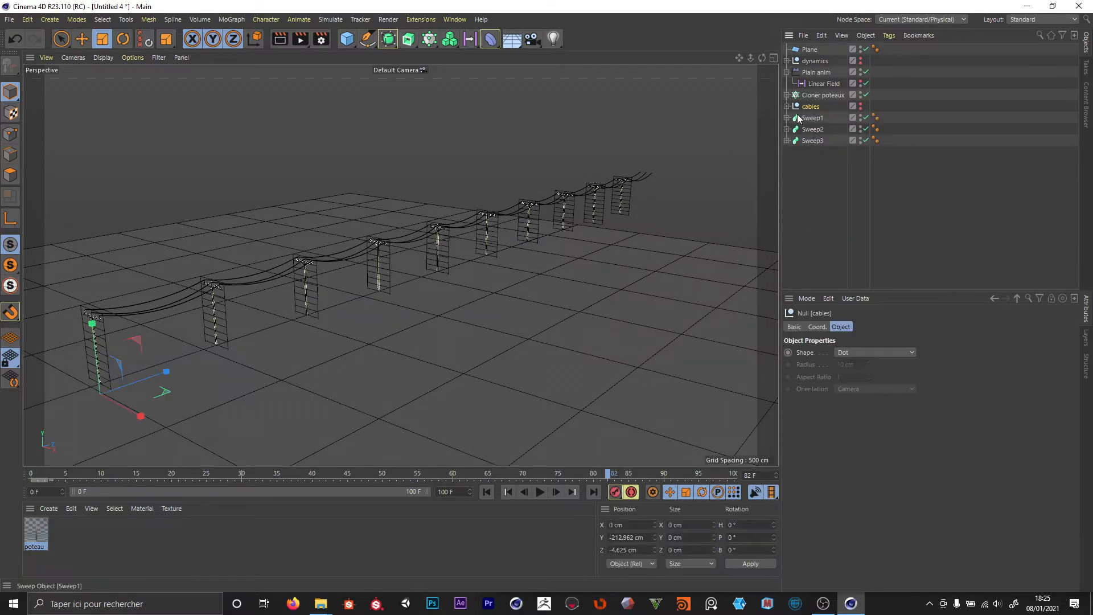
pyautogui.click(808, 119)
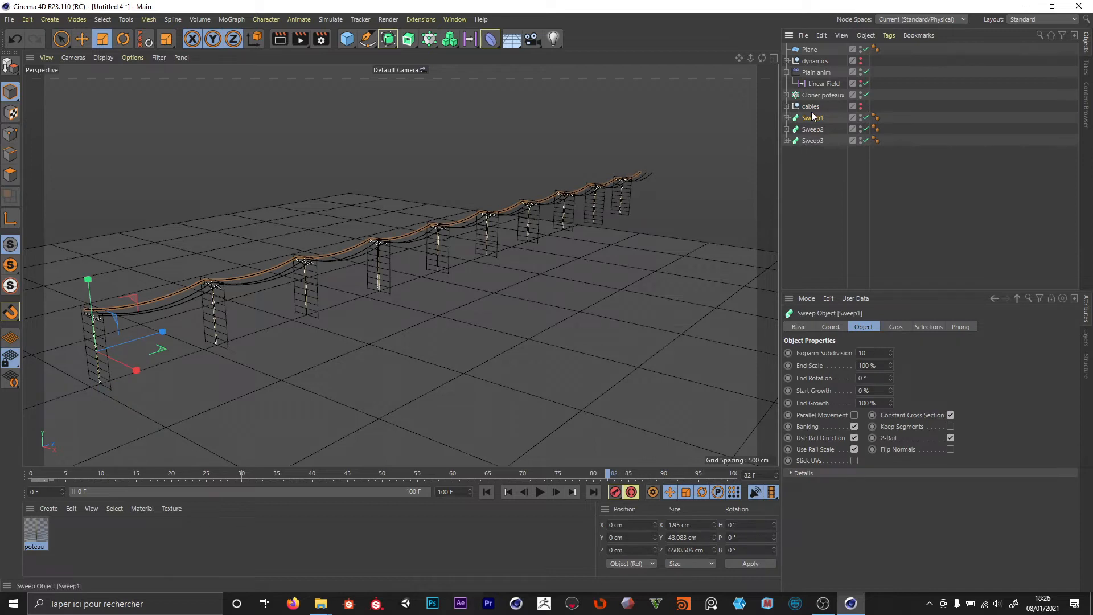
pyautogui.click(811, 106)
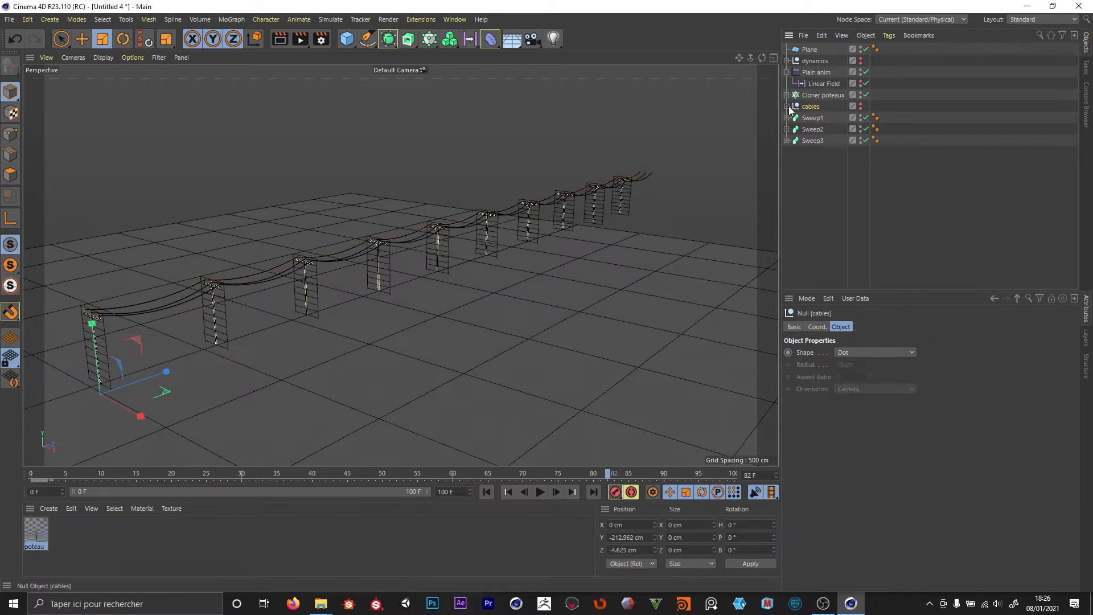
pyautogui.click(787, 107)
pyautogui.click(812, 152)
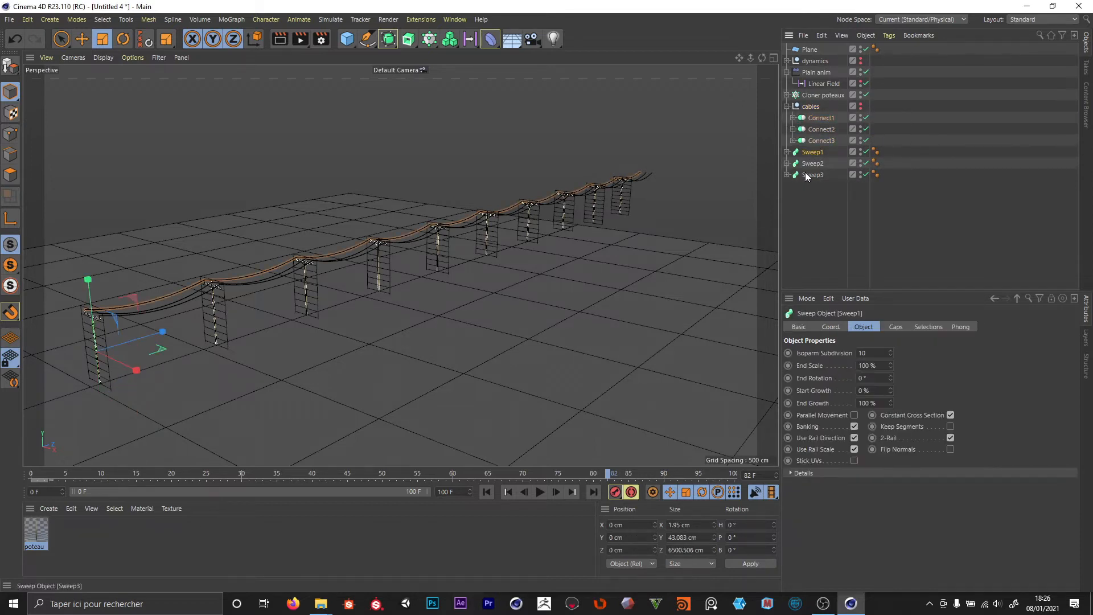
pyautogui.keyDown('shift'); pyautogui.click(806, 175); pyautogui.keyUp('shift')
pyautogui.moveTo(809, 171); pyautogui.dragTo(813, 117)
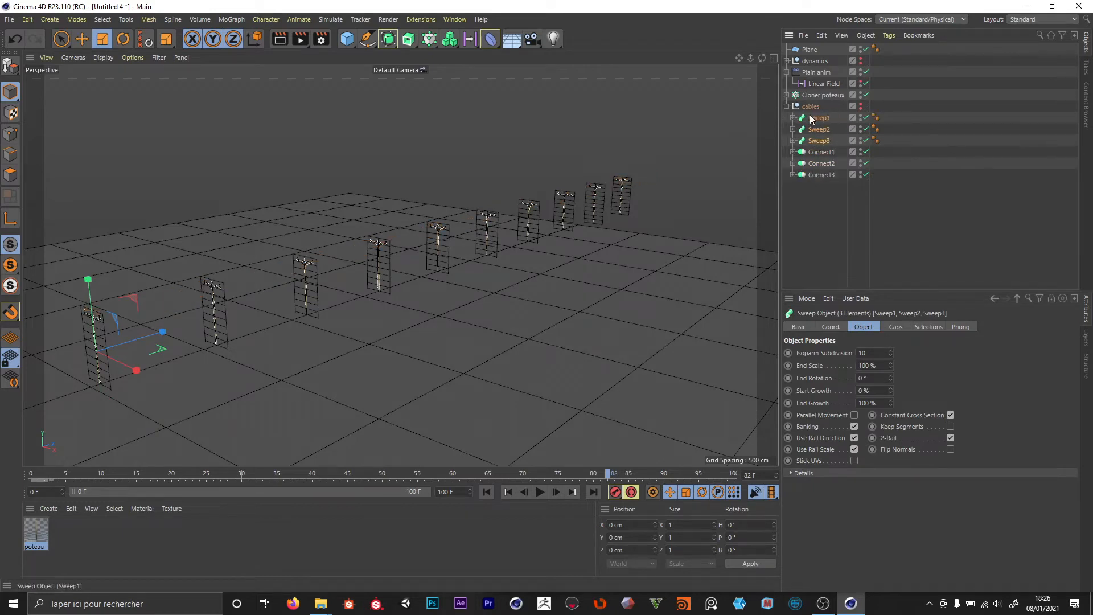
# Reset the visibility of the cables null to default and hide Connect1, Connect2 and Connect3 individually instead.
pyautogui.click(860, 106)
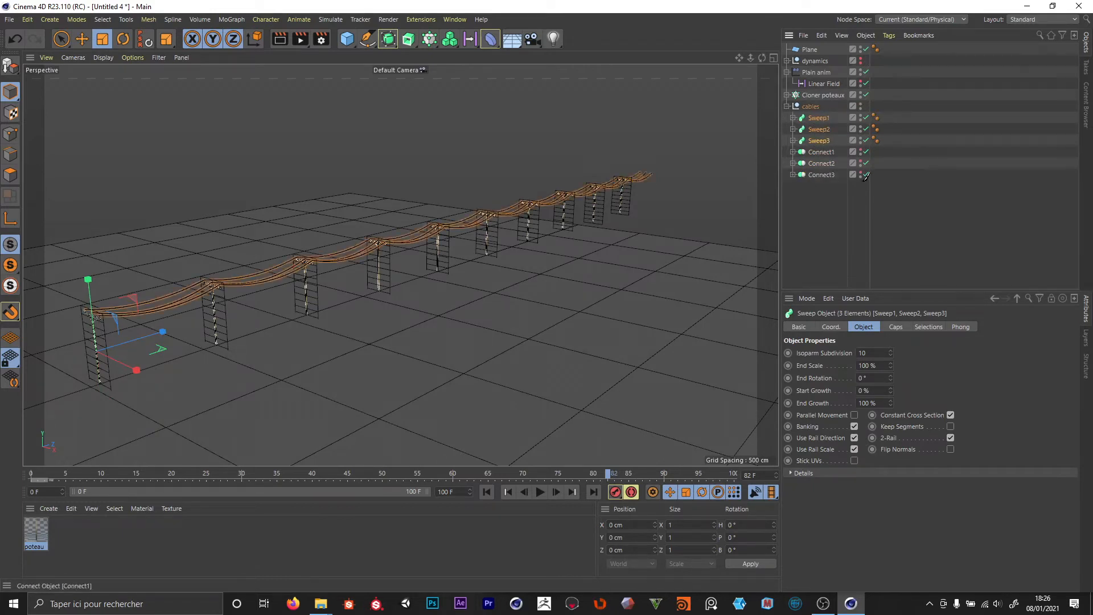
pyautogui.moveTo(861, 154); pyautogui.dragTo(862, 176)
pyautogui.click(834, 209)
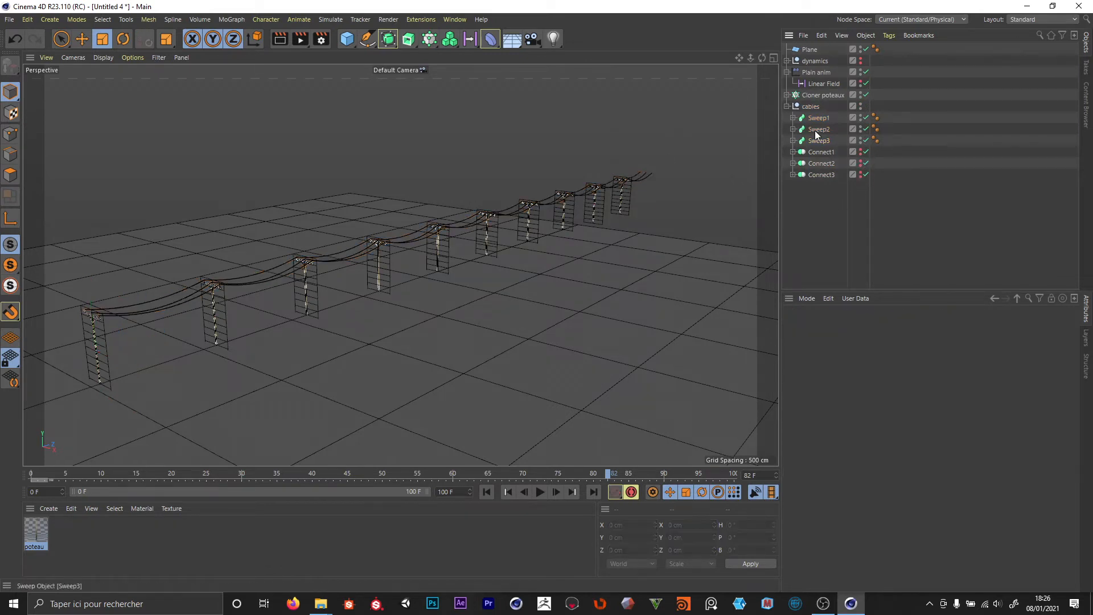
# Move Connect1, Connect2 and Connect3 above the three sweeps inside the cables null and clear the selection.
pyautogui.click(820, 152)
pyautogui.keyDown('shift'); pyautogui.click(820, 175); pyautogui.keyUp('shift')
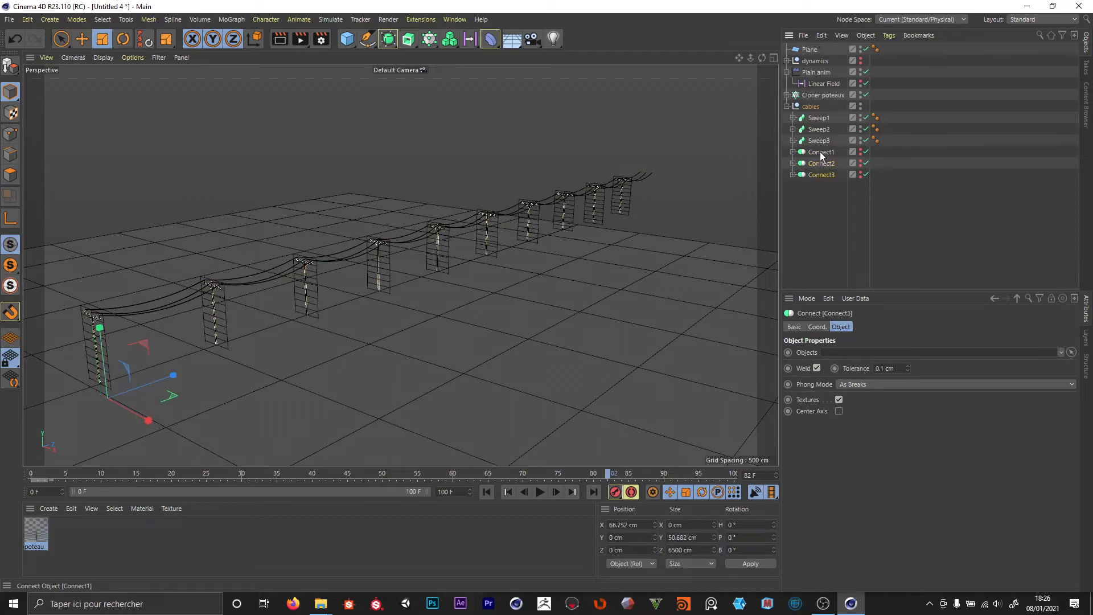
pyautogui.moveTo(820, 154); pyautogui.dragTo(819, 114)
pyautogui.click(817, 227)
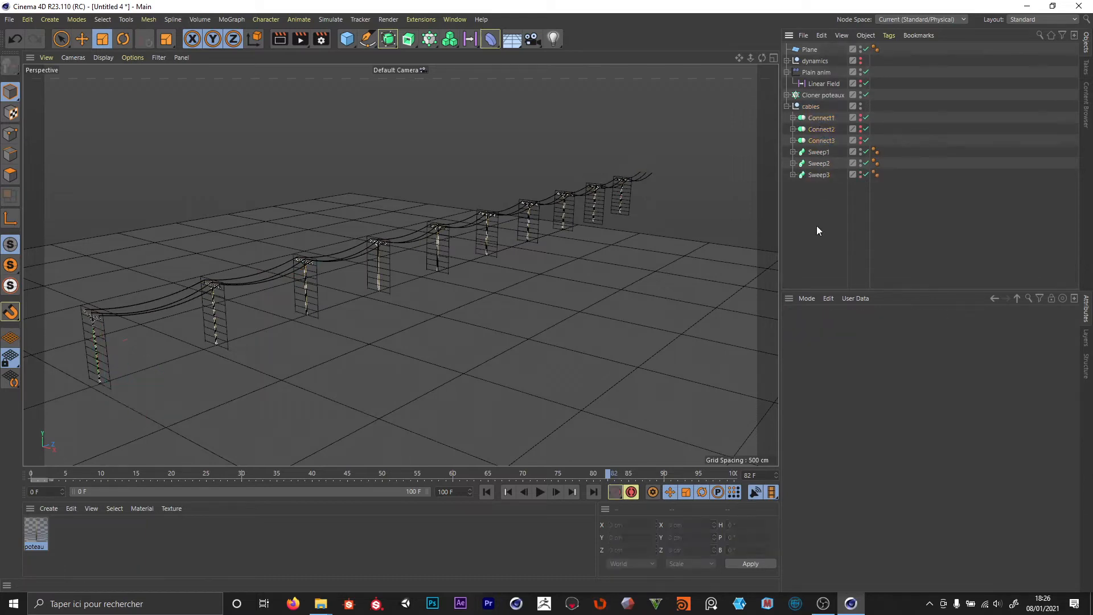
# Review the Cloner poteaux settings, collapse the cables null and clear the selection.
pyautogui.keyDown('alt'); pyautogui.moveTo(309, 257); pyautogui.dragTo(470, 229); pyautogui.keyUp('alt')
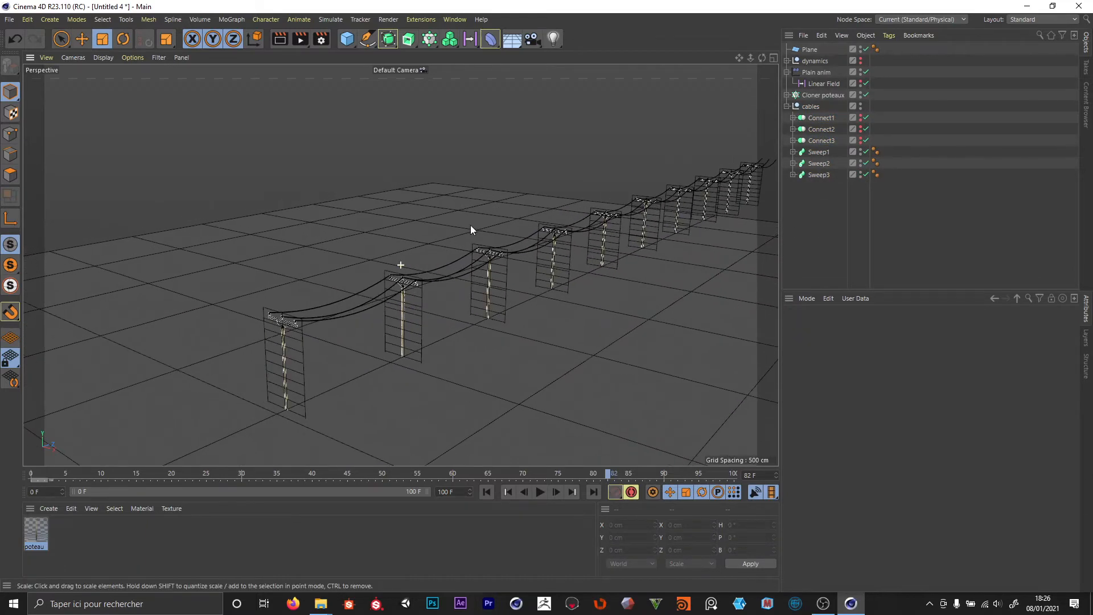
pyautogui.click(814, 95)
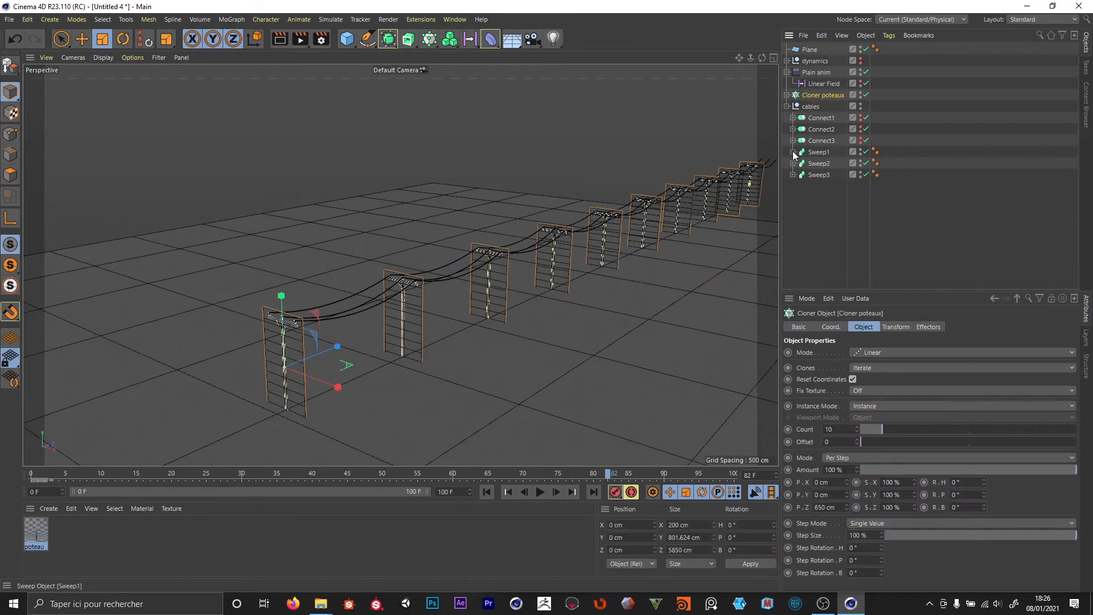
pyautogui.click(793, 152)
pyautogui.click(793, 152)
pyautogui.keyDown('alt'); pyautogui.moveTo(517, 259); pyautogui.dragTo(433, 256, button='middle'); pyautogui.keyUp('alt')
pyautogui.click(787, 106)
pyautogui.click(429, 86)
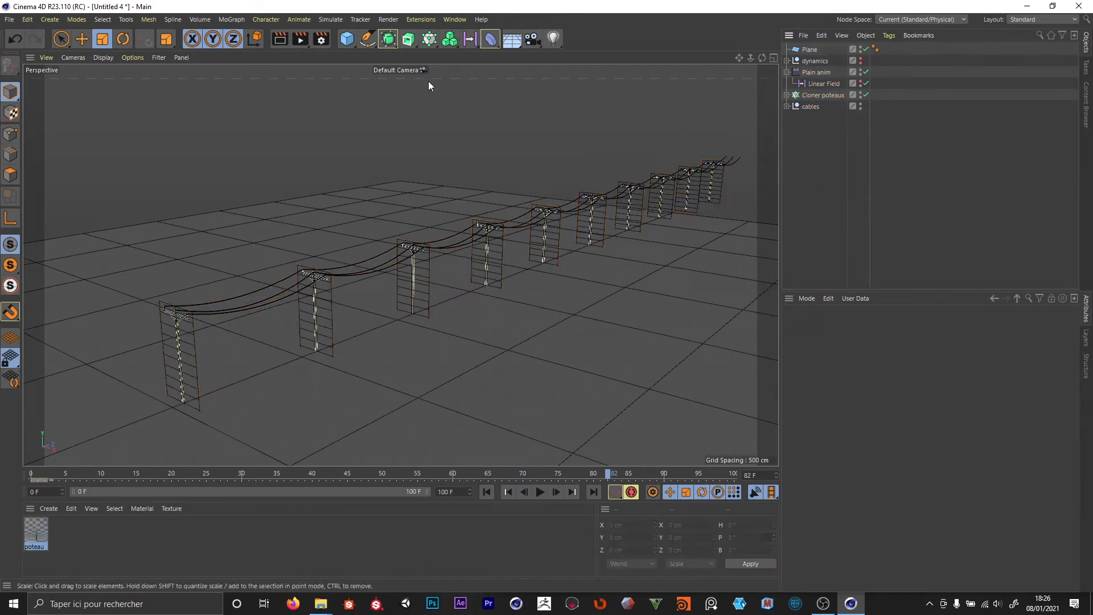
# Create a null object and place Plain anim, Cloner poteaux and cables inside it.
pyautogui.click(347, 39)
pyautogui.click(372, 49)
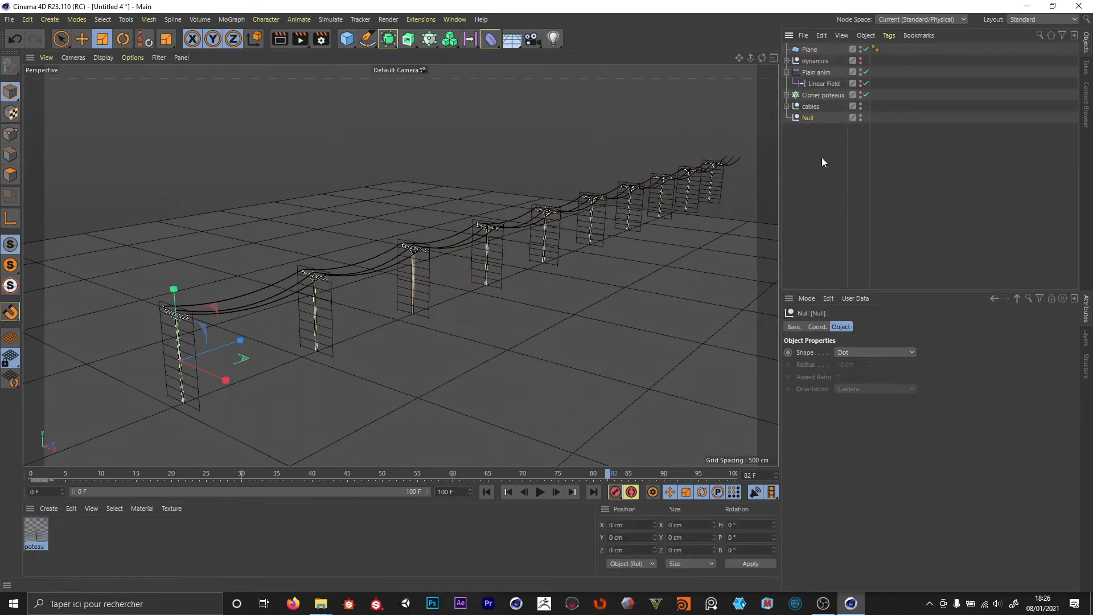
pyautogui.keyDown('shift'); pyautogui.click(807, 70); pyautogui.keyUp('shift')
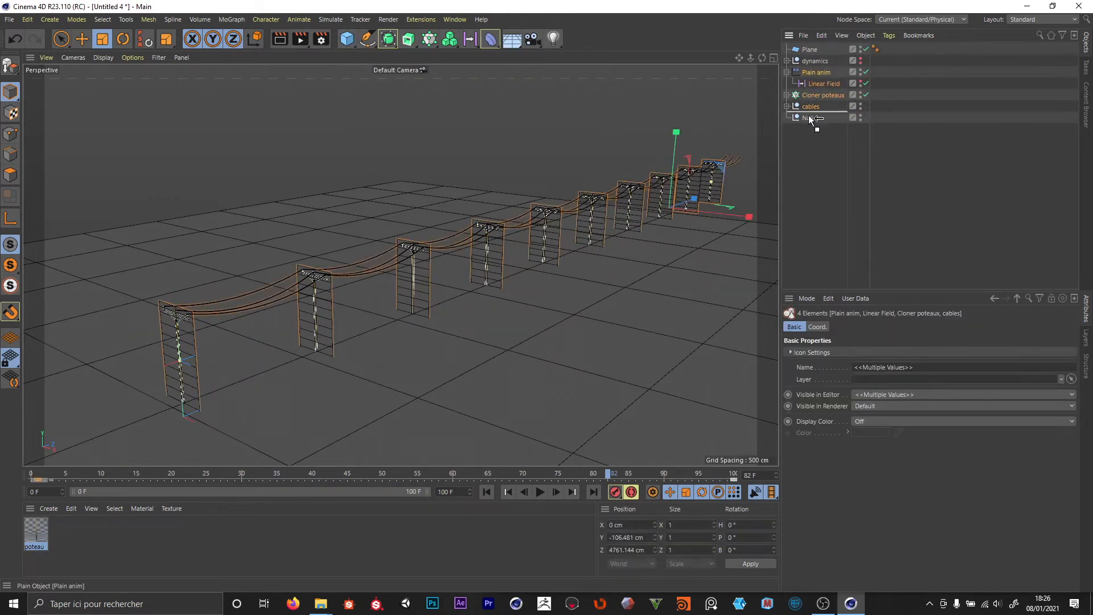
pyautogui.moveTo(808, 118); pyautogui.dragTo(808, 117)
# Rename the new parent null "poteau".
pyautogui.doubleClick(812, 73)
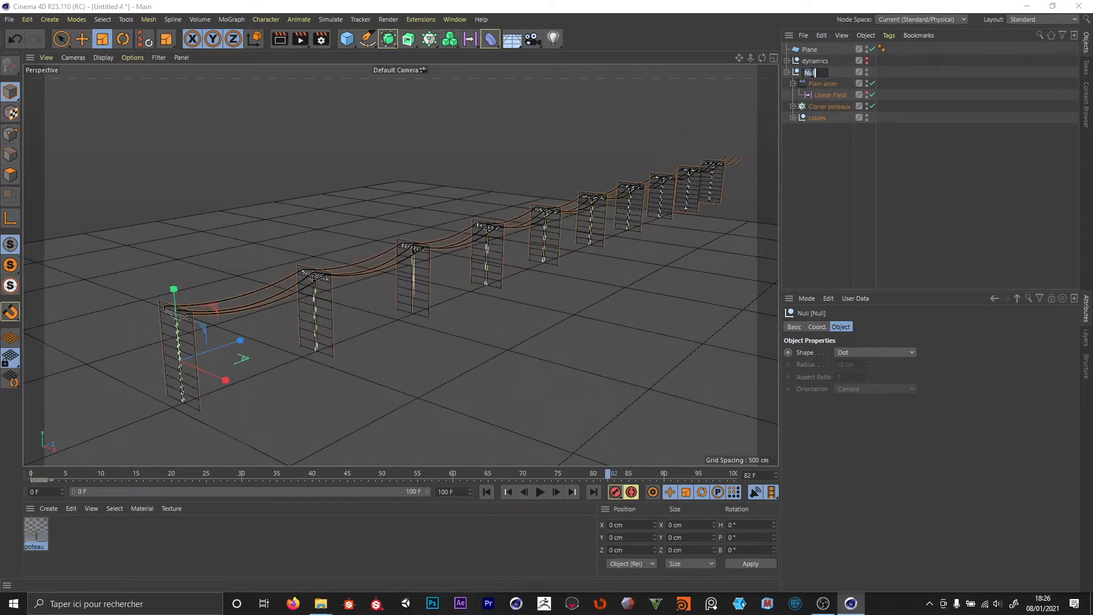
pyautogui.write('poteau')
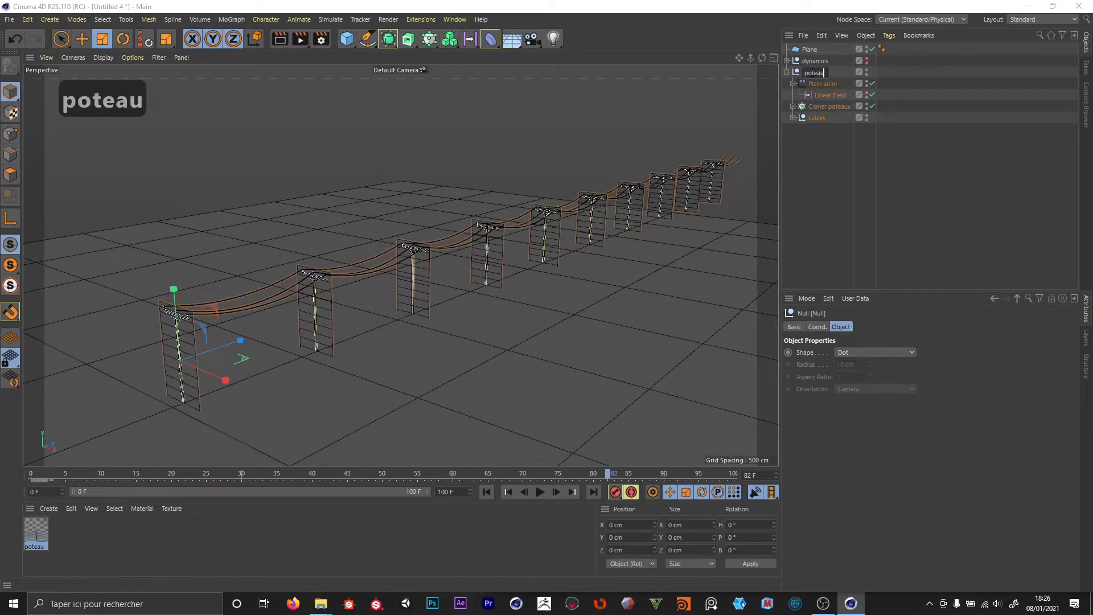
pyautogui.press('Return')
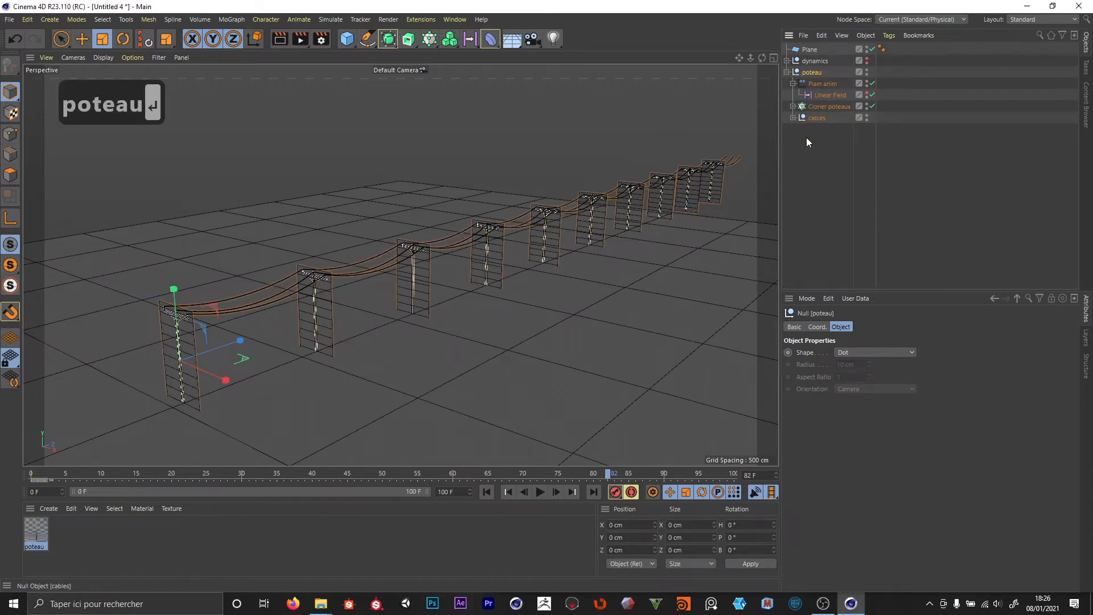
pyautogui.click(818, 176)
# Add an XPresso tag to the poteau null and move its editor window clear of the object list.
pyautogui.click(808, 74)
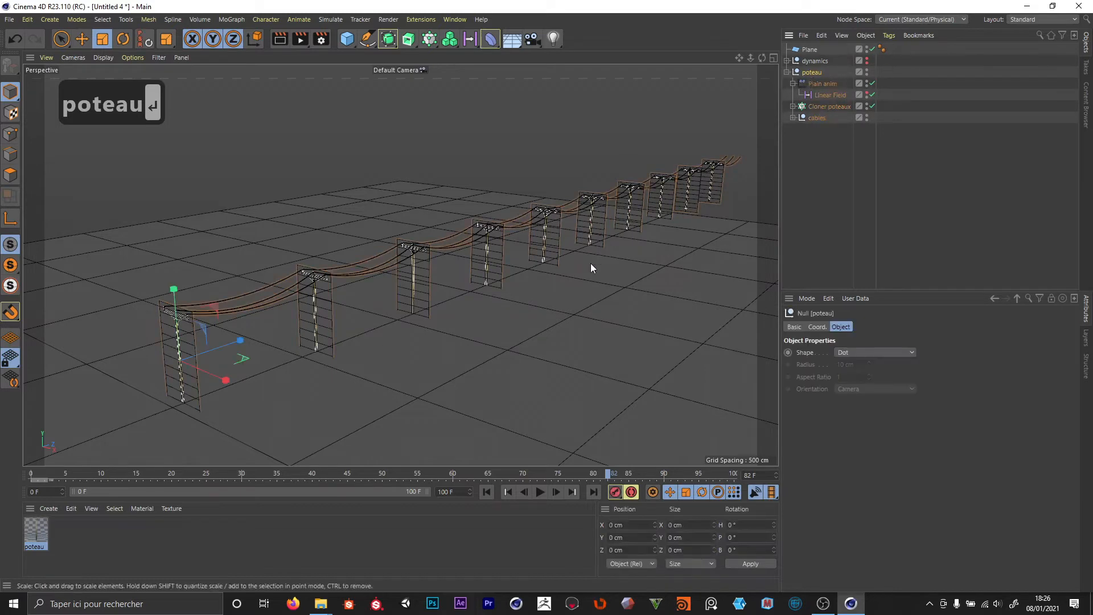
pyautogui.click(889, 36)
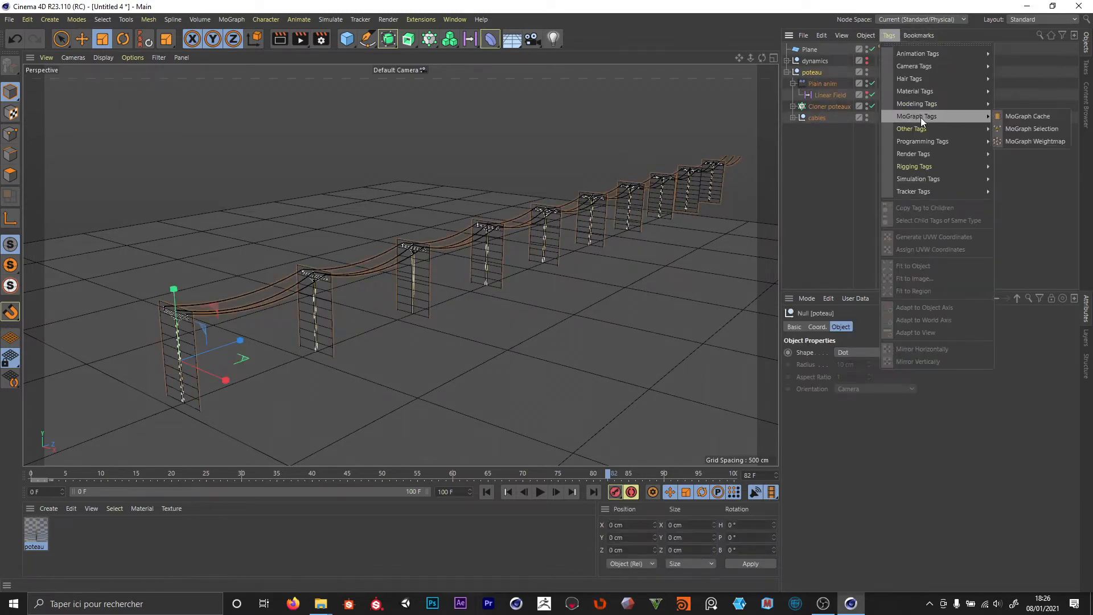
pyautogui.moveTo(925, 141)
pyautogui.click(1009, 172)
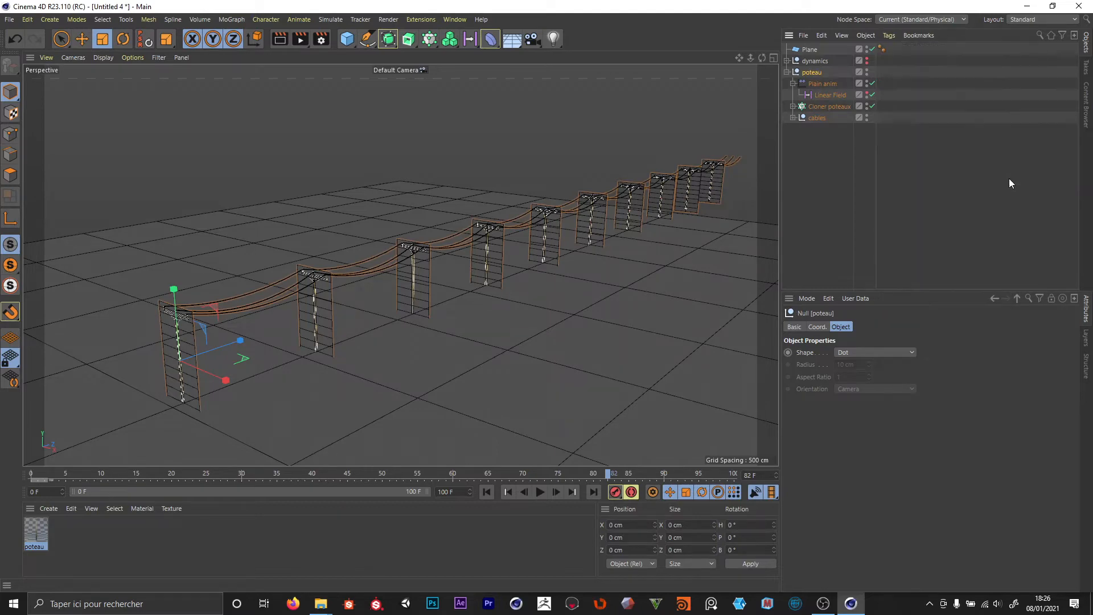
pyautogui.moveTo(871, 170); pyautogui.dragTo(372, 217)
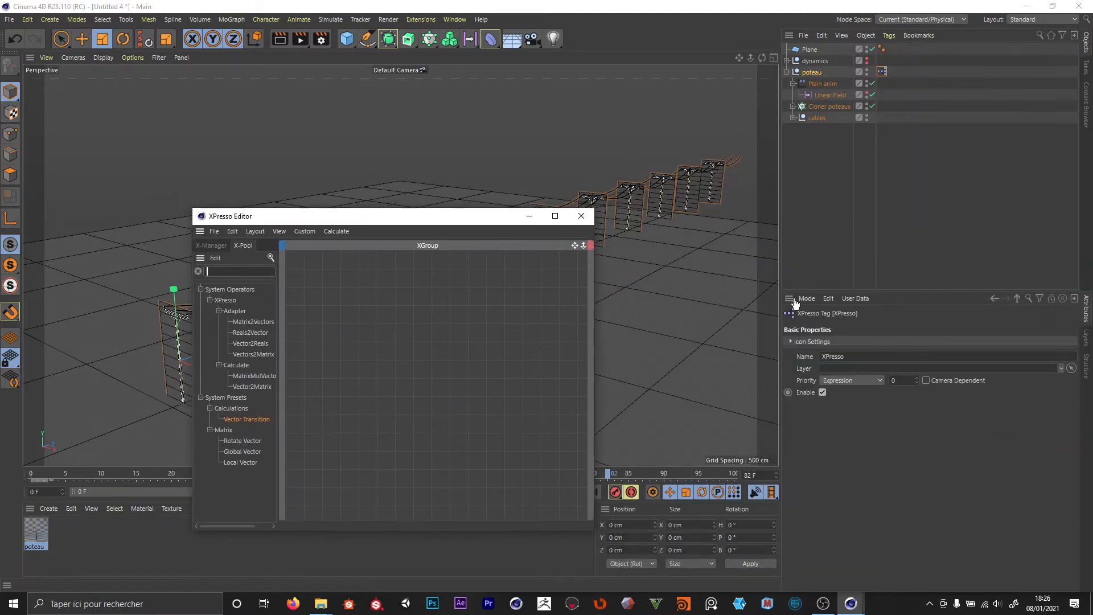
# Create a user data entry named "nombre de poteaux" on the XPresso tag.
pyautogui.click(851, 297)
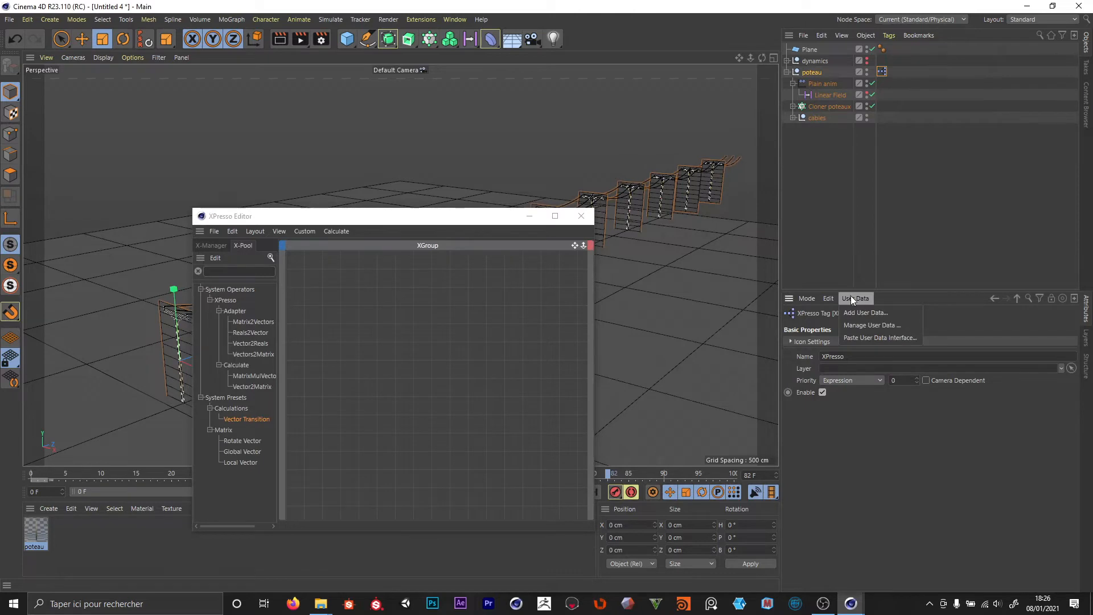
pyautogui.click(859, 325)
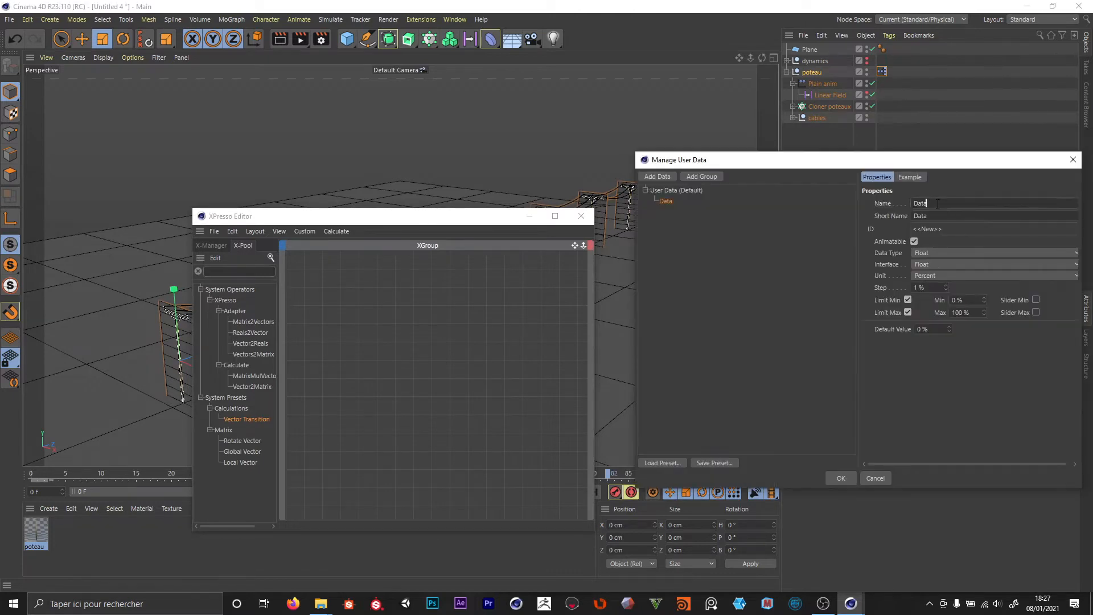
pyautogui.doubleClick(936, 204)
pyautogui.write('nom')
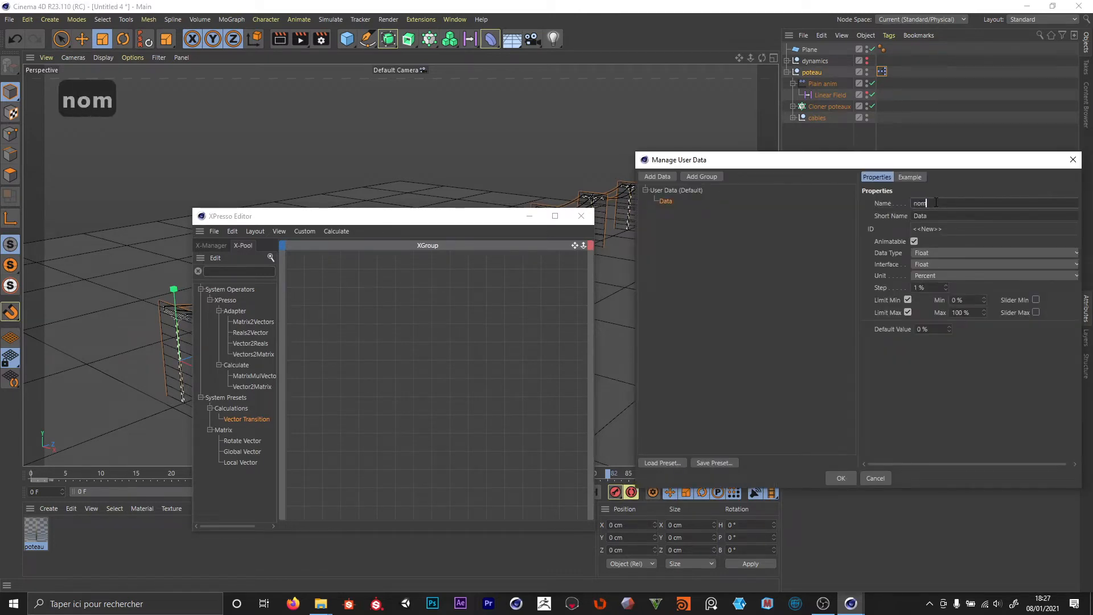
pyautogui.write('bre de poteaux')
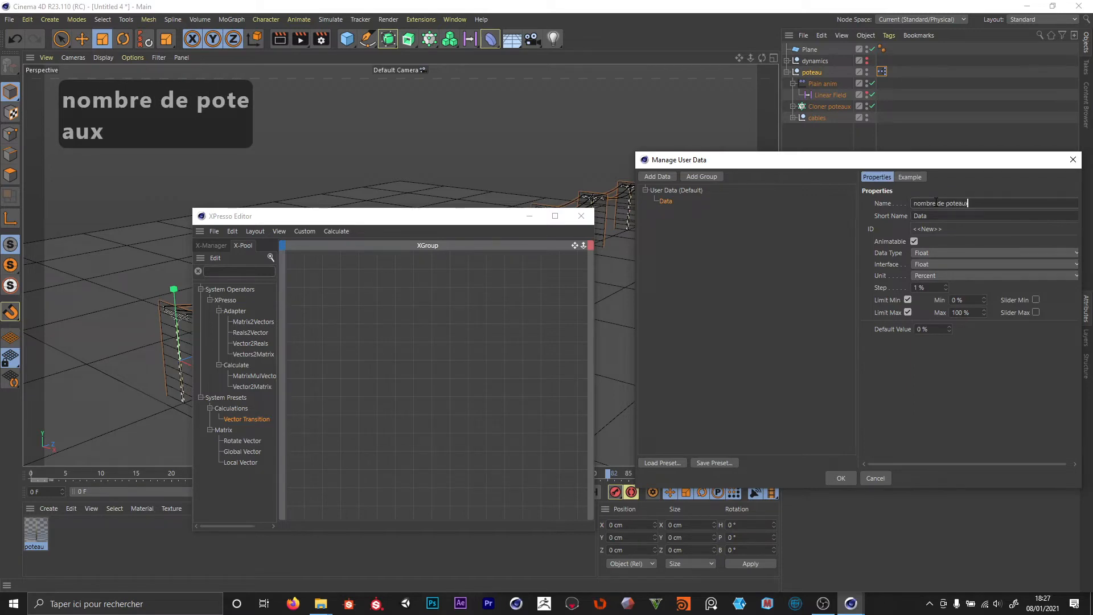
# Give the nombre de poteaux entry the Float data type, a Float Slider interface and the Real unit.
pyautogui.click(935, 251)
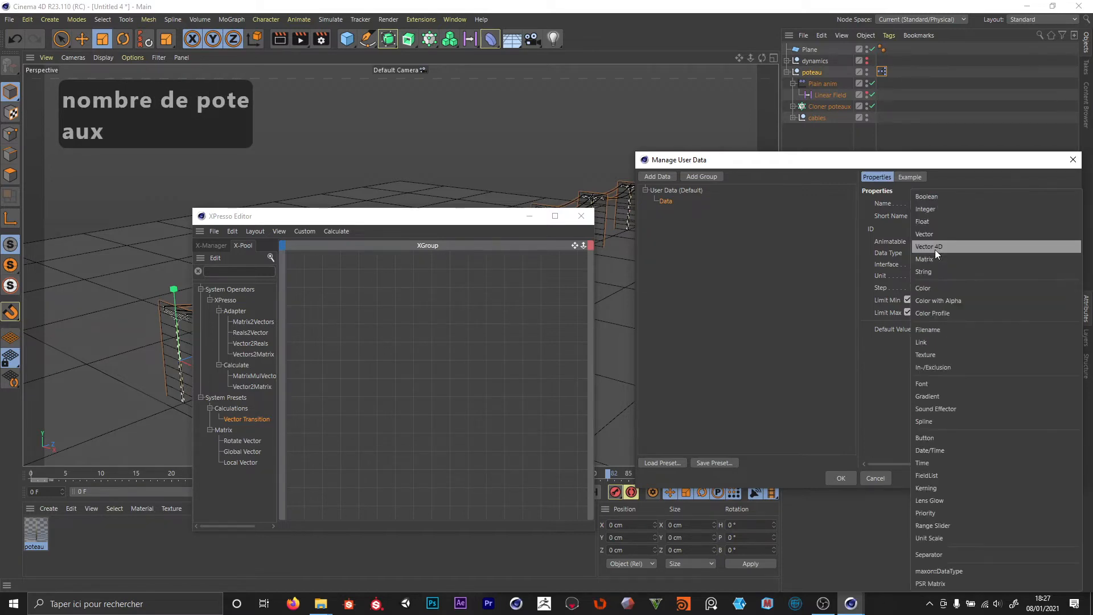
pyautogui.click(945, 221)
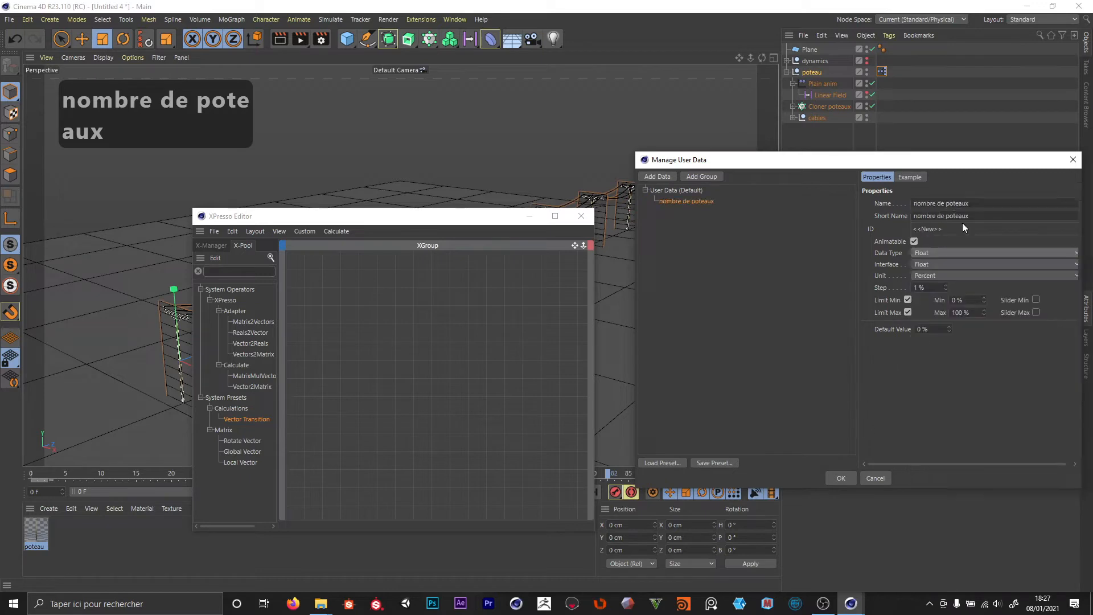
pyautogui.click(944, 264)
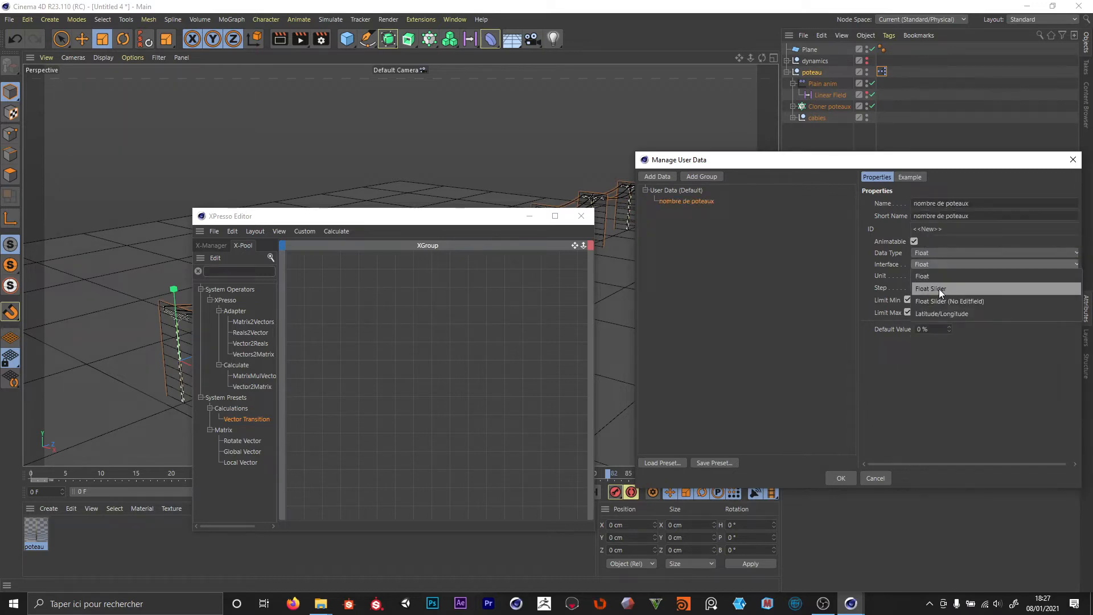
pyautogui.click(938, 289)
pyautogui.click(917, 276)
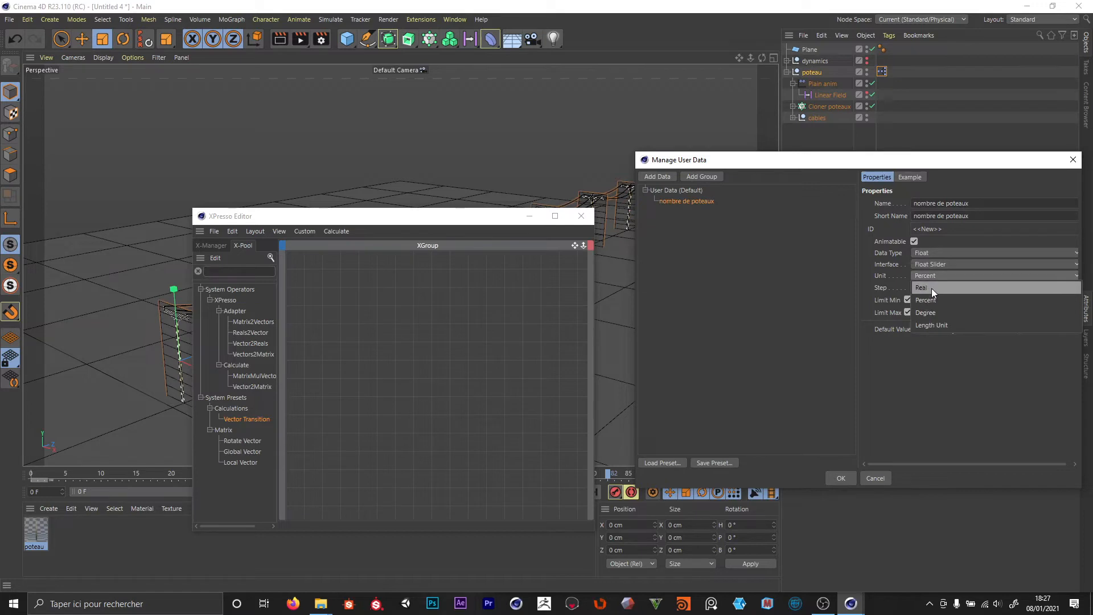
pyautogui.click(931, 290)
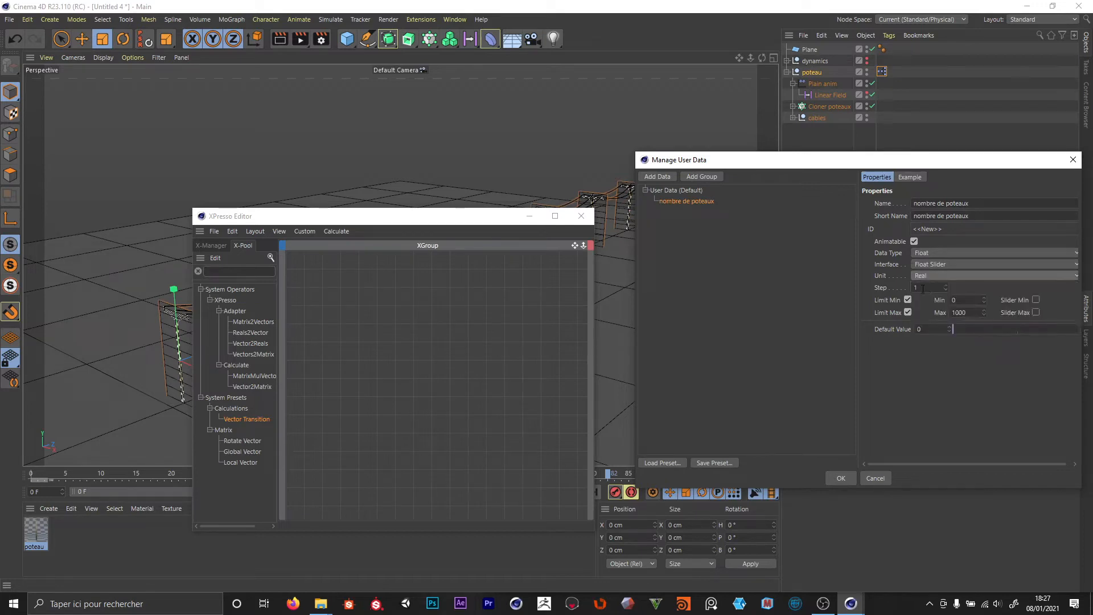
# Set the entry's maximum to 100 and its default value to 10, and save the user data.
pyautogui.click(916, 288)
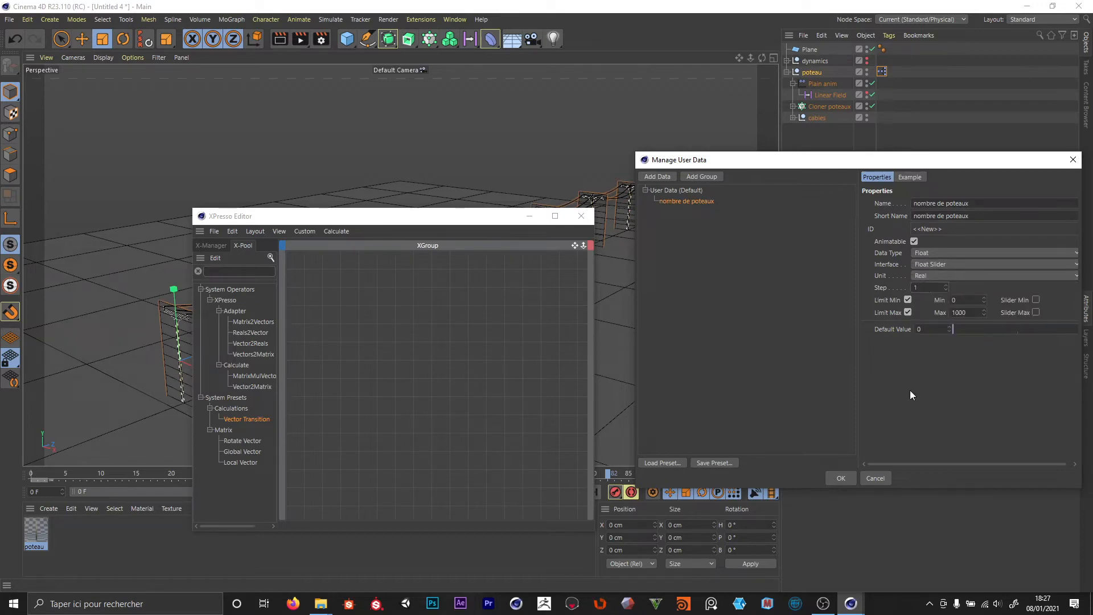
pyautogui.moveTo(411, 216); pyautogui.dragTo(371, 271)
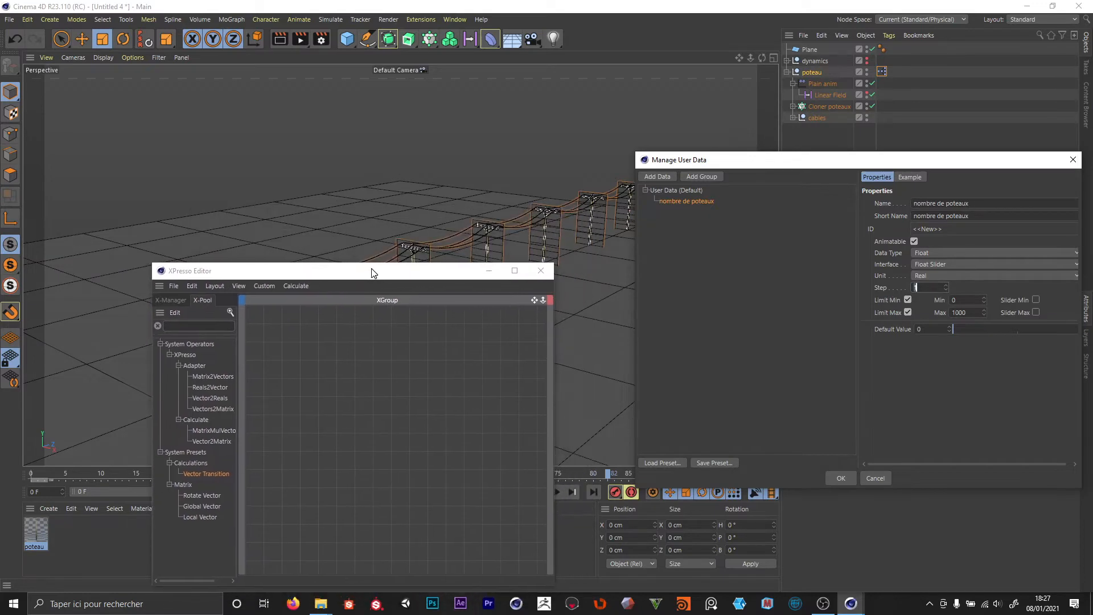
pyautogui.click(966, 314)
pyautogui.write('100')
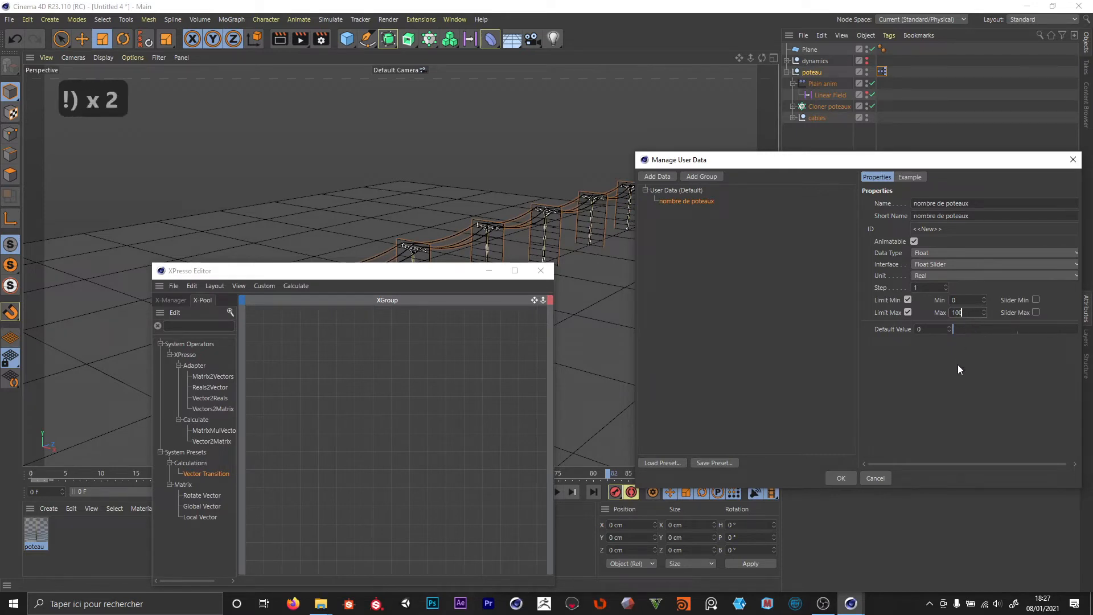
pyautogui.click(932, 329)
pyautogui.write('10')
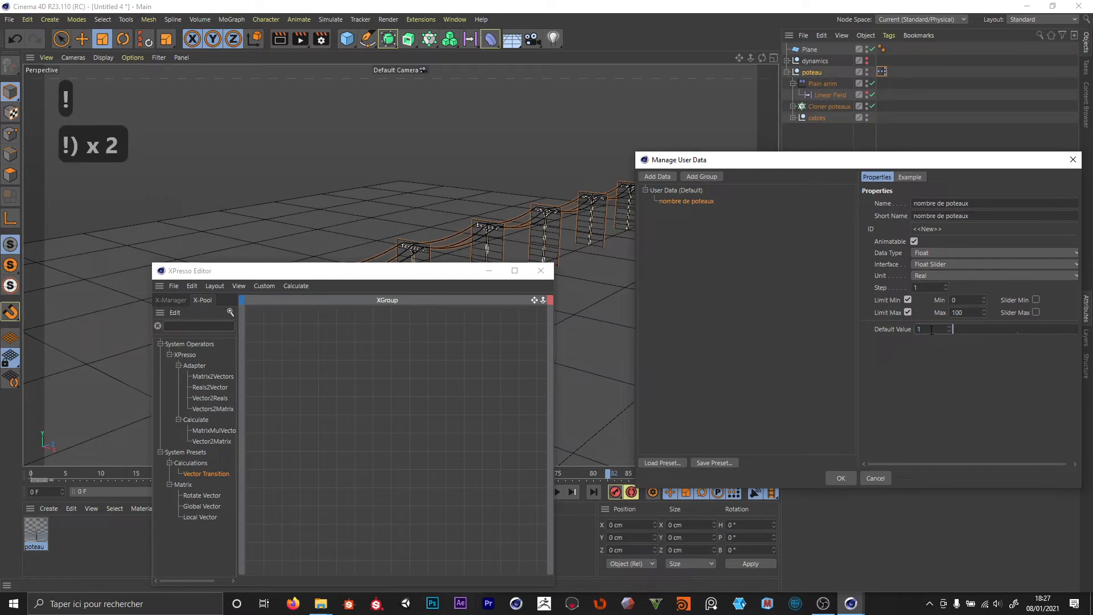
pyautogui.click(840, 478)
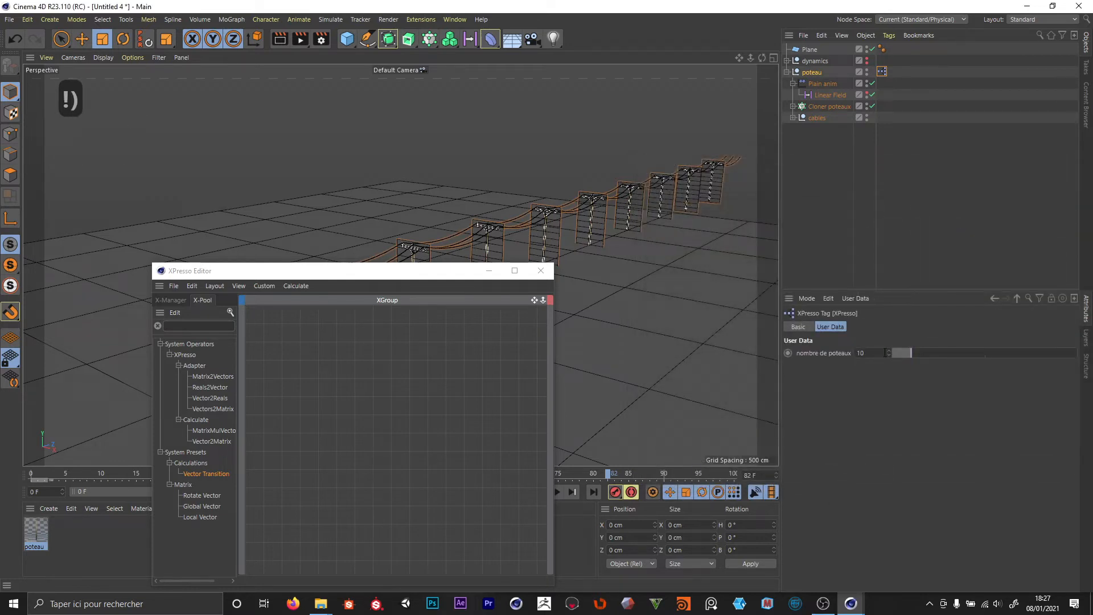
# Add the poteau null as a node in the XPresso graph.
pyautogui.click(813, 72)
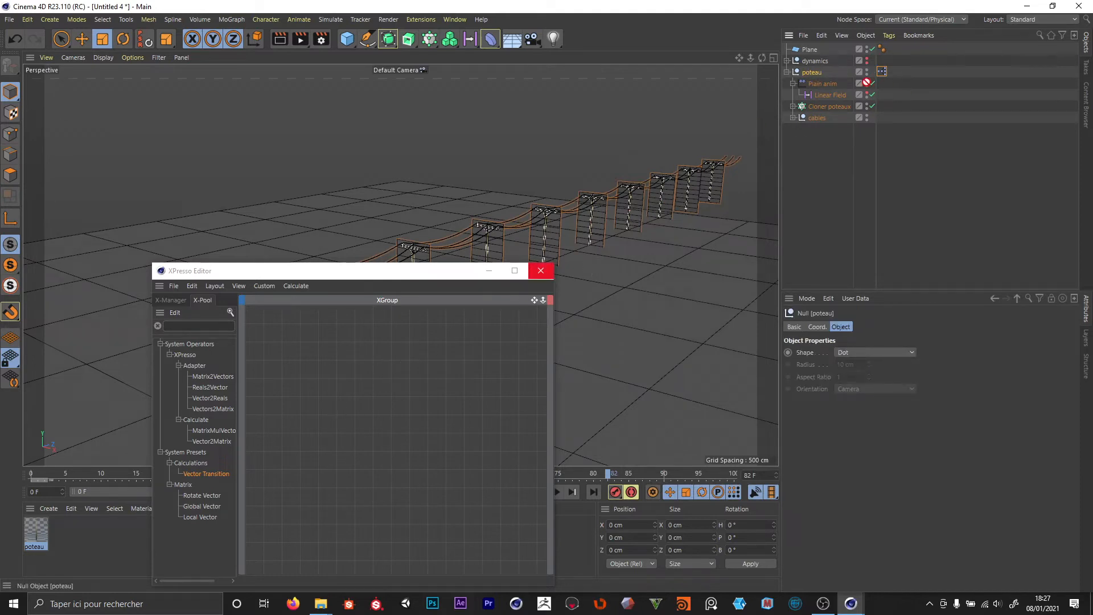
pyautogui.moveTo(350, 403); pyautogui.dragTo(348, 399)
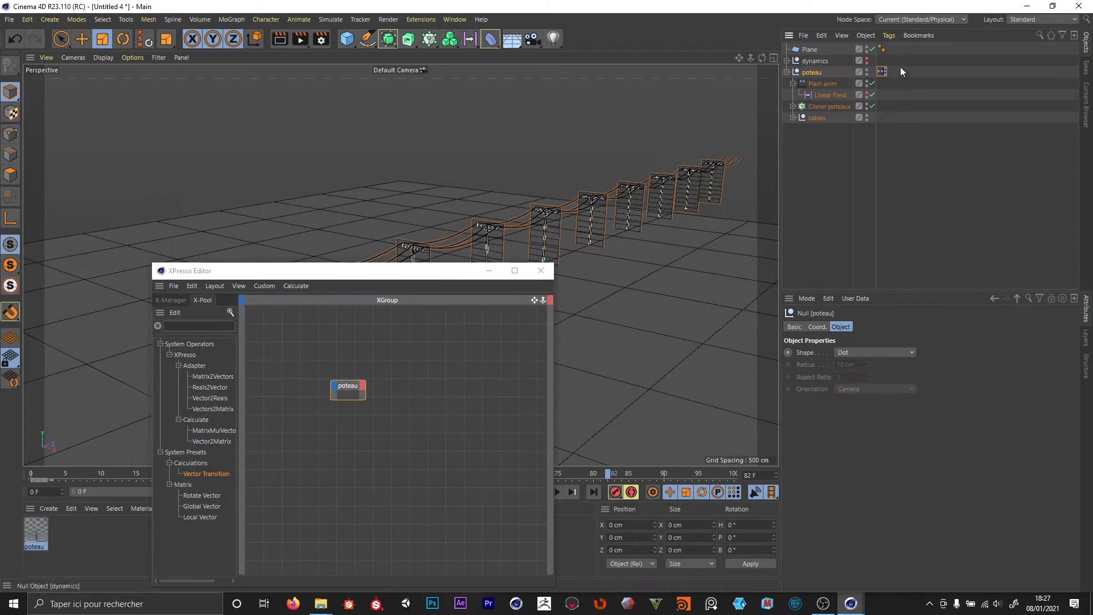
# Copy the nombre de poteaux entry from the XPresso tag's user data and remove it from the tag.
pyautogui.click(881, 71)
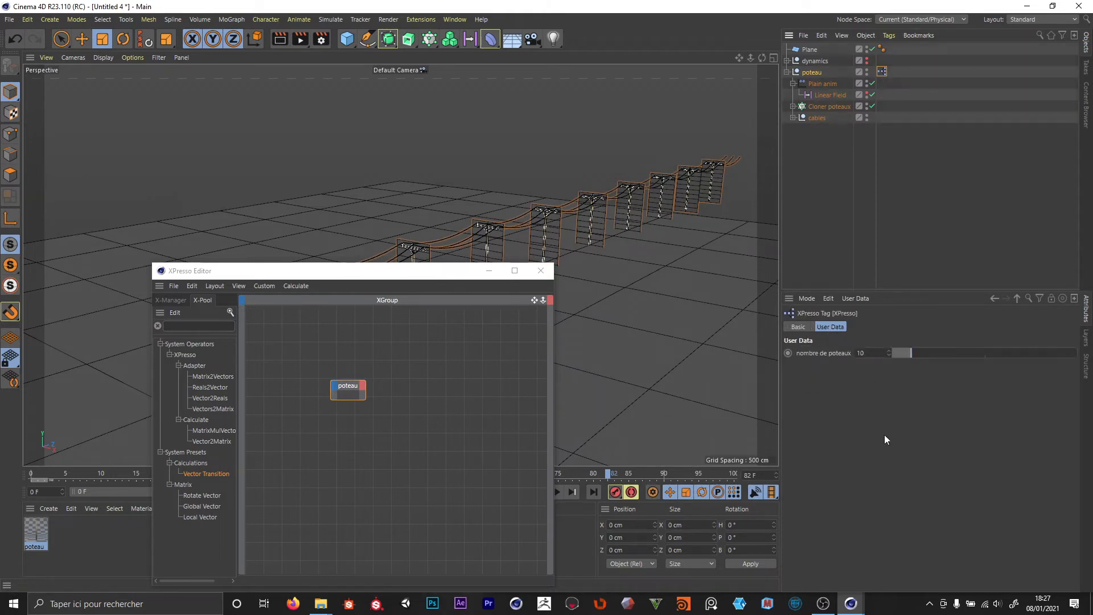
pyautogui.click(854, 299)
pyautogui.click(852, 324)
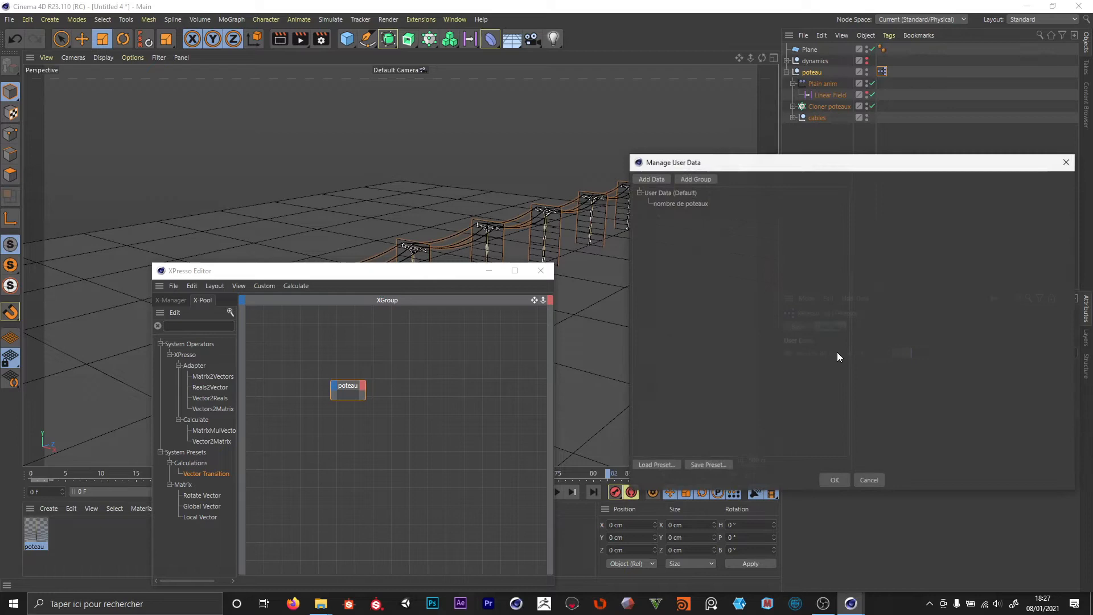
pyautogui.click(681, 203)
pyautogui.rightClick(681, 203)
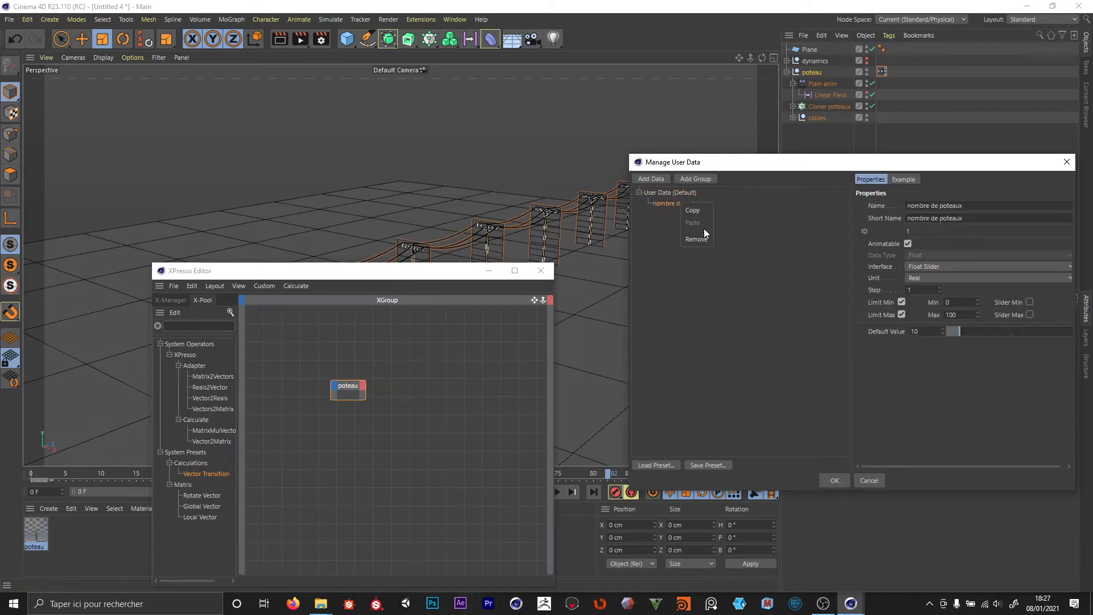
pyautogui.rightClick(679, 203)
pyautogui.click(695, 240)
pyautogui.click(832, 481)
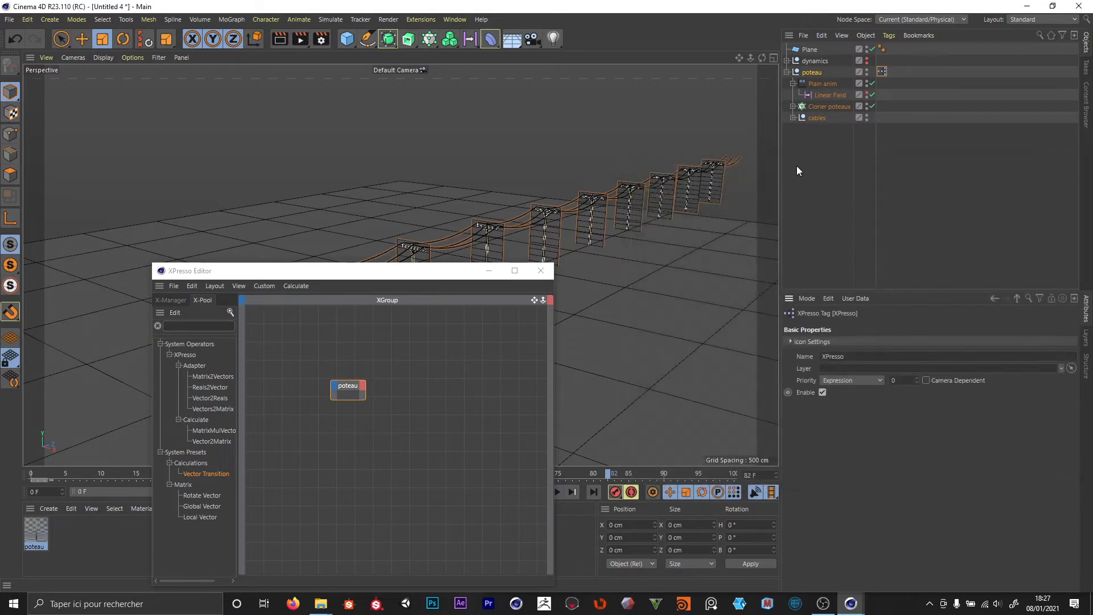
# Paste the nombre de poteaux entry into the poteau null's user data and confirm it.
pyautogui.click(804, 73)
pyautogui.click(855, 298)
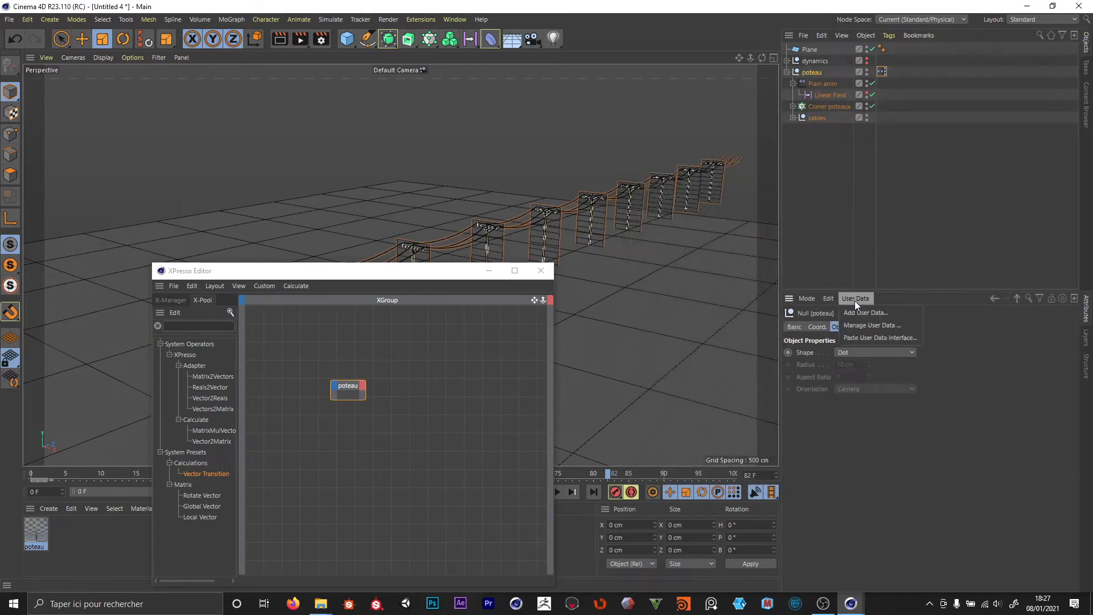
pyautogui.click(872, 325)
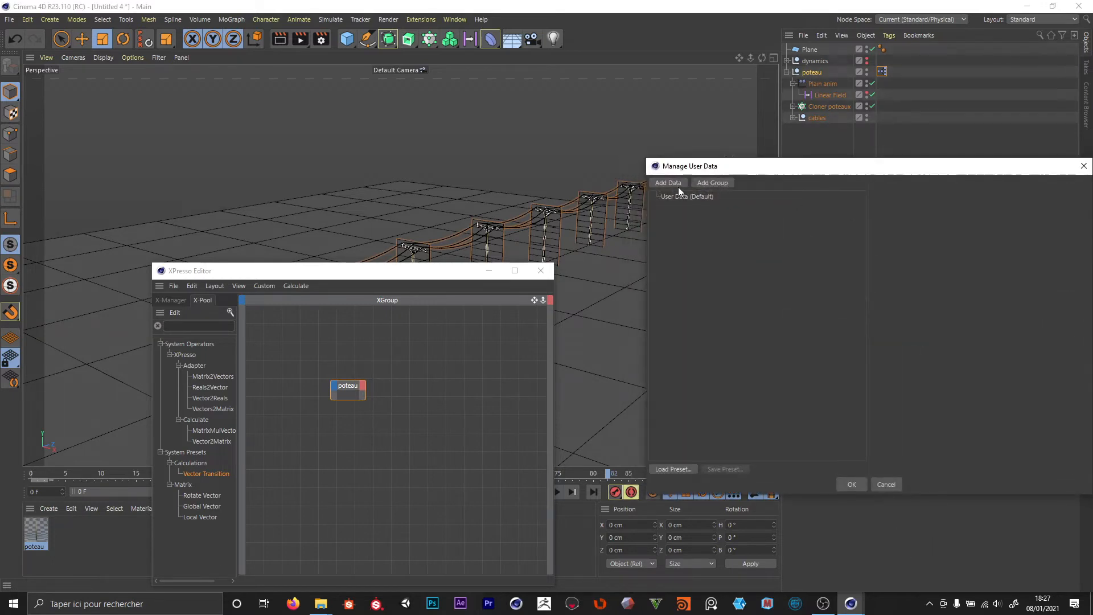
pyautogui.click(678, 187)
pyautogui.click(688, 213)
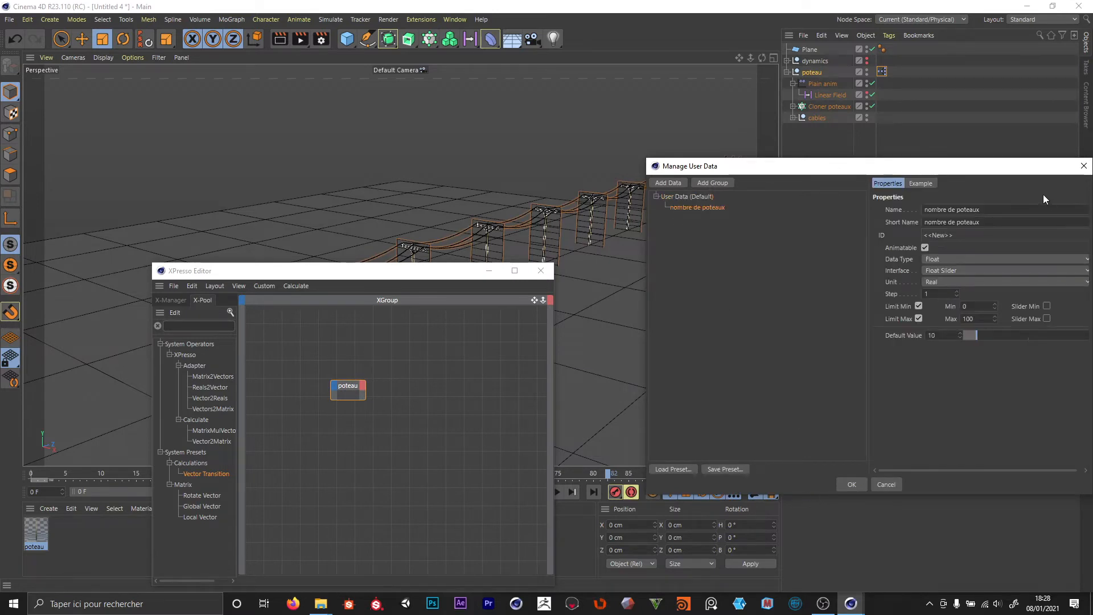
pyautogui.click(842, 487)
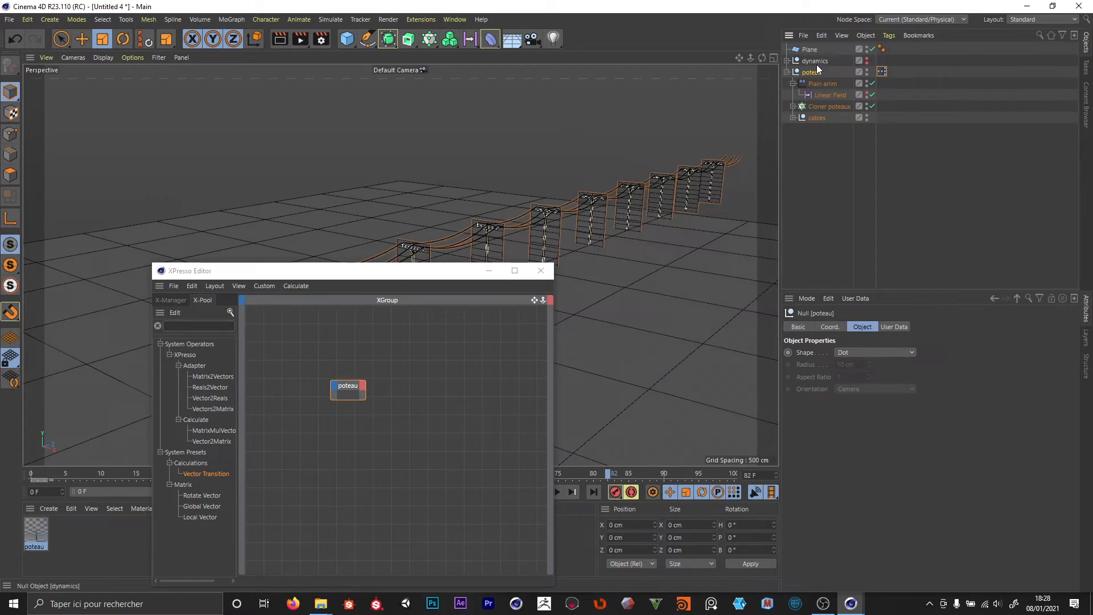
# Add the null's nombre de poteaux user data as an output port on the poteau node.
pyautogui.click(893, 328)
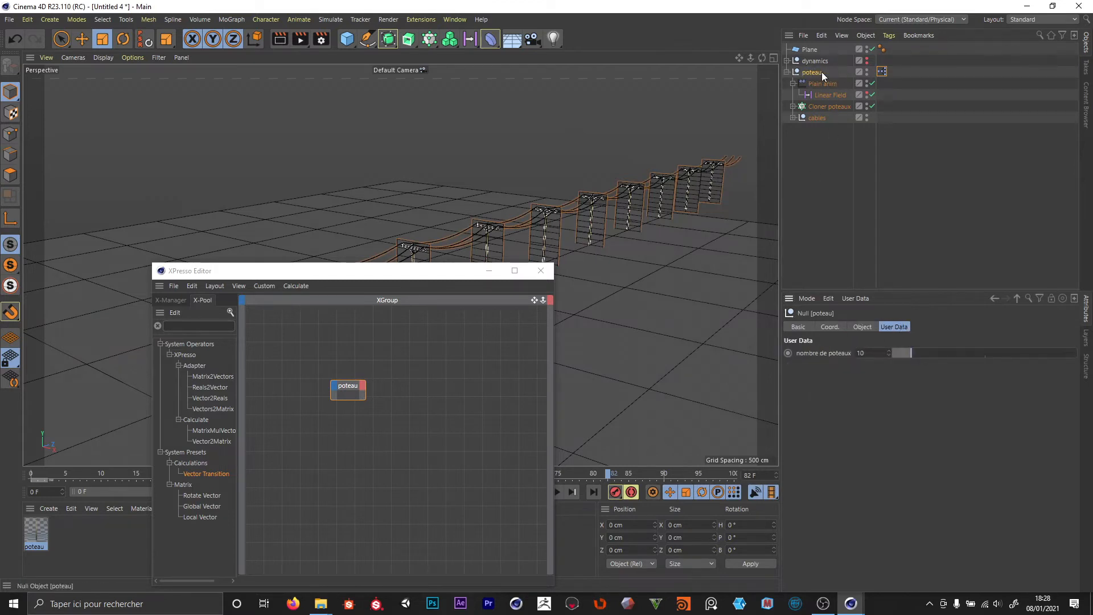
pyautogui.moveTo(827, 351); pyautogui.dragTo(367, 401)
pyautogui.click(921, 211)
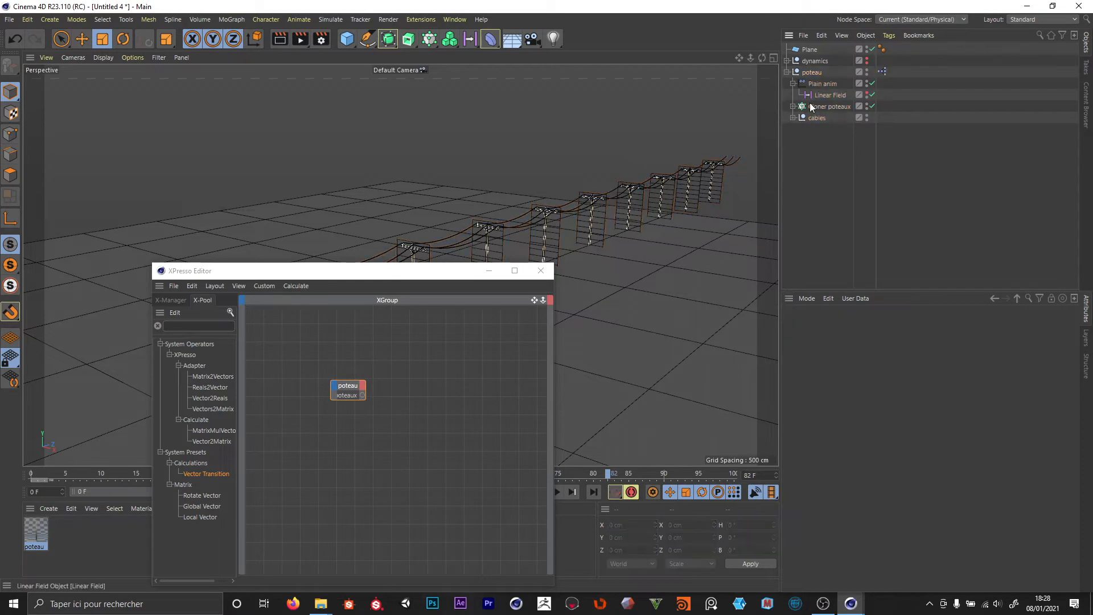
# Add Cloner poteaux and the Cloner cable2.1 object under Connect3 as nodes in the XPresso graph.
pyautogui.click(821, 107)
pyautogui.moveTo(821, 107); pyautogui.dragTo(469, 369)
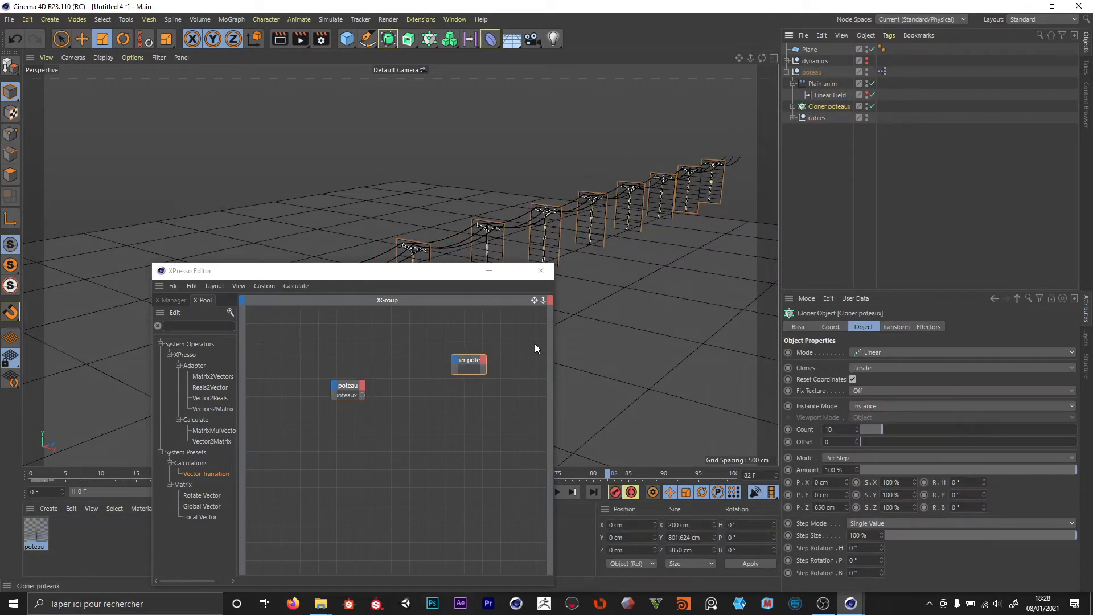
pyautogui.click(792, 118)
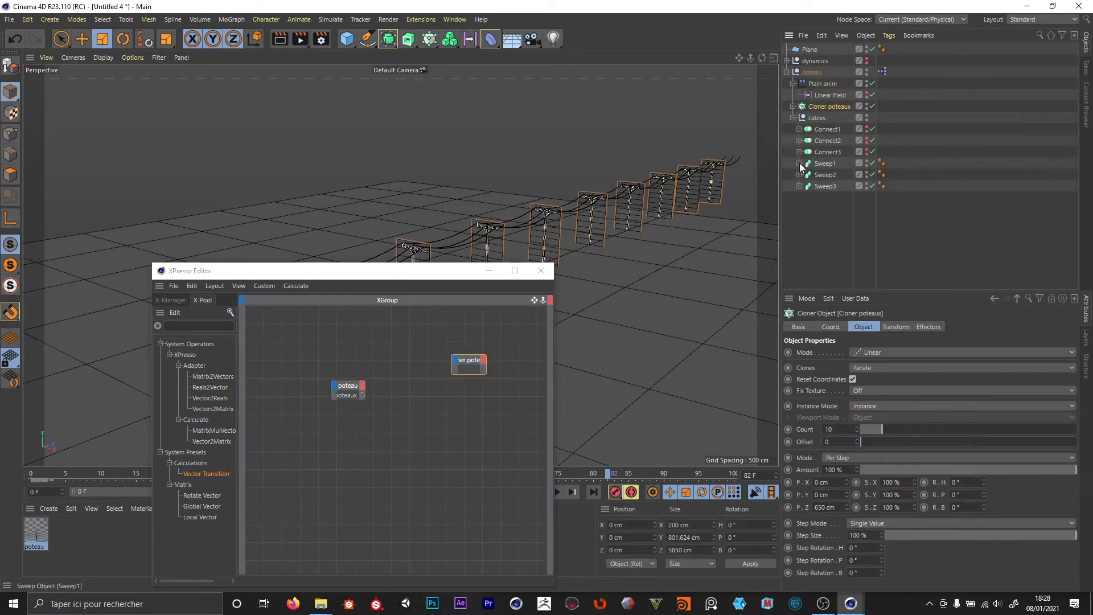
pyautogui.click(800, 152)
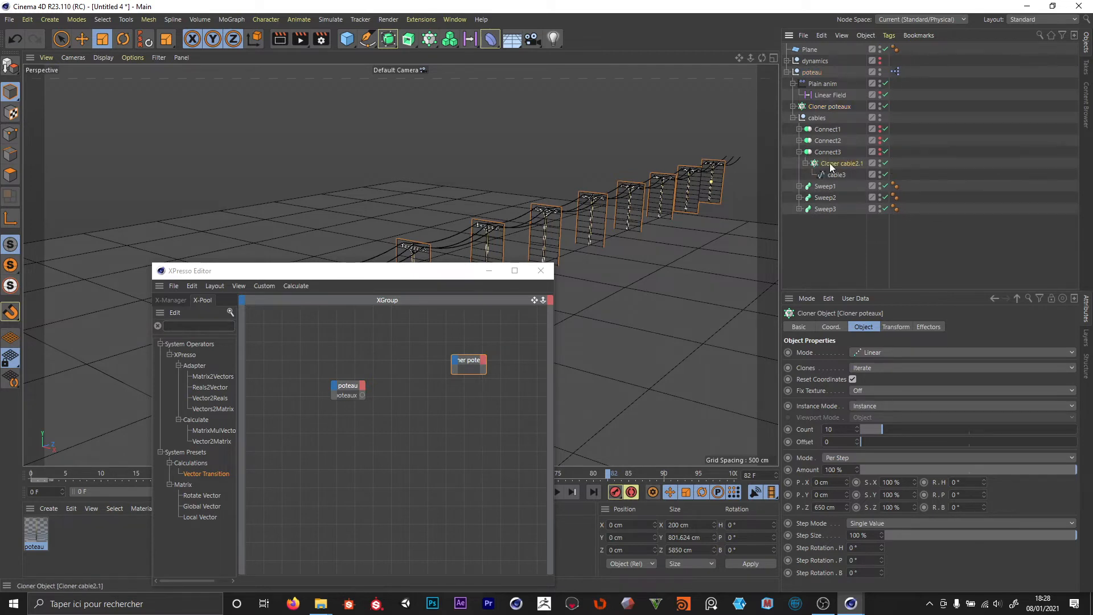
pyautogui.moveTo(830, 166); pyautogui.dragTo(470, 449)
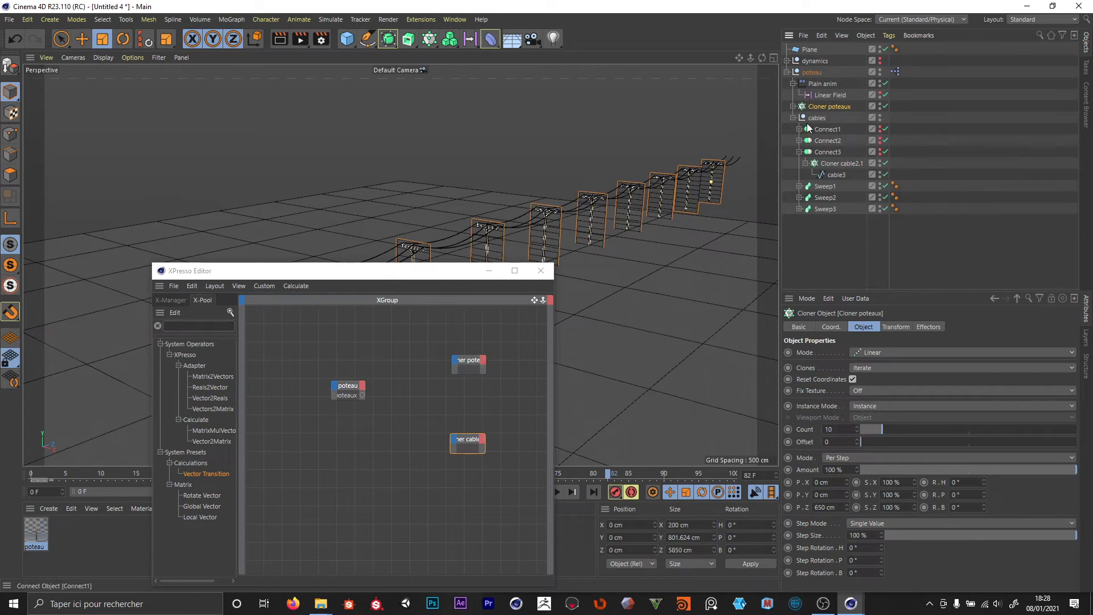
# Add the Count parameter as an input port on both the Cloner poteaux and Cloner cable2.1 nodes.
pyautogui.click(804, 429)
pyautogui.moveTo(676, 426); pyautogui.dragTo(487, 366)
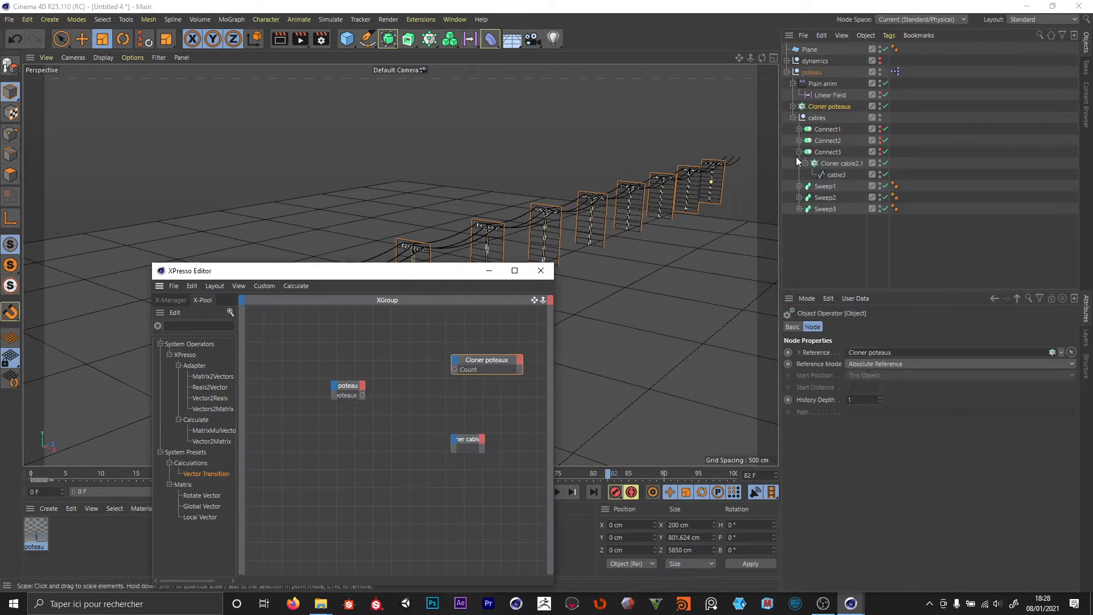
pyautogui.click(834, 163)
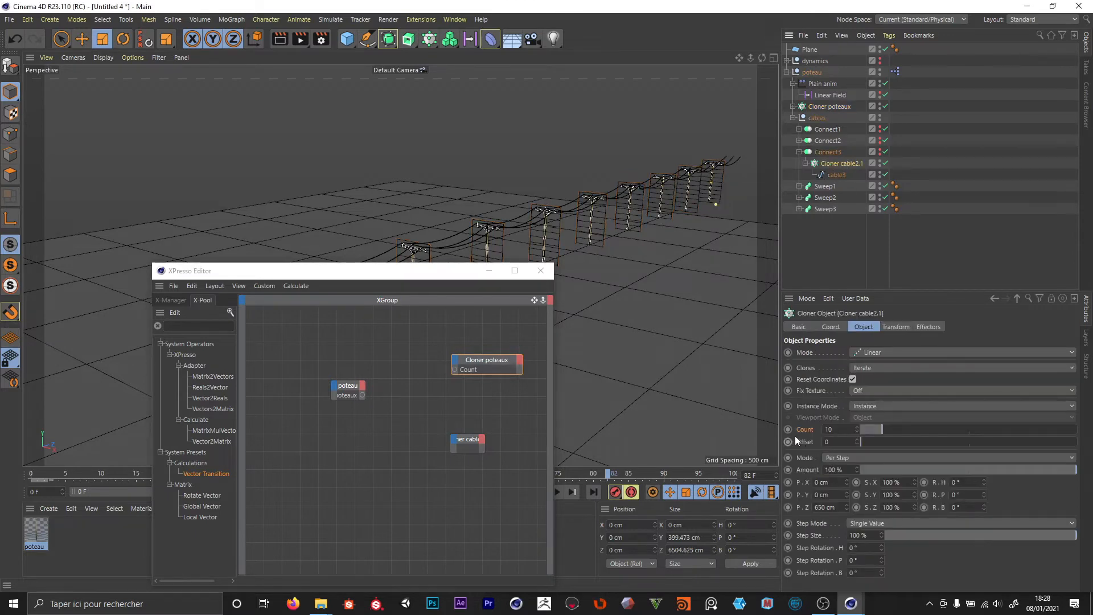
pyautogui.moveTo(802, 429); pyautogui.dragTo(527, 447)
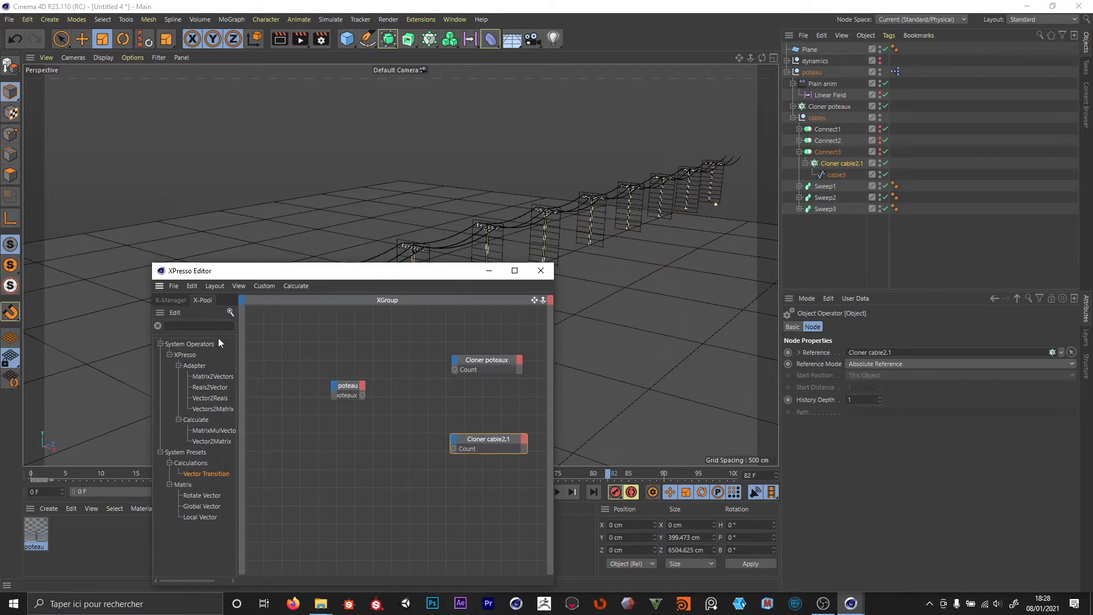
# Connect the poteau node's nombre de poteaux output to Cloner poteaux's Count and to the first input of a new Math node.
pyautogui.moveTo(333, 396); pyautogui.dragTo(291, 396)
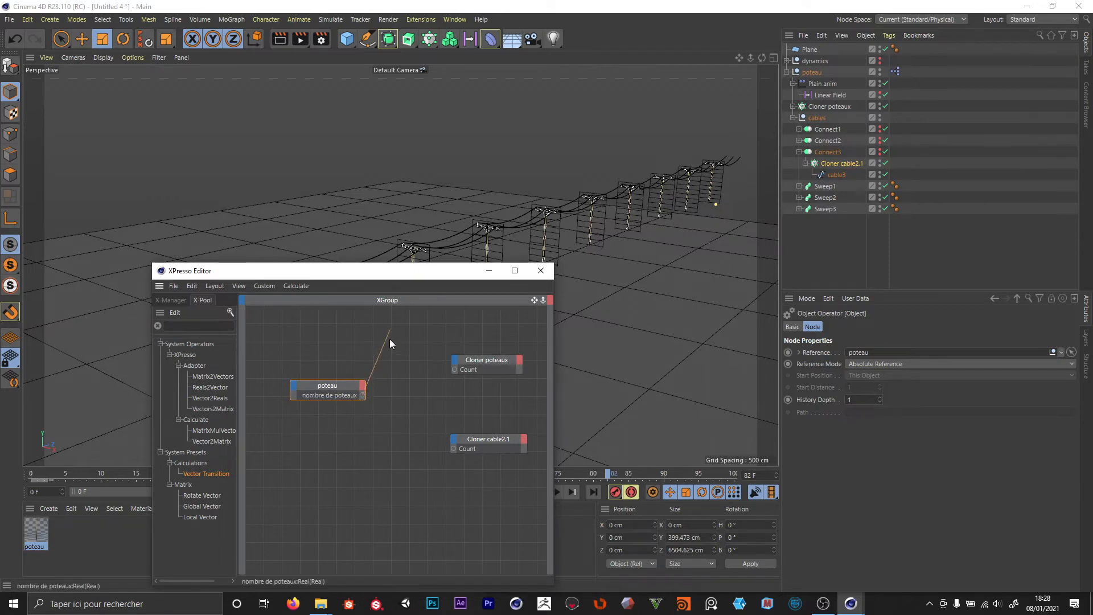
pyautogui.moveTo(390, 339); pyautogui.dragTo(455, 369)
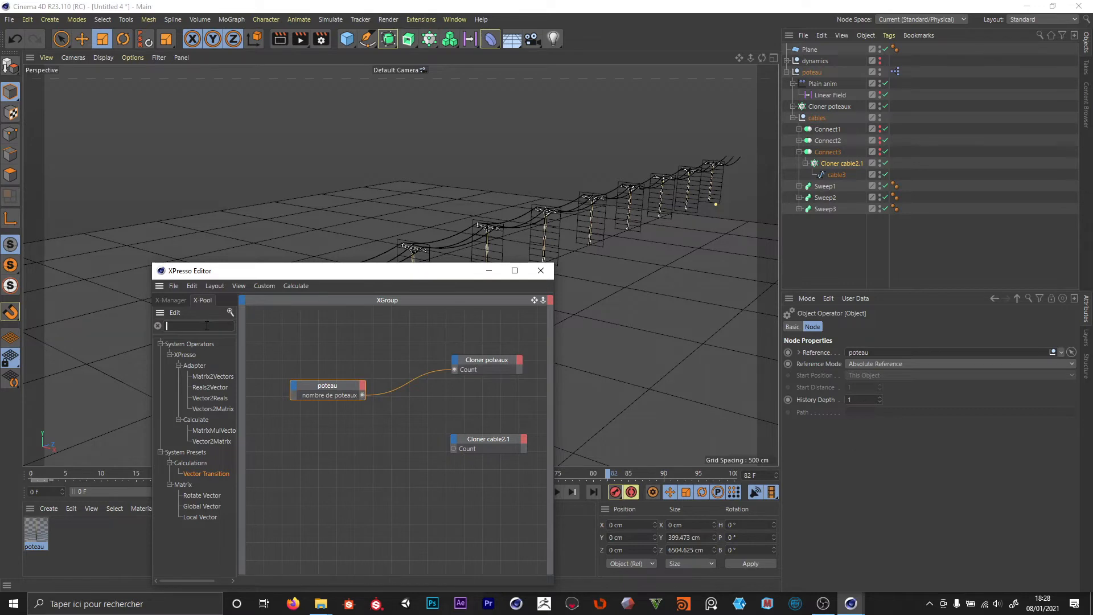
pyautogui.write('math')
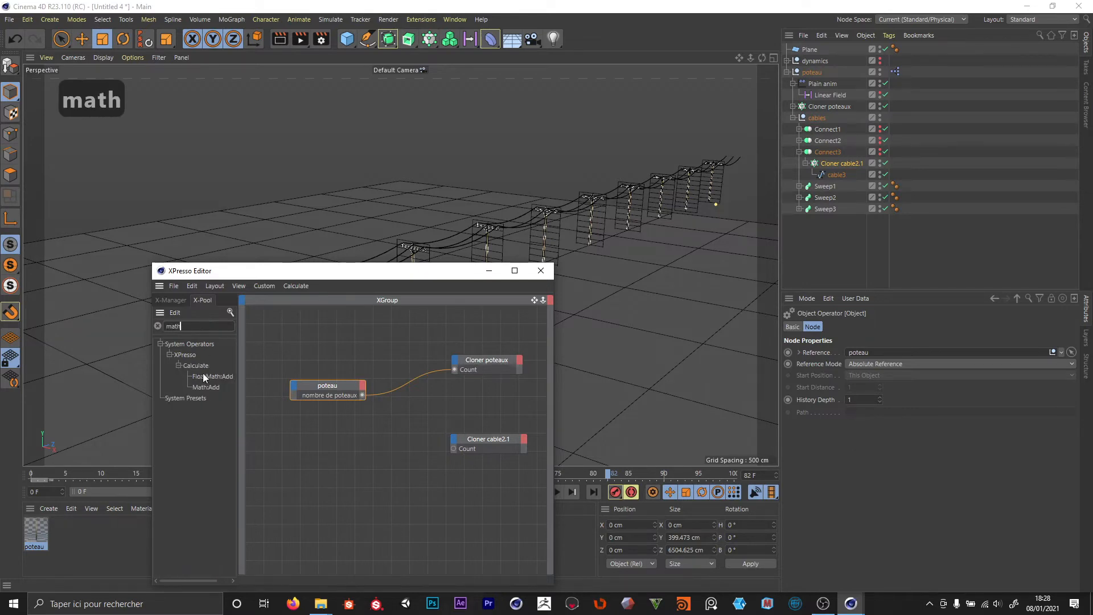
pyautogui.moveTo(202, 388); pyautogui.dragTo(383, 470)
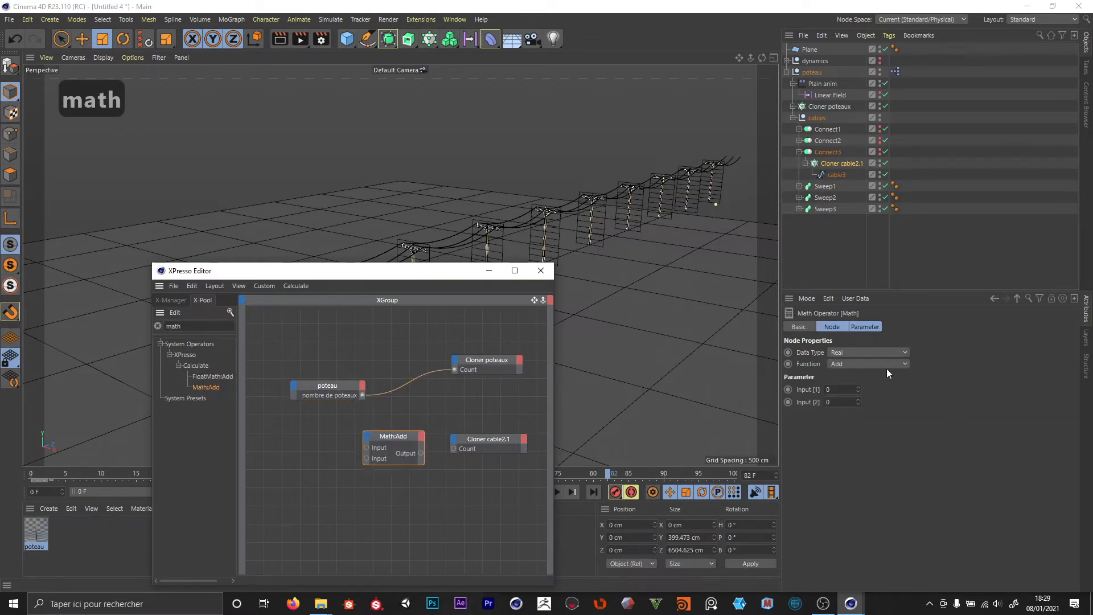
pyautogui.moveTo(362, 395); pyautogui.dragTo(366, 447)
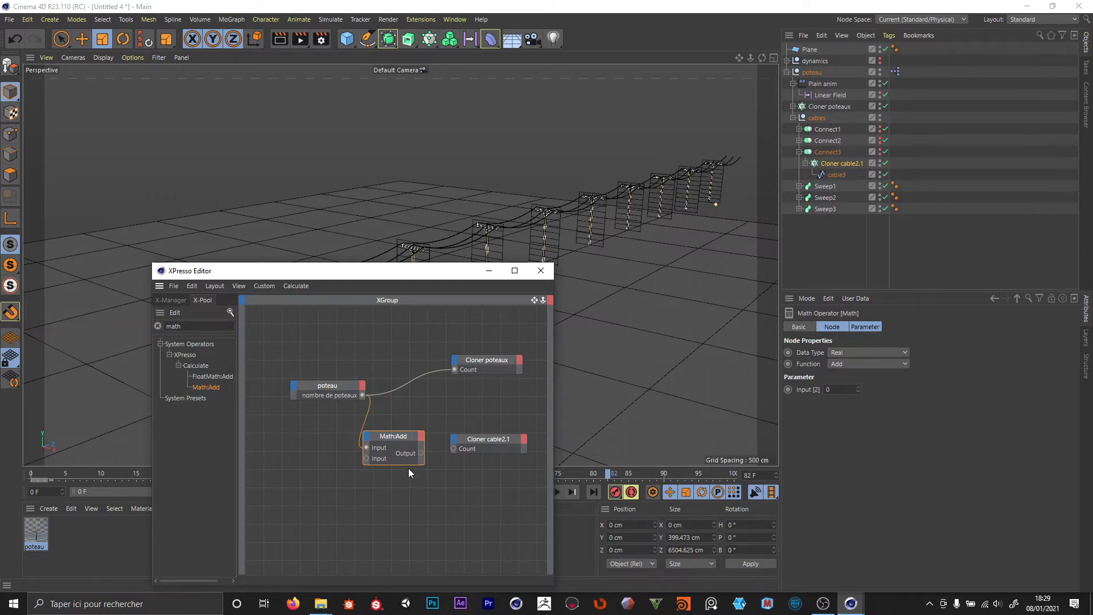
# Set the Math node to Subtract with Input [2] at 1 and connect its output to Cloner cable2.1's Count.
pyautogui.click(861, 364)
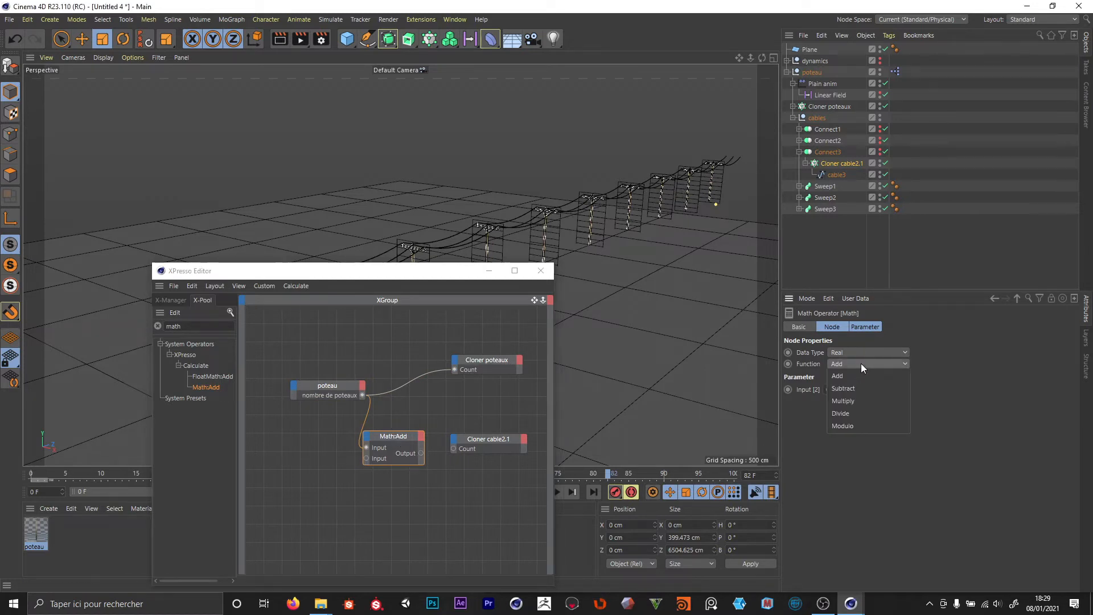
pyautogui.click(857, 392)
pyautogui.click(852, 391)
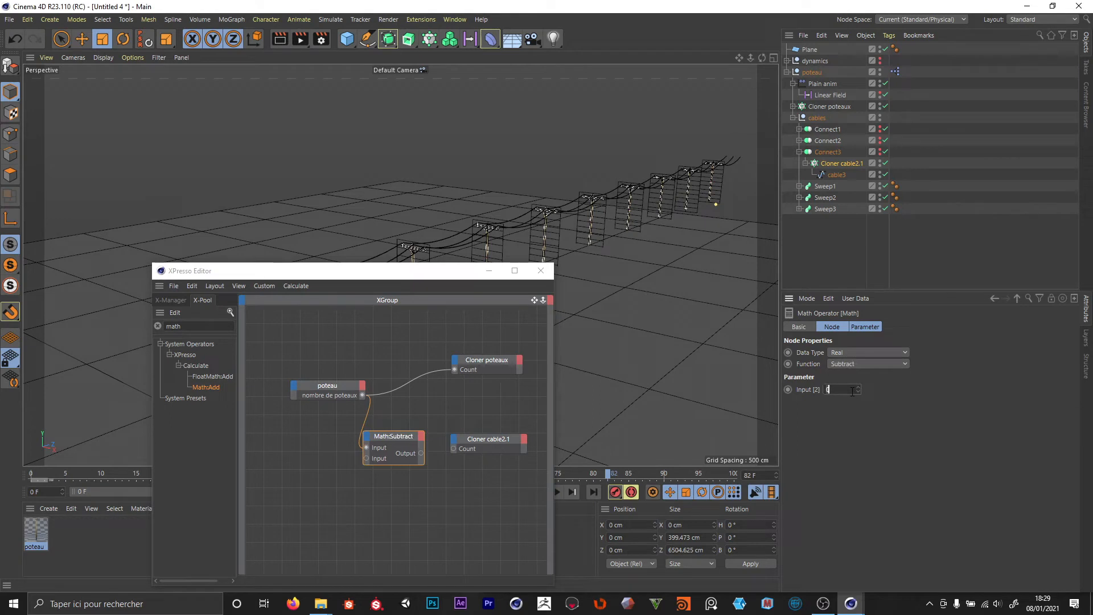
pyautogui.write('1')
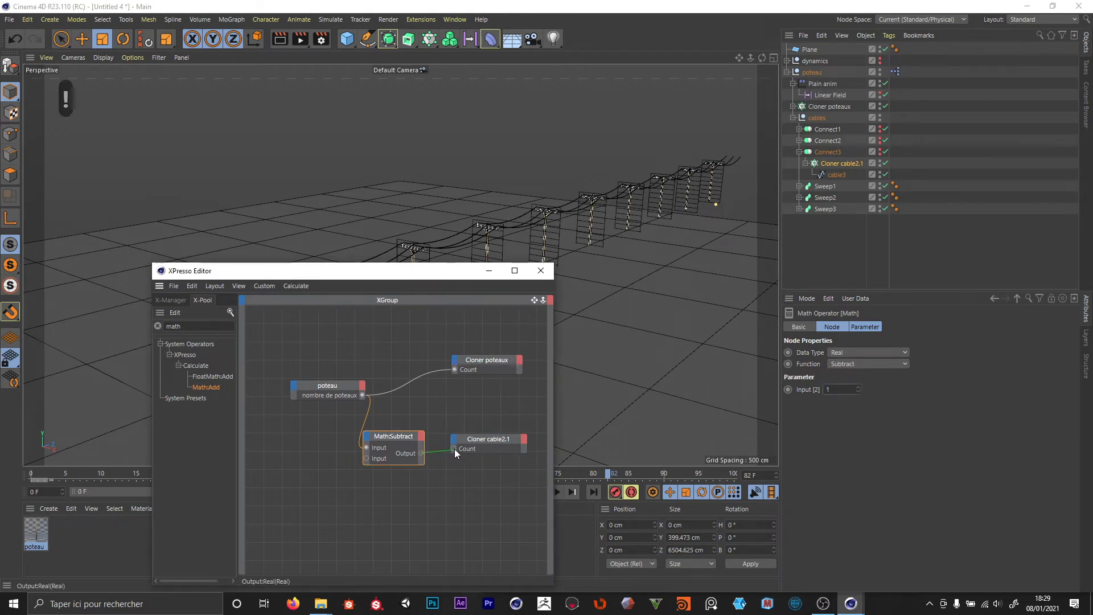
pyautogui.moveTo(455, 453); pyautogui.dragTo(454, 449)
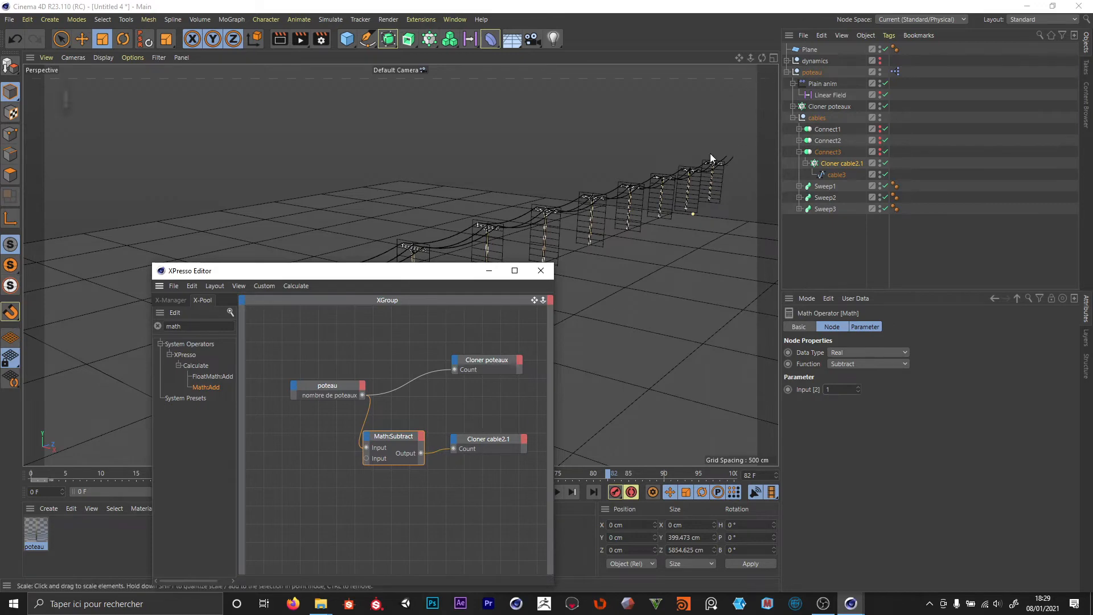
# Move the poteau node away from the Math node and make two connected copies of the Cloner cable2.1 node.
pyautogui.keyDown('alt'); pyautogui.moveTo(681, 175); pyautogui.dragTo(546, 182); pyautogui.keyUp('alt')
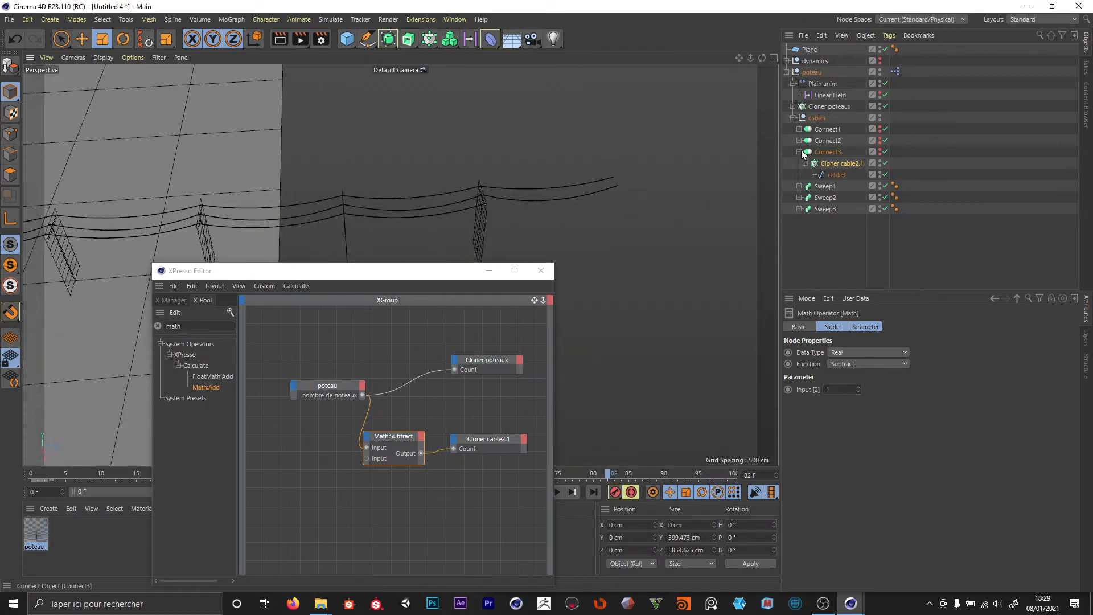
pyautogui.moveTo(337, 395); pyautogui.dragTo(295, 398)
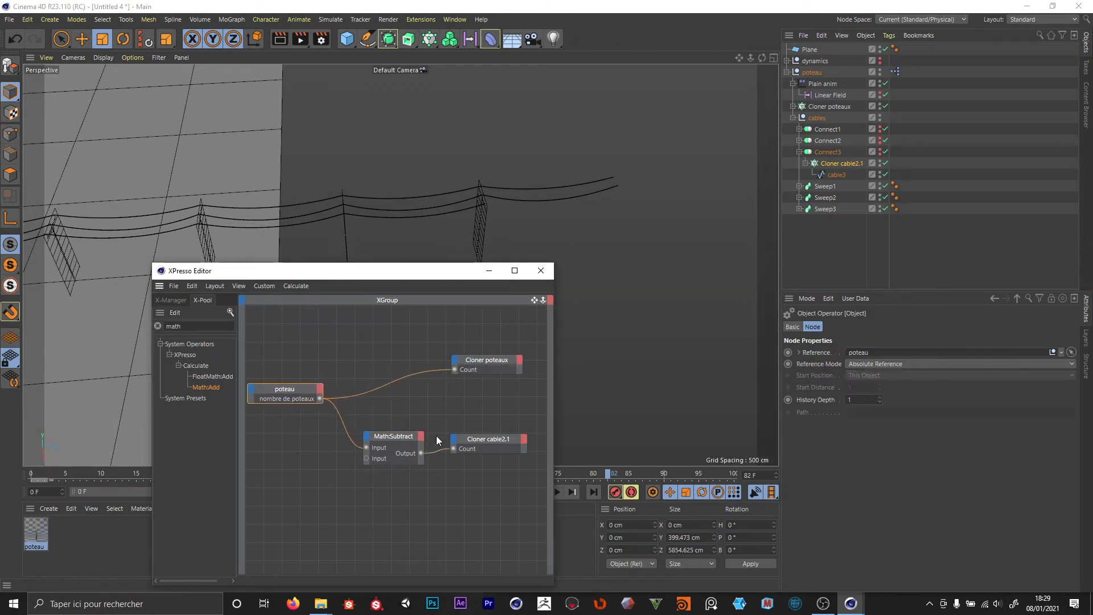
pyautogui.click(491, 440)
pyautogui.keyDown('ctrl'); pyautogui.moveTo(491, 448); pyautogui.dragTo(458, 527); pyautogui.keyUp('ctrl')
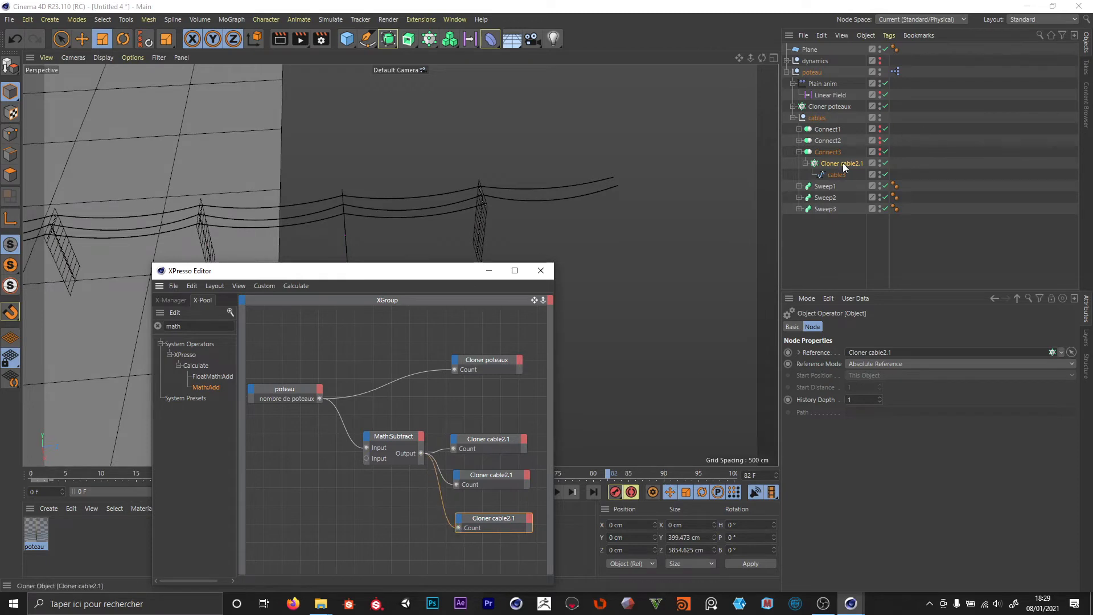
# Reassign the middle cable node to Cloner cable2 and the upper cable node to Cloner cable1.
pyautogui.click(799, 141)
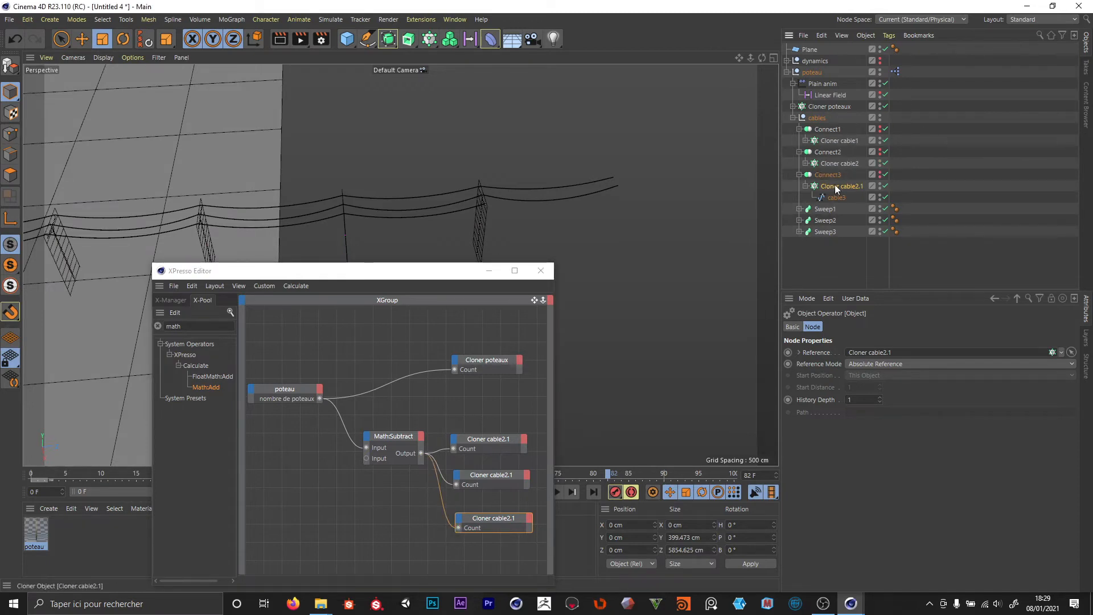
pyautogui.click(834, 162)
pyautogui.moveTo(493, 485); pyautogui.dragTo(493, 482)
pyautogui.moveTo(839, 141); pyautogui.dragTo(391, 464)
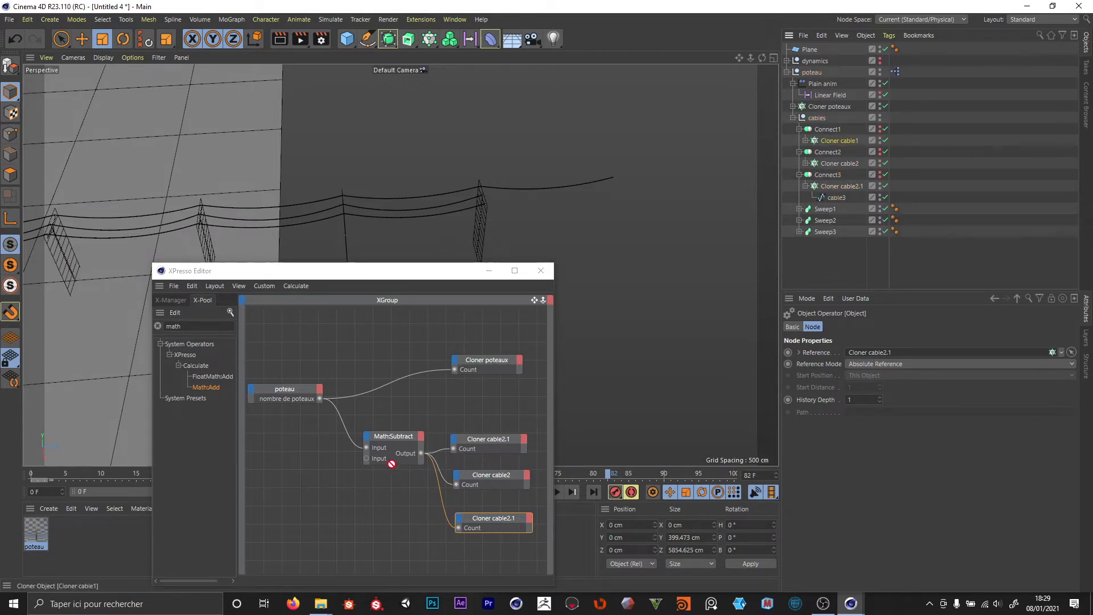
pyautogui.moveTo(507, 449); pyautogui.dragTo(507, 447)
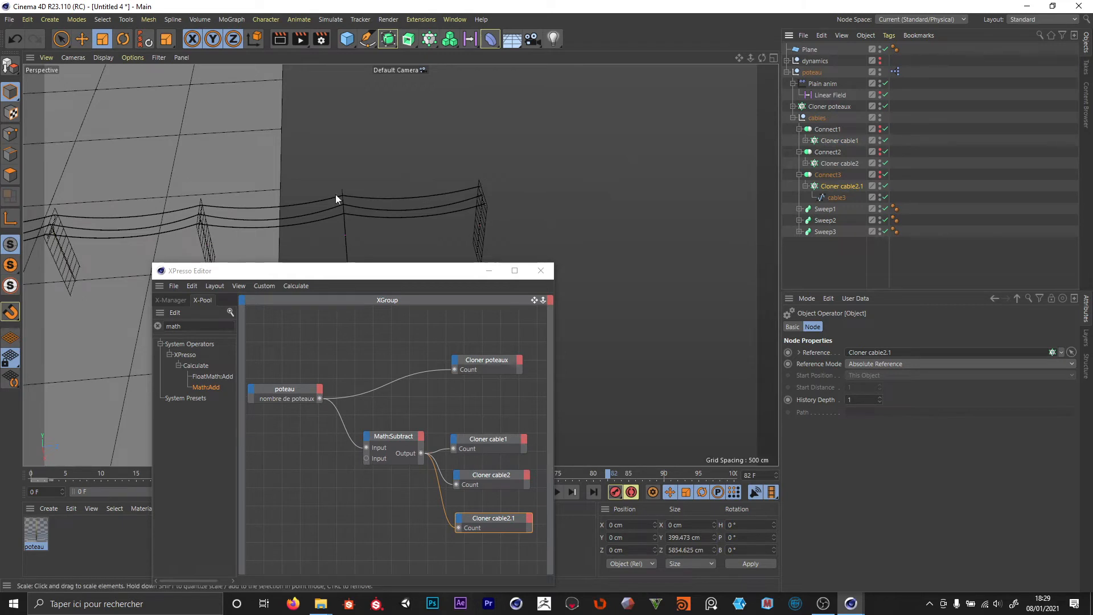
# Close the XPresso Editor and raise the poteau null's nombre de poteaux to 11.
pyautogui.click(541, 270)
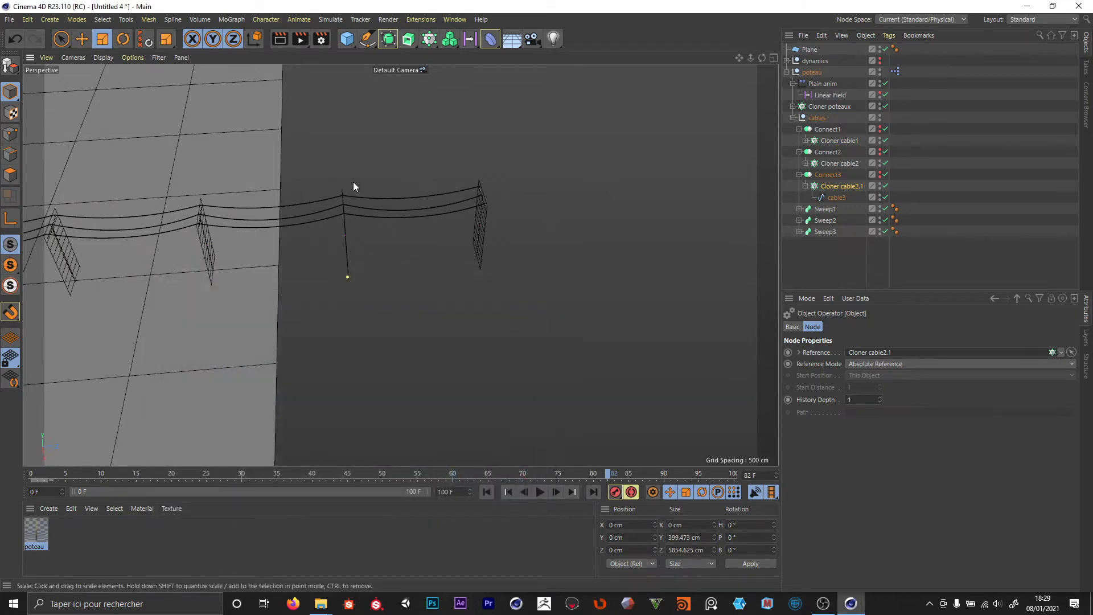
pyautogui.click(811, 73)
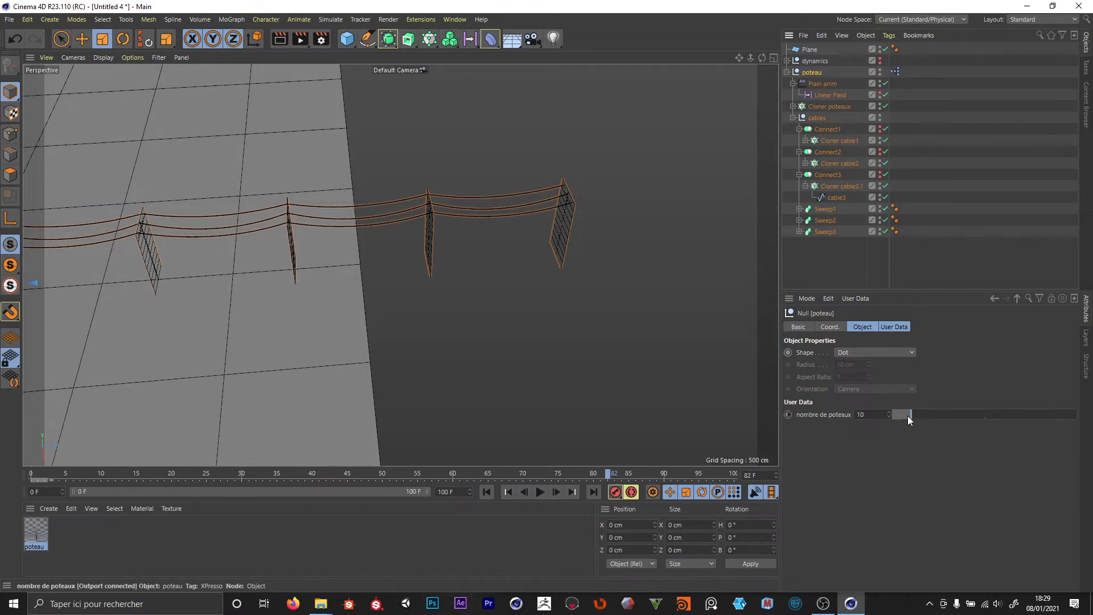
pyautogui.moveTo(907, 415); pyautogui.dragTo(913, 408)
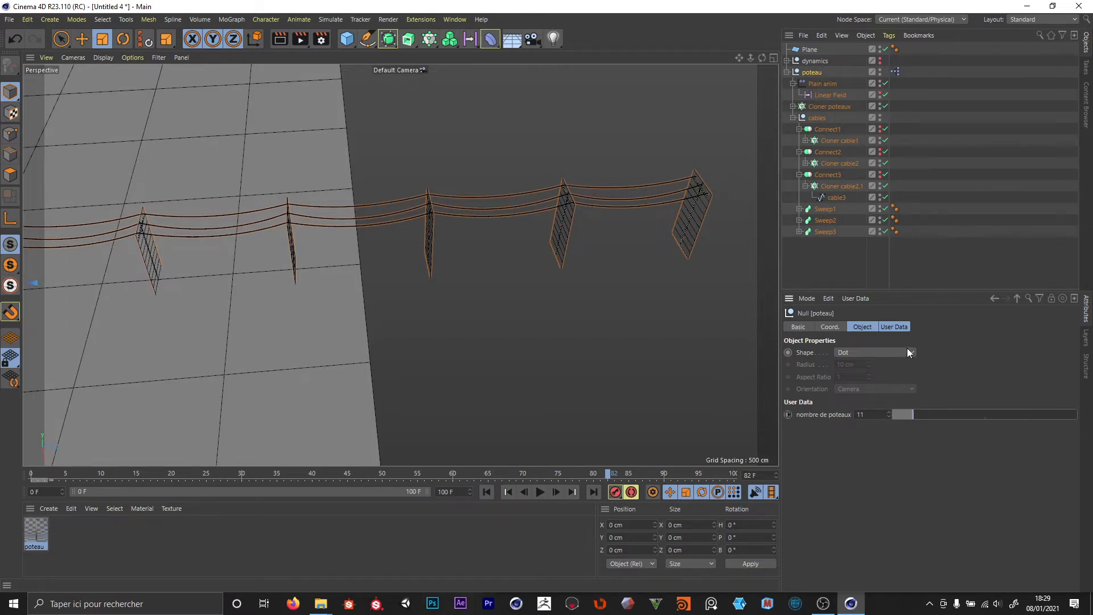
# Show only the poteau null's user data and set nombre de poteaux to 25.
pyautogui.click(893, 326)
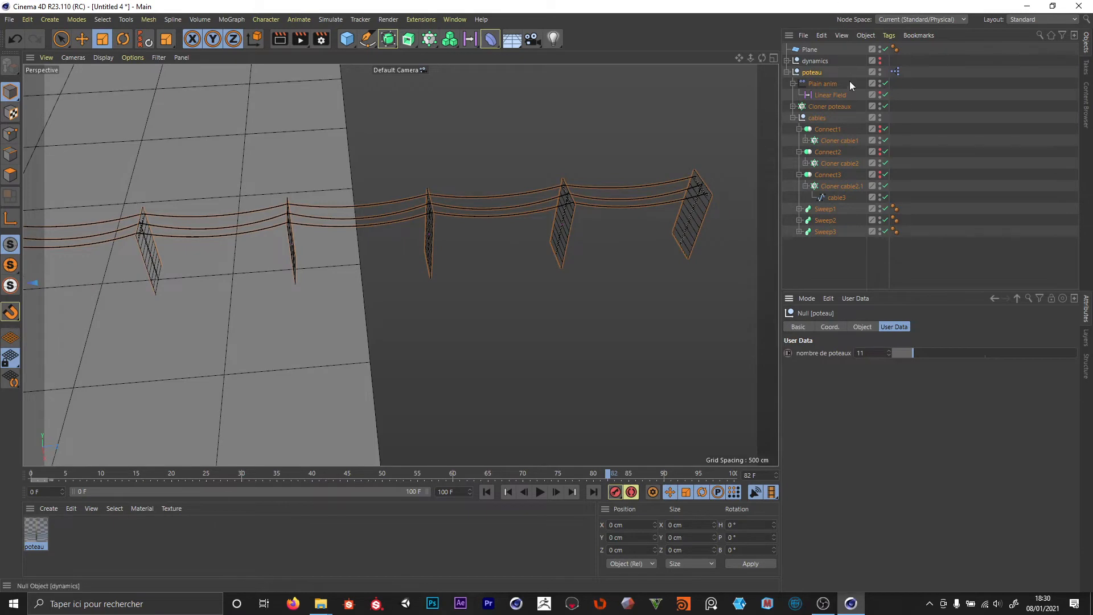
pyautogui.scroll(-3, 457, 261)
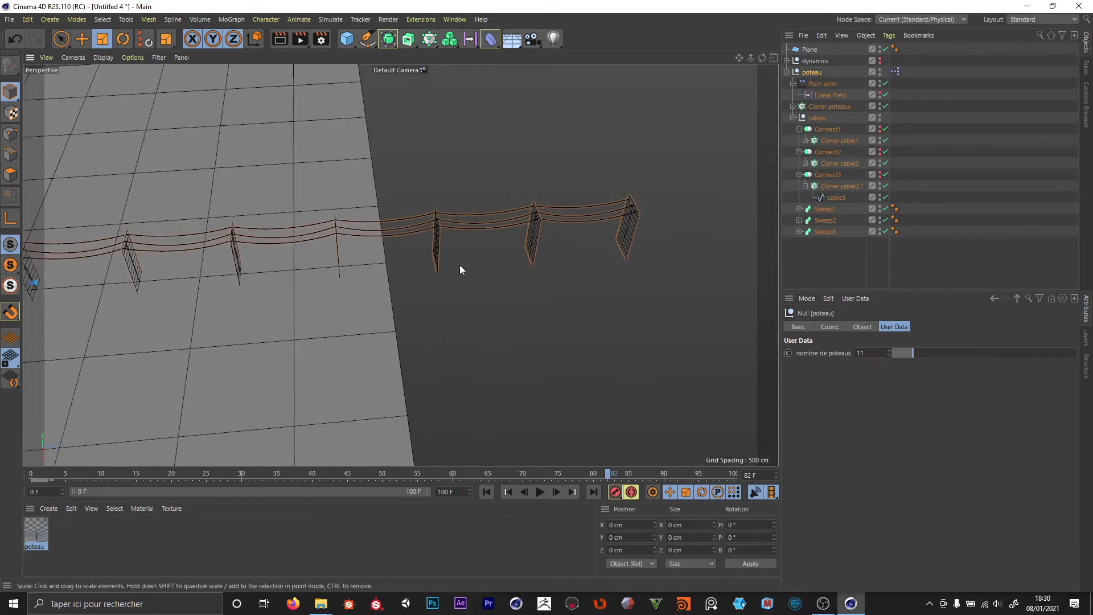
pyautogui.keyDown('alt'); pyautogui.moveTo(340, 262); pyautogui.dragTo(444, 255, button='middle'); pyautogui.keyUp('alt')
pyautogui.scroll(-3, 444, 255)
pyautogui.scroll(-3, 385, 477)
pyautogui.scroll(-3, 370, 337)
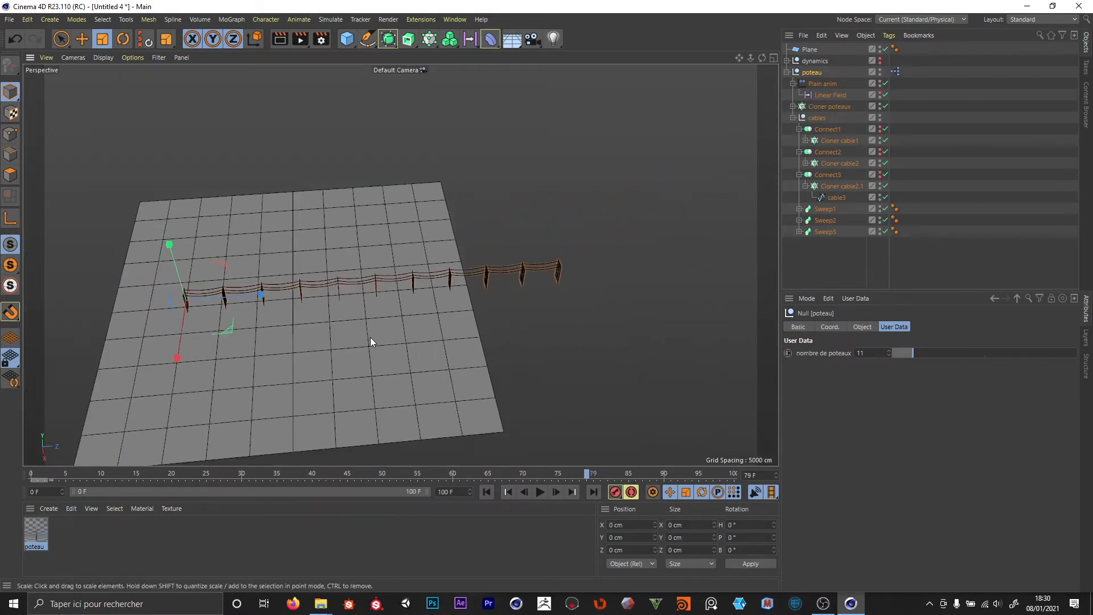
pyautogui.keyDown('alt'); pyautogui.moveTo(370, 337); pyautogui.dragTo(360, 356); pyautogui.keyUp('alt')
pyautogui.click(861, 353)
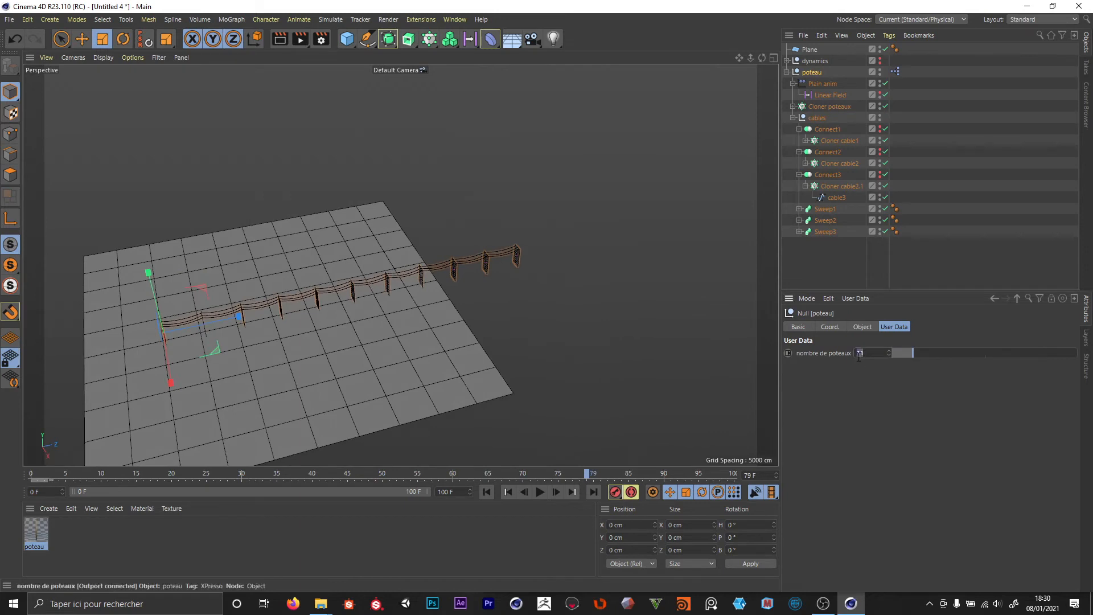
pyautogui.write('25')
pyautogui.press('Return')
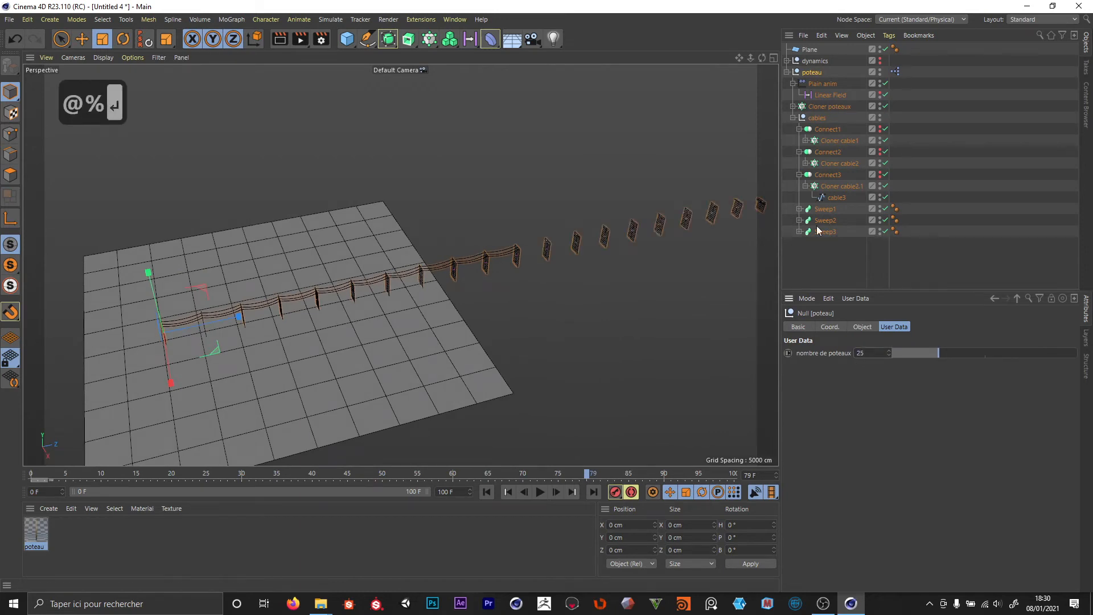
# Scrub the animation to frame 100 and inspect the far end of the pole row.
pyautogui.click(586, 473)
pyautogui.moveTo(401, 480); pyautogui.dragTo(776, 477)
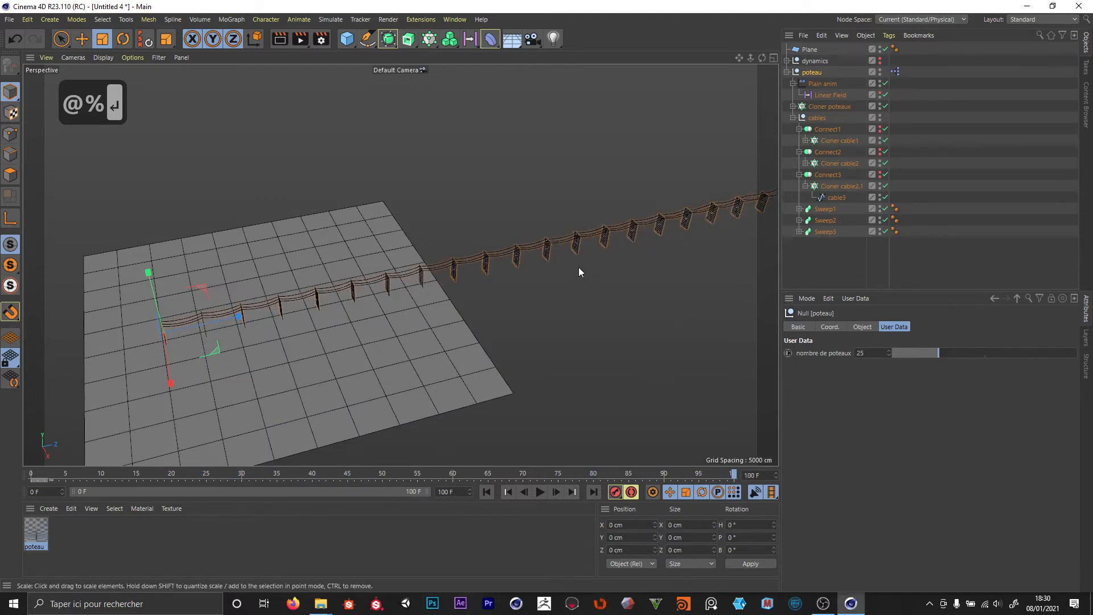
pyautogui.keyDown('alt'); pyautogui.moveTo(579, 272); pyautogui.dragTo(176, 329); pyautogui.keyUp('alt')
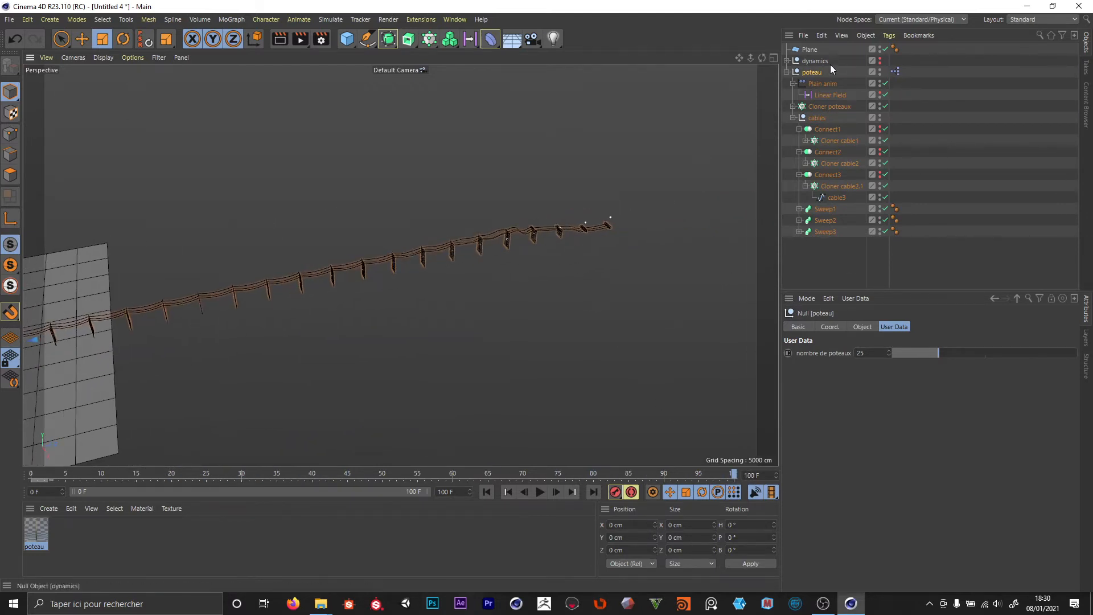
# Check the Linear Field along the pole row, collapse the cables group and select the poteau null again.
pyautogui.click(830, 95)
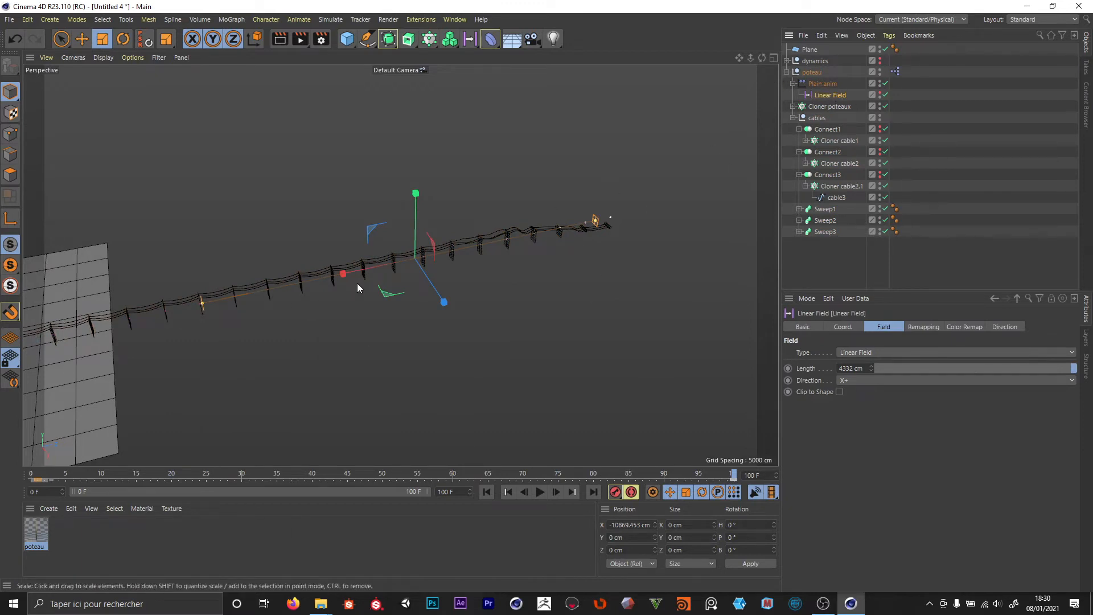
pyautogui.click(793, 117)
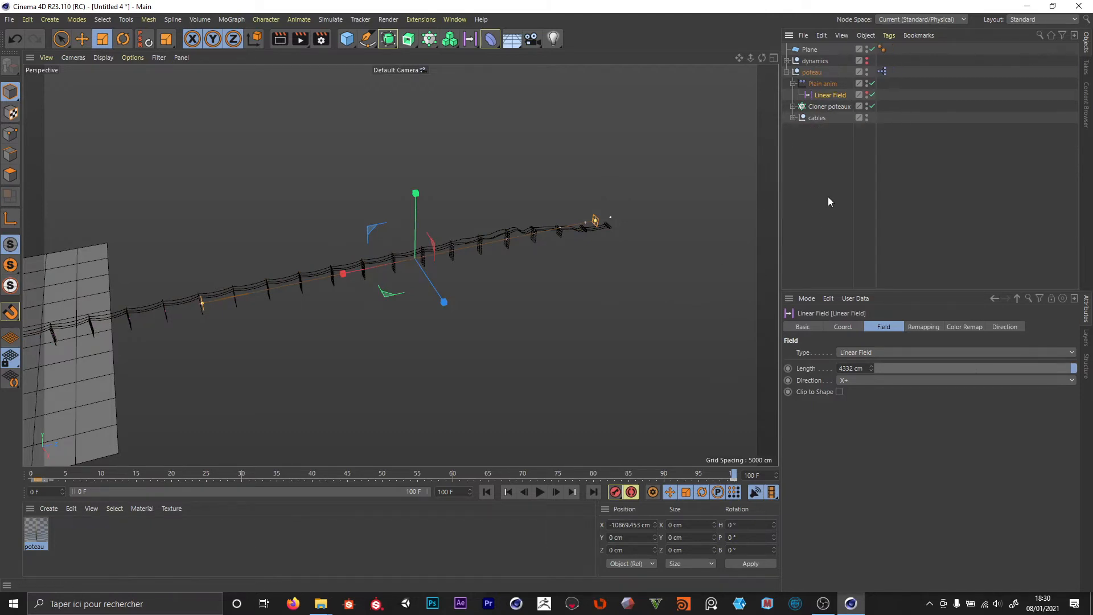
pyautogui.click(828, 196)
pyautogui.keyDown('alt'); pyautogui.moveTo(636, 238); pyautogui.dragTo(453, 234); pyautogui.keyUp('alt')
pyautogui.keyDown('alt'); pyautogui.moveTo(508, 258); pyautogui.dragTo(671, 219, button='right'); pyautogui.keyUp('alt')
pyautogui.click(805, 73)
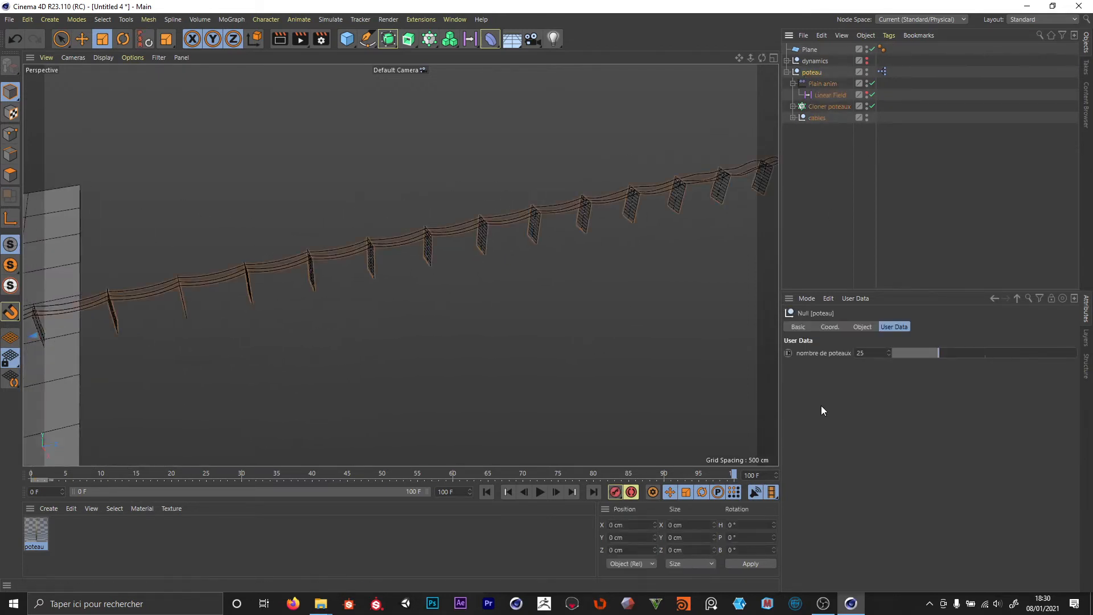
# Set the poteau null's nombre de poteaux to 10, check the shortened pole row and deselect the null.
pyautogui.write('10')
pyautogui.press('Return')
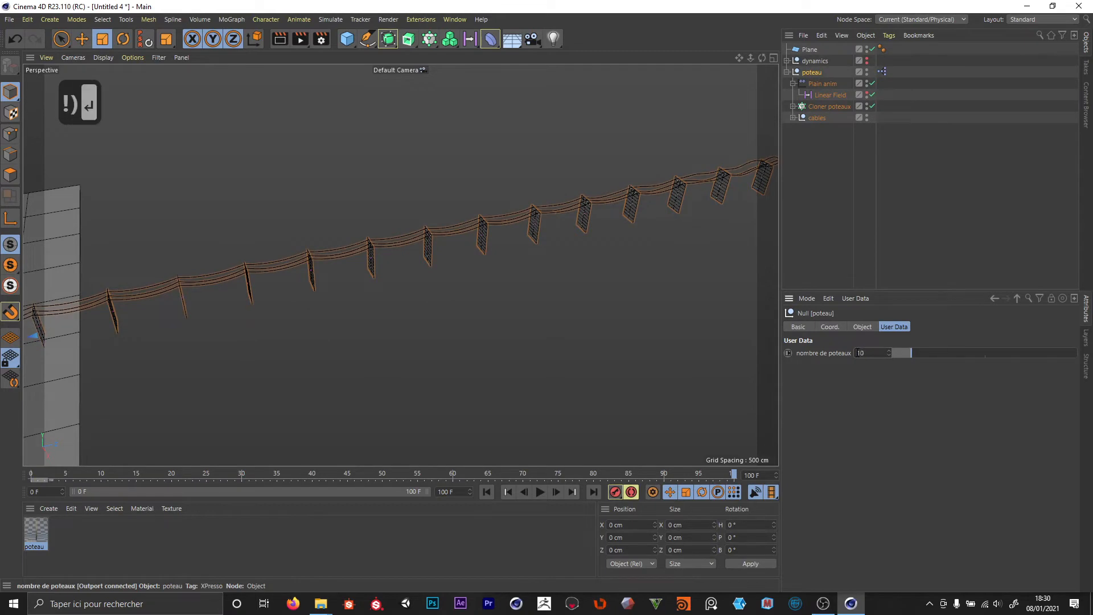
pyautogui.keyDown('alt'); pyautogui.moveTo(251, 276); pyautogui.dragTo(585, 211); pyautogui.keyUp('alt')
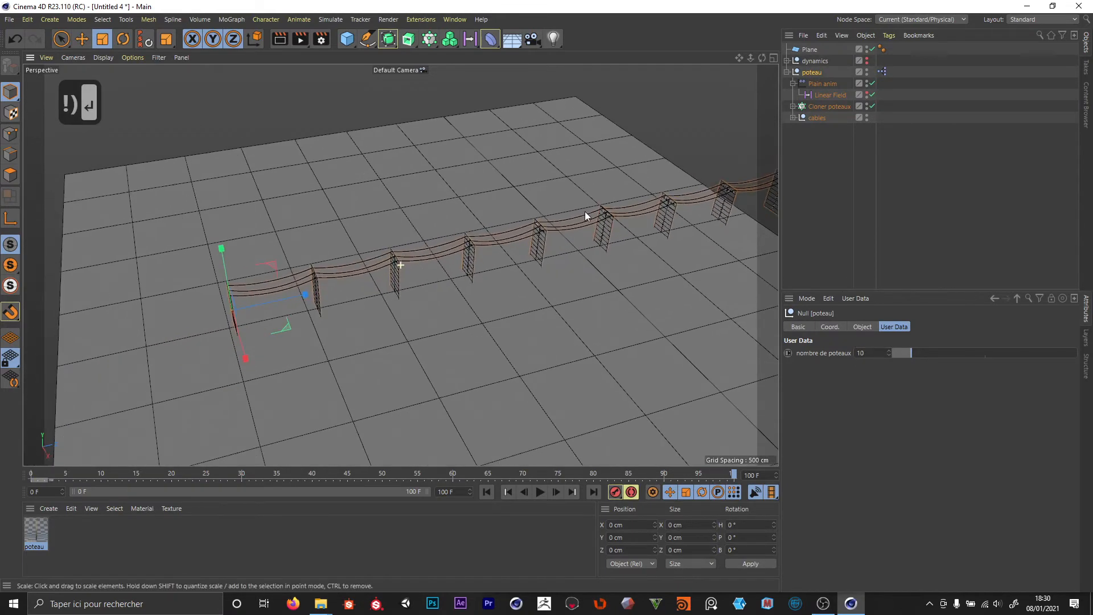
pyautogui.keyDown('alt'); pyautogui.moveTo(490, 298); pyautogui.dragTo(572, 268); pyautogui.keyUp('alt')
pyautogui.keyDown('alt'); pyautogui.moveTo(572, 268); pyautogui.dragTo(493, 274, button='middle'); pyautogui.keyUp('alt')
pyautogui.keyDown('alt'); pyautogui.moveTo(493, 274); pyautogui.dragTo(386, 297); pyautogui.keyUp('alt')
pyautogui.click(849, 209)
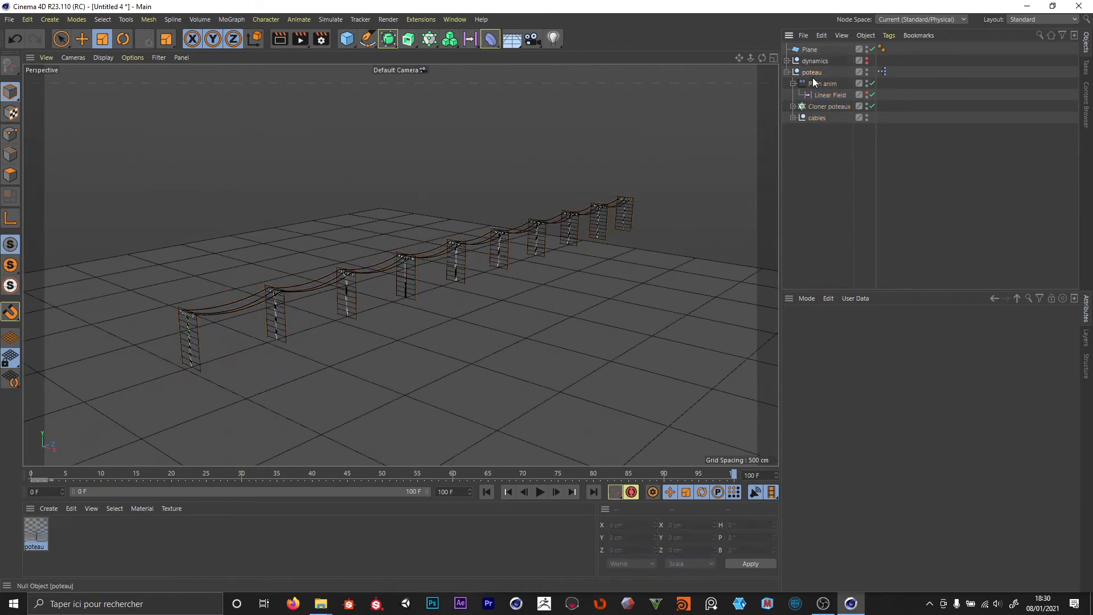
# Add a Spline Wrap deformer at the poteau null's location and place it at the end of the object list.
pyautogui.click(813, 73)
pyautogui.click(490, 38)
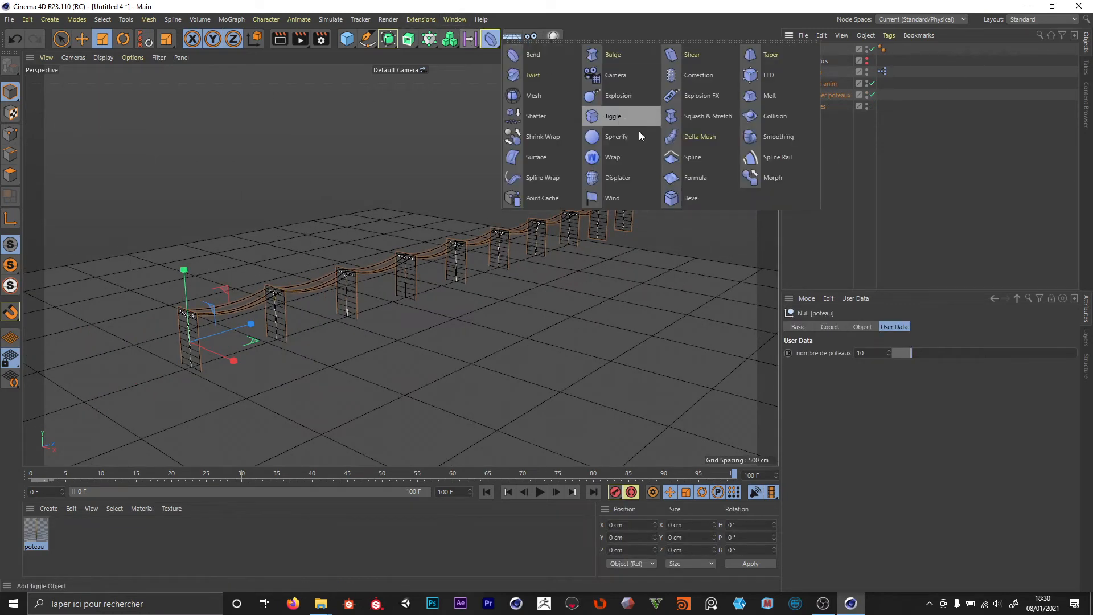
pyautogui.click(535, 152)
pyautogui.moveTo(818, 50); pyautogui.dragTo(837, 202)
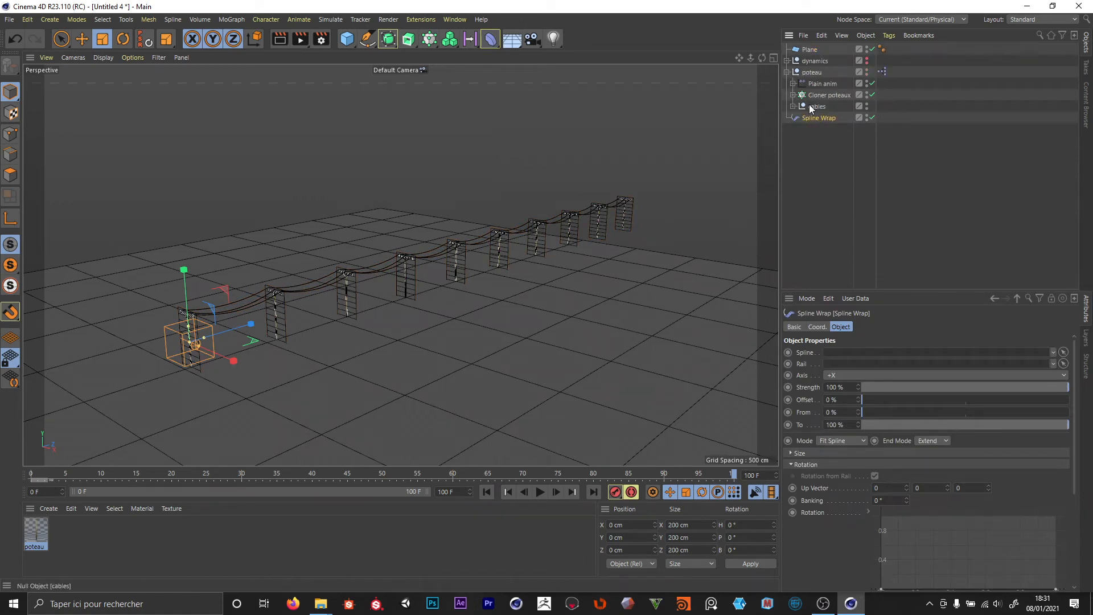
# Draw an open six-point zigzag Bezier spline with the Spline Pen in the top view, running alongside the pole row past its far end.
pyautogui.keyDown('alt'); pyautogui.moveTo(375, 421); pyautogui.dragTo(385, 302); pyautogui.keyUp('alt')
pyautogui.keyDown('alt'); pyautogui.moveTo(385, 302); pyautogui.dragTo(309, 399, button='middle'); pyautogui.keyUp('alt')
pyautogui.scroll(-3, 309, 403)
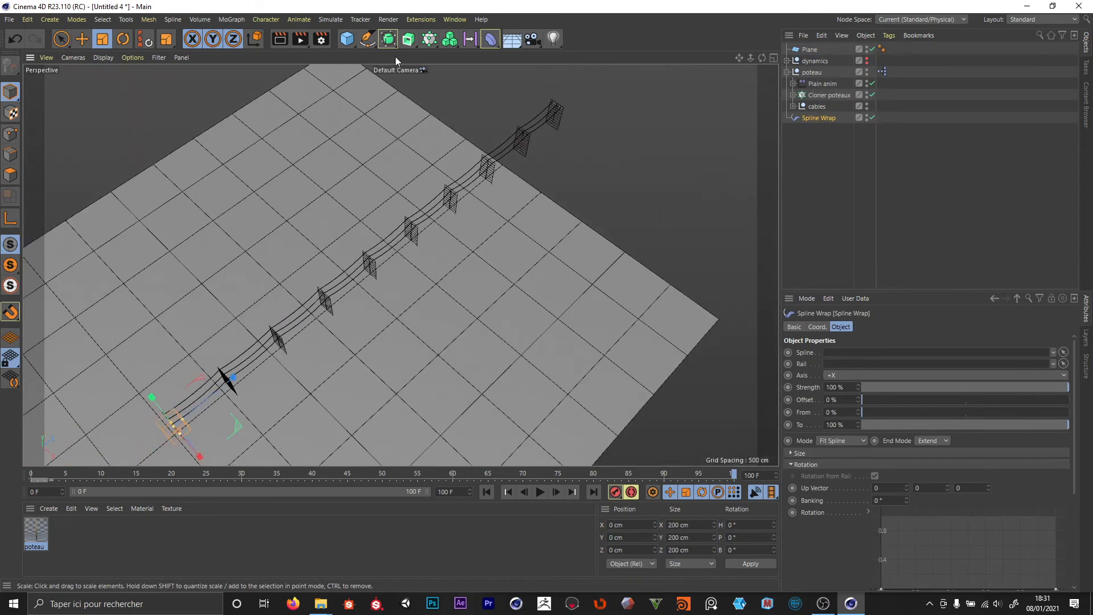
pyautogui.click(368, 39)
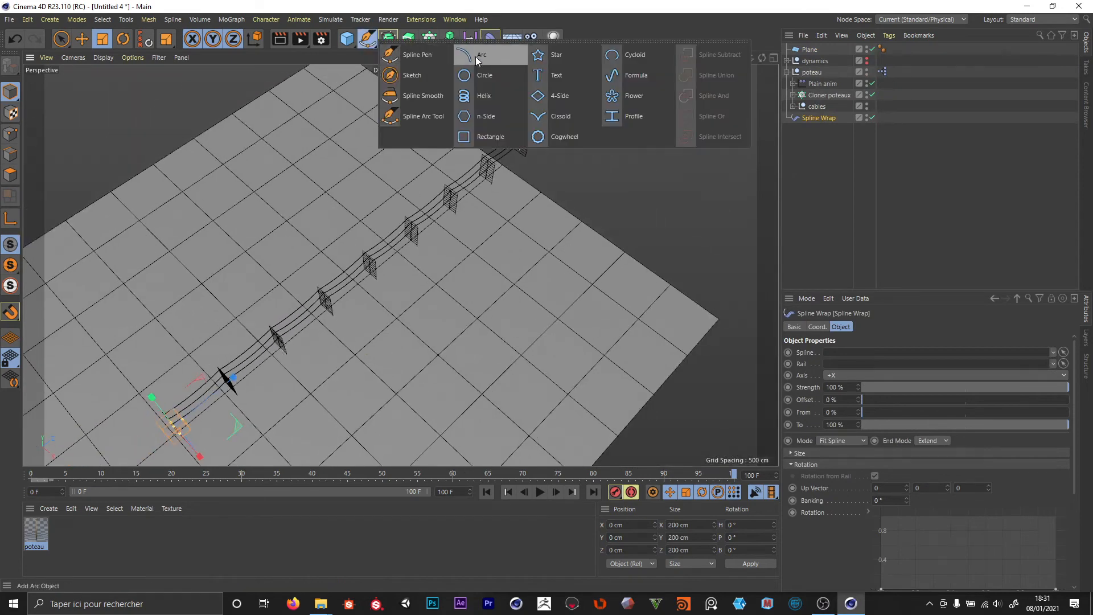
pyautogui.click(420, 55)
pyautogui.middleClick(446, 223)
pyautogui.middleClick(465, 206)
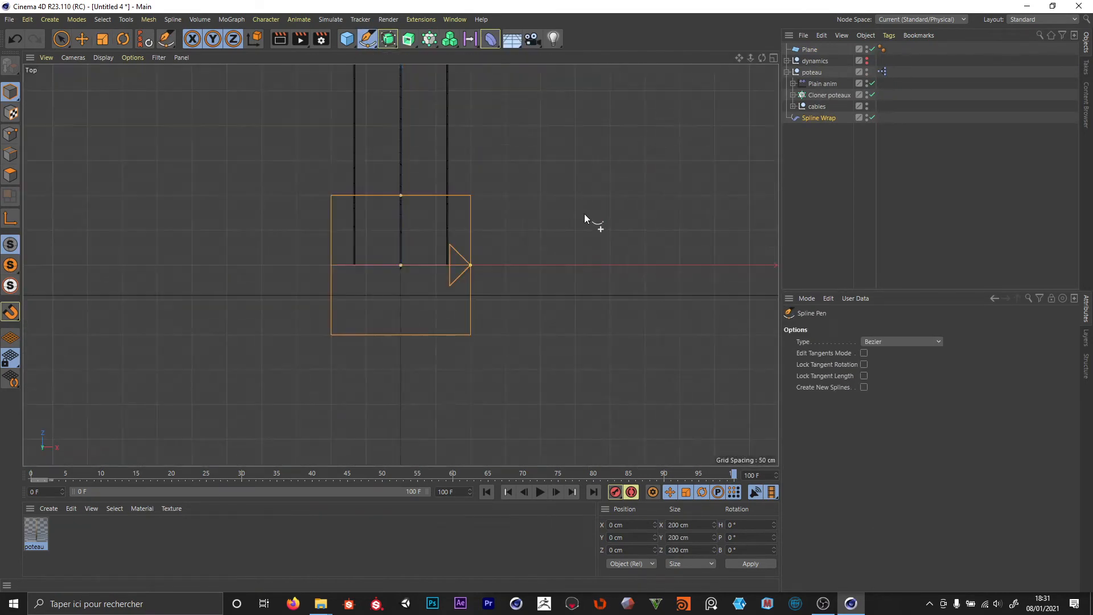
pyautogui.scroll(-10, 411, 301)
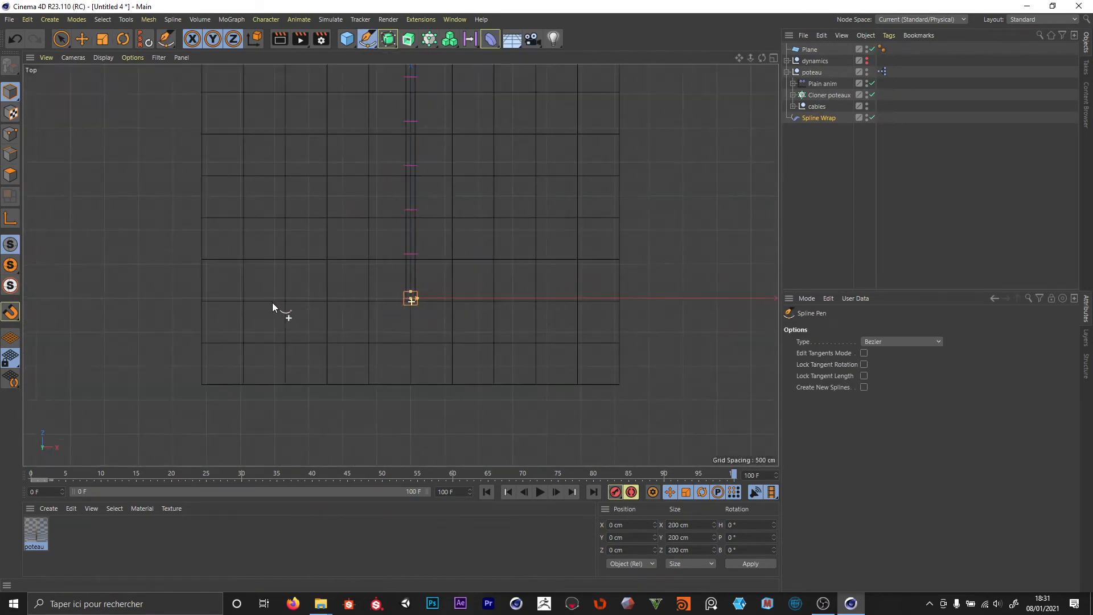
pyautogui.click(384, 422)
pyautogui.click(297, 319)
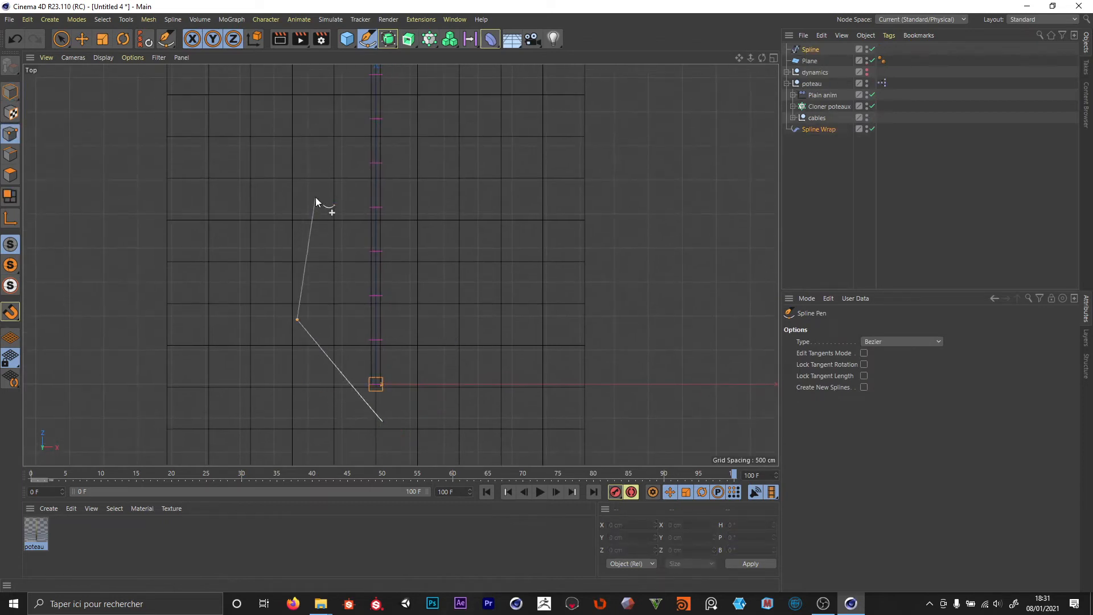
pyautogui.click(262, 66)
pyautogui.keyDown('alt'); pyautogui.moveTo(283, 181); pyautogui.dragTo(279, 288, button='middle'); pyautogui.keyUp('alt')
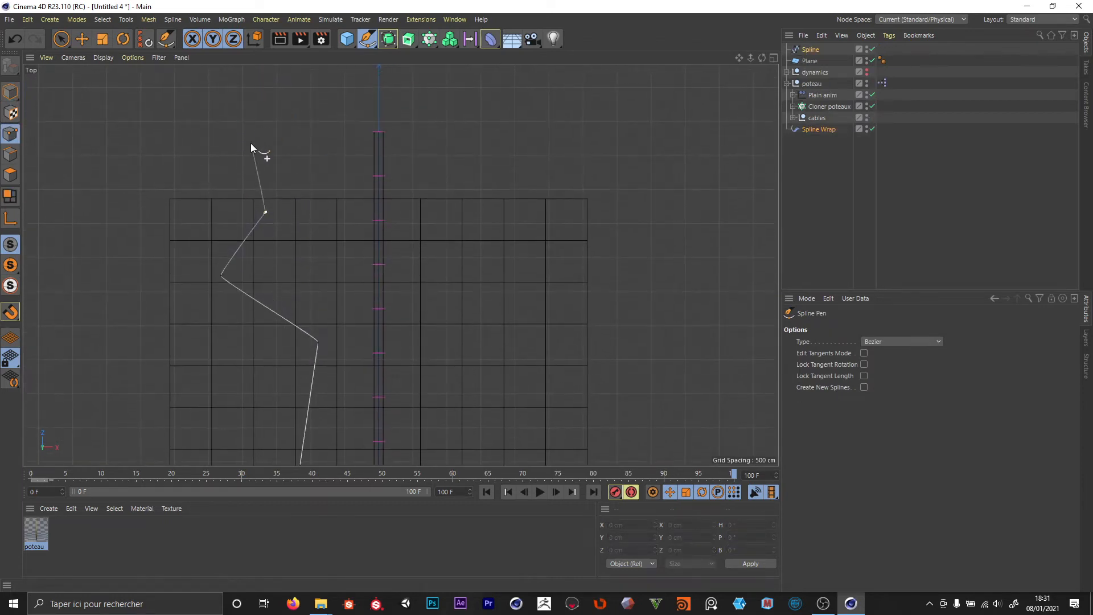
pyautogui.click(256, 124)
pyautogui.rightClick(336, 247)
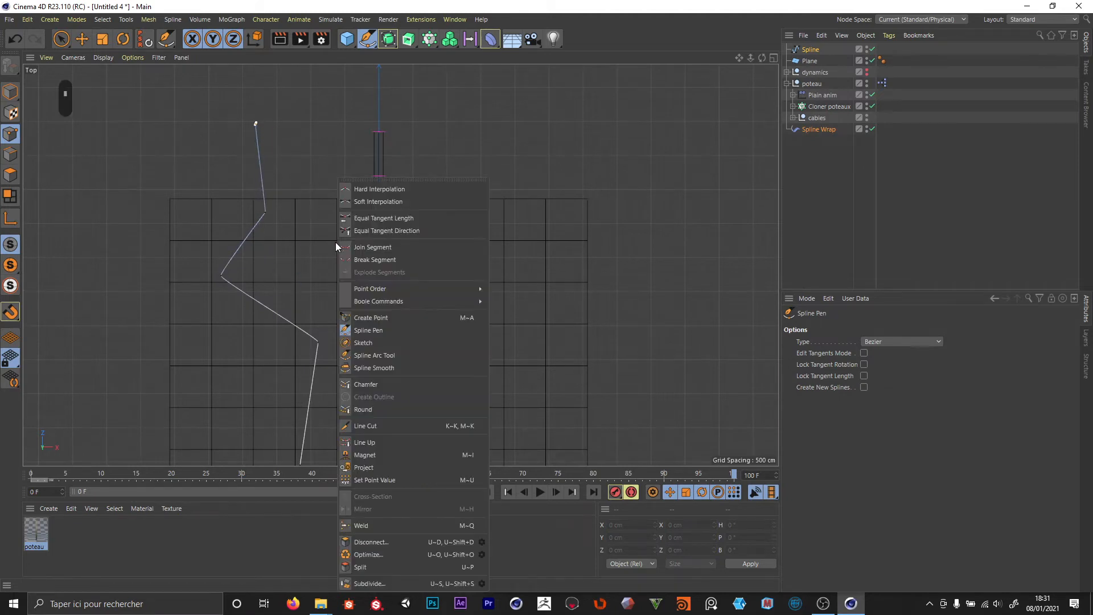
pyautogui.click(611, 190)
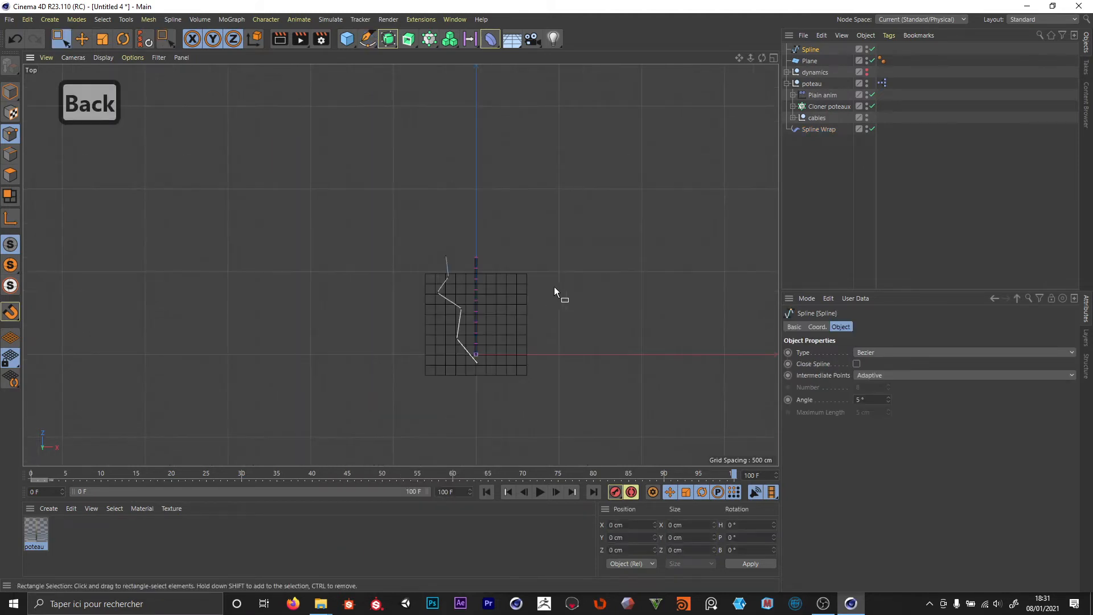
# Rename the new spline as Spline guide.
pyautogui.doubleClick(810, 50)
pyautogui.press('Right')
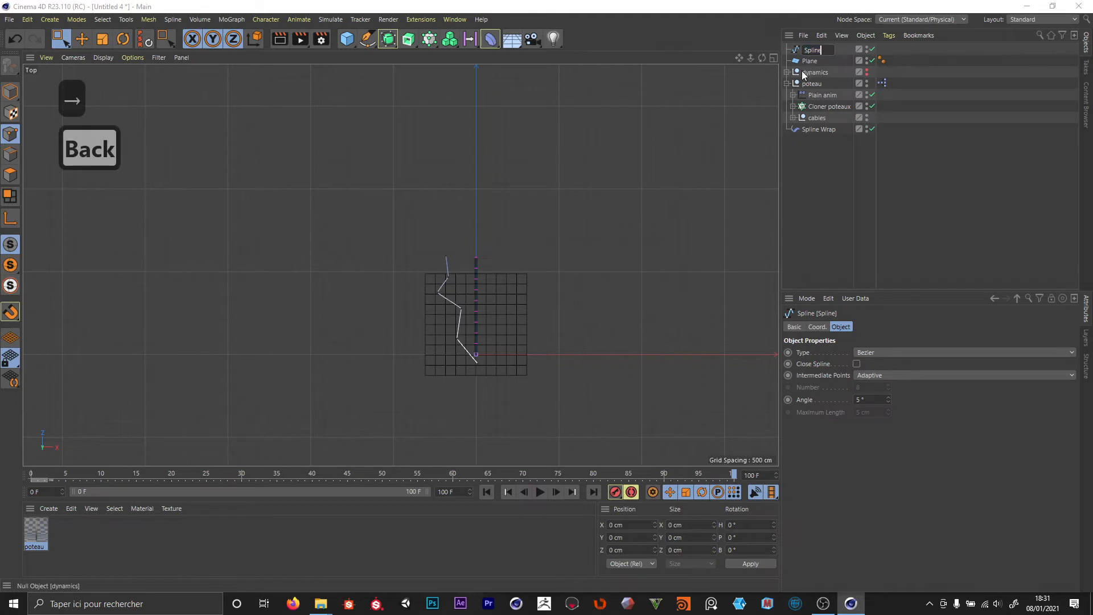
pyautogui.write('guide')
pyautogui.press('Return')
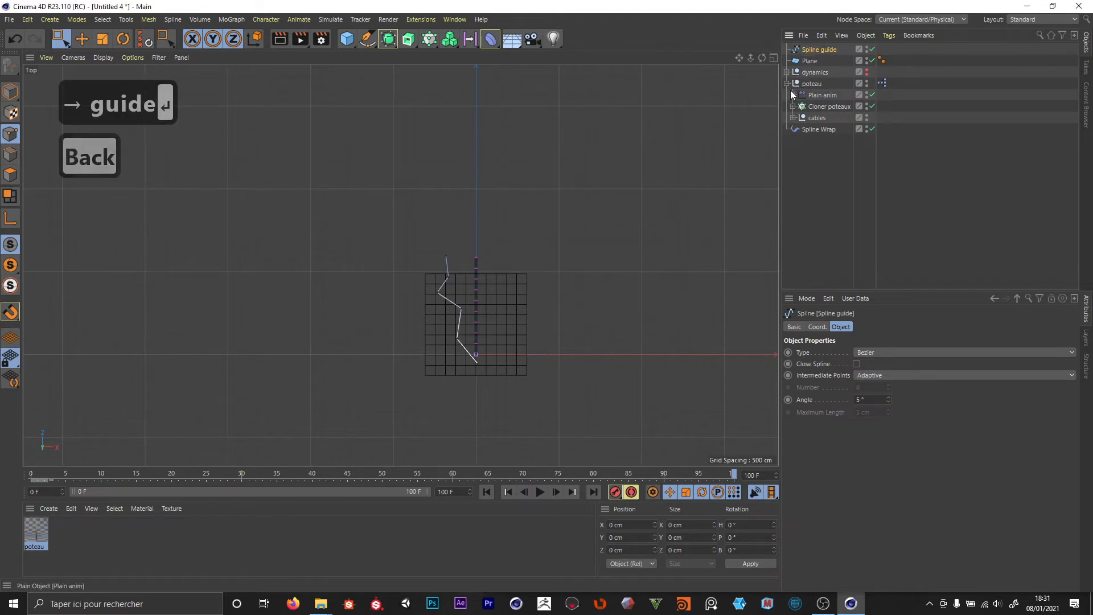
# Make the Spline Wrap a child of the poteau null, move Spline guide to the end of the object list and select poteau.
pyautogui.click(814, 129)
pyautogui.moveTo(820, 50); pyautogui.dragTo(816, 114)
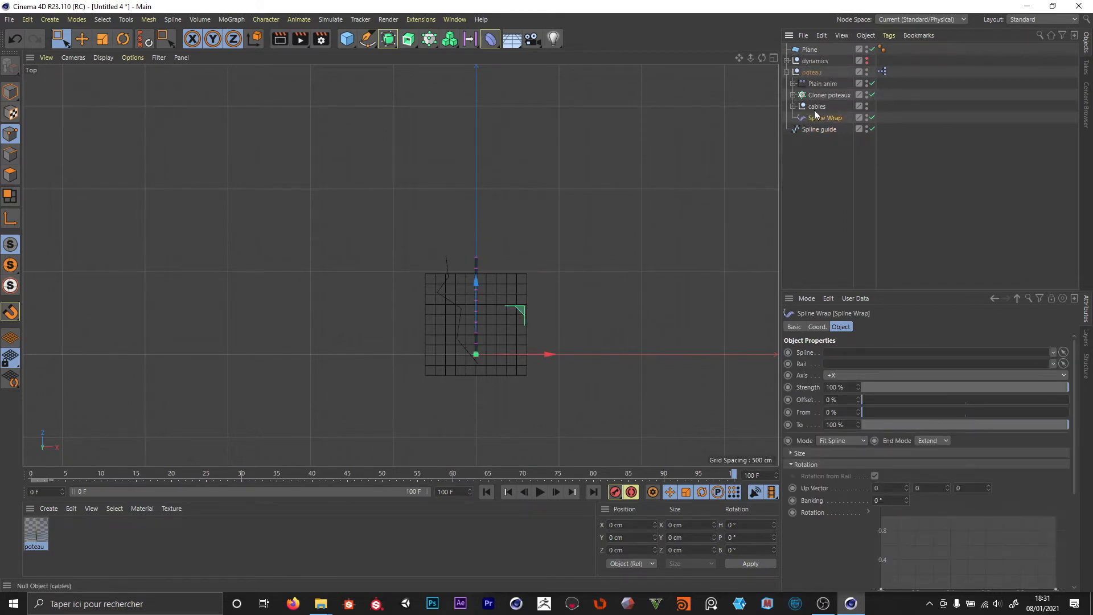
pyautogui.click(812, 73)
# Return to the perspective view and show the Spline Wrap's Bounding Box settings, with its Rotation settings collapsed.
pyautogui.middleClick(482, 262)
pyautogui.middleClick(277, 186)
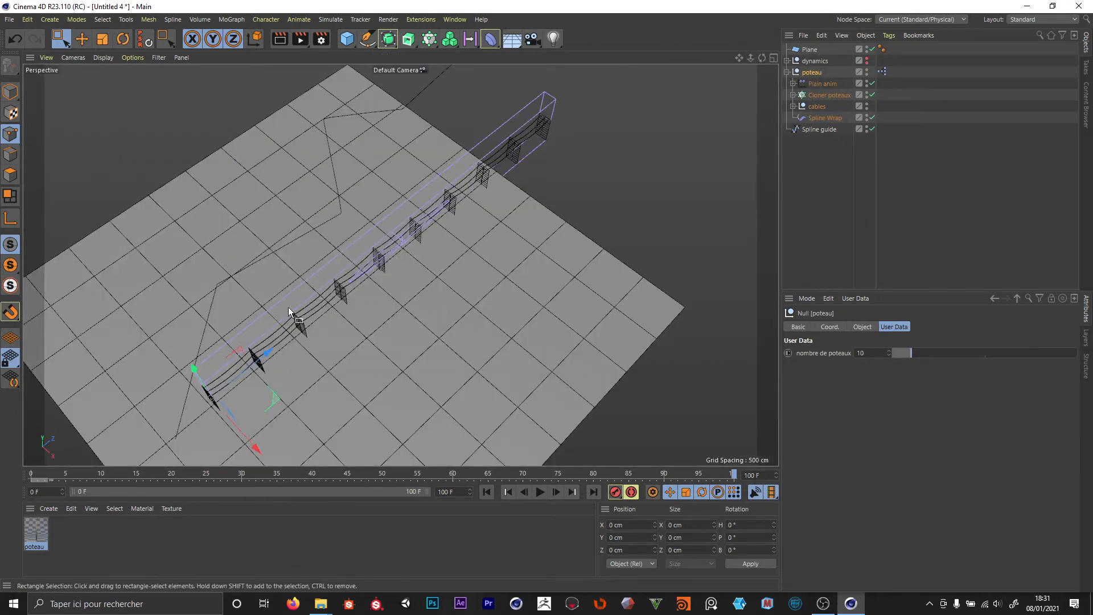
pyautogui.keyDown('alt'); pyautogui.moveTo(288, 306); pyautogui.dragTo(277, 242); pyautogui.keyUp('alt')
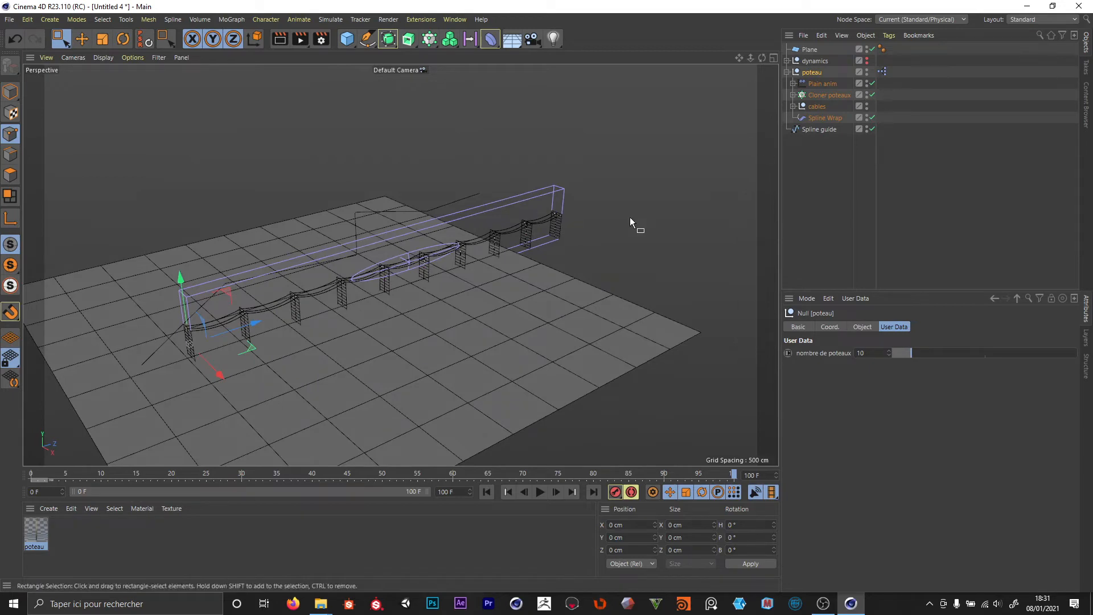
pyautogui.scroll(3, 305, 286)
pyautogui.keyDown('alt'); pyautogui.moveTo(305, 296); pyautogui.dragTo(357, 272); pyautogui.keyUp('alt')
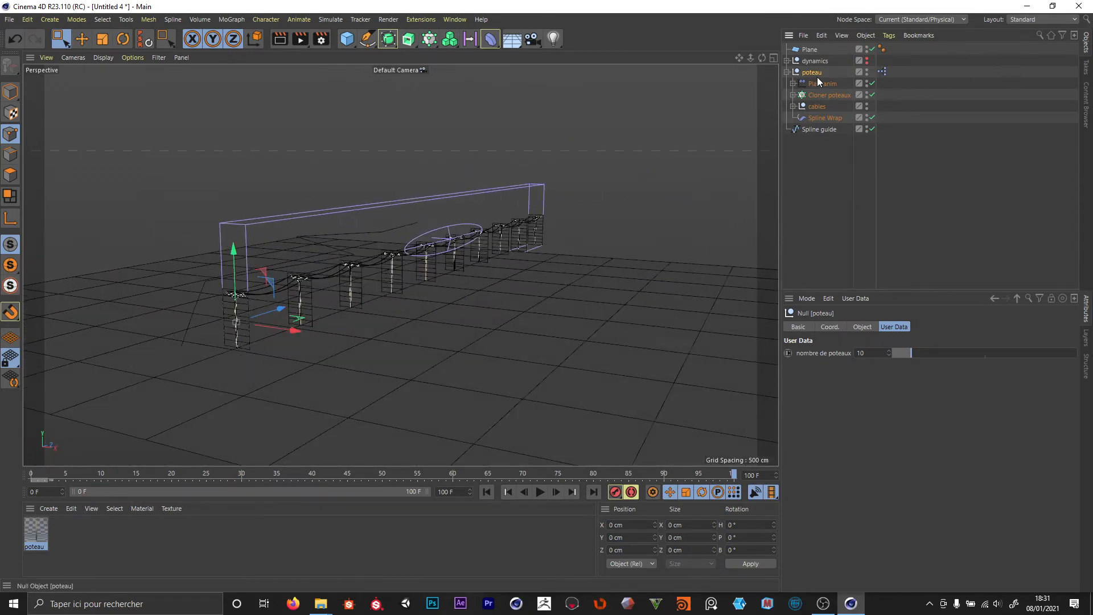
pyautogui.click(825, 117)
pyautogui.moveTo(926, 291); pyautogui.dragTo(926, 166)
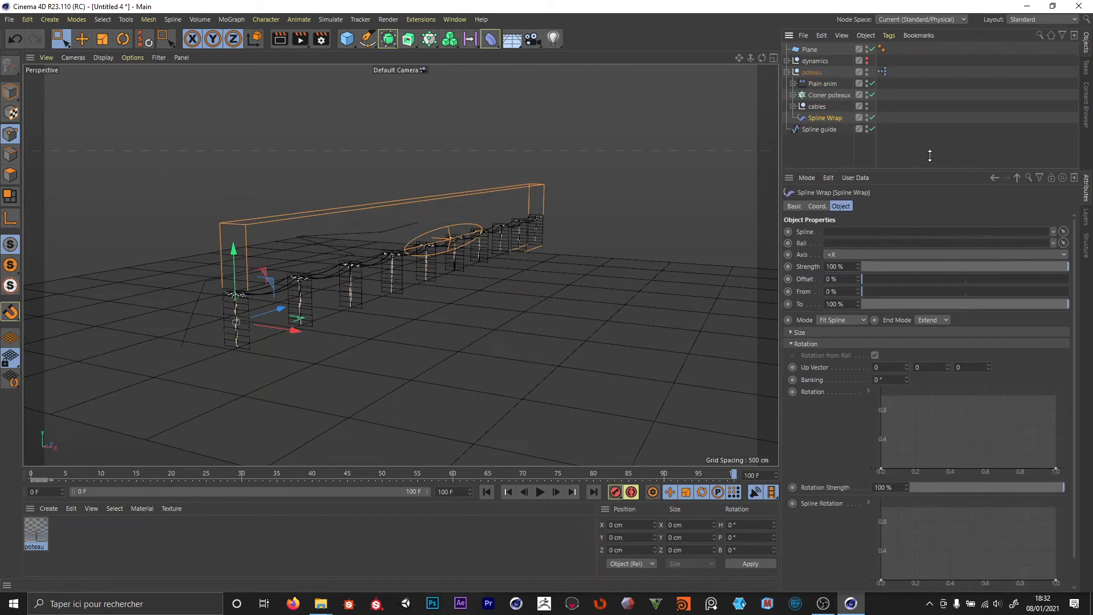
pyautogui.click(792, 347)
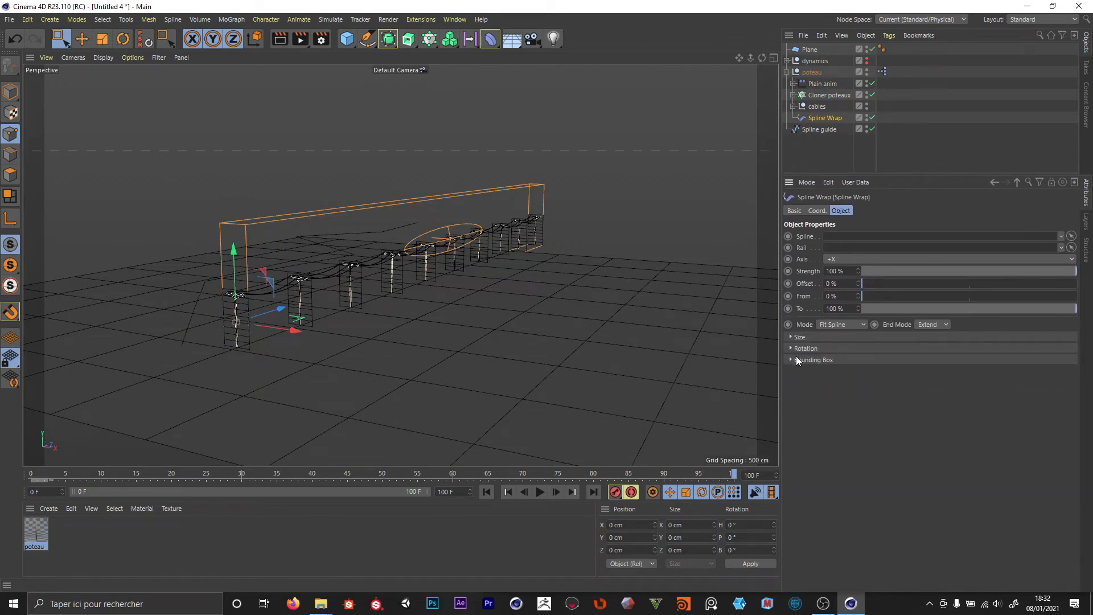
pyautogui.click(813, 359)
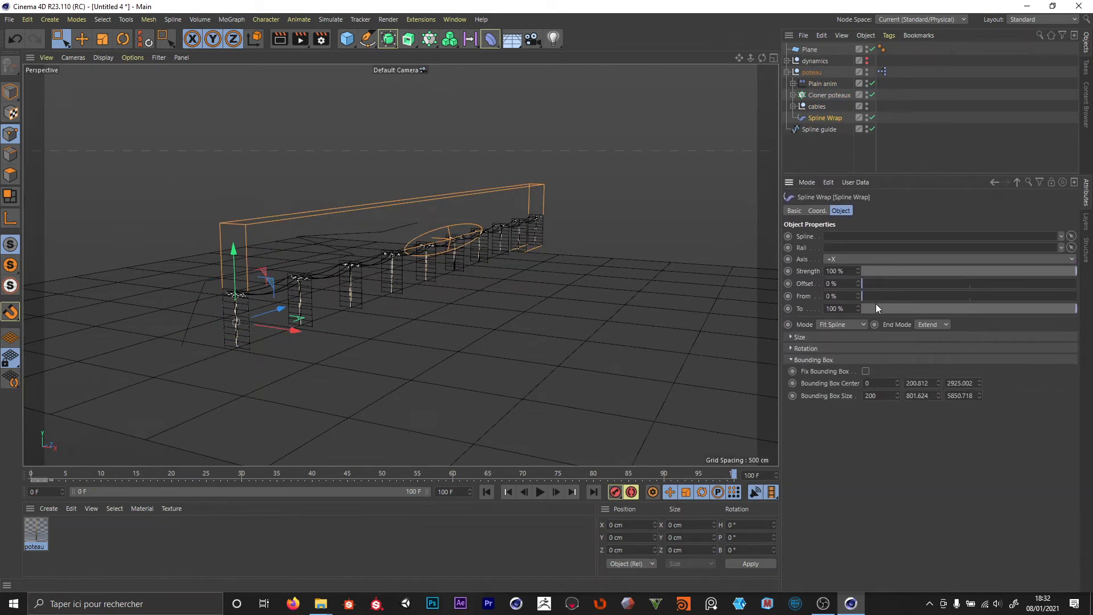
# Set the Spline Wrap's axis to +Z and play the animation to check the deformer's bounds.
pyautogui.click(840, 258)
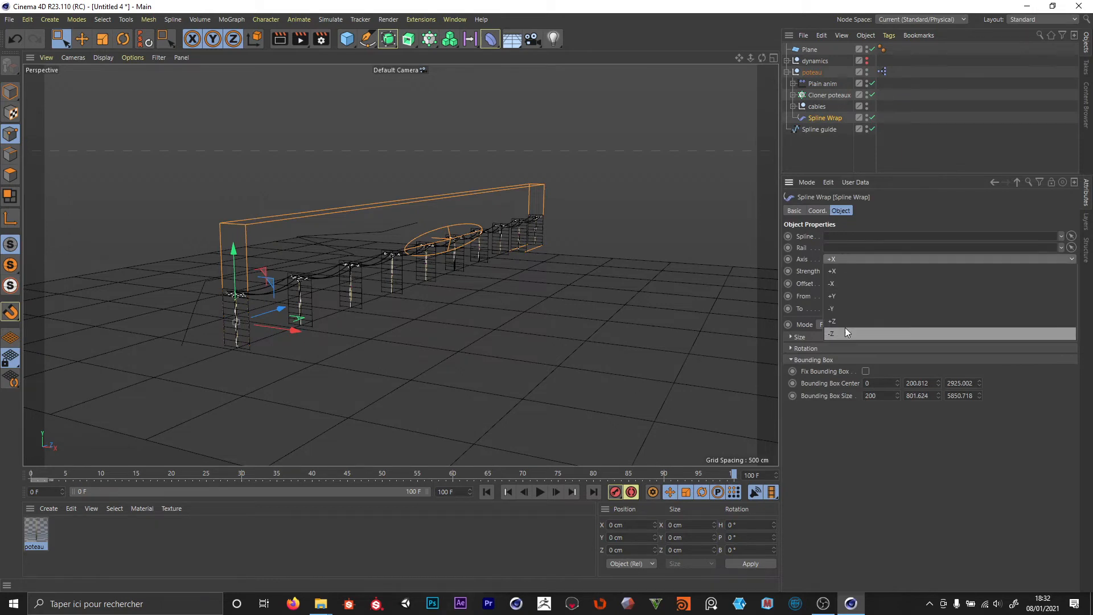
pyautogui.click(847, 320)
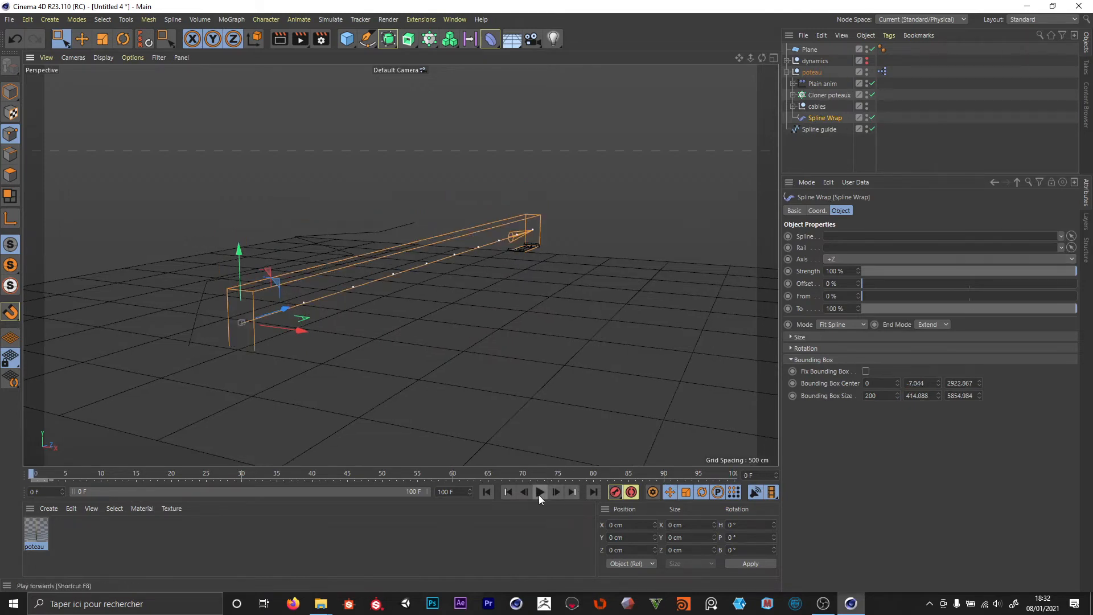
pyautogui.click(538, 493)
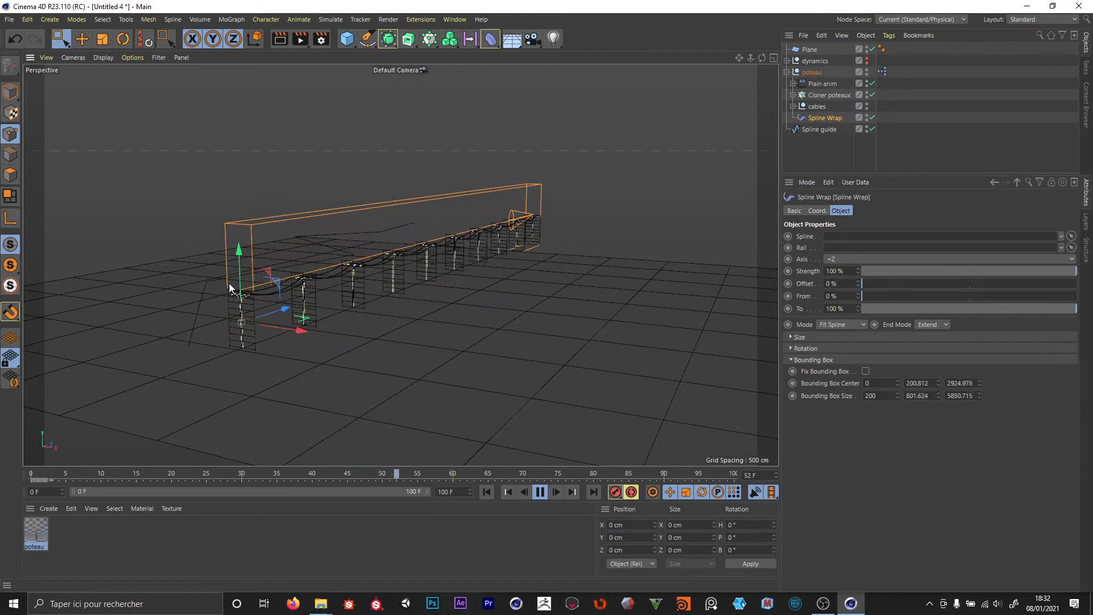
pyautogui.click(539, 492)
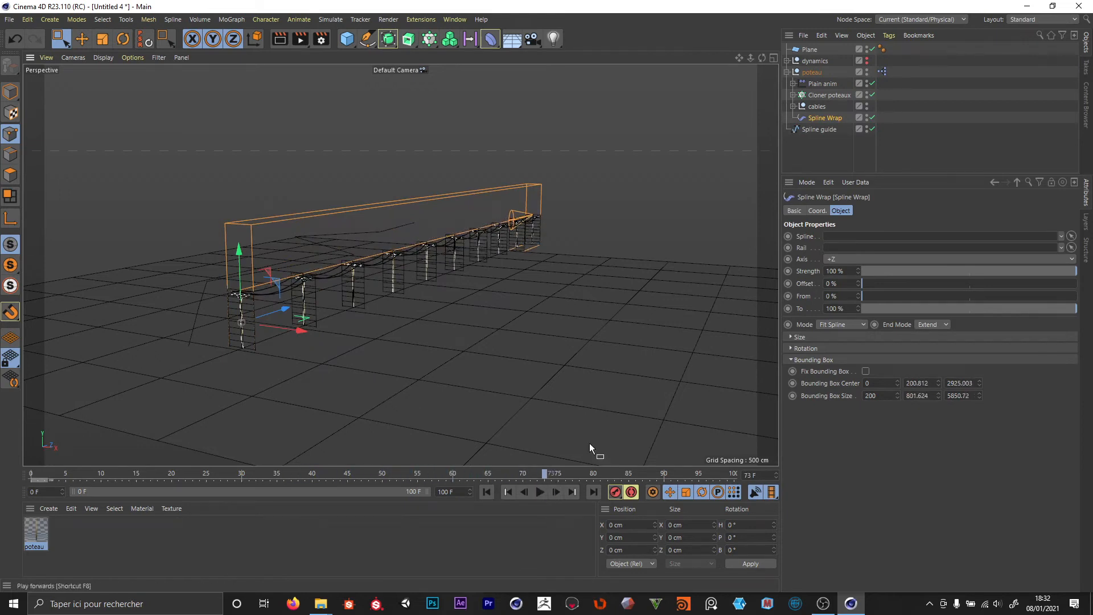
# Try Spline guide as the Spline Wrap's spline and play the animation to see how the poles follow it.
pyautogui.click(820, 130)
pyautogui.click(818, 118)
pyautogui.moveTo(816, 130); pyautogui.dragTo(841, 234)
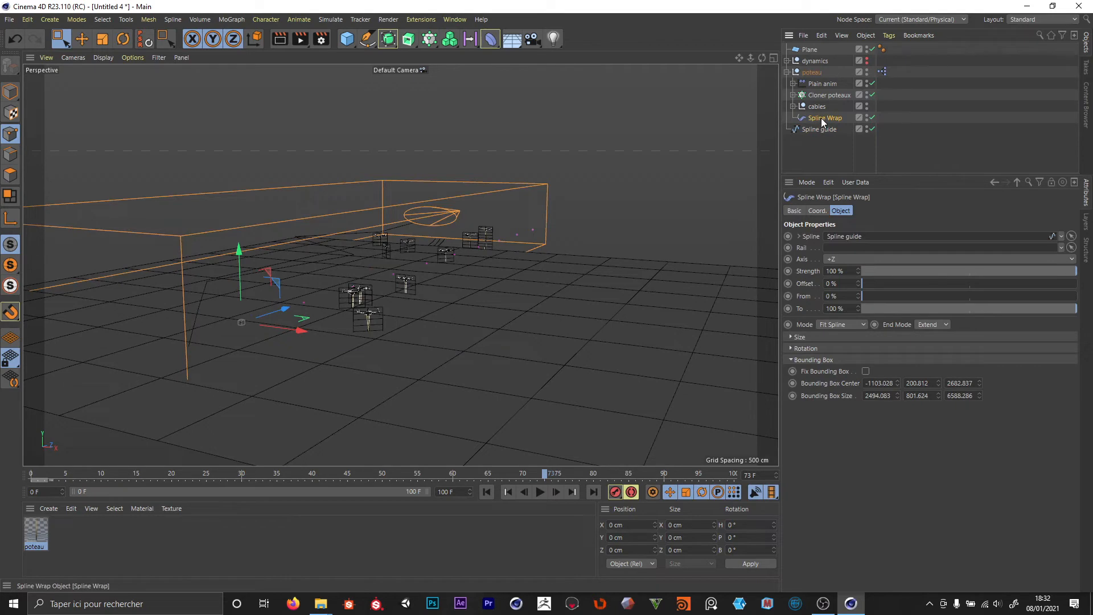
pyautogui.keyDown('alt'); pyautogui.moveTo(572, 329); pyautogui.dragTo(535, 343); pyautogui.keyUp('alt')
pyautogui.press('F8')
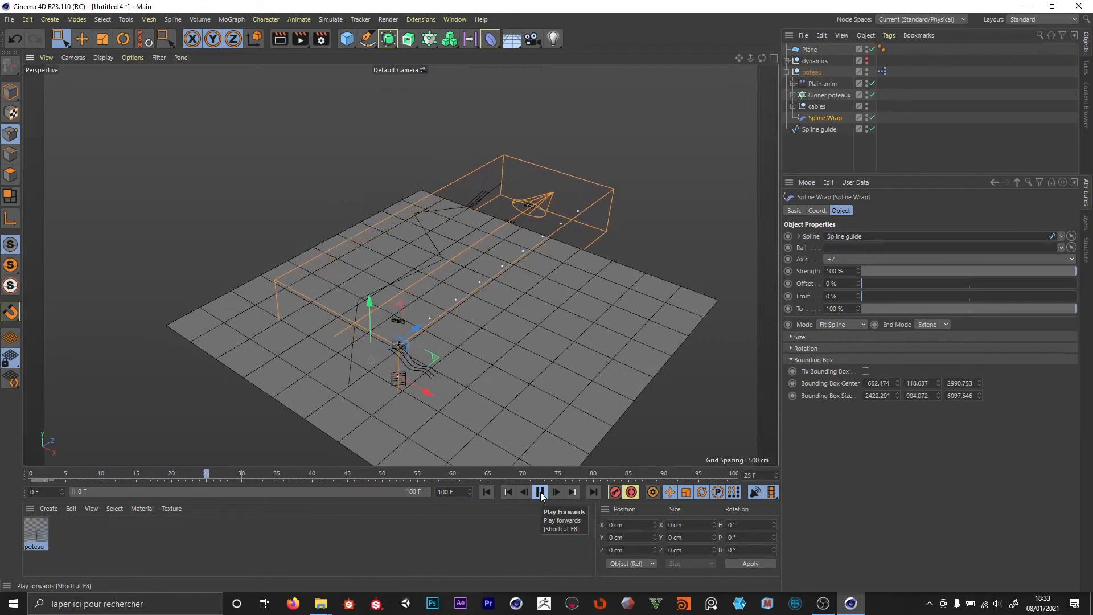
pyautogui.click(540, 492)
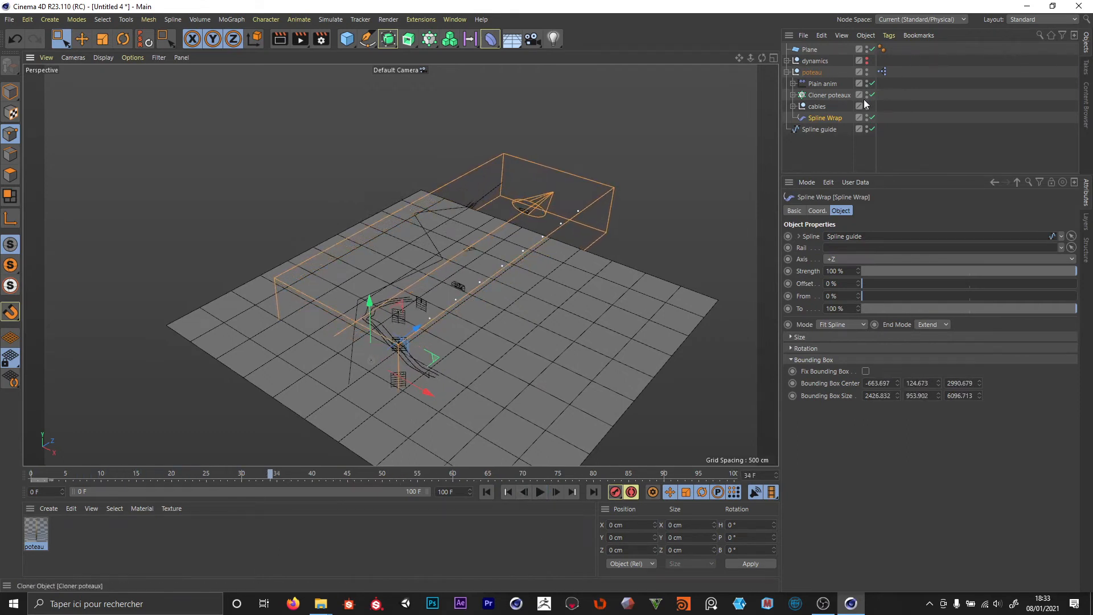
# Compare the poles with the Spline Wrap off and on, and clear the deformer's spline link.
pyautogui.click(871, 117)
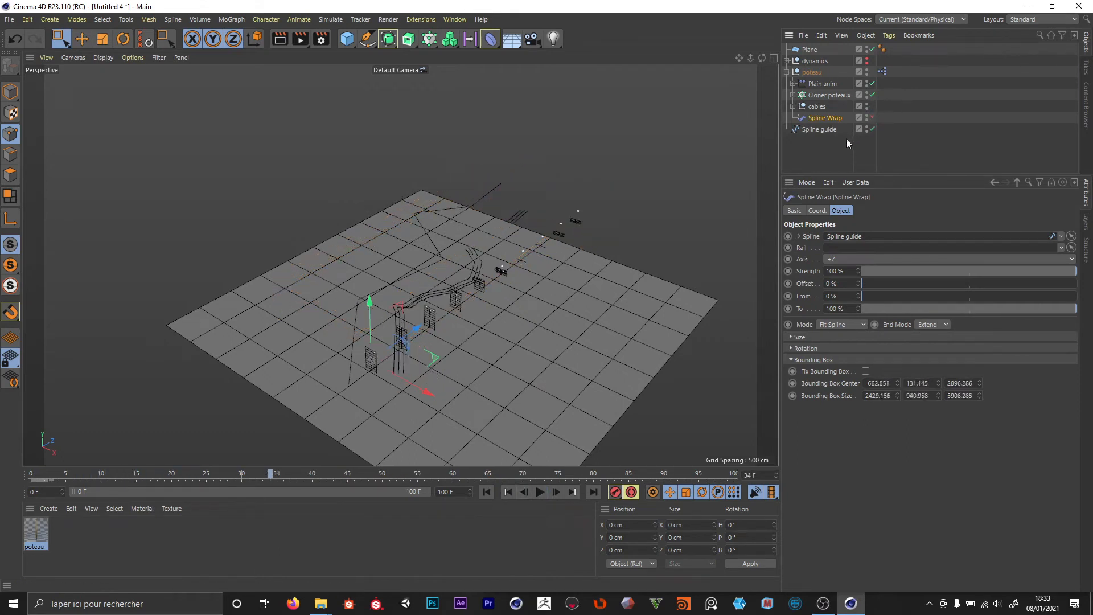
pyautogui.click(872, 117)
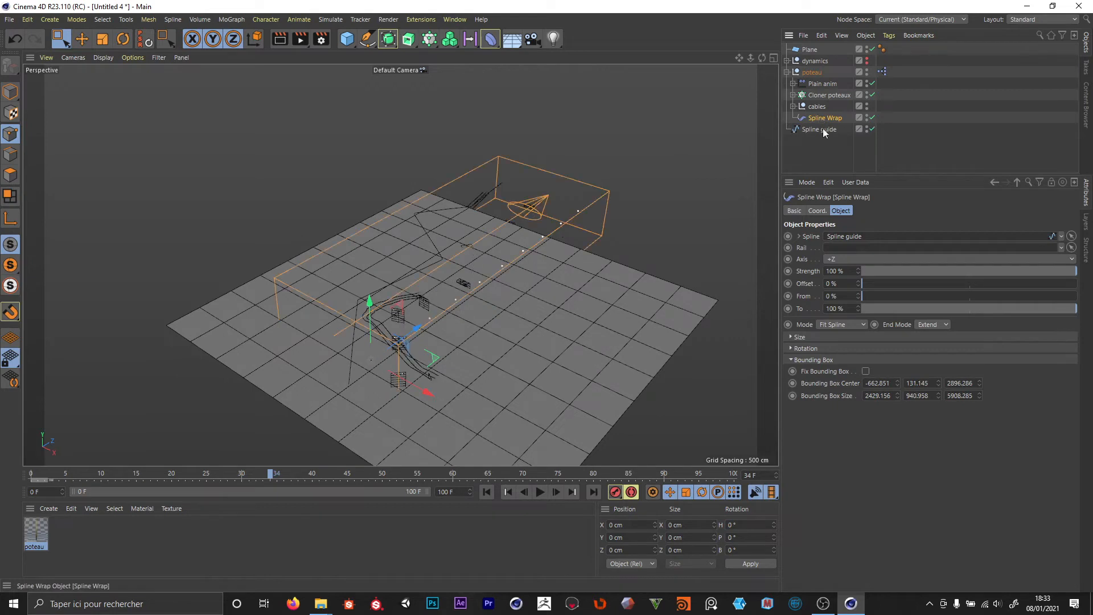
pyautogui.click(1062, 236)
pyautogui.click(1062, 247)
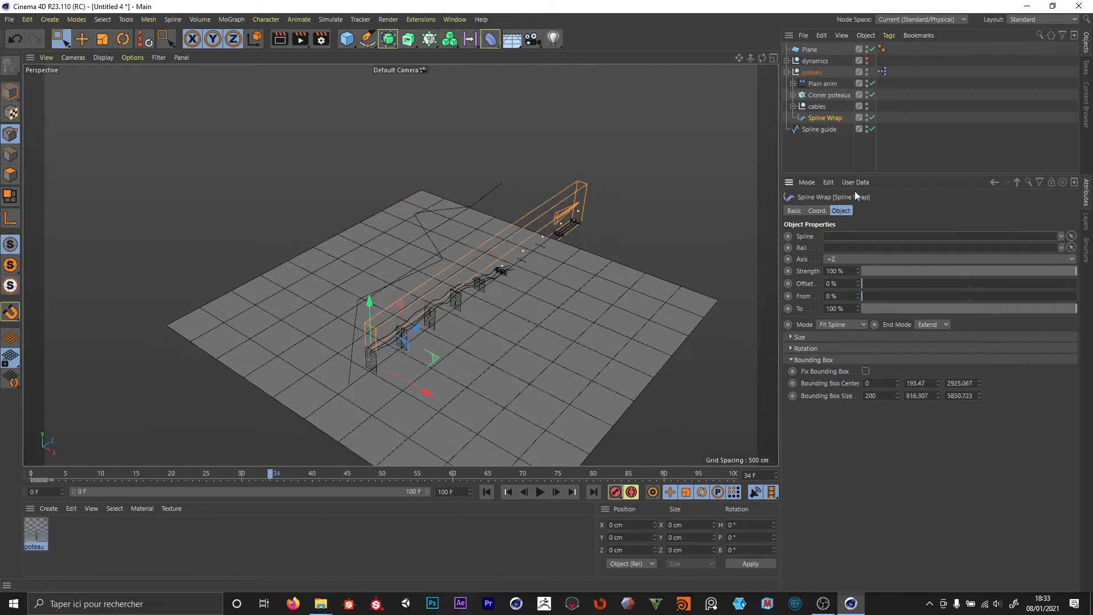
# Scrub the animation to frame 100 and view the complete pole row within the Spline Wrap's bounds.
pyautogui.keyDown('alt'); pyautogui.moveTo(470, 316); pyautogui.dragTo(411, 296); pyautogui.keyUp('alt')
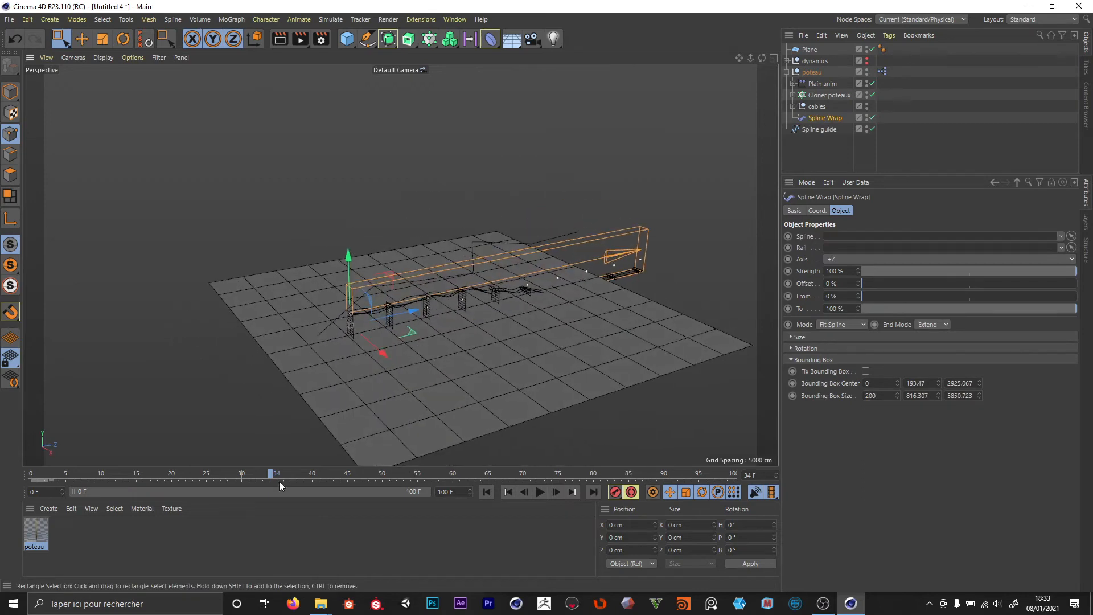
pyautogui.moveTo(273, 478); pyautogui.dragTo(749, 481)
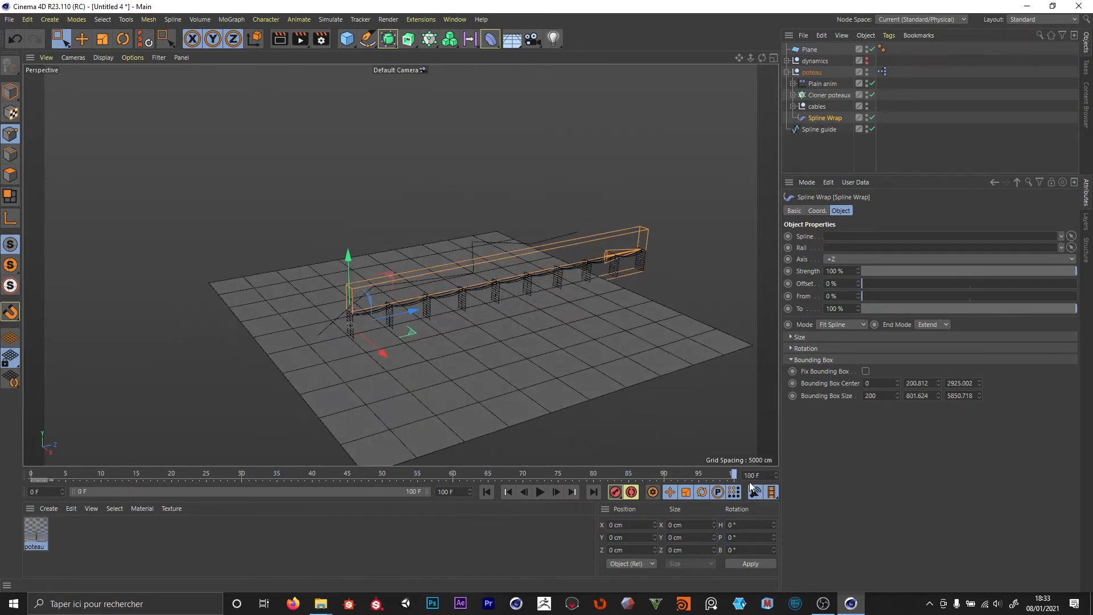
pyautogui.keyDown('alt'); pyautogui.moveTo(565, 288); pyautogui.dragTo(491, 308, button='middle'); pyautogui.keyUp('alt')
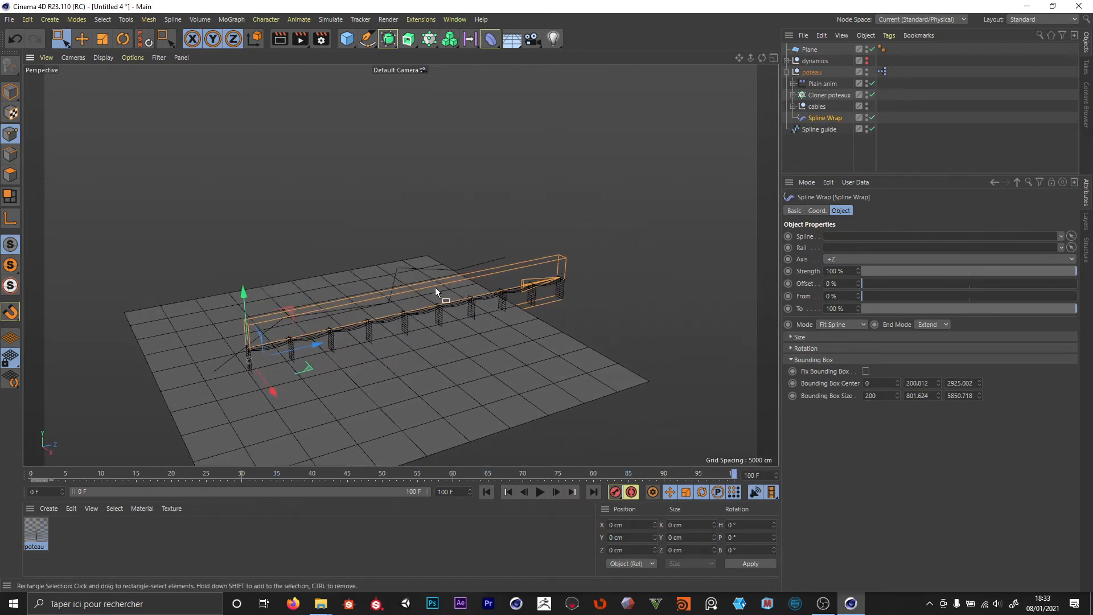
# Fix the Spline Wrap's bounding box and increase its Y size to 865.624.
pyautogui.keyDown('alt'); pyautogui.moveTo(458, 304); pyautogui.dragTo(621, 256, button='right'); pyautogui.keyUp('alt')
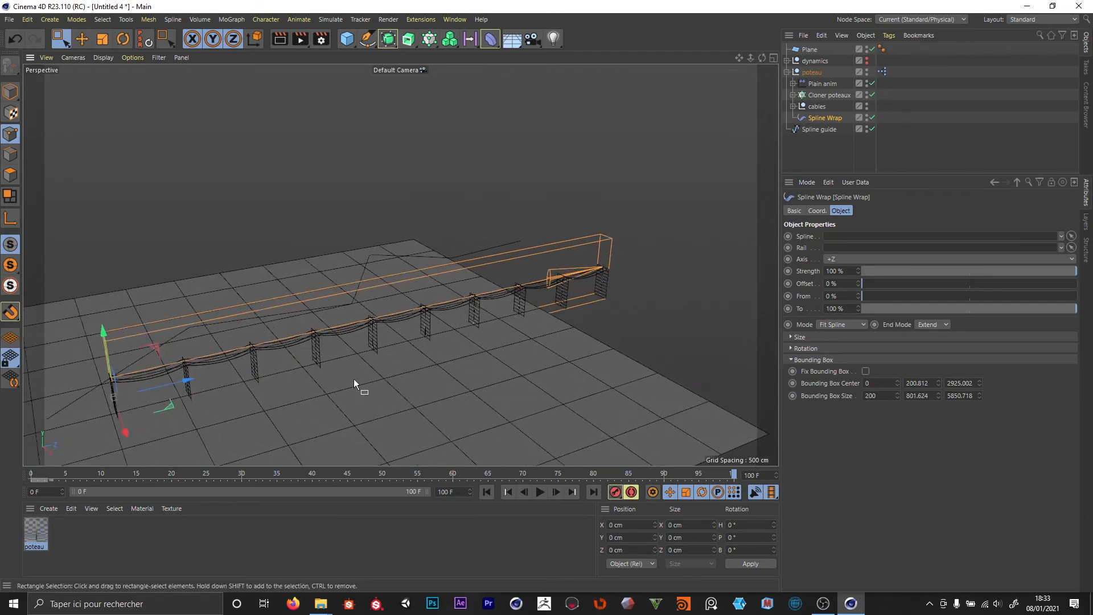
pyautogui.keyDown('alt'); pyautogui.moveTo(318, 376); pyautogui.dragTo(360, 351, button='middle'); pyautogui.keyUp('alt')
pyautogui.keyDown('alt'); pyautogui.moveTo(299, 347); pyautogui.dragTo(336, 357); pyautogui.keyUp('alt')
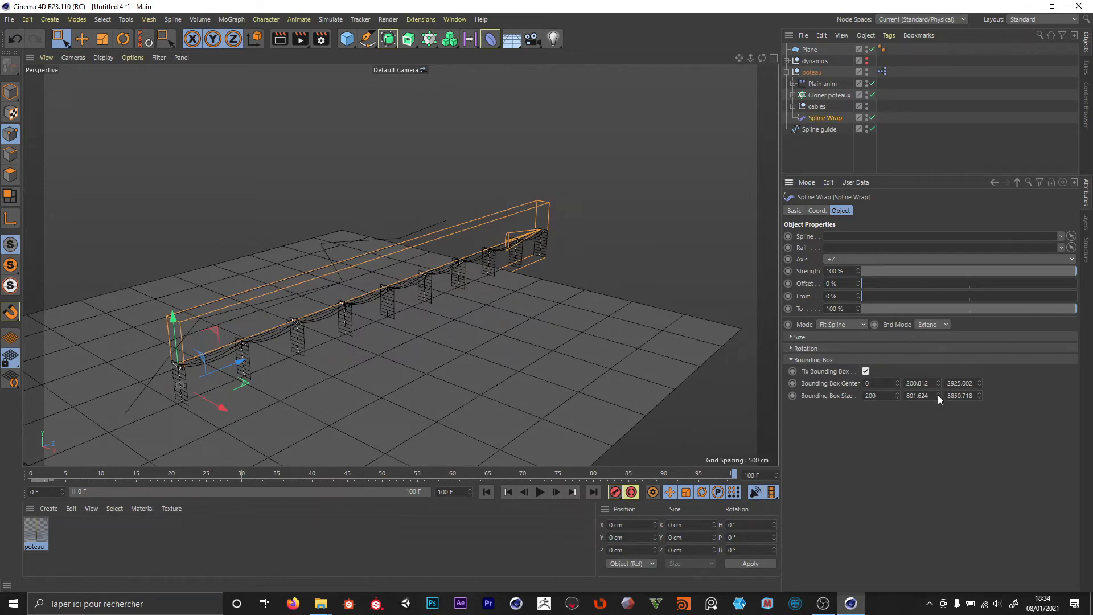
pyautogui.moveTo(938, 396); pyautogui.dragTo(938, 360)
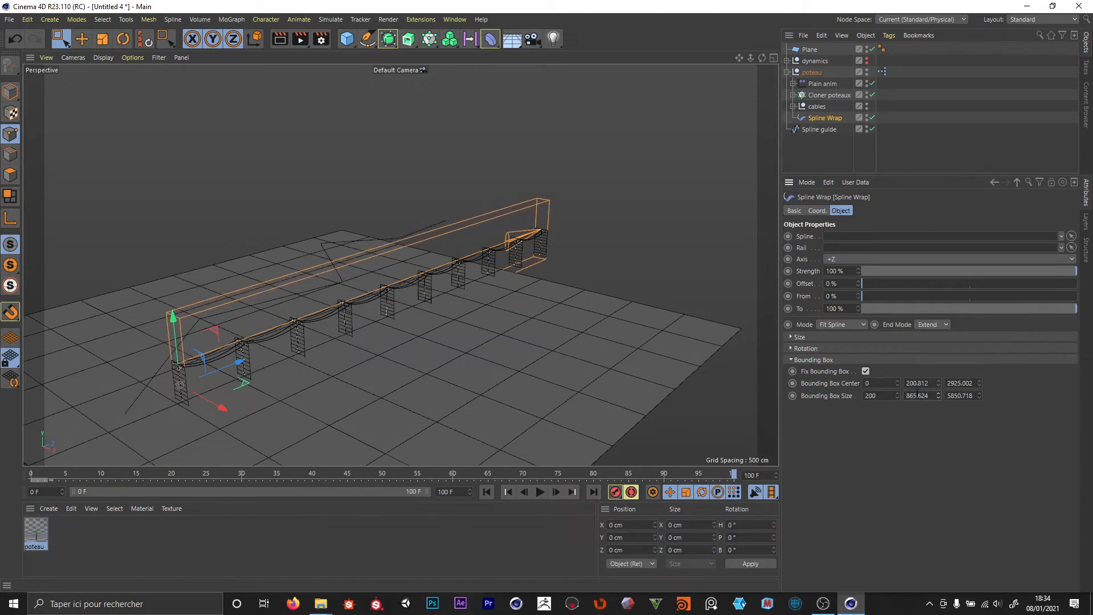
# Examine how the bounding box encloses the poles in the Right view and inspect the Bend deformer inside Cloner poteaux.
pyautogui.middleClick(501, 380)
pyautogui.middleClick(248, 370)
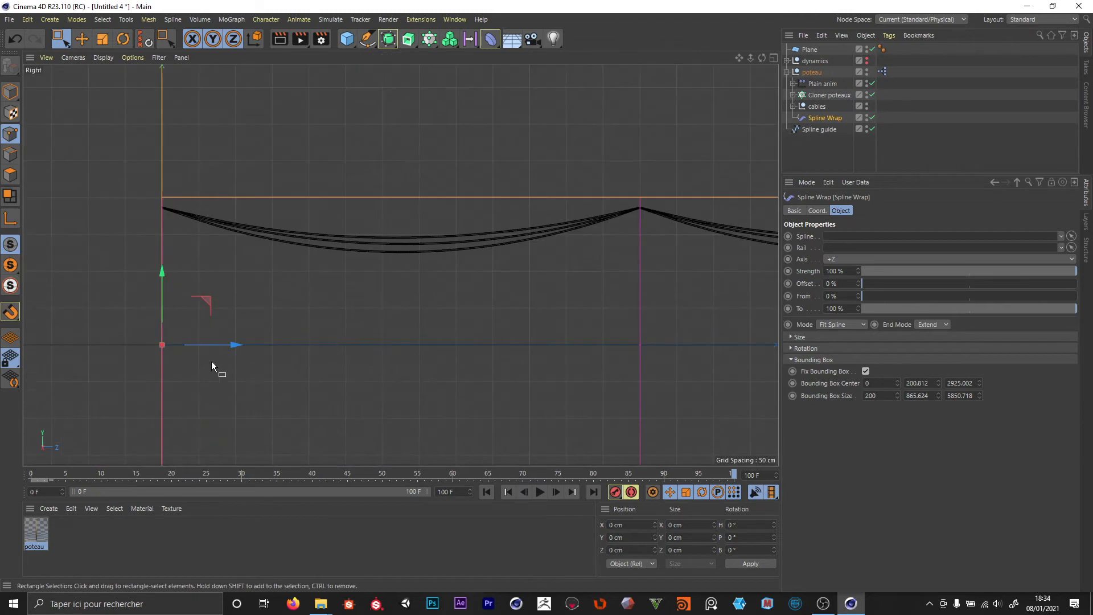
pyautogui.scroll(-6, 249, 351)
pyautogui.keyDown('alt'); pyautogui.moveTo(350, 313); pyautogui.dragTo(222, 310, button='middle'); pyautogui.keyUp('alt')
pyautogui.scroll(-1, 524, 373)
pyautogui.scroll(-1, 517, 373)
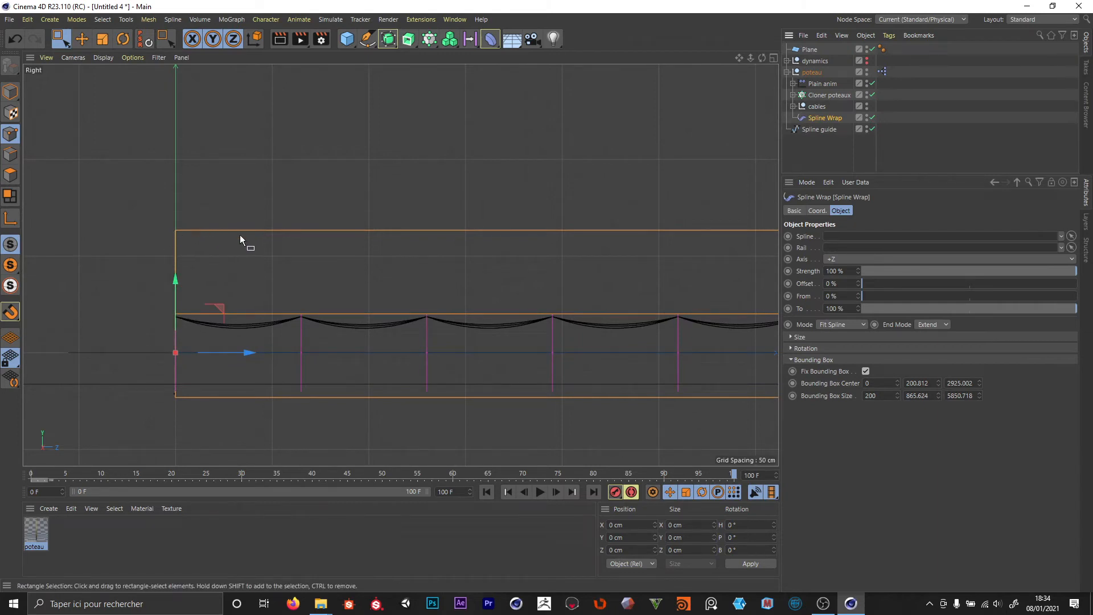
pyautogui.click(793, 95)
pyautogui.click(800, 107)
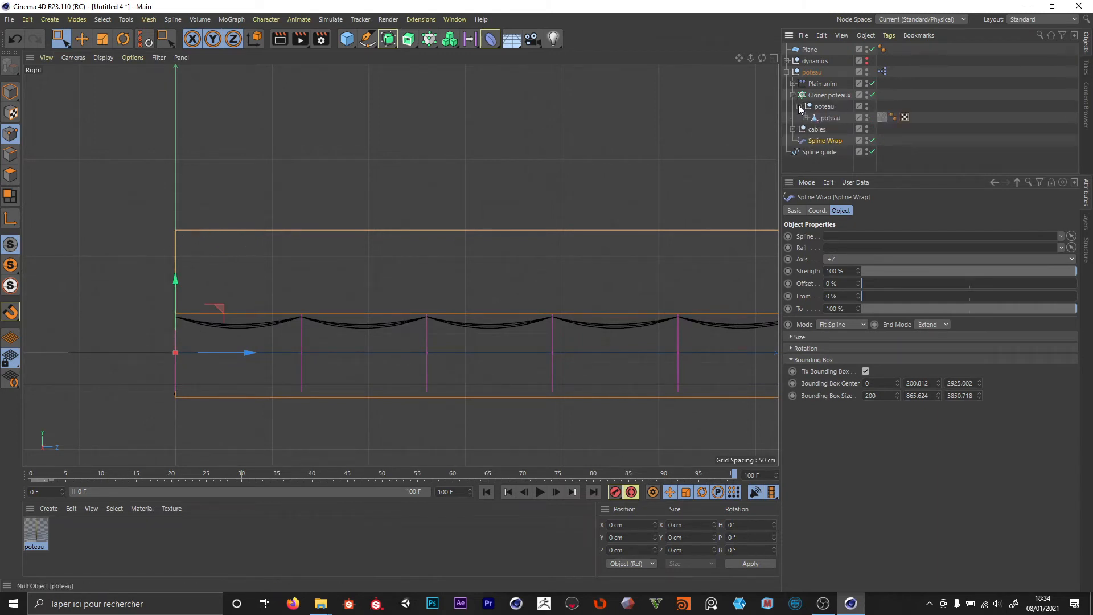
pyautogui.click(805, 118)
pyautogui.click(832, 130)
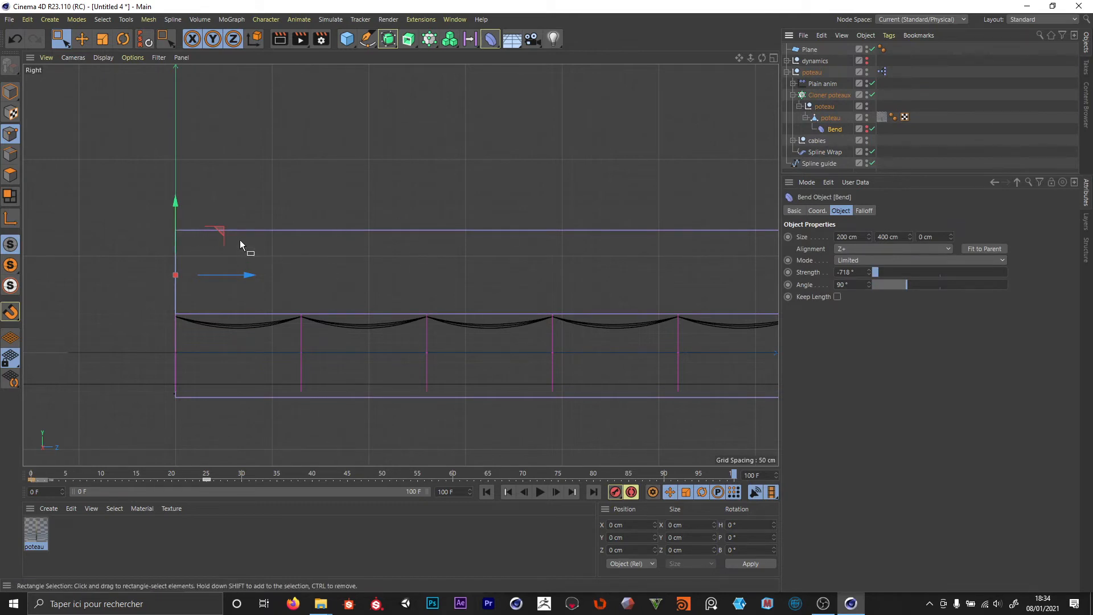
pyautogui.click(801, 106)
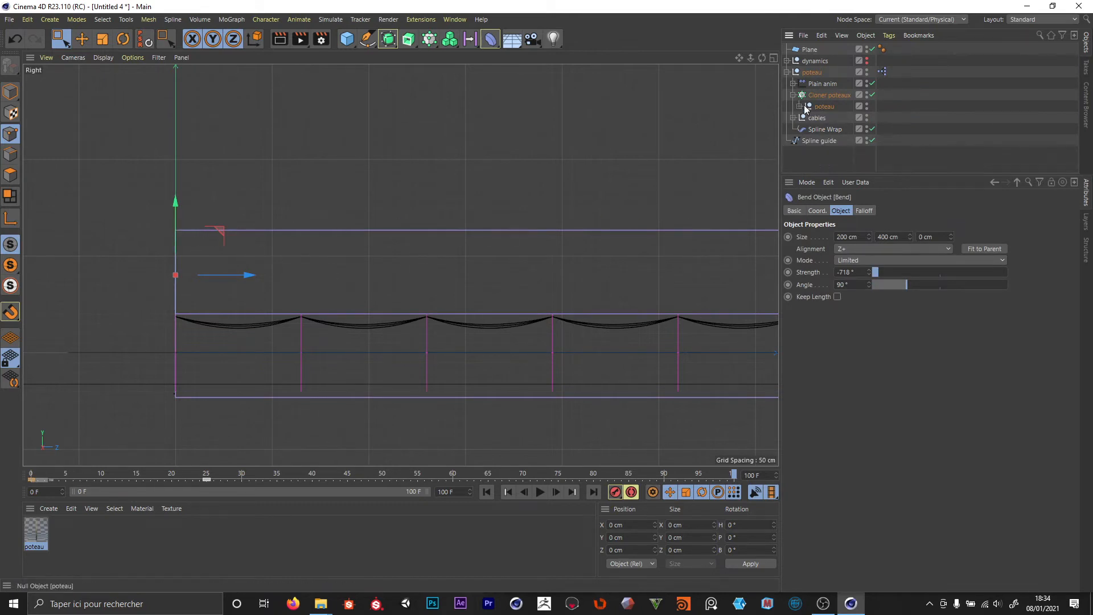
# Widen the Spline Wrap's bounding box to an X size of 267 so it encloses the poles in the Front view.
pyautogui.click(818, 129)
pyautogui.press('F1')
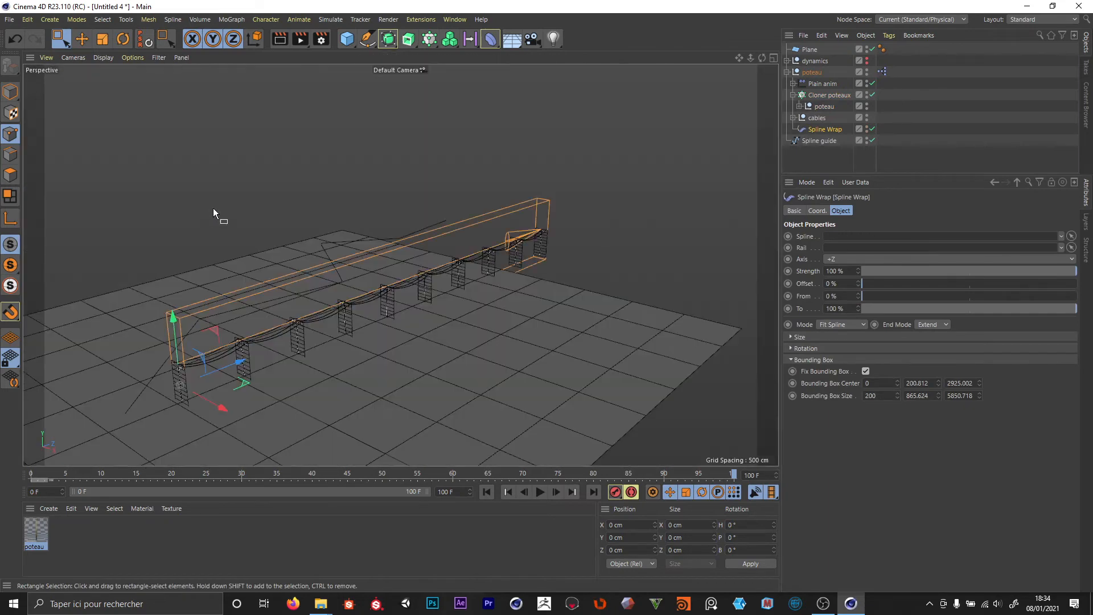
pyautogui.press('F3')
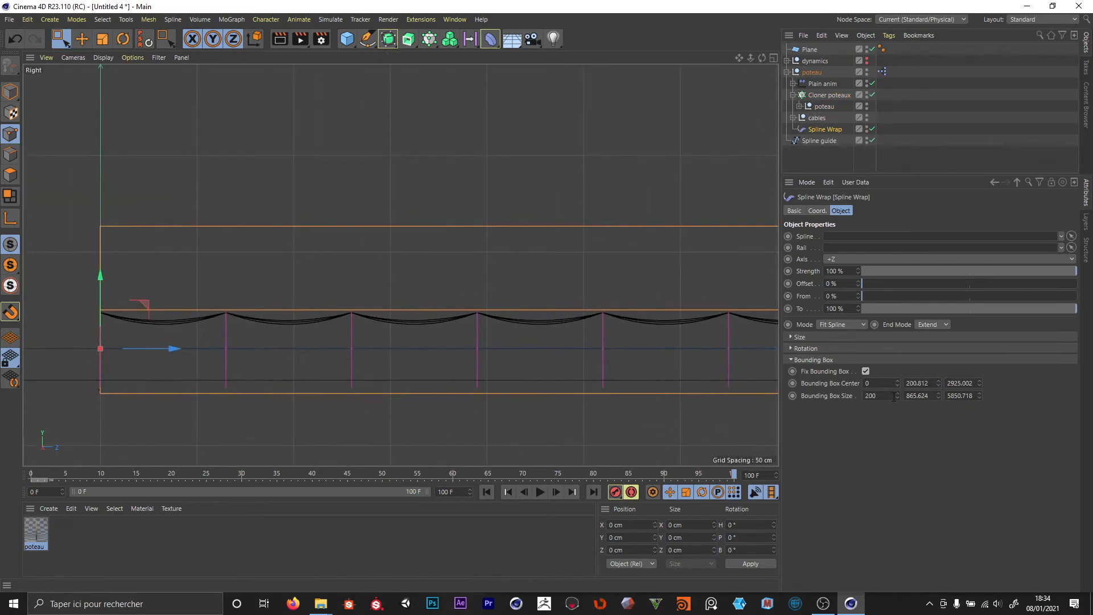
pyautogui.press('F5')
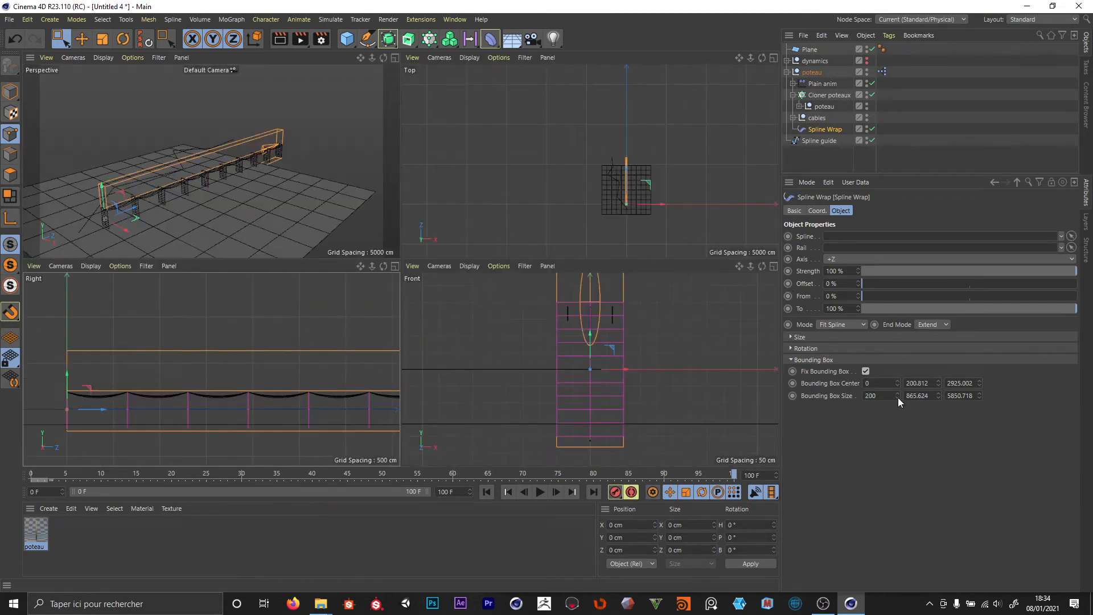
pyautogui.moveTo(896, 395); pyautogui.dragTo(925, 395)
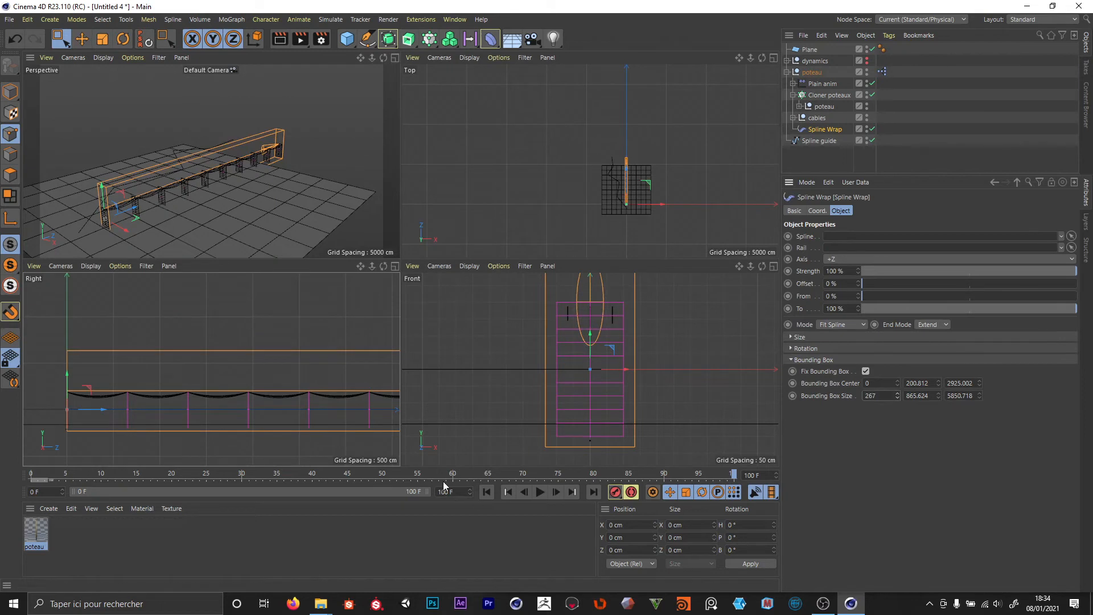
# At frame 0, enlarge the Spline Wrap's bounding box to 6065.718 in Z and 935.624 in Y around the folded poles.
pyautogui.click(487, 493)
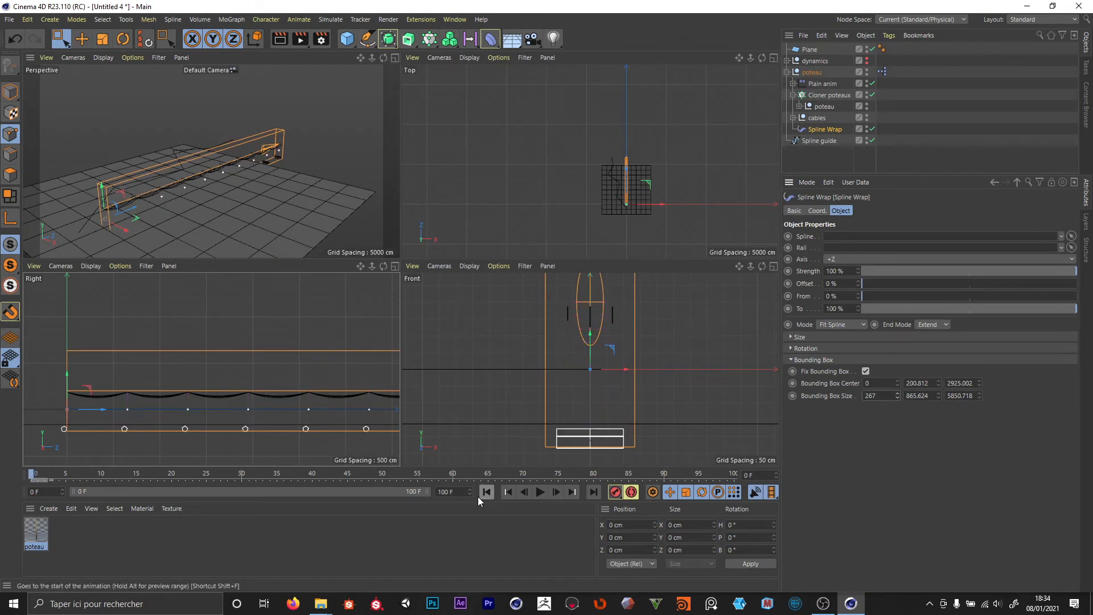
pyautogui.middleClick(287, 390)
pyautogui.keyDown('alt'); pyautogui.moveTo(90, 417); pyautogui.dragTo(148, 381, button='right'); pyautogui.keyUp('alt')
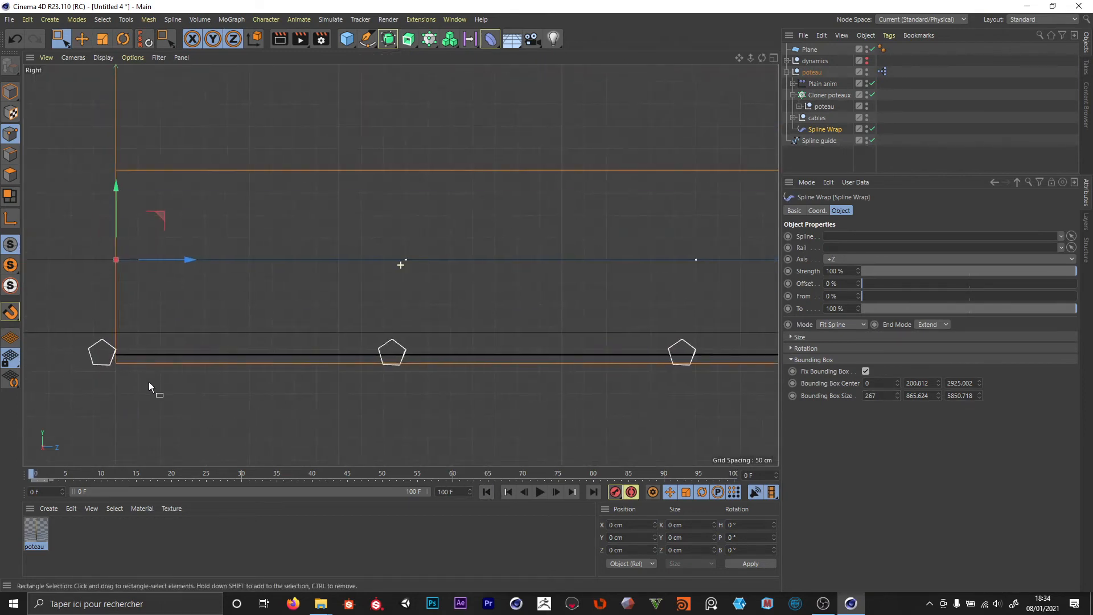
pyautogui.keyDown('alt'); pyautogui.moveTo(149, 382); pyautogui.dragTo(235, 396, button='middle'); pyautogui.keyUp('alt')
pyautogui.moveTo(979, 395); pyautogui.dragTo(1007, 387)
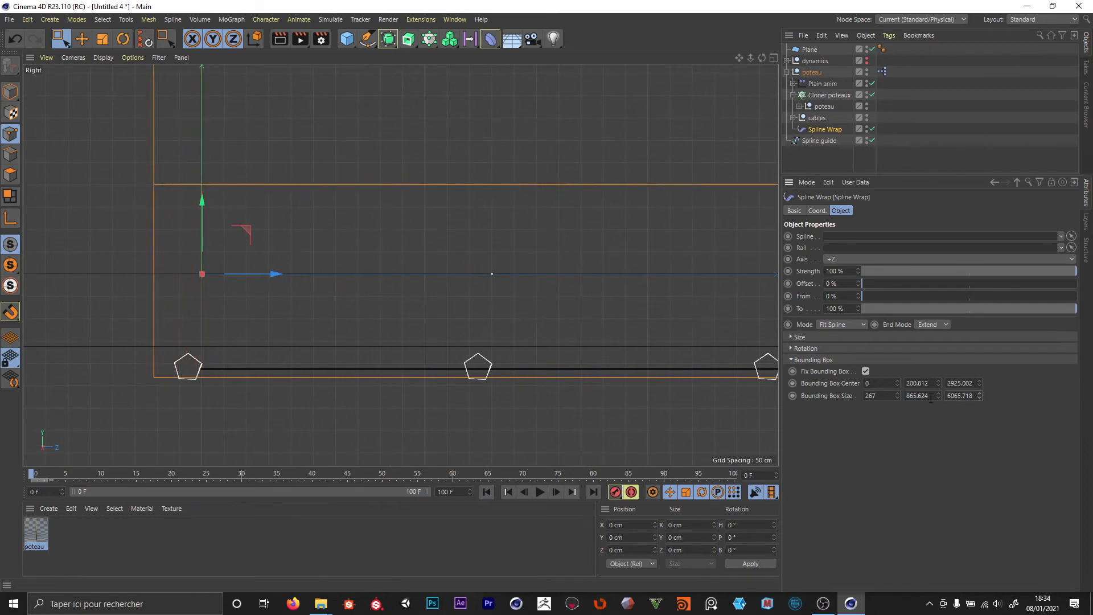
pyautogui.moveTo(938, 395); pyautogui.dragTo(932, 398)
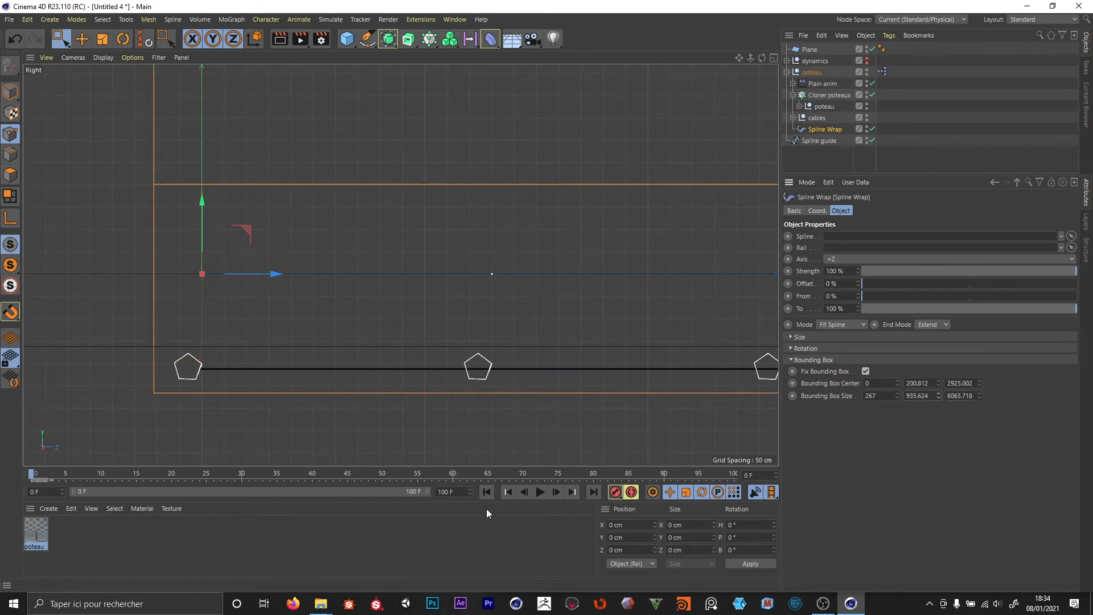
# Assign Spline guide as the Spline Wrap's spline and play the animation to check the poles and cables along it.
pyautogui.middleClick(410, 368)
pyautogui.middleClick(300, 196)
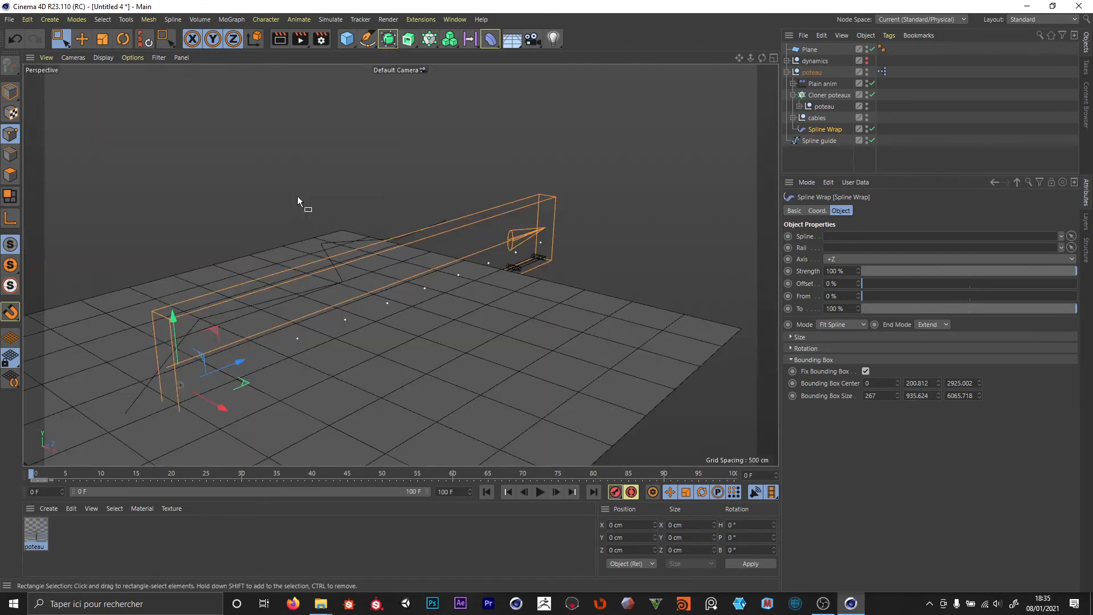
pyautogui.click(894, 146)
pyautogui.click(822, 130)
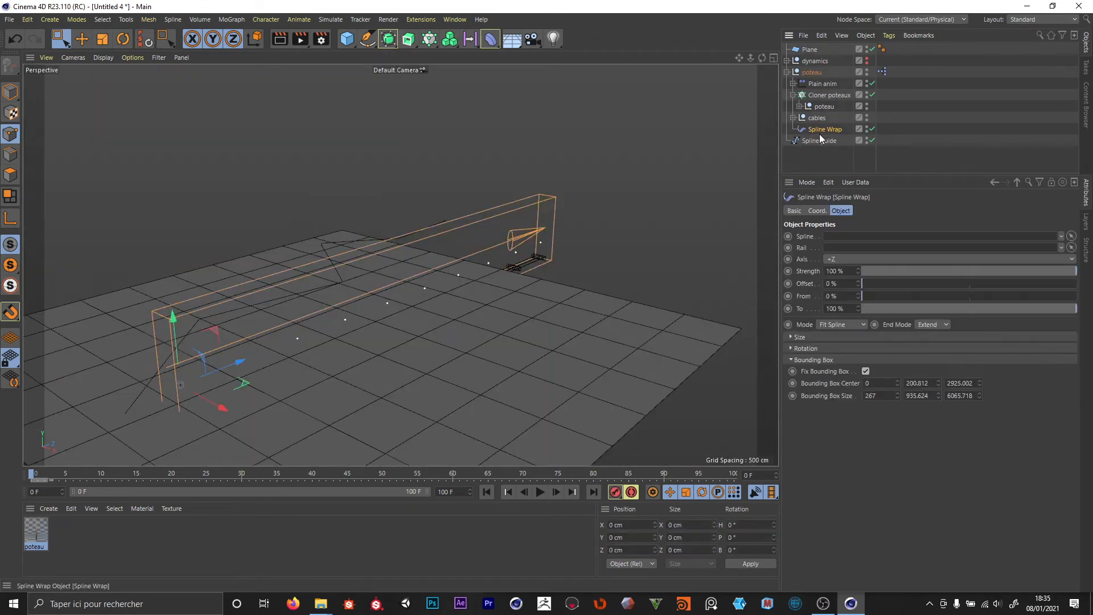
pyautogui.moveTo(808, 145); pyautogui.dragTo(835, 237)
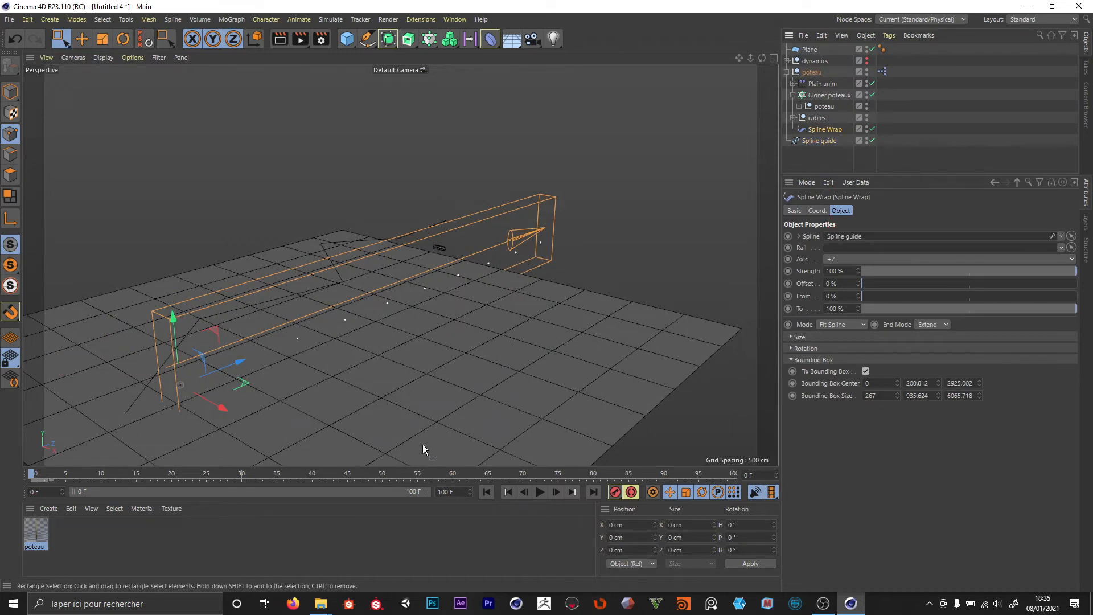
pyautogui.click(540, 492)
pyautogui.click(793, 95)
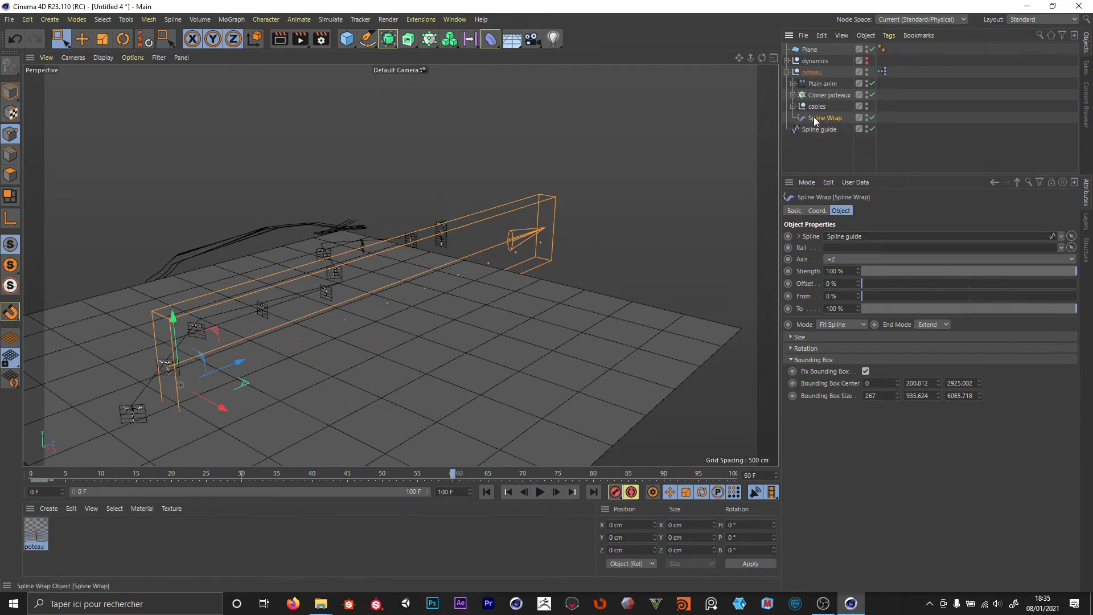
pyautogui.keyDown('alt'); pyautogui.moveTo(319, 228); pyautogui.dragTo(318, 195); pyautogui.keyUp('alt')
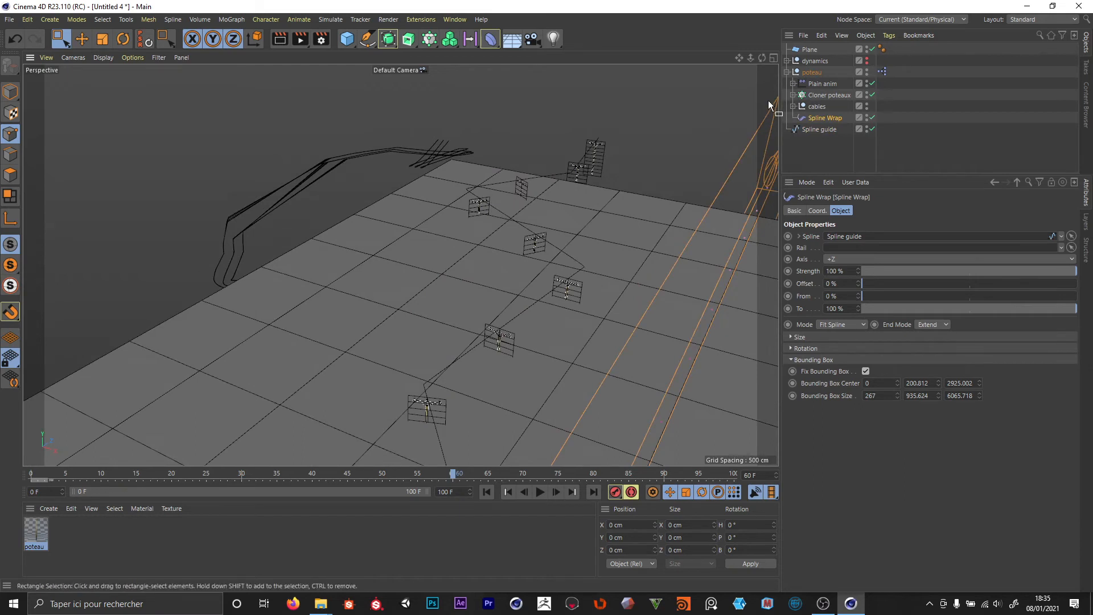
# Group the poteau rig under a new Null and make it the child of a Connect object inside that Null.
pyautogui.click(808, 72)
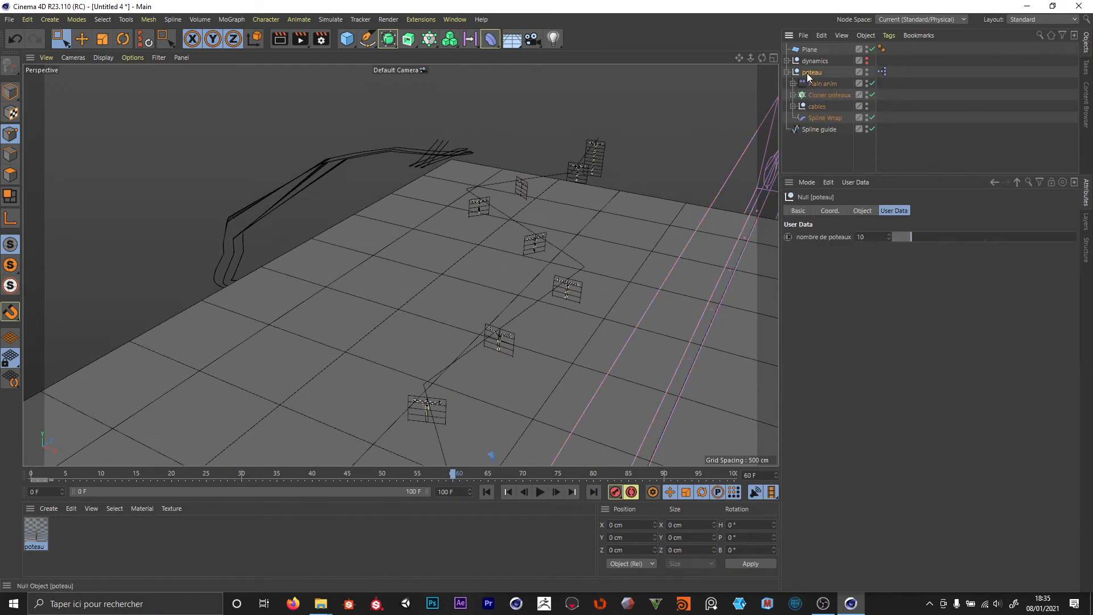
pyautogui.hotkey('alt', 'g')
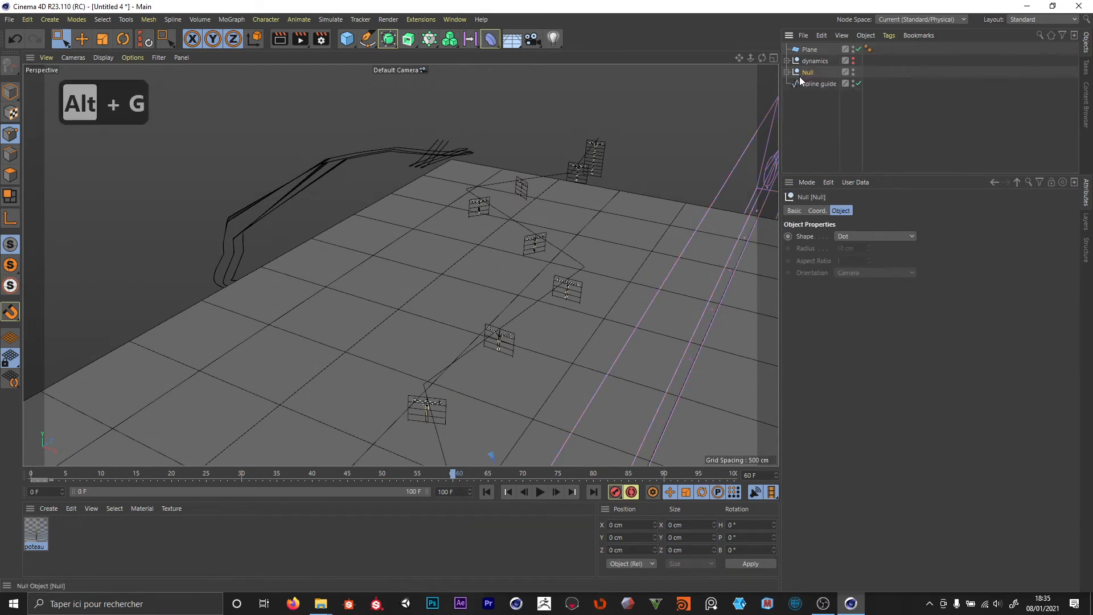
pyautogui.click(786, 72)
pyautogui.click(793, 83)
pyautogui.click(808, 84)
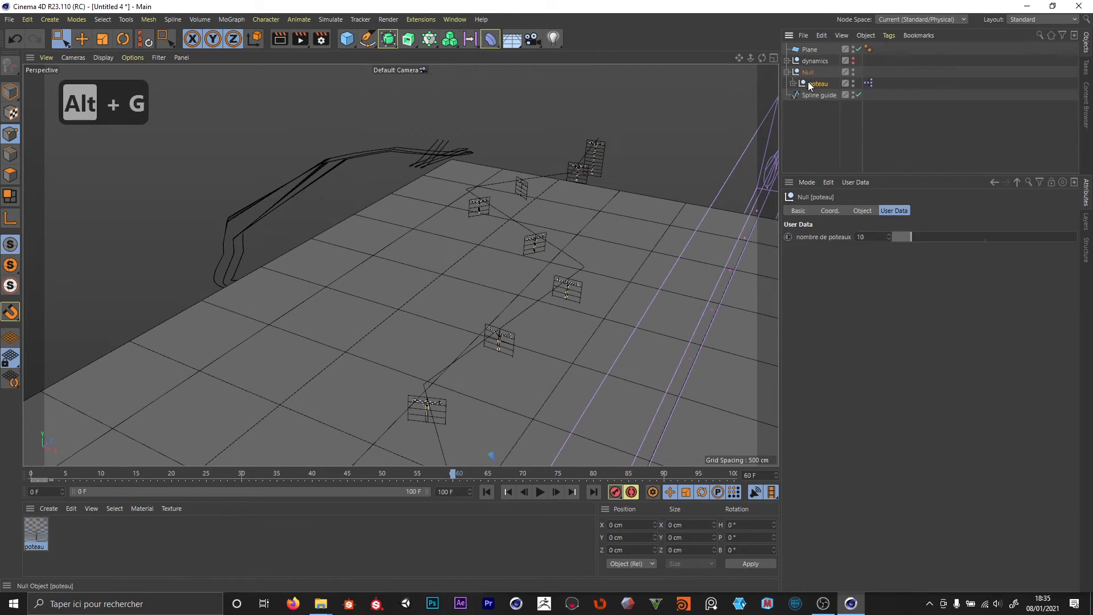
pyautogui.click(388, 39)
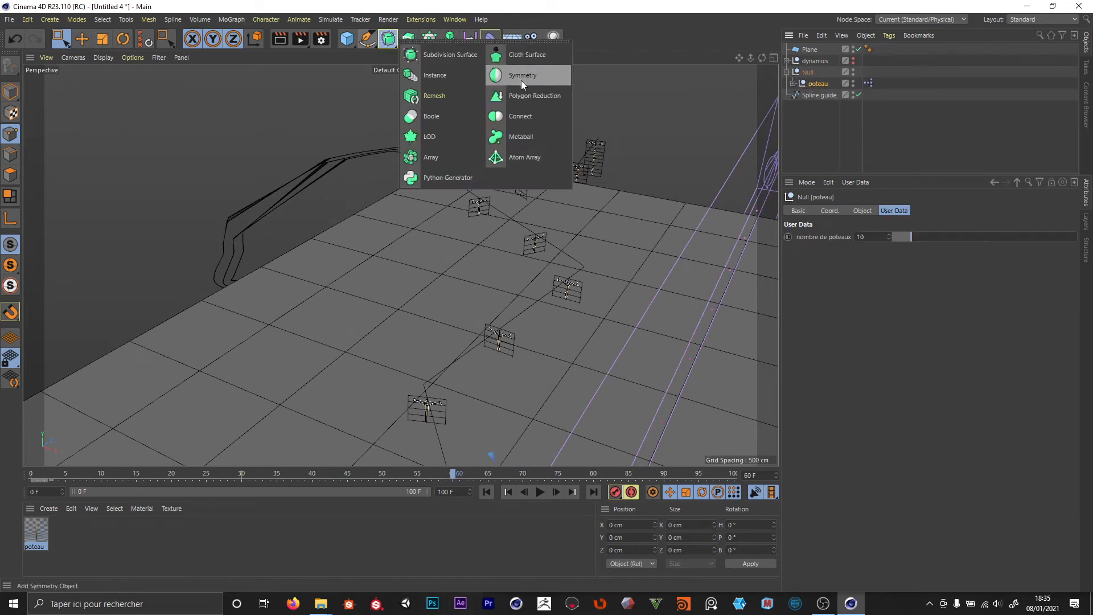
pyautogui.keyDown('alt'); pyautogui.click(518, 110); pyautogui.keyUp('alt')
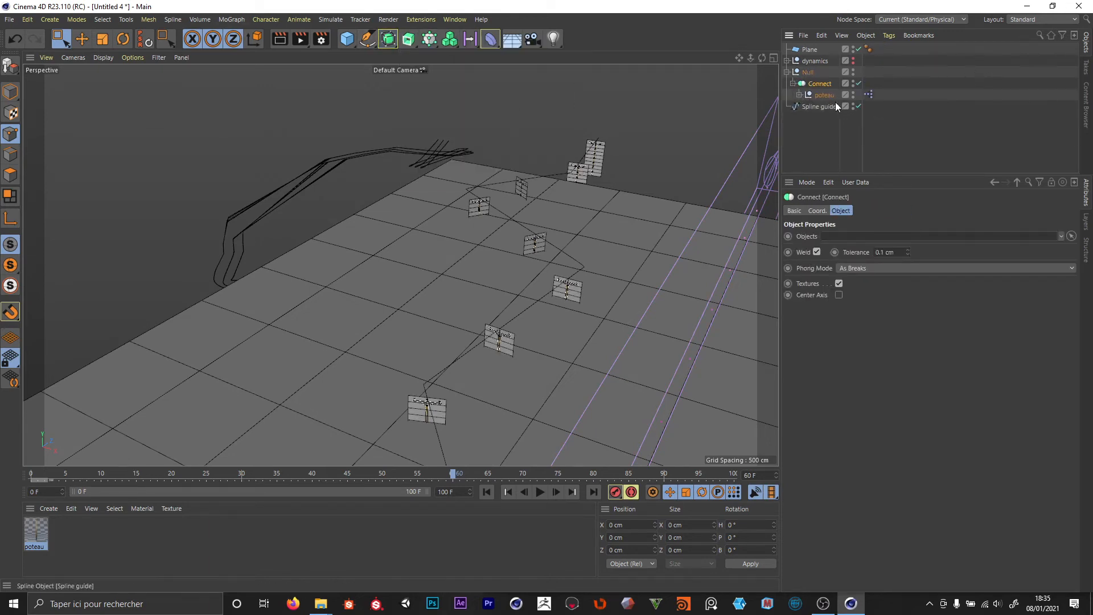
# Move the Spline Wrap out of the poteau rig to directly under the Null, above Connect, and check the cables along the guide.
pyautogui.click(800, 96)
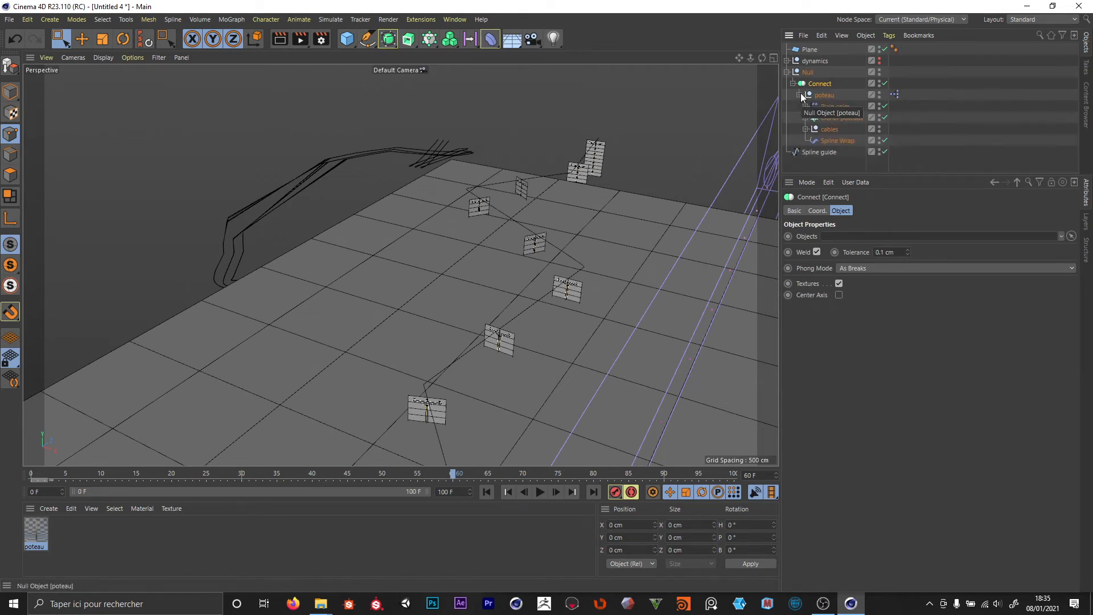
pyautogui.moveTo(833, 140); pyautogui.dragTo(810, 81)
pyautogui.click(793, 94)
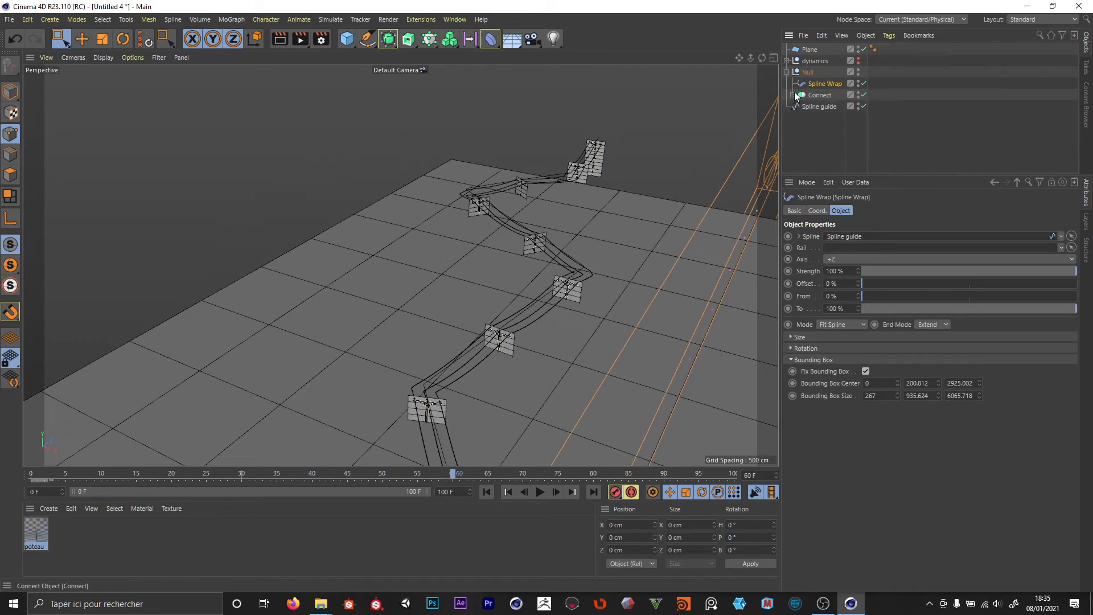
pyautogui.keyDown('alt'); pyautogui.moveTo(514, 216); pyautogui.dragTo(546, 258); pyautogui.keyUp('alt')
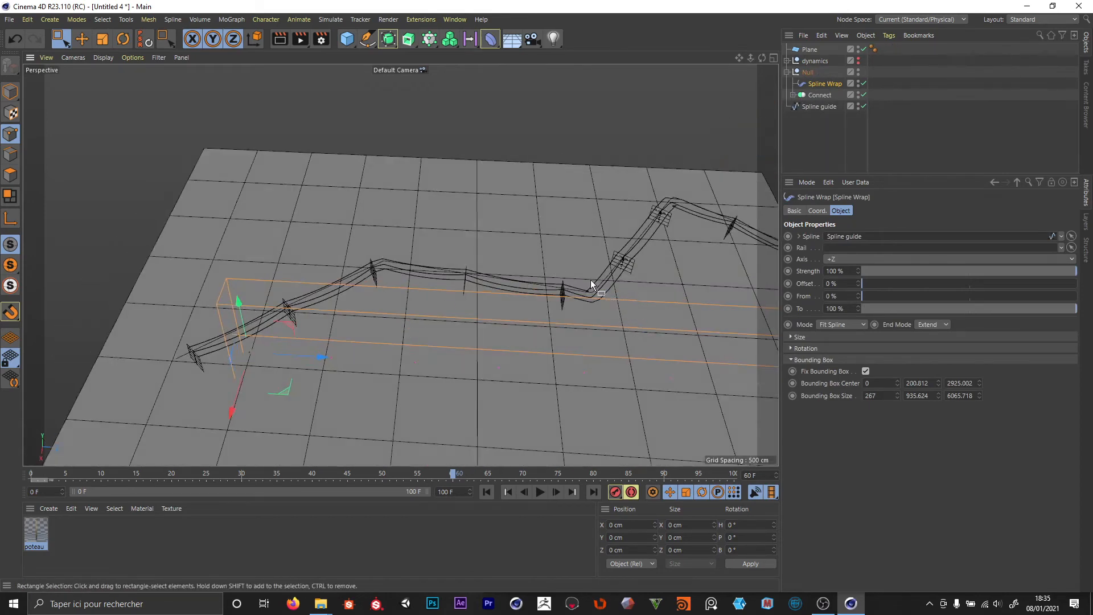
pyautogui.keyDown('alt'); pyautogui.moveTo(473, 232); pyautogui.dragTo(501, 217); pyautogui.keyUp('alt')
# Select all points of Spline guide and raise them to a Y position of about 219.55 cm.
pyautogui.click(818, 106)
pyautogui.moveTo(695, 134); pyautogui.dragTo(94, 420)
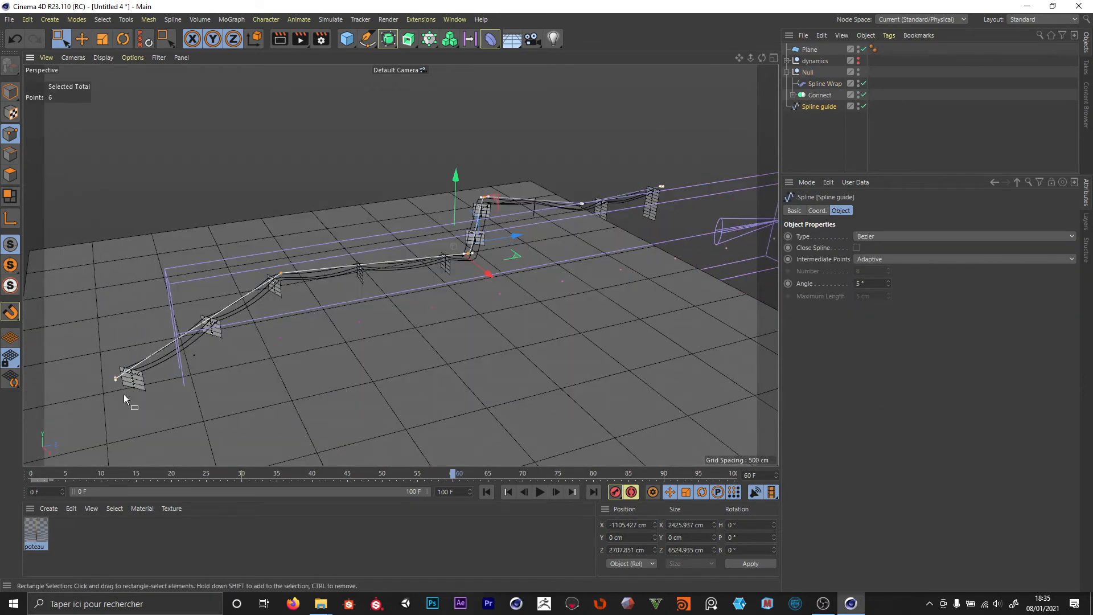
pyautogui.keyDown('alt'); pyautogui.moveTo(310, 334); pyautogui.dragTo(470, 256, button='right'); pyautogui.keyUp('alt')
pyautogui.keyDown('alt'); pyautogui.moveTo(471, 257); pyautogui.dragTo(514, 121); pyautogui.keyUp('alt')
pyautogui.click(836, 132)
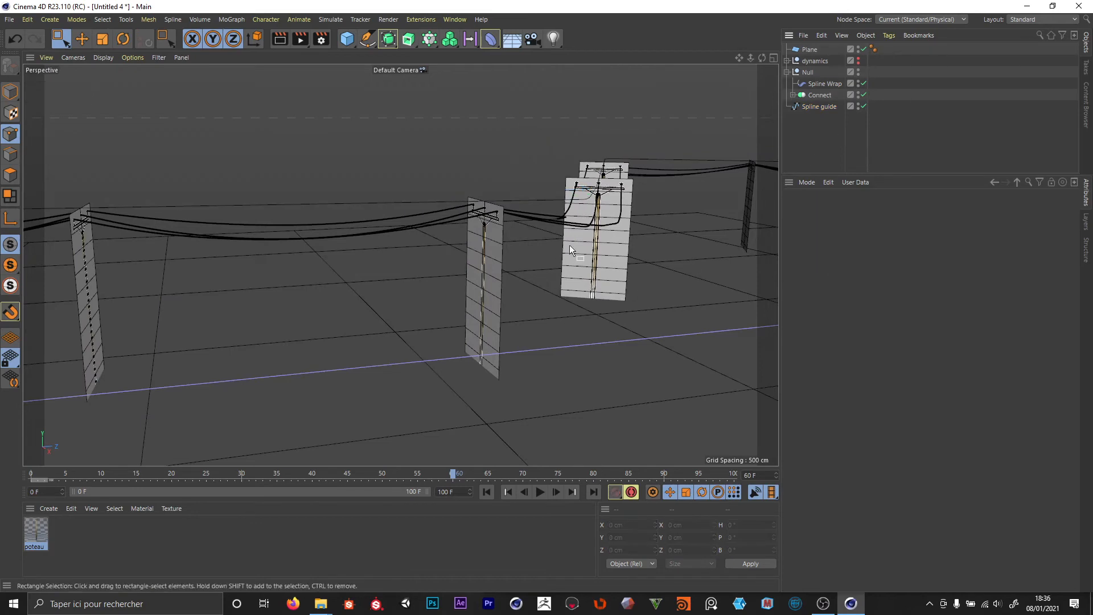
pyautogui.keyDown('alt'); pyautogui.moveTo(569, 244); pyautogui.dragTo(565, 300); pyautogui.keyUp('alt')
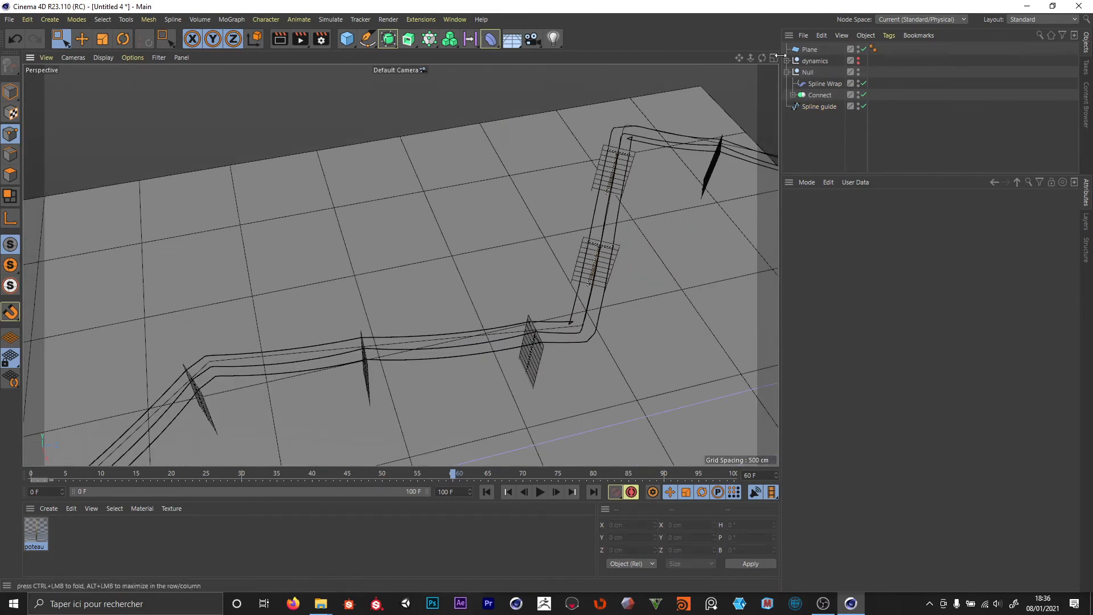
# Change Spline guide's type to Akima and check how the poles and cables follow its rounded bends.
pyautogui.click(805, 109)
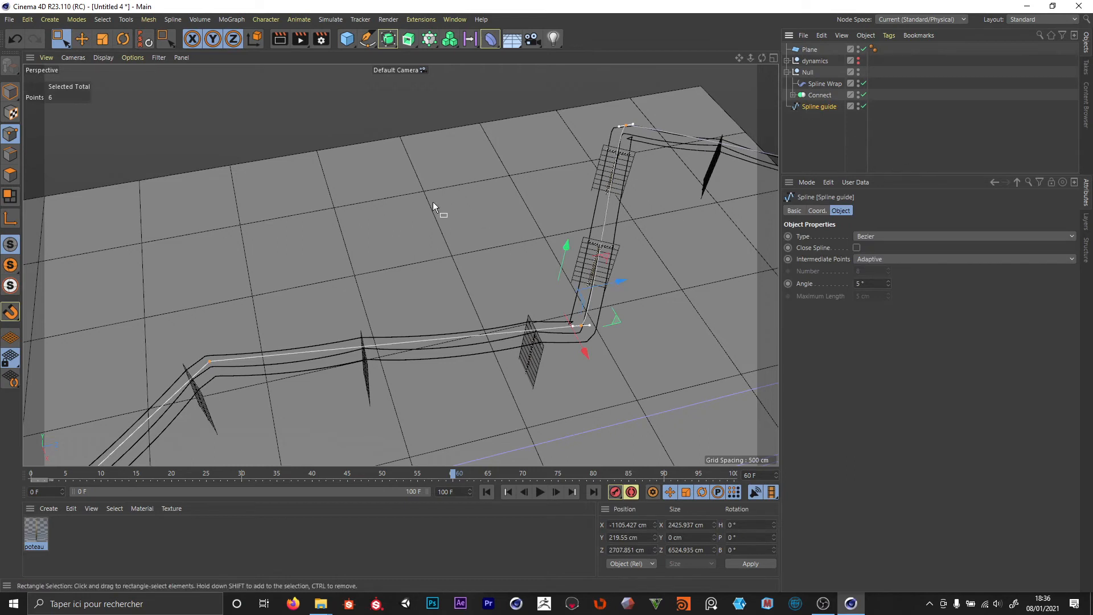
pyautogui.click(882, 259)
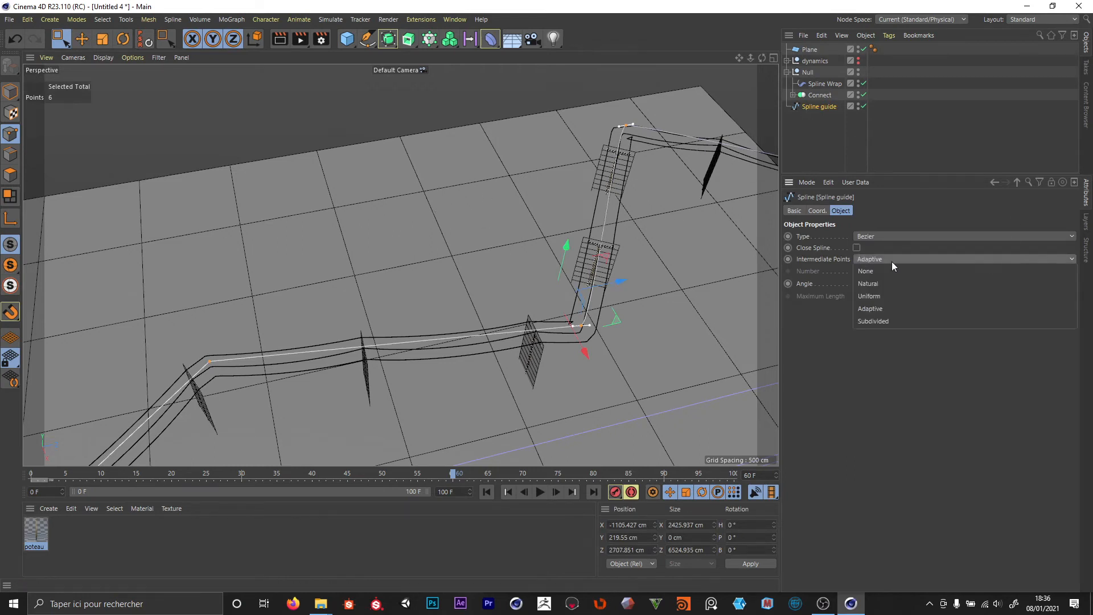
pyautogui.click(909, 235)
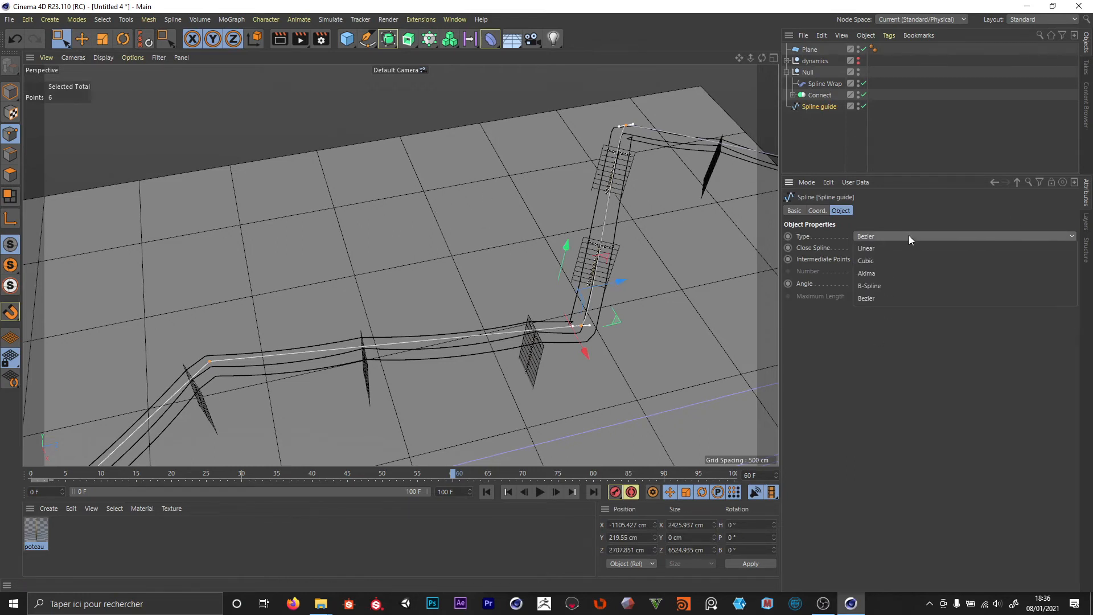
pyautogui.click(898, 272)
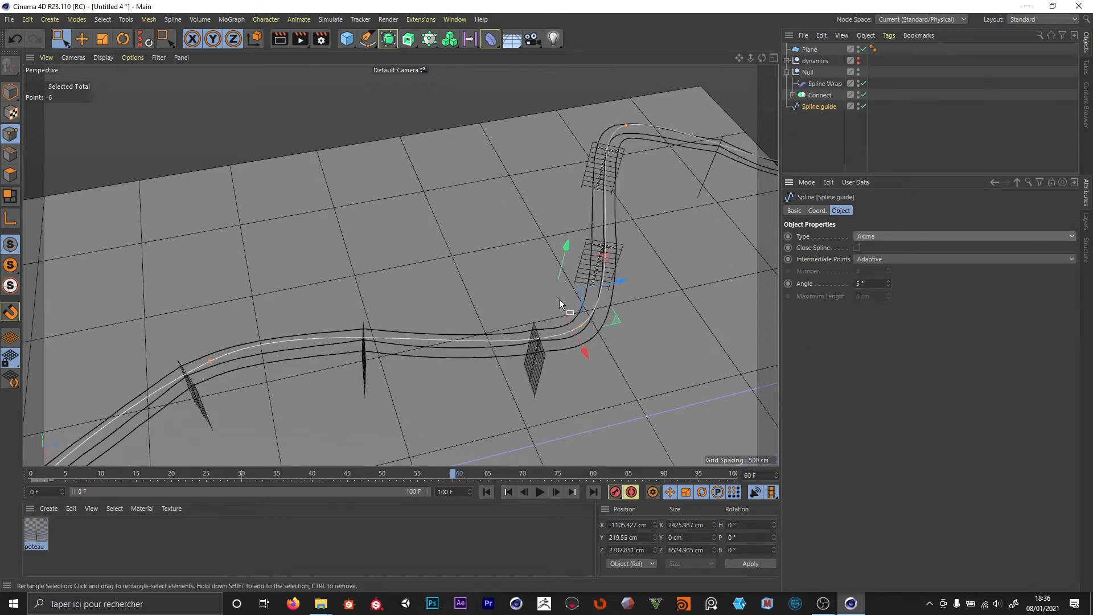
pyautogui.keyDown('alt'); pyautogui.moveTo(570, 336); pyautogui.dragTo(493, 333); pyautogui.keyUp('alt')
pyautogui.keyDown('alt'); pyautogui.moveTo(524, 355); pyautogui.dragTo(688, 224, button='right'); pyautogui.keyUp('alt')
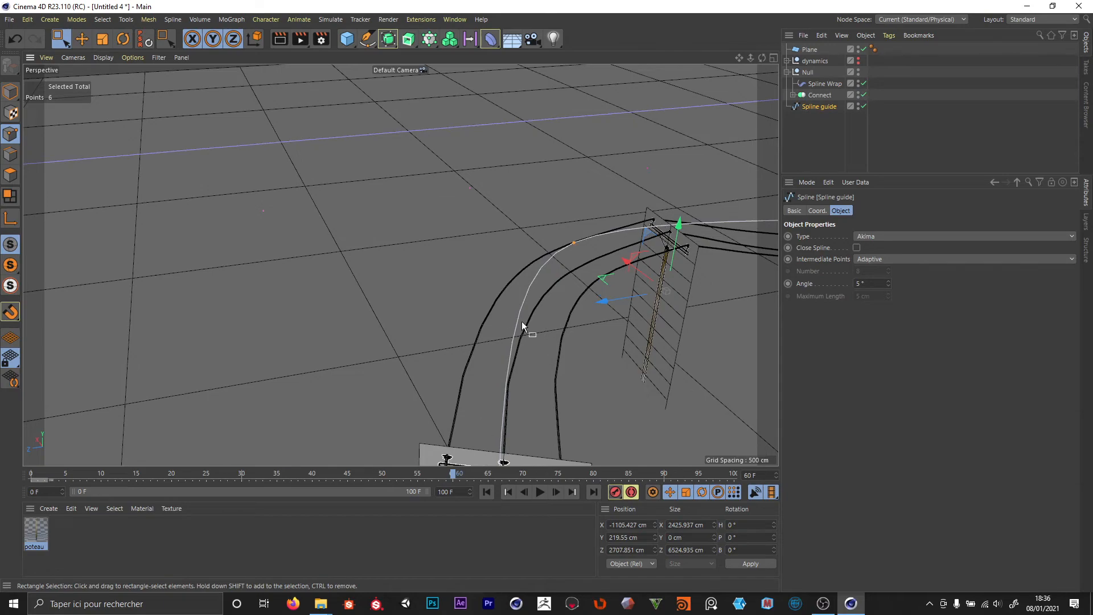
pyautogui.scroll(-4, 523, 327)
pyautogui.keyDown('alt'); pyautogui.moveTo(531, 333); pyautogui.dragTo(658, 333); pyautogui.keyUp('alt')
pyautogui.keyDown('alt'); pyautogui.moveTo(658, 332); pyautogui.dragTo(554, 253, button='right'); pyautogui.keyUp('alt')
pyautogui.keyDown('alt'); pyautogui.moveTo(554, 253); pyautogui.dragTo(374, 296, button='middle'); pyautogui.keyUp('alt')
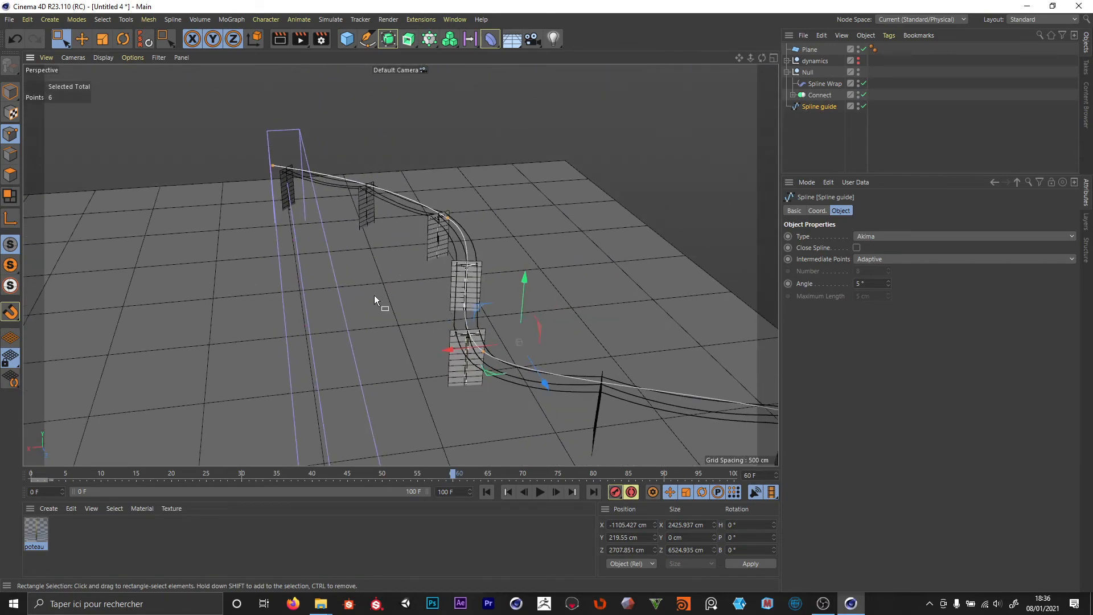
pyautogui.keyDown('alt'); pyautogui.moveTo(374, 294); pyautogui.dragTo(512, 341); pyautogui.keyUp('alt')
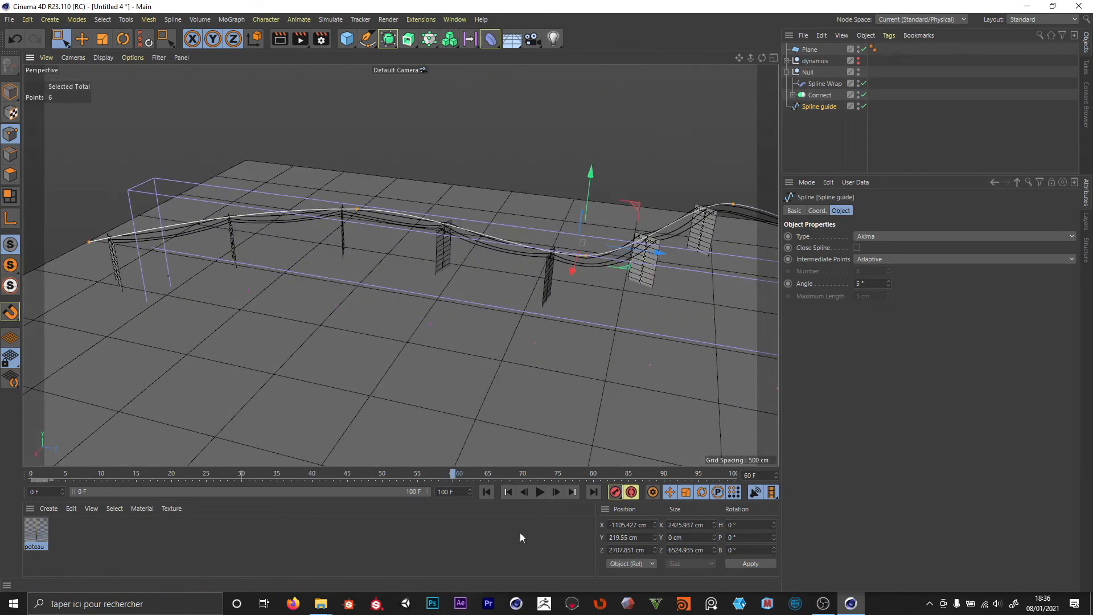
# Set Spline guide's type to Linear and hide the Spline Wrap's cage in the viewport.
pyautogui.click(890, 258)
pyautogui.click(900, 236)
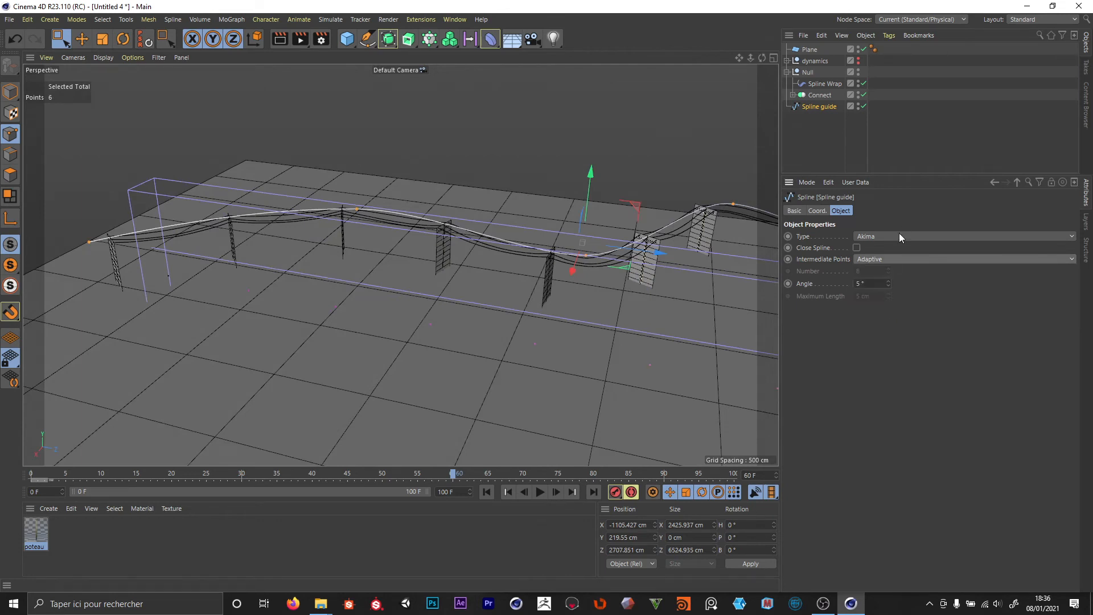
pyautogui.click(900, 236)
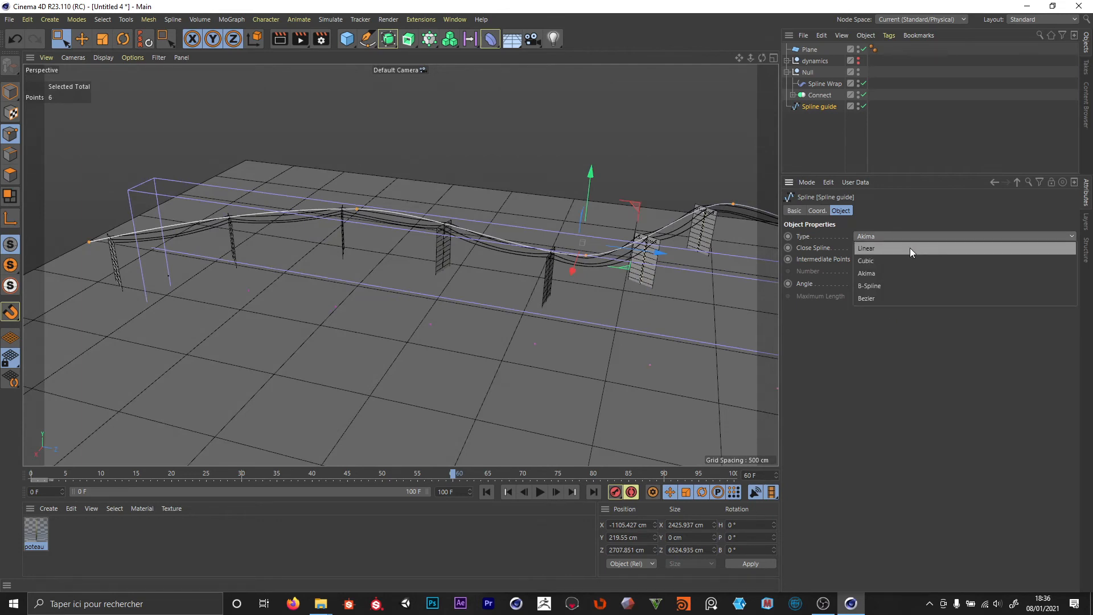
pyautogui.click(910, 248)
pyautogui.rightClick(456, 291)
pyautogui.click(316, 280)
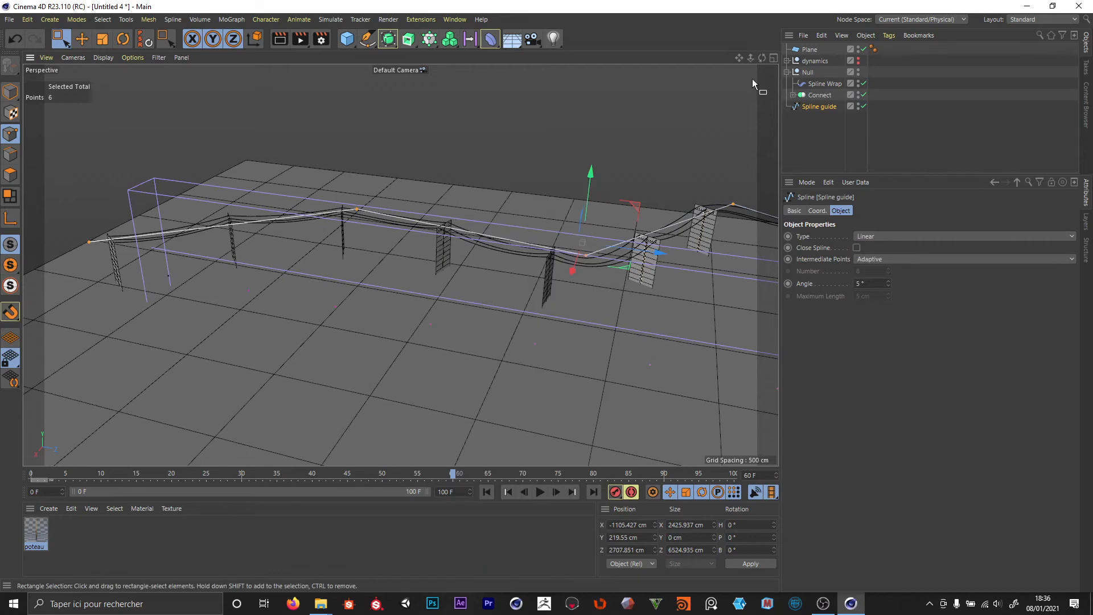
pyautogui.click(836, 84)
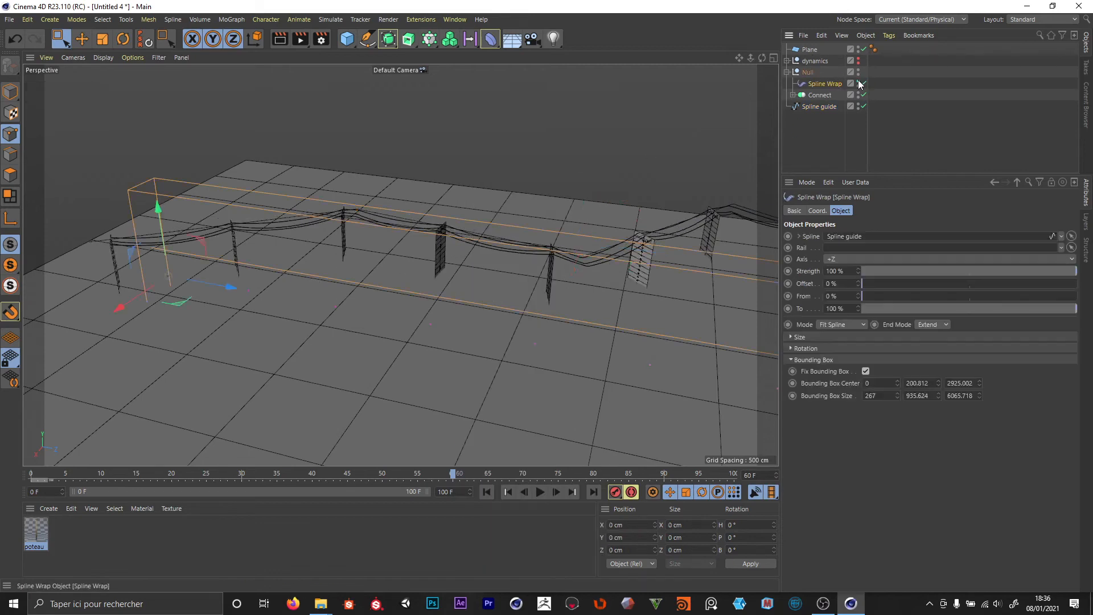
# Move Spline guide's second point in the Top view to about X -1115.6 cm, Z 833.9 cm, aligning the corner with a pole.
pyautogui.middleClick(329, 266)
pyautogui.middleClick(571, 138)
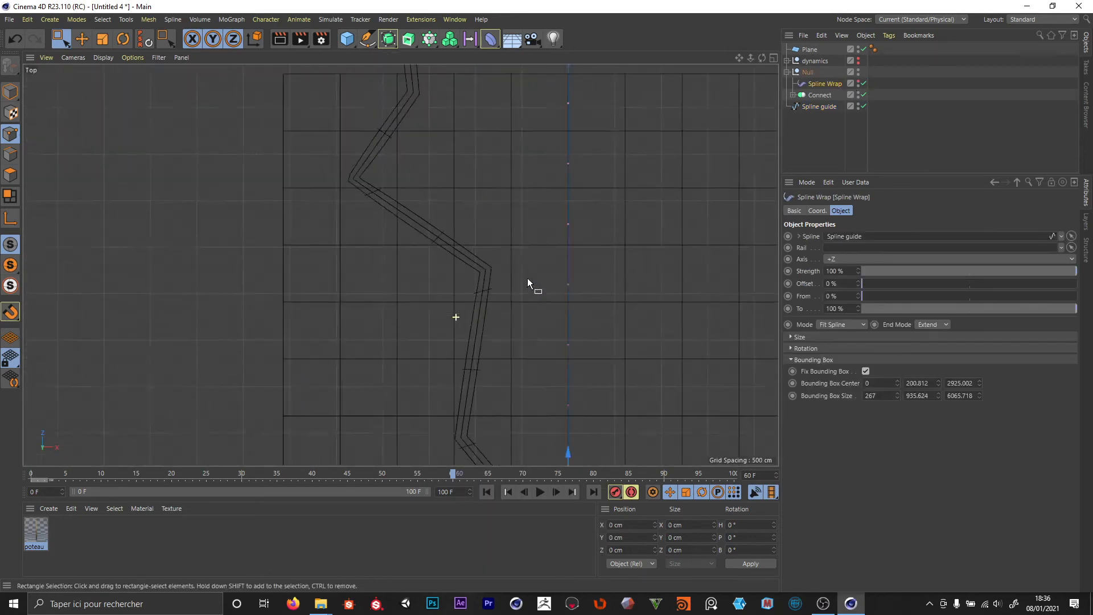
pyautogui.keyDown('alt'); pyautogui.moveTo(527, 278); pyautogui.dragTo(385, 349); pyautogui.keyUp('alt')
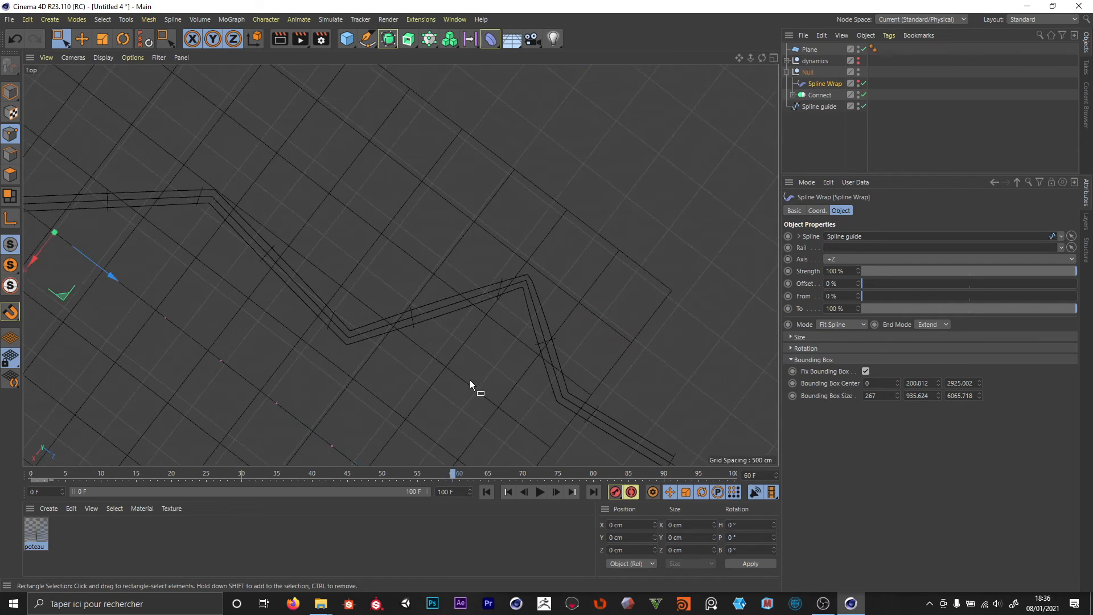
pyautogui.moveTo(763, 59); pyautogui.dragTo(820, 59)
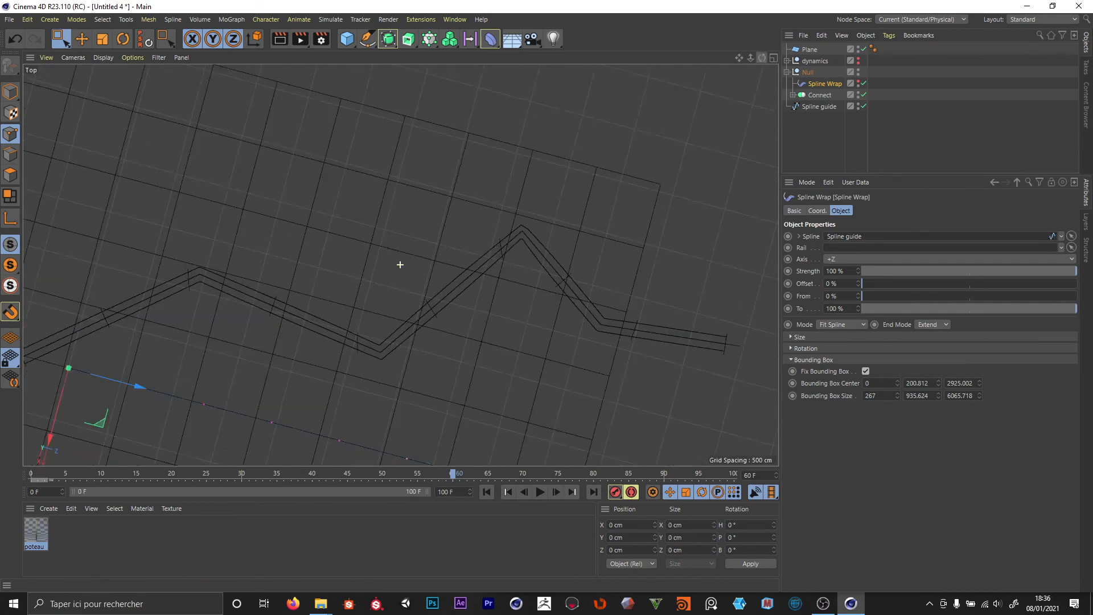
pyautogui.keyDown('alt'); pyautogui.moveTo(324, 264); pyautogui.dragTo(463, 241, button='middle'); pyautogui.keyUp('alt')
pyautogui.click(810, 107)
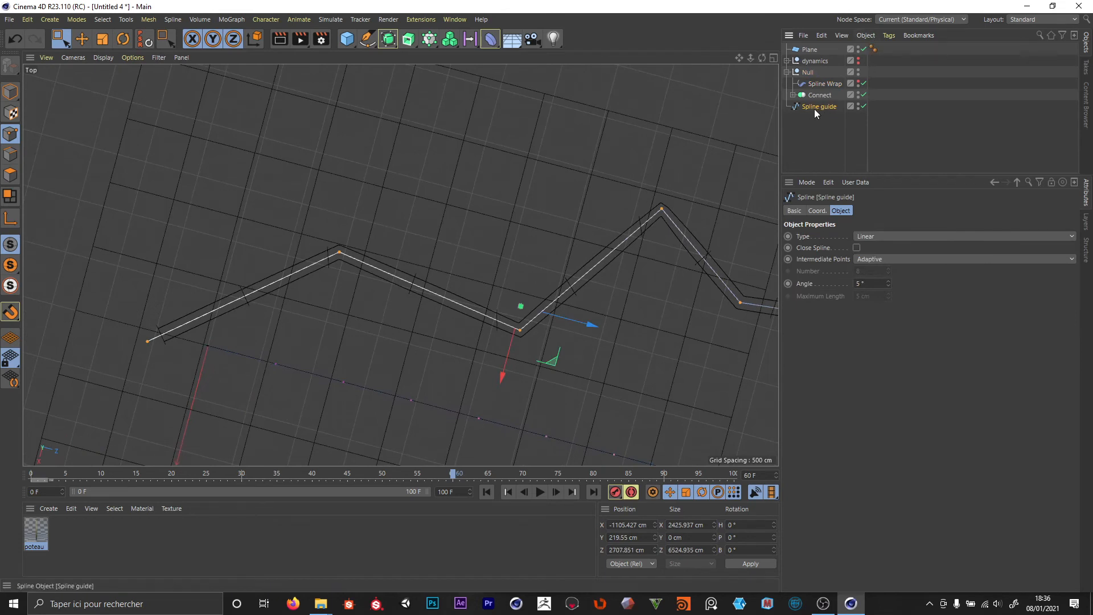
pyautogui.moveTo(312, 202); pyautogui.dragTo(374, 294)
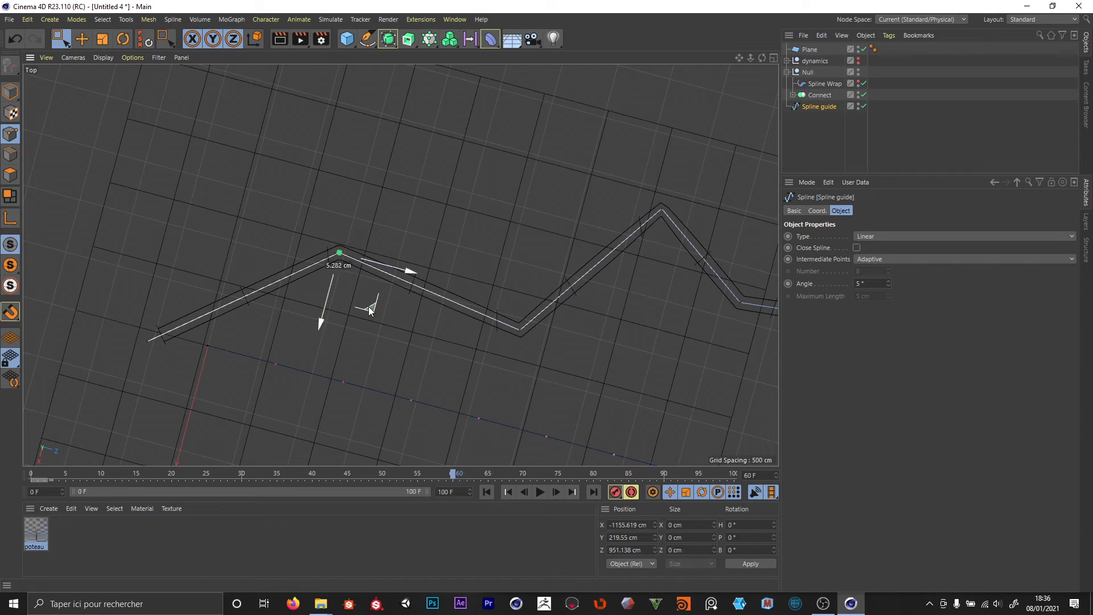
pyautogui.moveTo(367, 307)
pyautogui.mouseDown()
pyautogui.moveTo(353, 309)
pyautogui.moveTo(377, 301)
pyautogui.mouseUp()
# Examine in perspective how the poles and cables sit at the corners of Spline guide.
pyautogui.scroll(5, 328, 264)
pyautogui.middleClick(366, 286)
pyautogui.middleClick(190, 146)
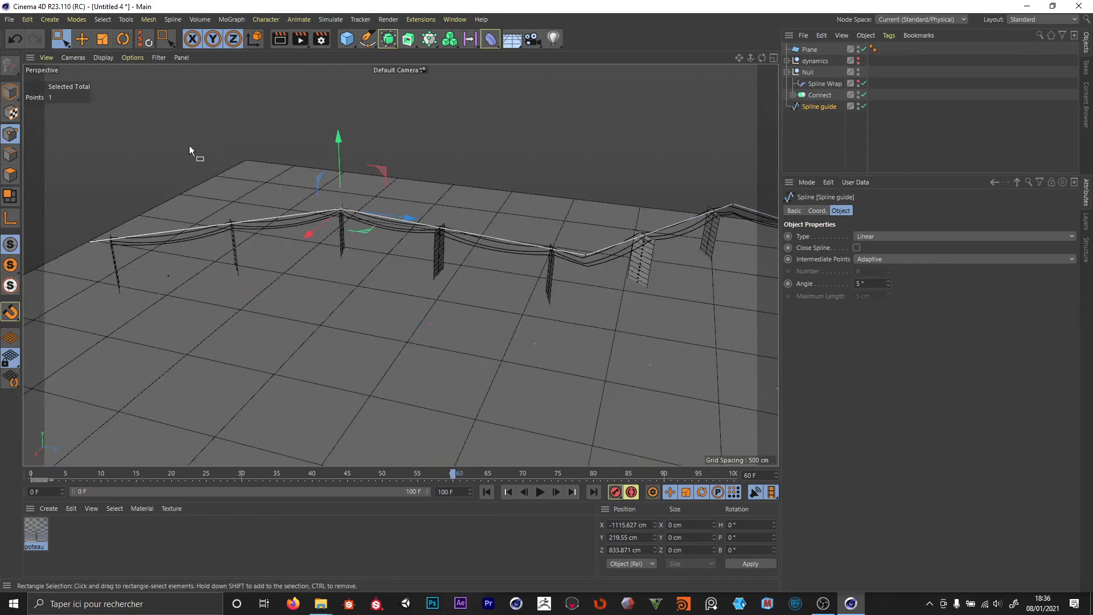
pyautogui.keyDown('alt'); pyautogui.moveTo(340, 202); pyautogui.dragTo(429, 206, button='right'); pyautogui.keyUp('alt')
pyautogui.keyDown('alt'); pyautogui.moveTo(350, 259); pyautogui.dragTo(279, 231); pyautogui.keyUp('alt')
pyautogui.keyDown('alt'); pyautogui.moveTo(354, 261); pyautogui.dragTo(447, 315); pyautogui.keyUp('alt')
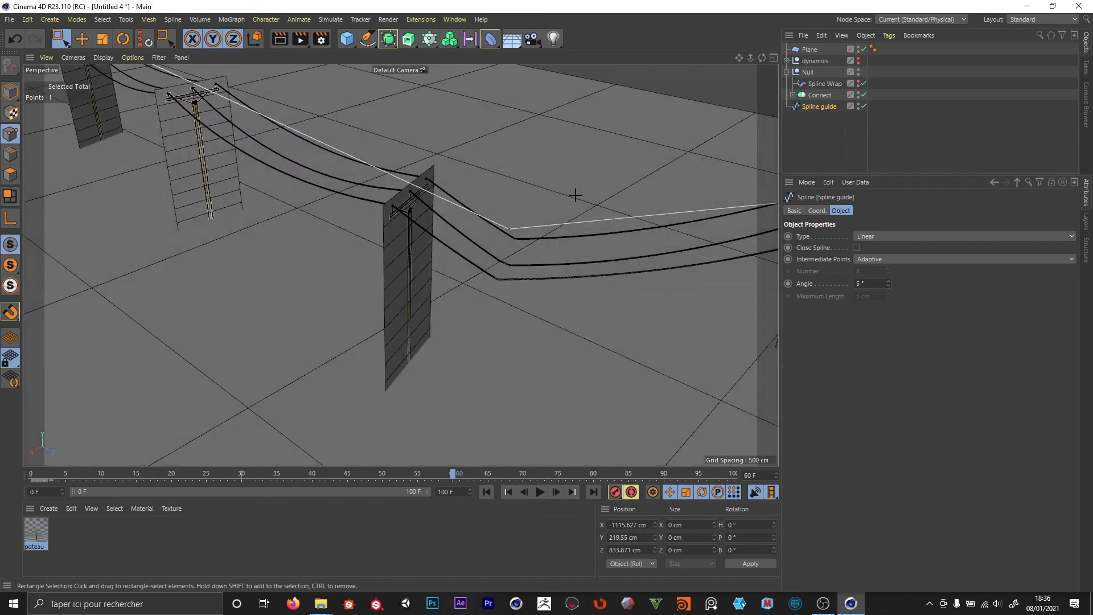
pyautogui.moveTo(576, 195); pyautogui.dragTo(488, 268)
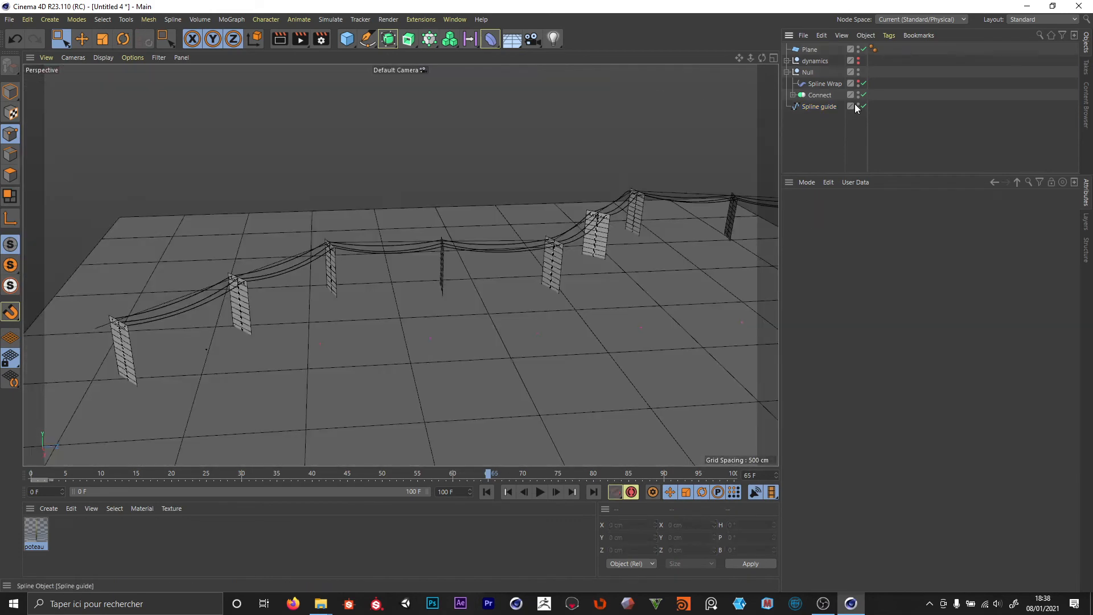
# Hide Spline guide in the viewport and return the animation to frame 0.
pyautogui.click(859, 104)
pyautogui.doubleClick(858, 109)
pyautogui.keyDown('alt'); pyautogui.moveTo(446, 319); pyautogui.dragTo(400, 310, button='middle'); pyautogui.keyUp('alt')
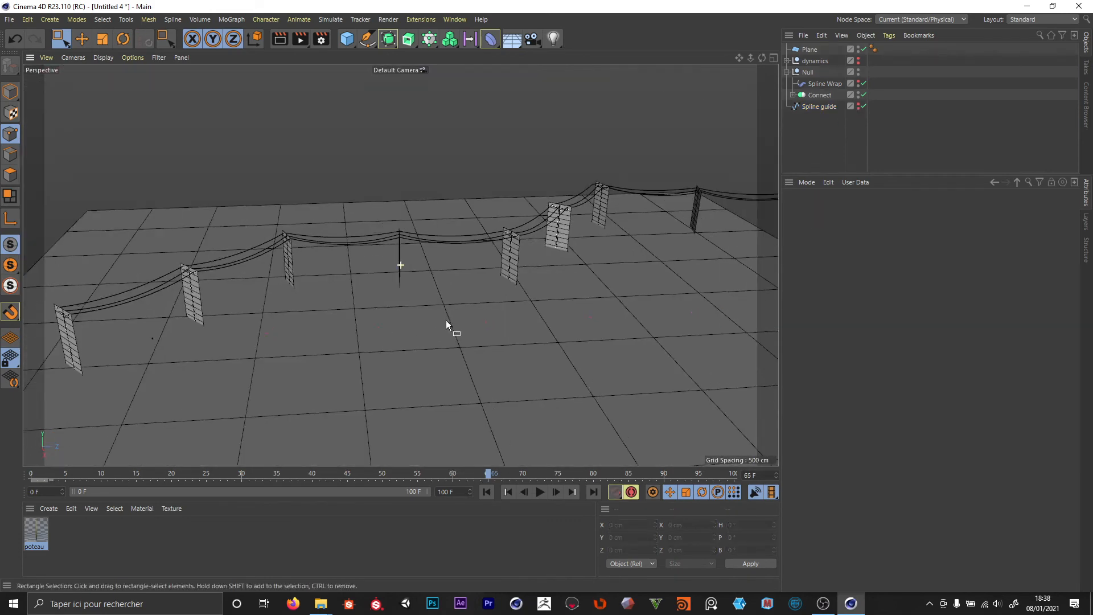
pyautogui.click(487, 492)
pyautogui.moveTo(380, 390)
pyautogui.keyDown('alt'); pyautogui.mouseDown()
pyautogui.moveTo(416, 366)
pyautogui.moveTo(390, 380)
pyautogui.mouseUp(); pyautogui.keyUp('alt')
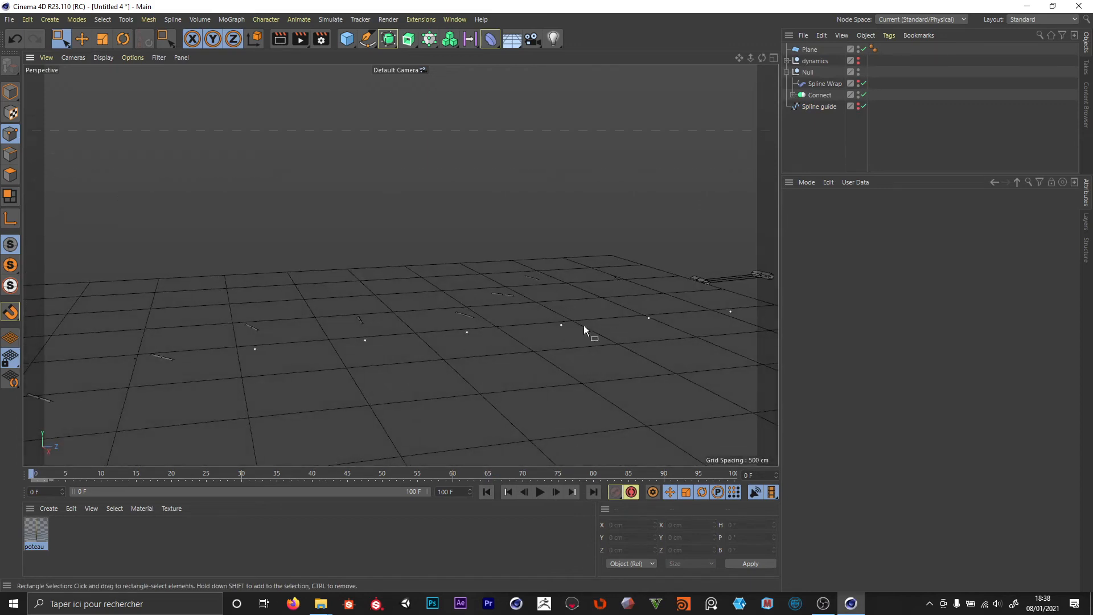
# Raise the ground Plane to a Y position of about -144.87 cm.
pyautogui.click(10, 92)
pyautogui.click(82, 40)
pyautogui.click(326, 387)
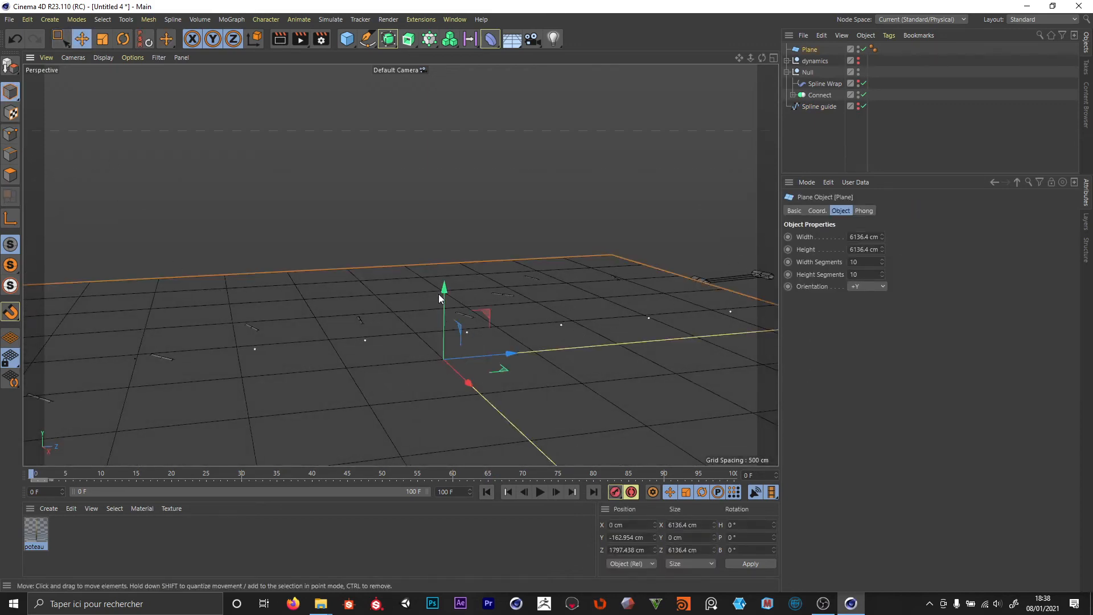
pyautogui.moveTo(444, 290); pyautogui.dragTo(446, 287)
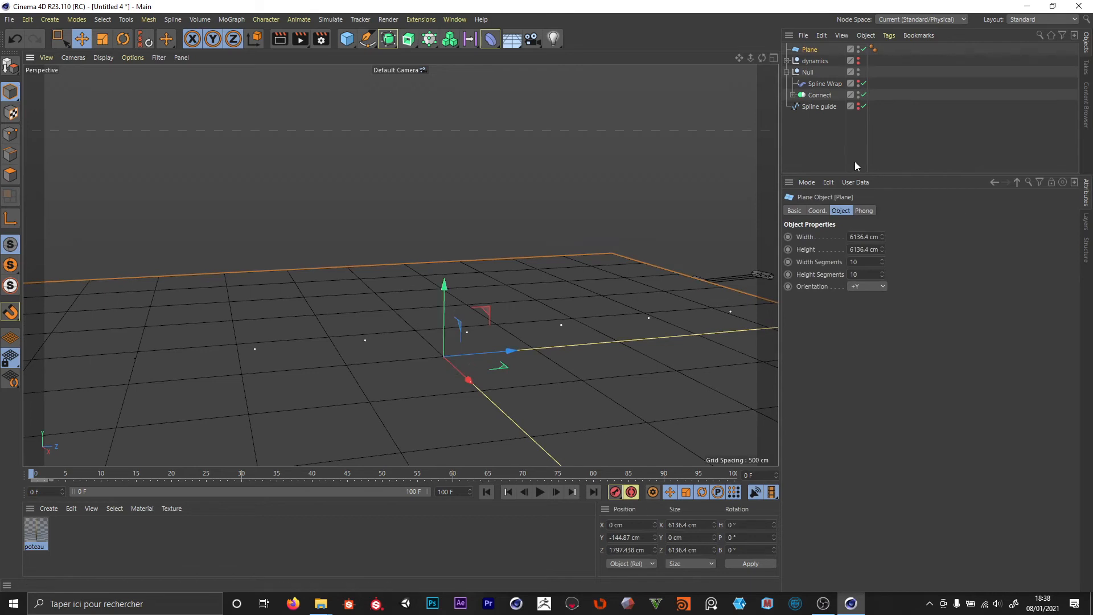
pyautogui.click(718, 338)
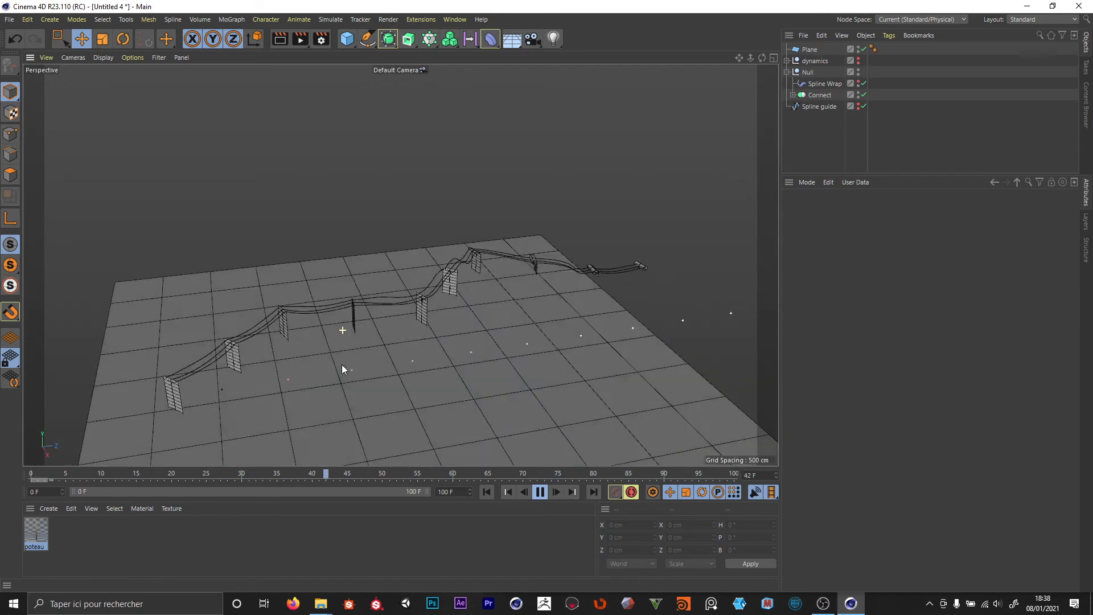
# Set the poteau rig's nombre de poteaux to 25 and stop the playback.
pyautogui.click(804, 71)
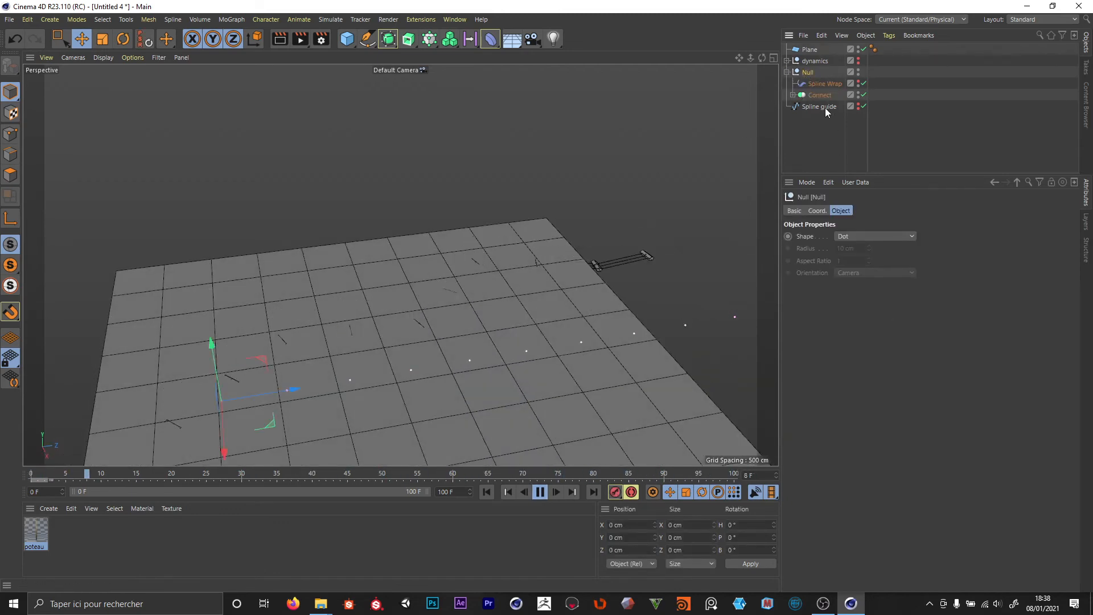
pyautogui.click(792, 95)
pyautogui.click(822, 108)
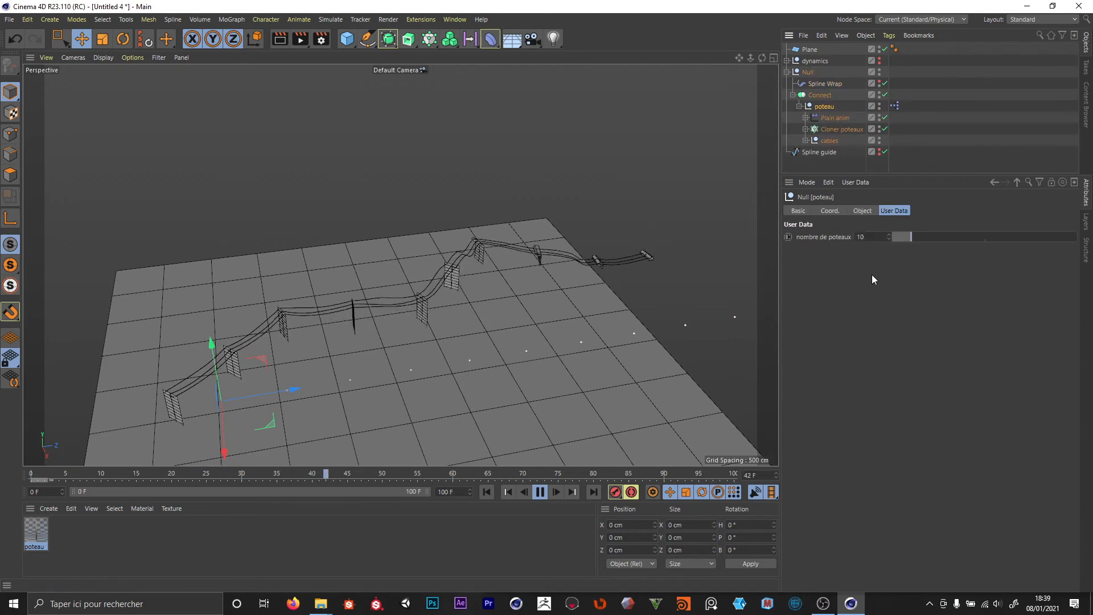
pyautogui.click(867, 233)
pyautogui.write('25')
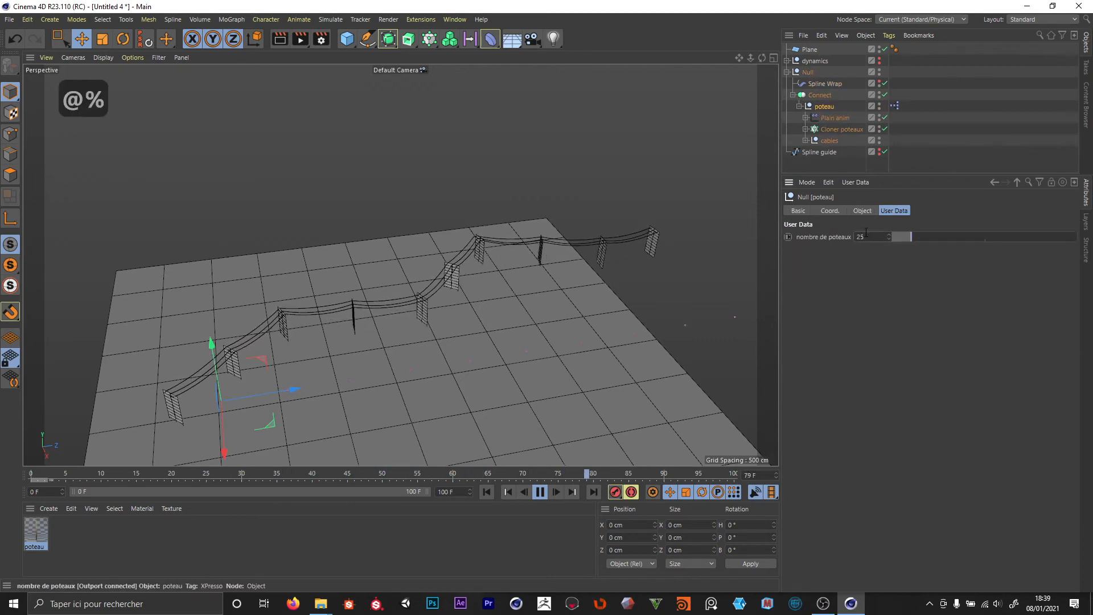
pyautogui.press('Return')
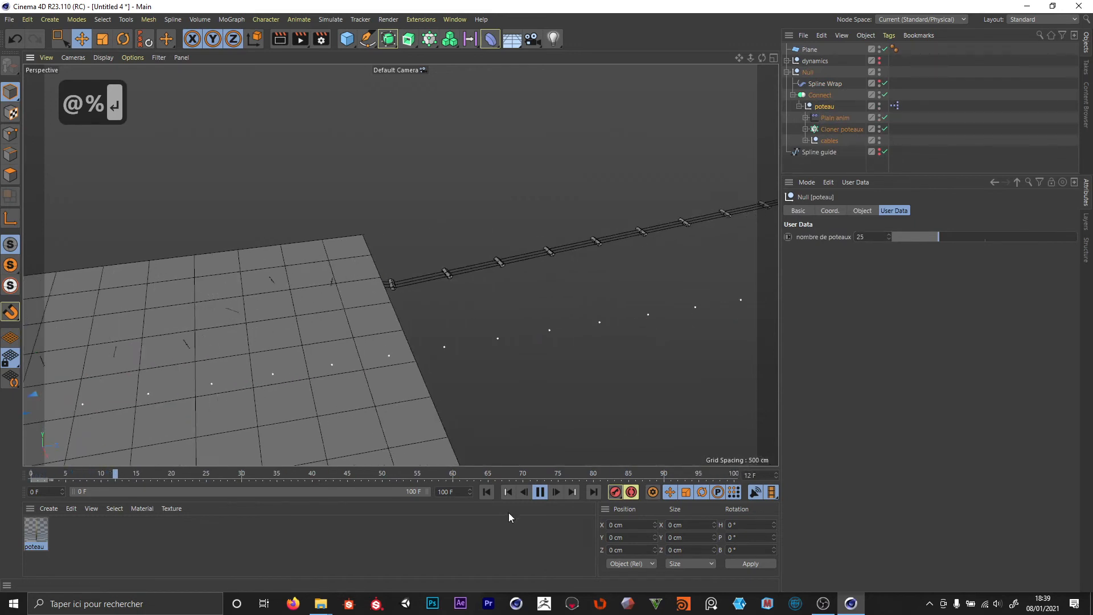
pyautogui.click(540, 492)
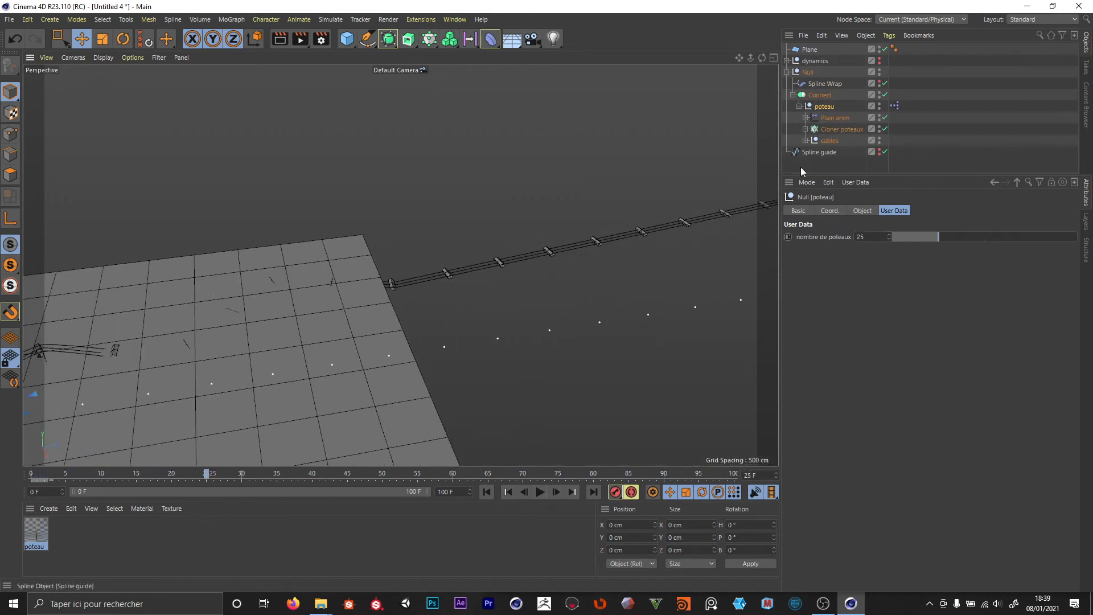
# Show Spline guide in the viewport and bring up its far end in the Top view.
pyautogui.click(820, 152)
pyautogui.click(879, 150)
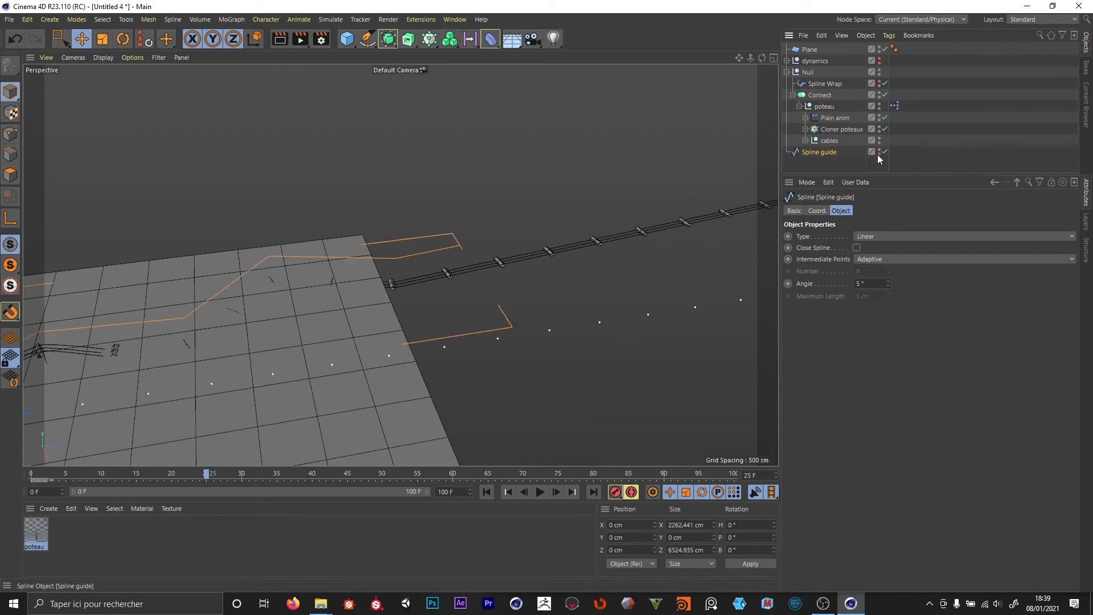
pyautogui.middleClick(421, 295)
pyautogui.middleClick(580, 128)
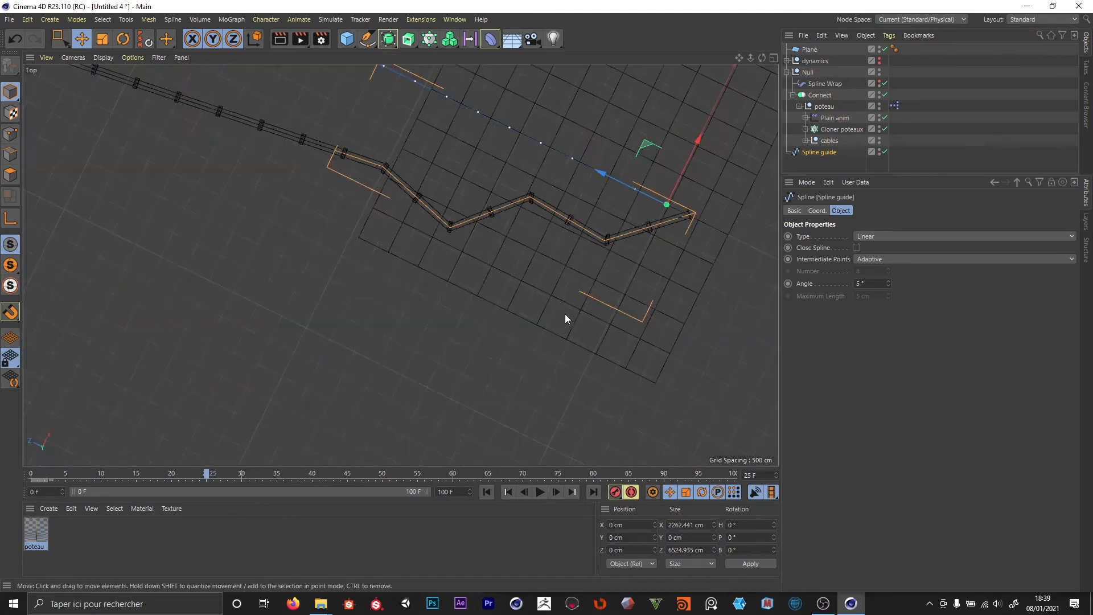
pyautogui.scroll(-5, 565, 316)
pyautogui.keyDown('alt'); pyautogui.moveTo(473, 220); pyautogui.dragTo(568, 264, button='middle'); pyautogui.keyUp('alt')
pyautogui.keyDown('alt'); pyautogui.moveTo(548, 312); pyautogui.dragTo(165, 273); pyautogui.keyUp('alt')
pyautogui.keyDown('alt'); pyautogui.moveTo(258, 278); pyautogui.dragTo(343, 280, button='middle'); pyautogui.keyUp('alt')
pyautogui.keyDown('alt'); pyautogui.moveTo(351, 280); pyautogui.dragTo(430, 262, button='right'); pyautogui.keyUp('alt')
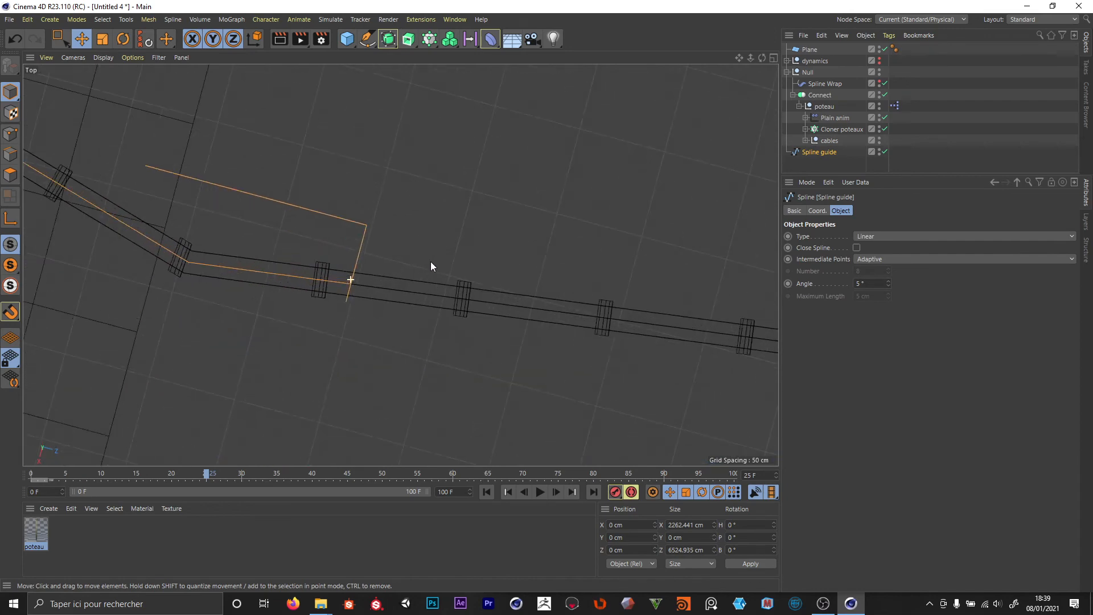
# Create a new point on the last segment of Spline guide, just before its far end.
pyautogui.click(10, 135)
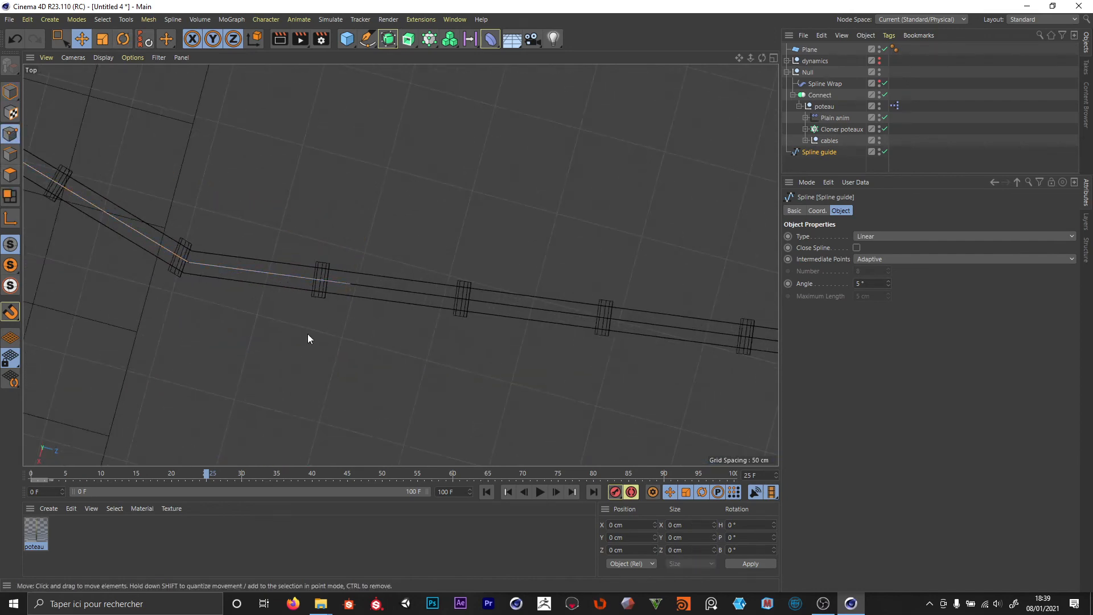
pyautogui.rightClick(308, 334)
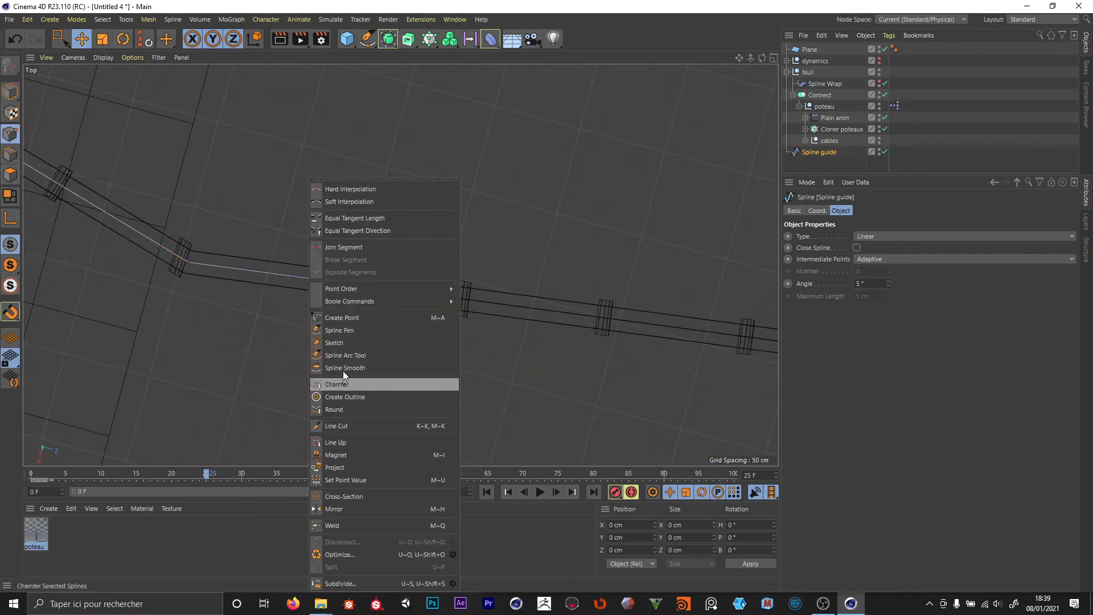
pyautogui.click(340, 317)
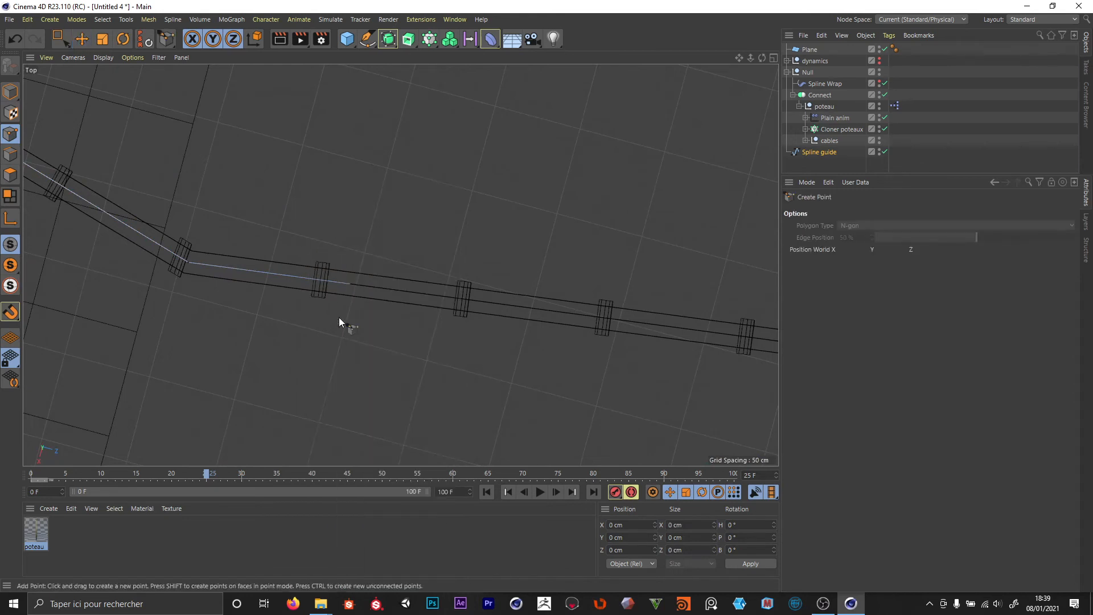
pyautogui.click(310, 278)
# Move the far end point of Spline guide to about X -1424 cm, Z 6411 cm to bend the row.
pyautogui.press('space')
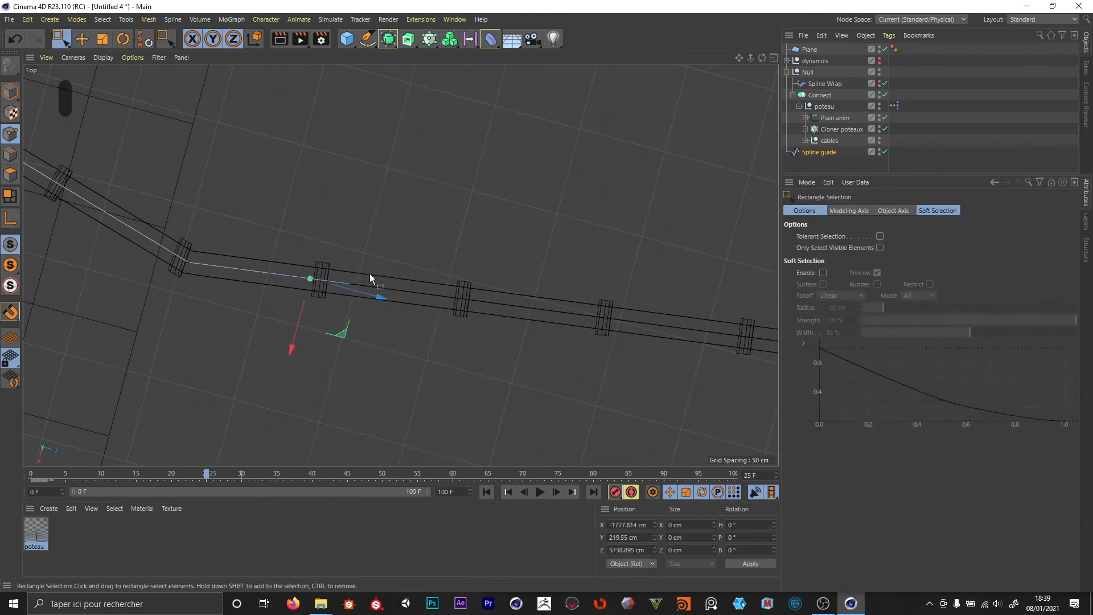
pyautogui.moveTo(389, 238); pyautogui.dragTo(345, 317)
pyautogui.keyDown('alt'); pyautogui.moveTo(321, 314); pyautogui.dragTo(257, 319, button='right'); pyautogui.keyUp('alt')
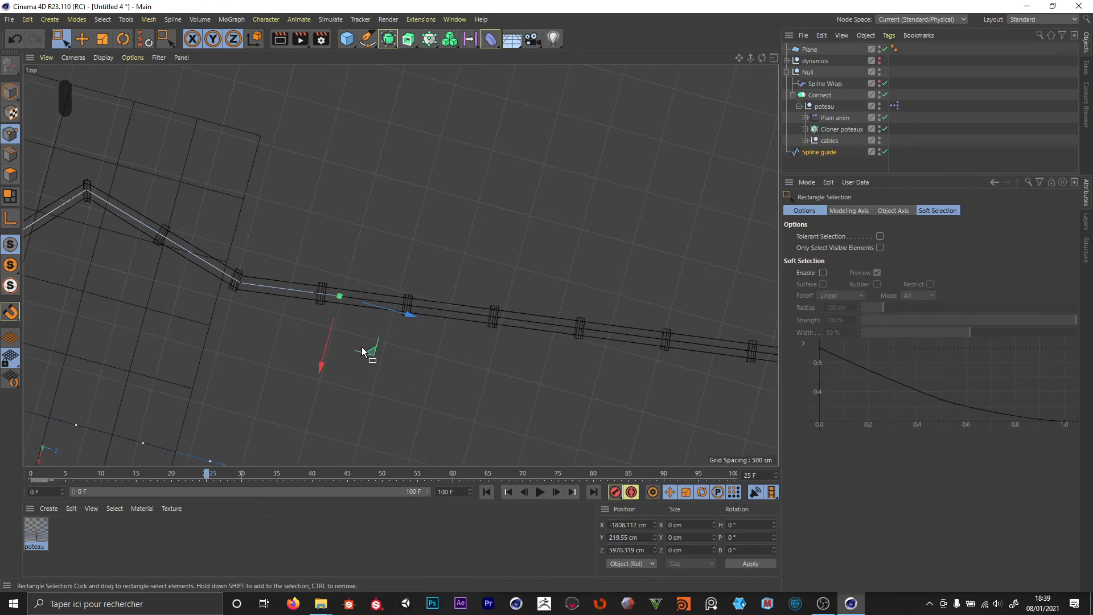
pyautogui.moveTo(368, 350); pyautogui.dragTo(405, 403)
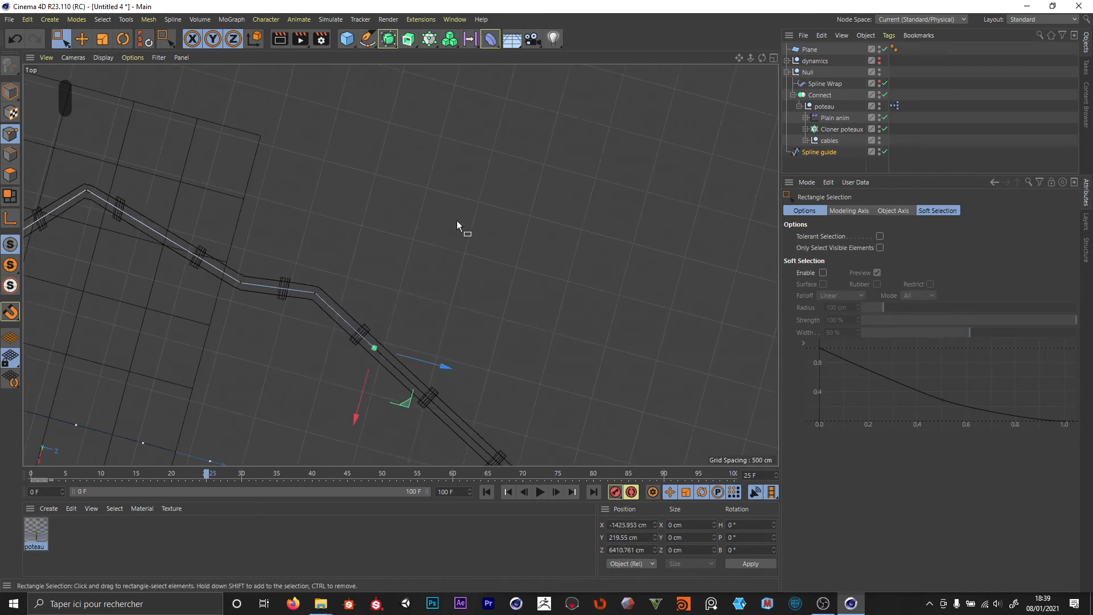
# Undo the end point move and the added point on Spline guide.
pyautogui.keyDown('alt'); pyautogui.moveTo(445, 248); pyautogui.dragTo(537, 161, button='middle'); pyautogui.keyUp('alt')
pyautogui.scroll(-1, 546, 186)
pyautogui.hotkey('ctrl', 'z')
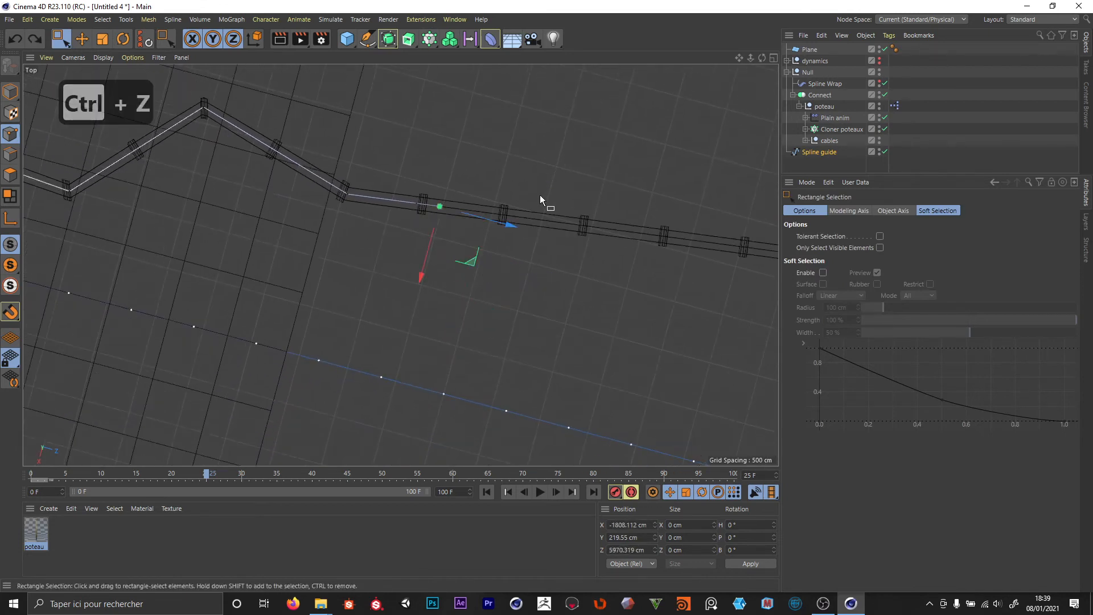
pyautogui.hotkey('ctrl', 'z')
pyautogui.hotkey('ctrl', 'z')
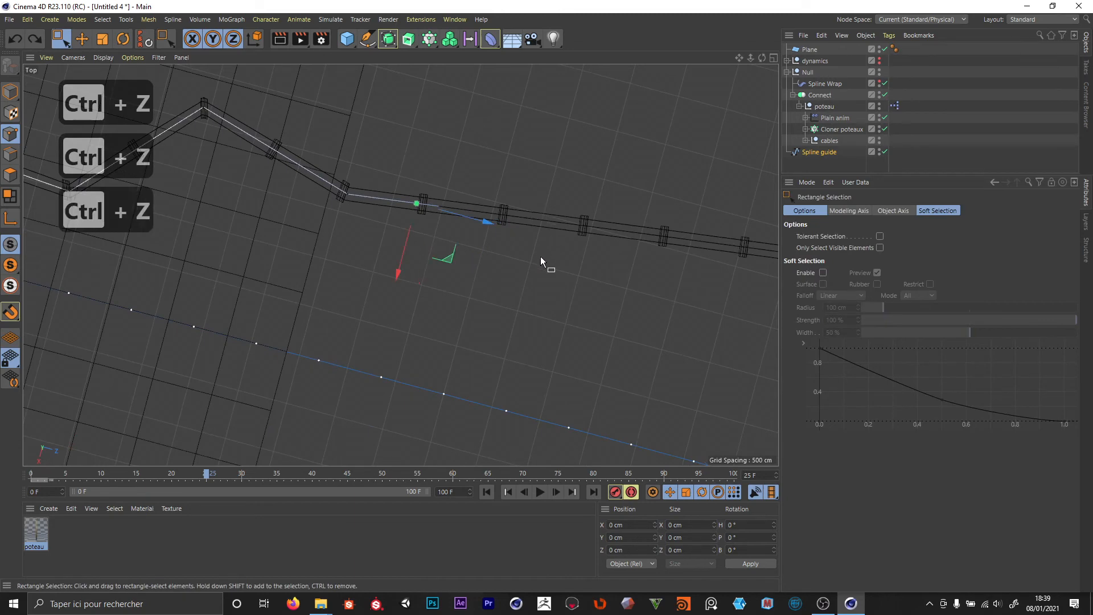
# Select Spline Wrap, return to the perspective view and disable the ground Plane.
pyautogui.scroll(-3, 566, 305)
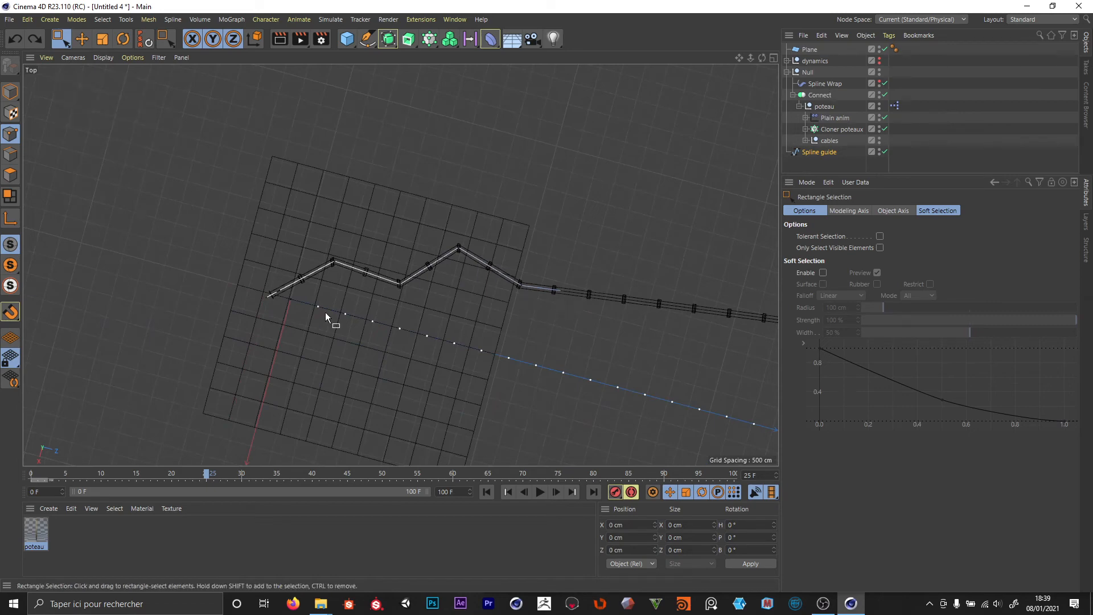
pyautogui.click(825, 84)
pyautogui.press('F1')
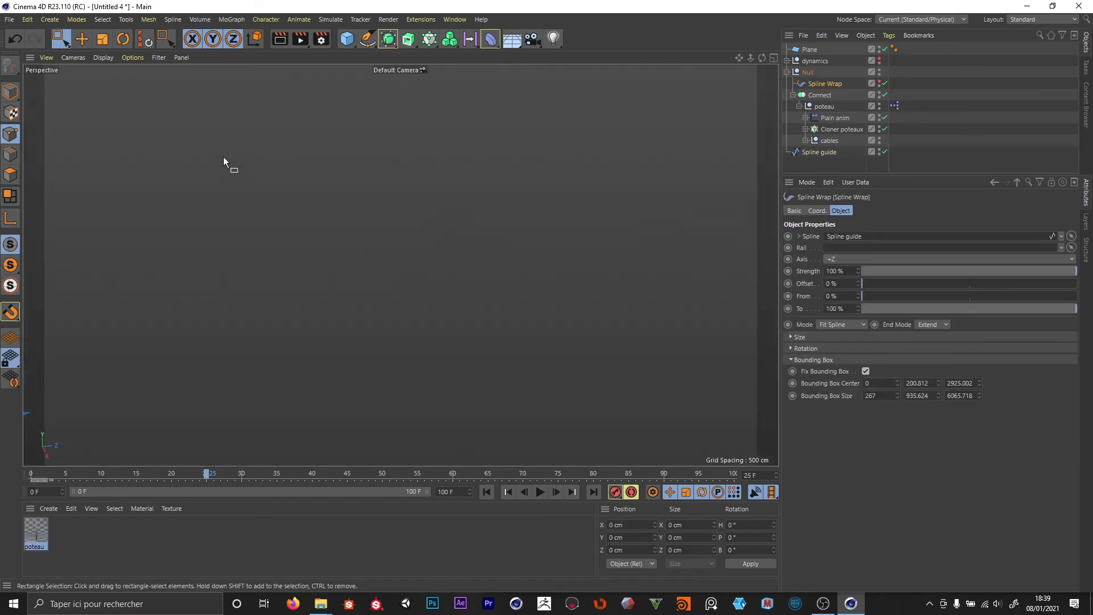
pyautogui.keyDown('alt'); pyautogui.moveTo(334, 301); pyautogui.dragTo(255, 327, button='right'); pyautogui.keyUp('alt')
pyautogui.keyDown('alt'); pyautogui.moveTo(255, 328); pyautogui.dragTo(284, 284, button='middle'); pyautogui.keyUp('alt')
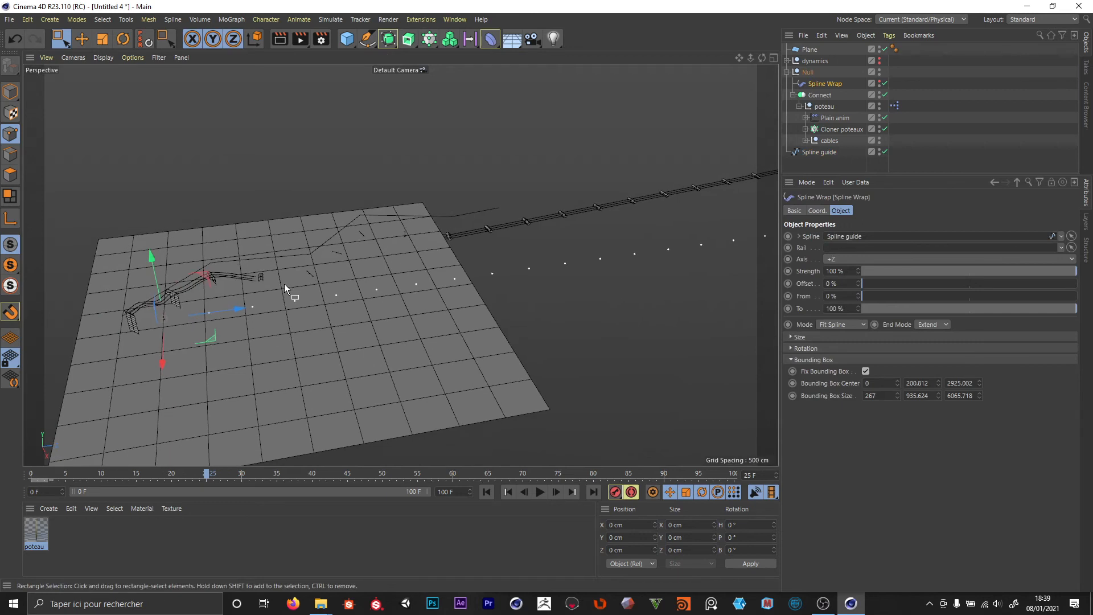
pyautogui.click(883, 48)
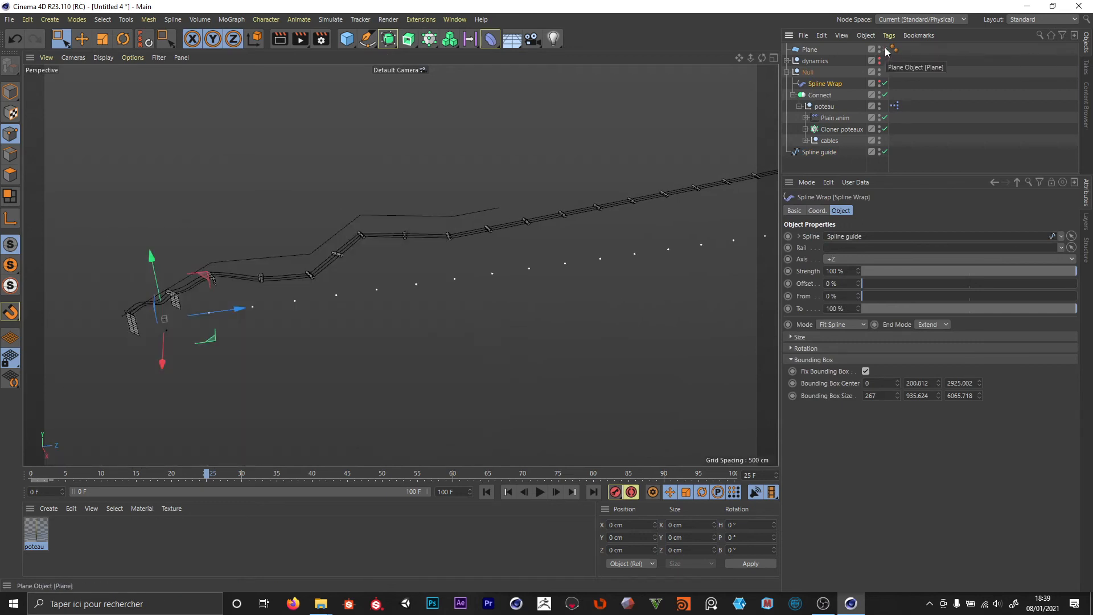
pyautogui.keyDown('alt'); pyautogui.moveTo(276, 292); pyautogui.dragTo(228, 249); pyautogui.keyUp('alt')
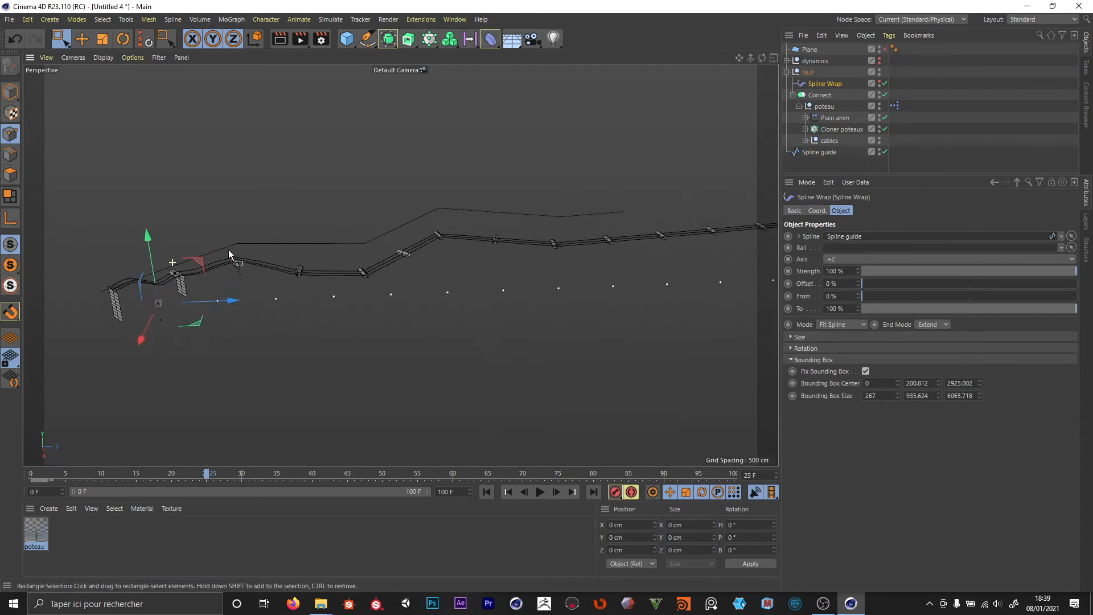
# Show the Spline Wrap deformer's cage in the viewport and check its direction against Spline guide.
pyautogui.click(814, 152)
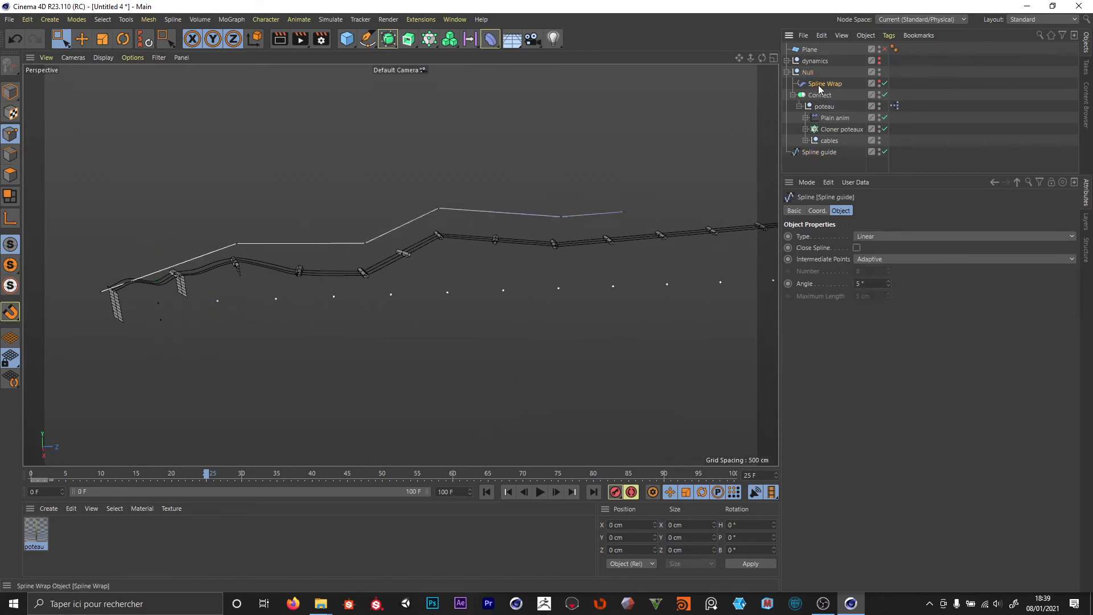
pyautogui.click(820, 86)
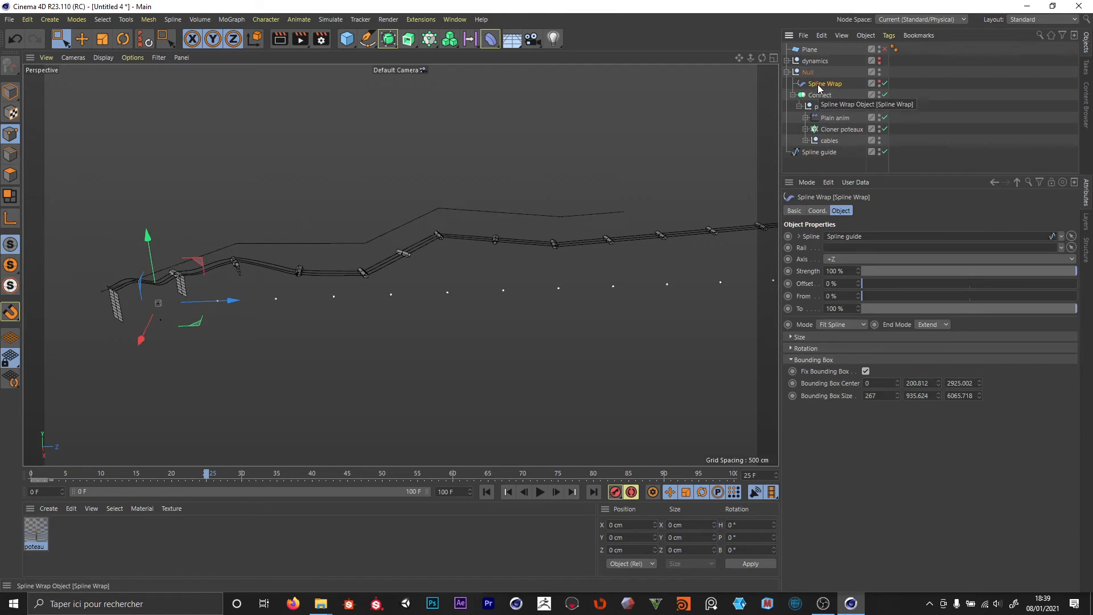
pyautogui.click(880, 84)
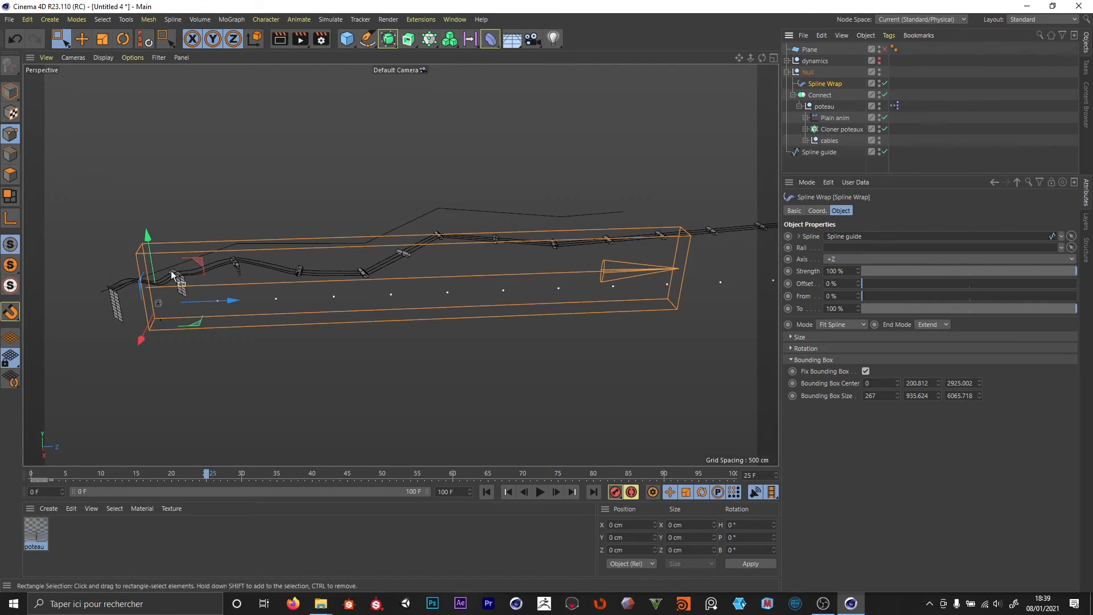
pyautogui.click(666, 217)
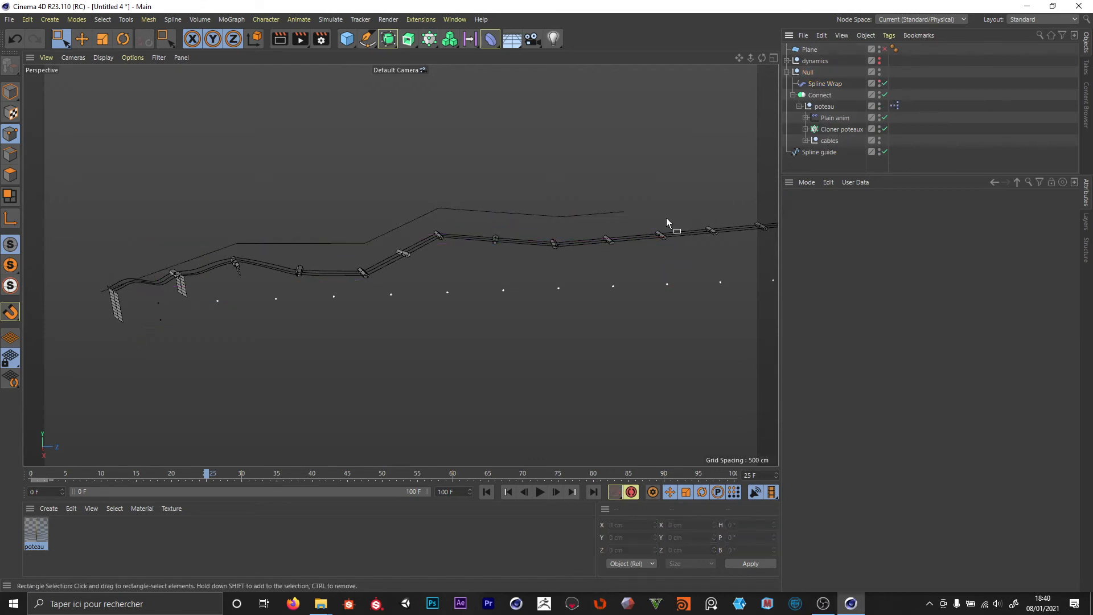
# Select all points of Spline guide and reverse their sequence.
pyautogui.click(825, 153)
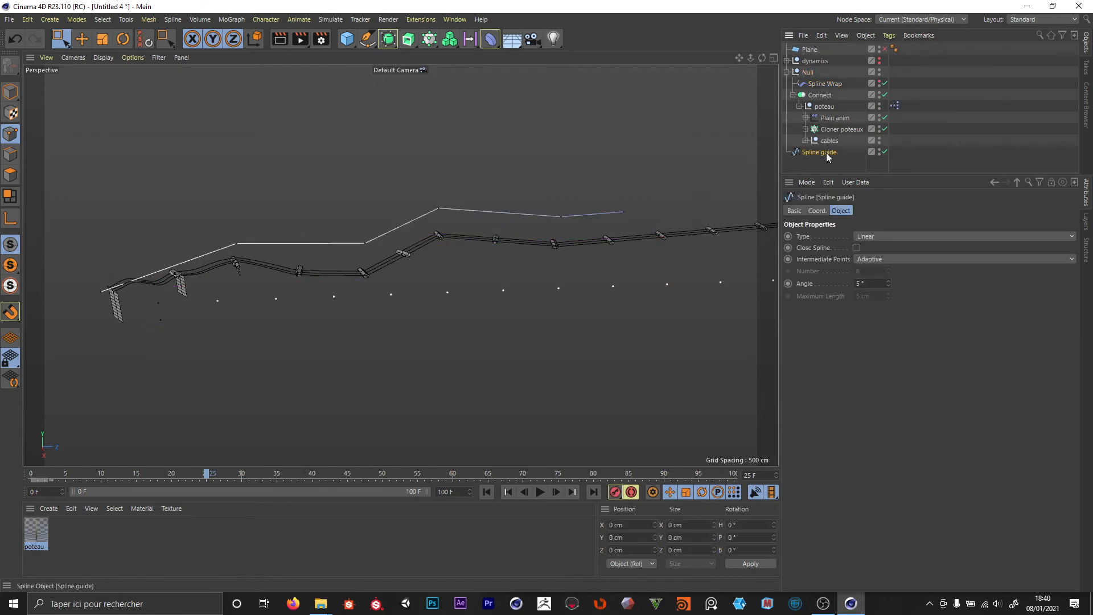
pyautogui.moveTo(652, 123); pyautogui.dragTo(56, 371)
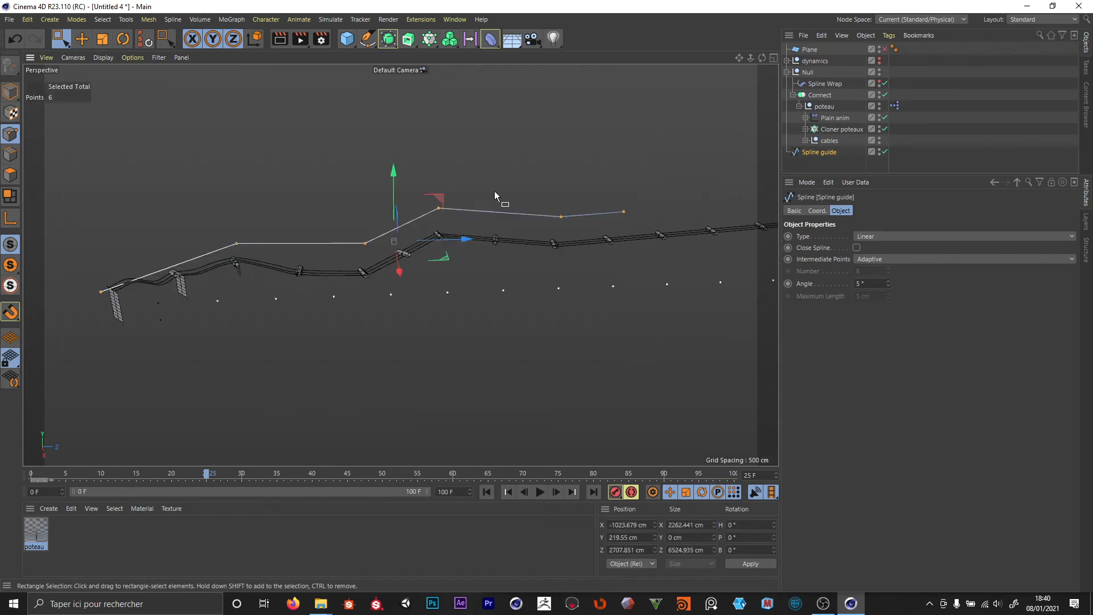
pyautogui.rightClick(599, 146)
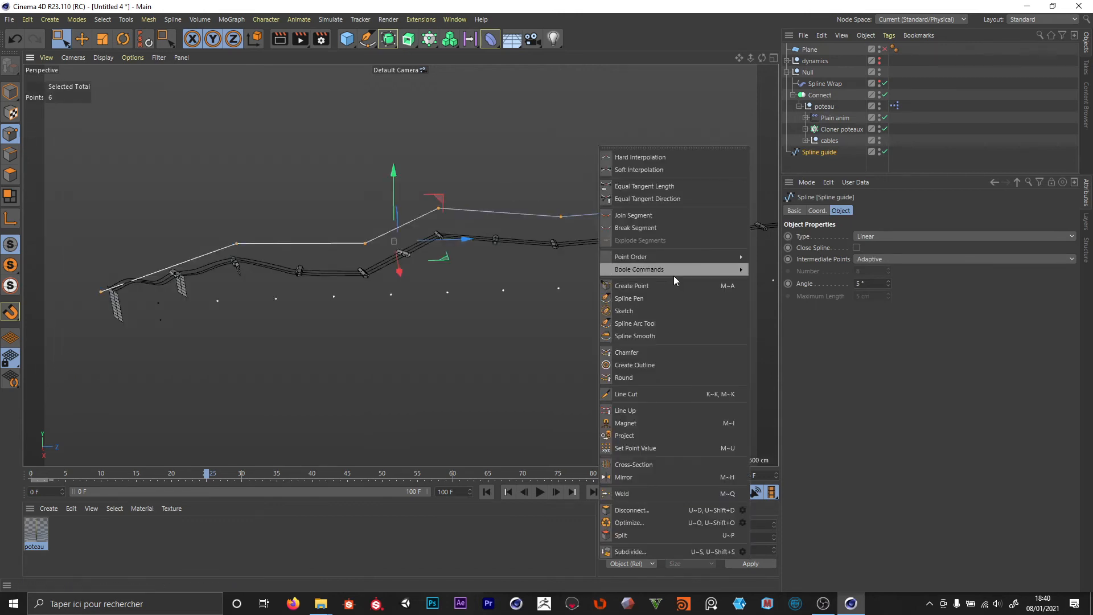
pyautogui.moveTo(682, 256)
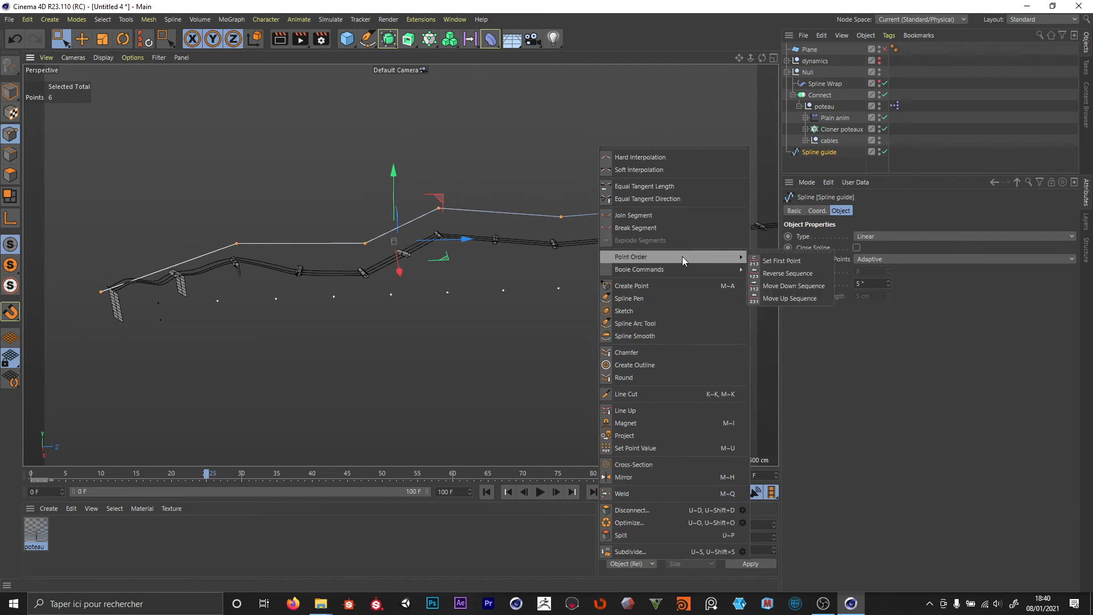
pyautogui.click(785, 275)
pyautogui.click(295, 408)
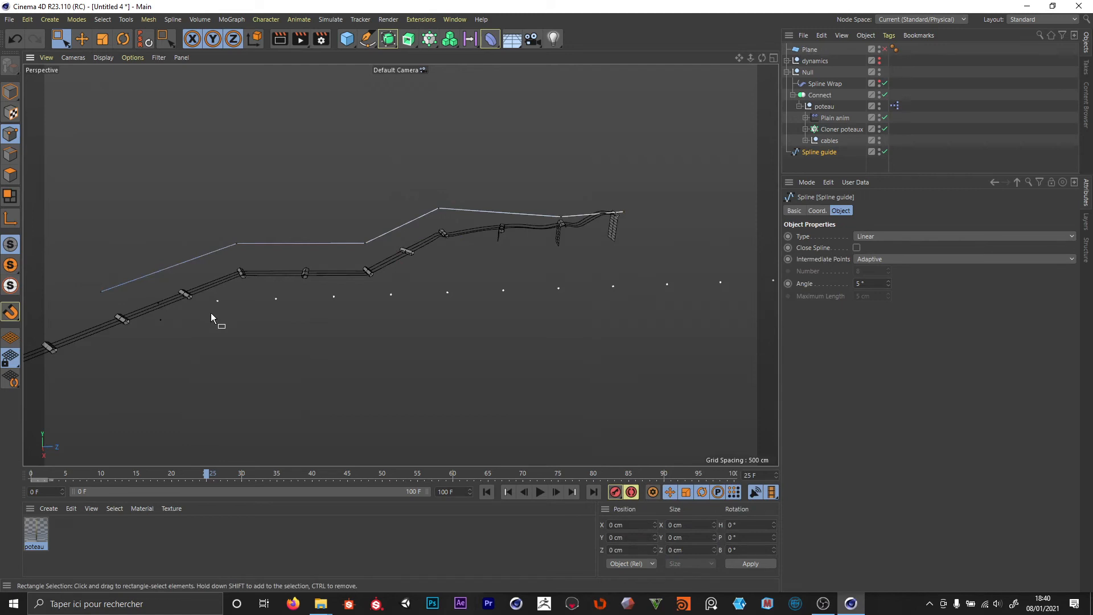
# Examine from the top how the poles and cables sit along Spline guide, starting with its near end point.
pyautogui.moveTo(85, 251); pyautogui.dragTo(140, 353)
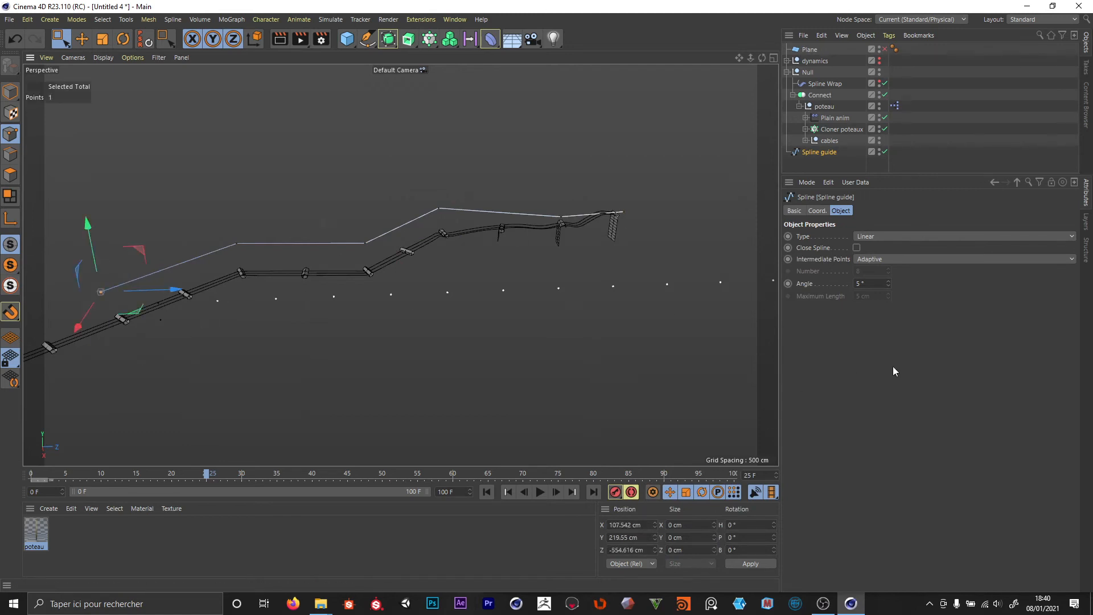
pyautogui.rightClick(602, 236)
pyautogui.click(484, 163)
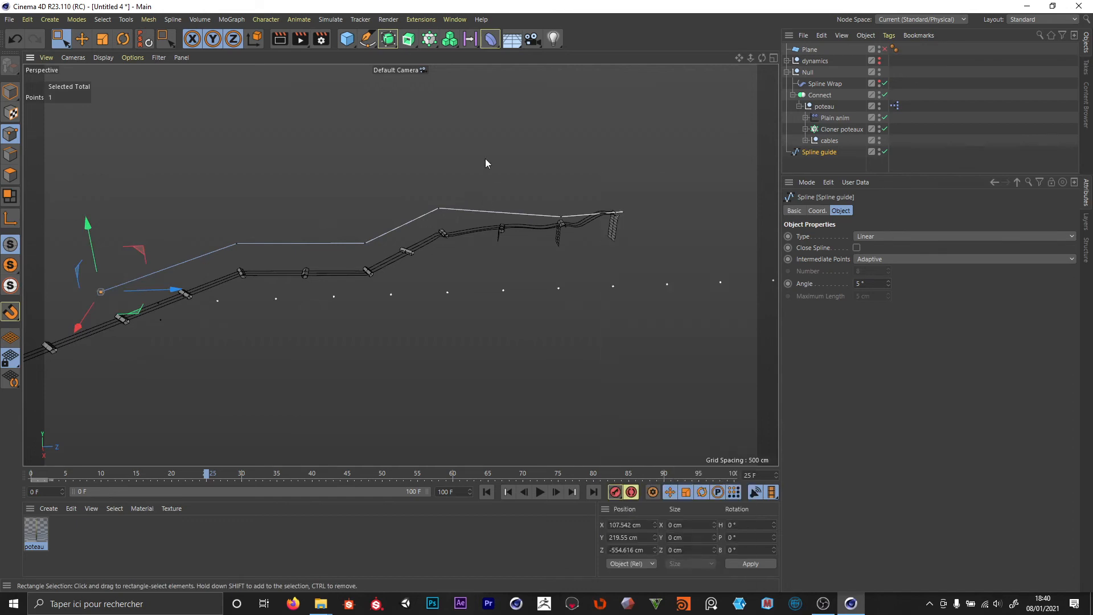
pyautogui.middleClick(493, 169)
pyautogui.middleClick(624, 159)
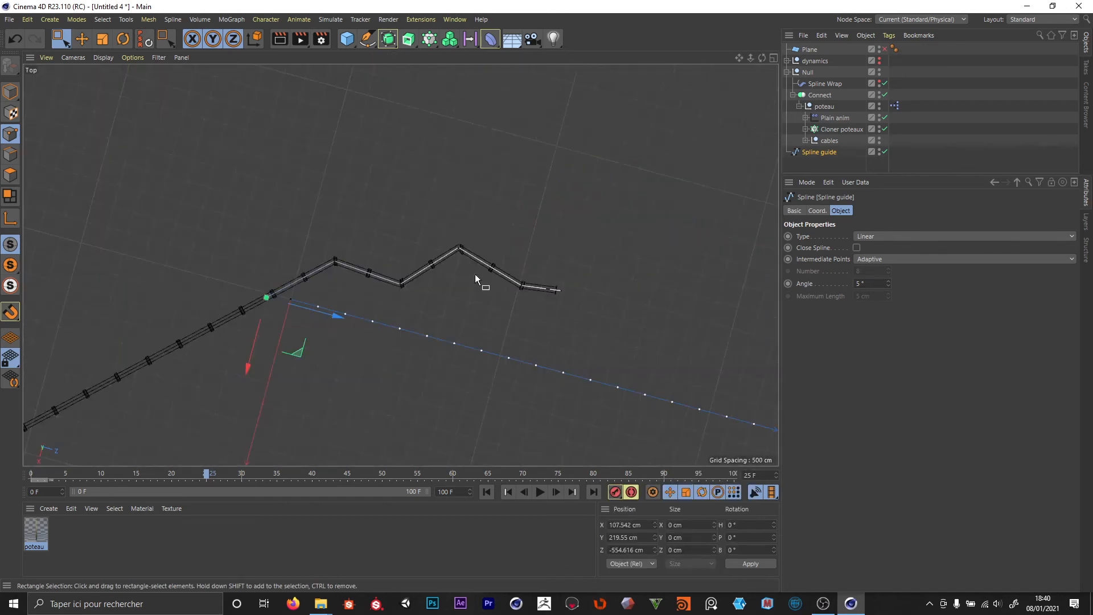
pyautogui.scroll(6, 394, 275)
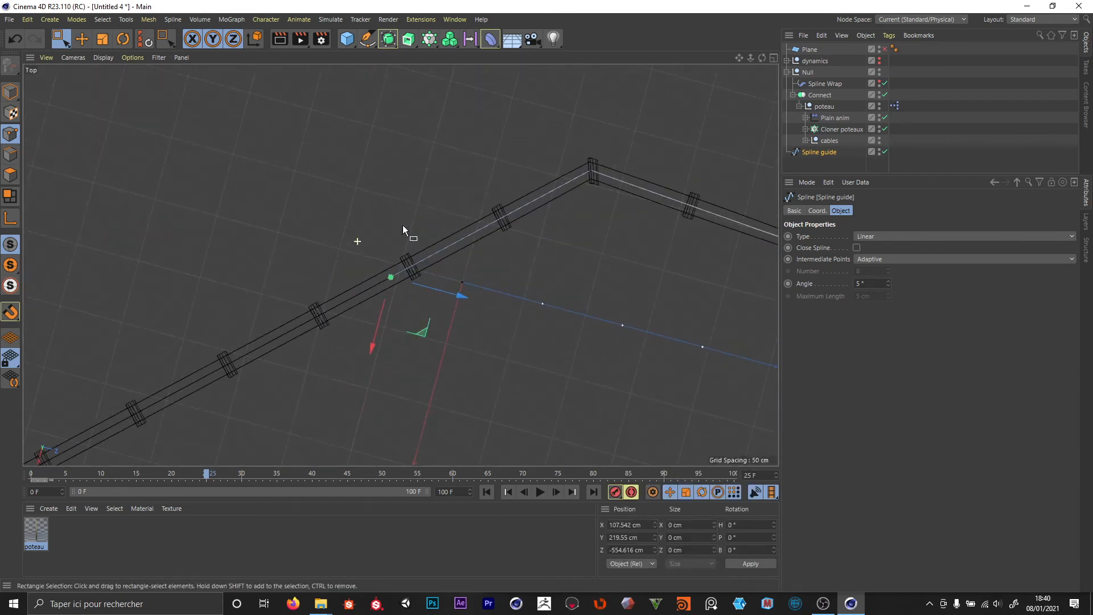
pyautogui.scroll(-6, 470, 249)
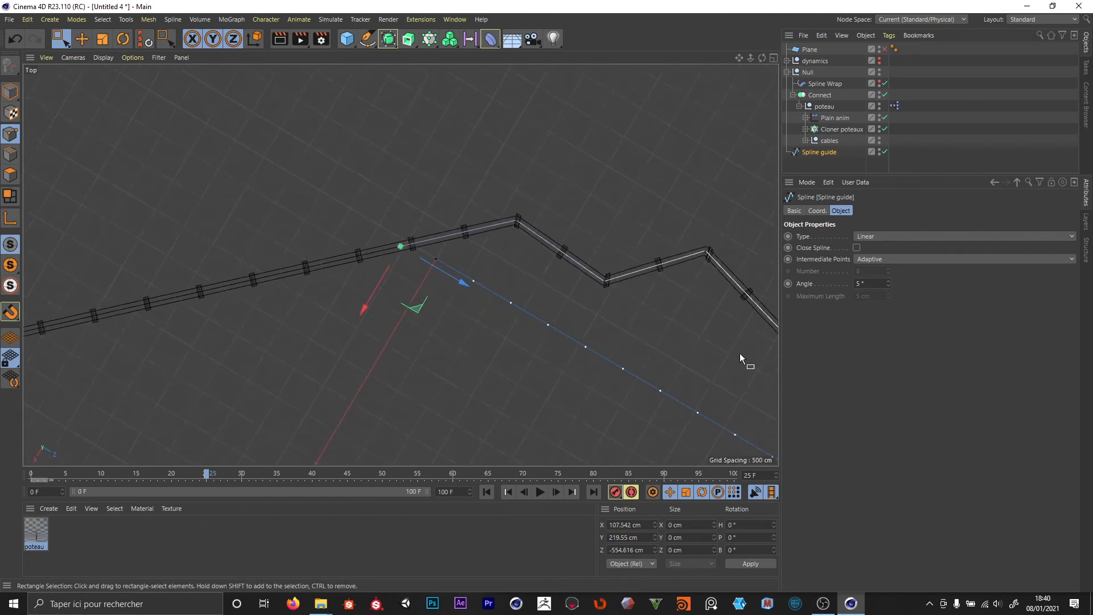
pyautogui.keyDown('alt'); pyautogui.moveTo(630, 279); pyautogui.dragTo(521, 253, button='middle'); pyautogui.keyUp('alt')
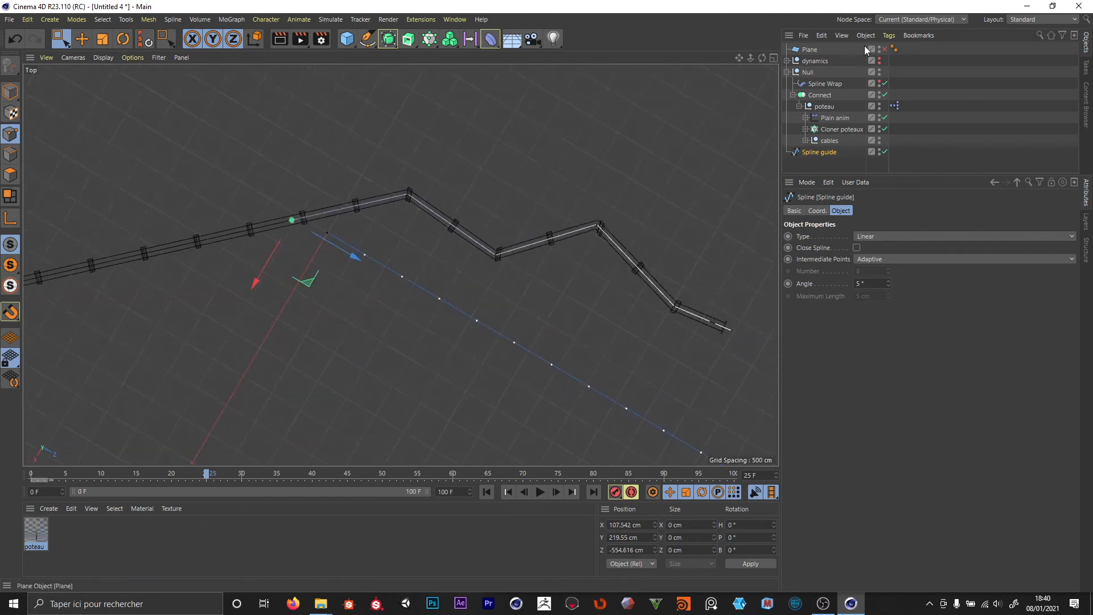
pyautogui.click(818, 93)
pyautogui.click(393, 206)
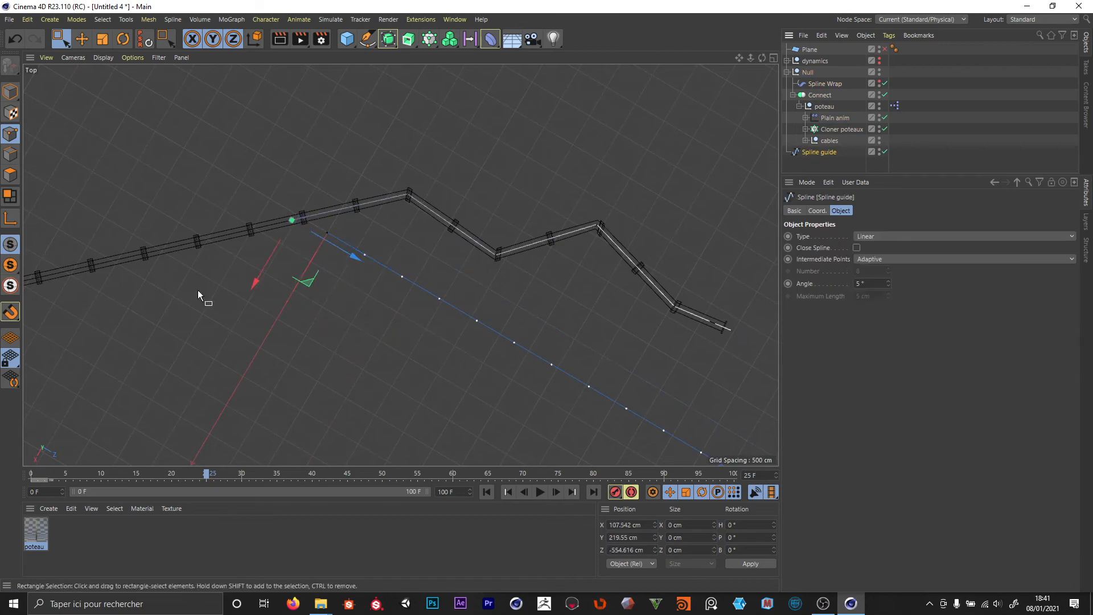
# Go to frame 54 and nudge the corner point nearest Spline guide's far end to about X -1697 cm, Z 5021 cm.
pyautogui.moveTo(538, 157); pyautogui.dragTo(635, 252)
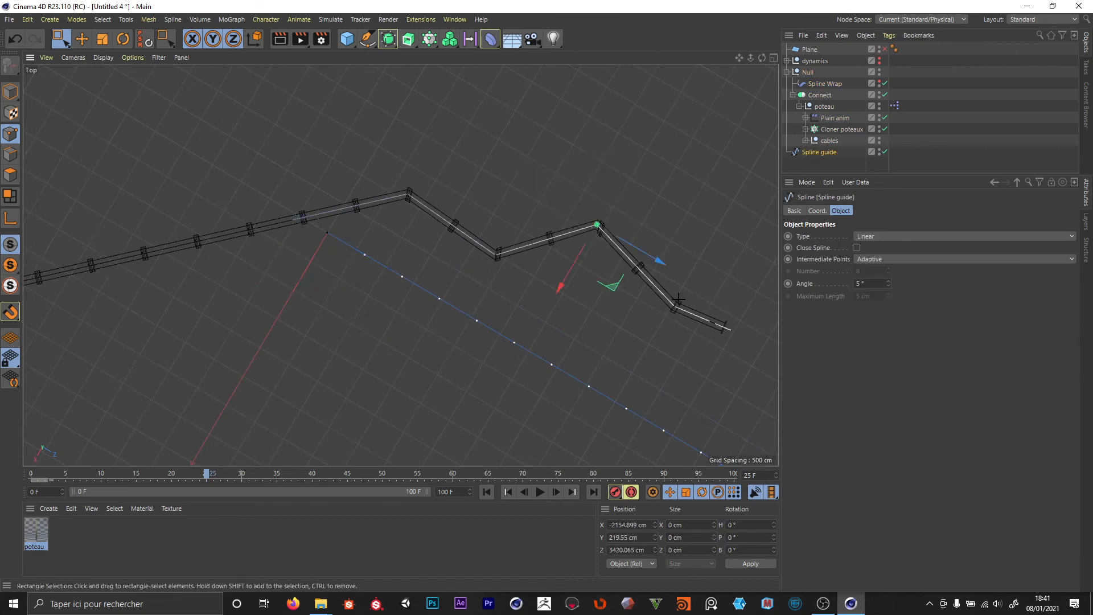
pyautogui.click(675, 307)
pyautogui.scroll(10, 677, 308)
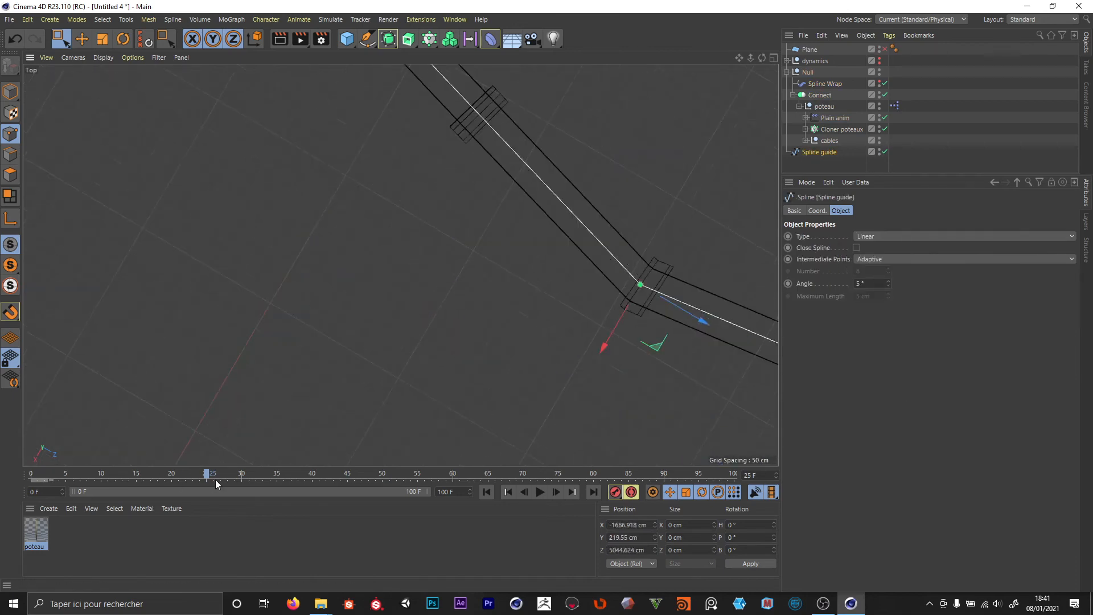
pyautogui.moveTo(381, 472); pyautogui.dragTo(410, 473)
pyautogui.moveTo(655, 345); pyautogui.dragTo(651, 339)
pyautogui.keyDown('alt'); pyautogui.moveTo(372, 155); pyautogui.dragTo(567, 465, button='middle'); pyautogui.keyUp('alt')
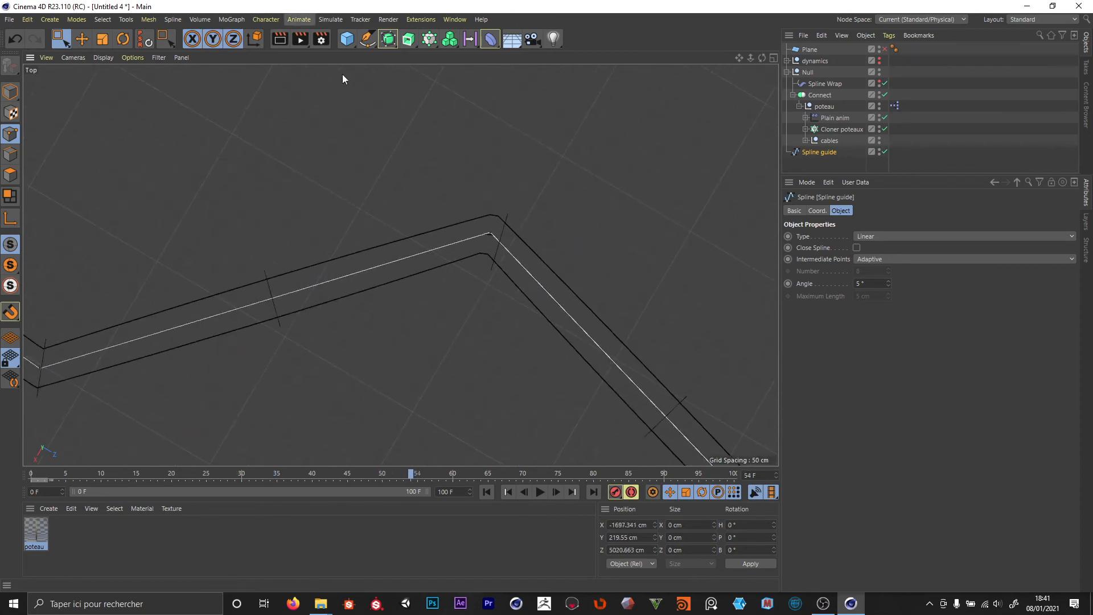
# Add a point on Spline guide's first segment at about X -268 cm, Z -155 cm, and swing the end point around to form a corner.
pyautogui.moveTo(431, 204); pyautogui.dragTo(521, 304)
pyautogui.keyDown('alt'); pyautogui.moveTo(543, 232); pyautogui.dragTo(480, 254, button='right'); pyautogui.keyUp('alt')
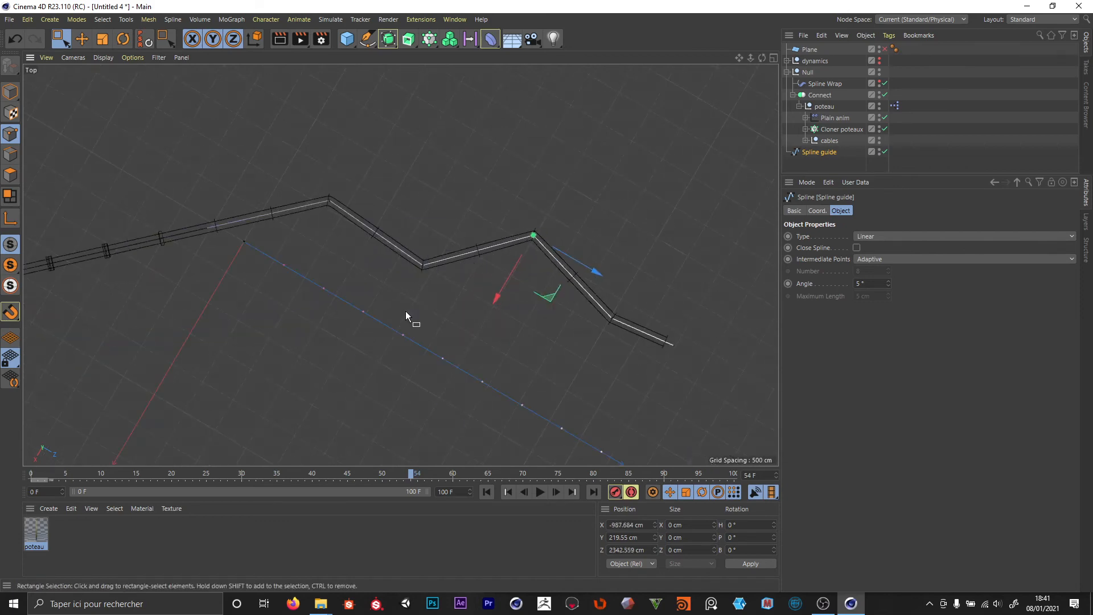
pyautogui.keyDown('alt'); pyautogui.moveTo(207, 251); pyautogui.dragTo(336, 258, button='middle'); pyautogui.keyUp('alt')
pyautogui.rightClick(358, 261)
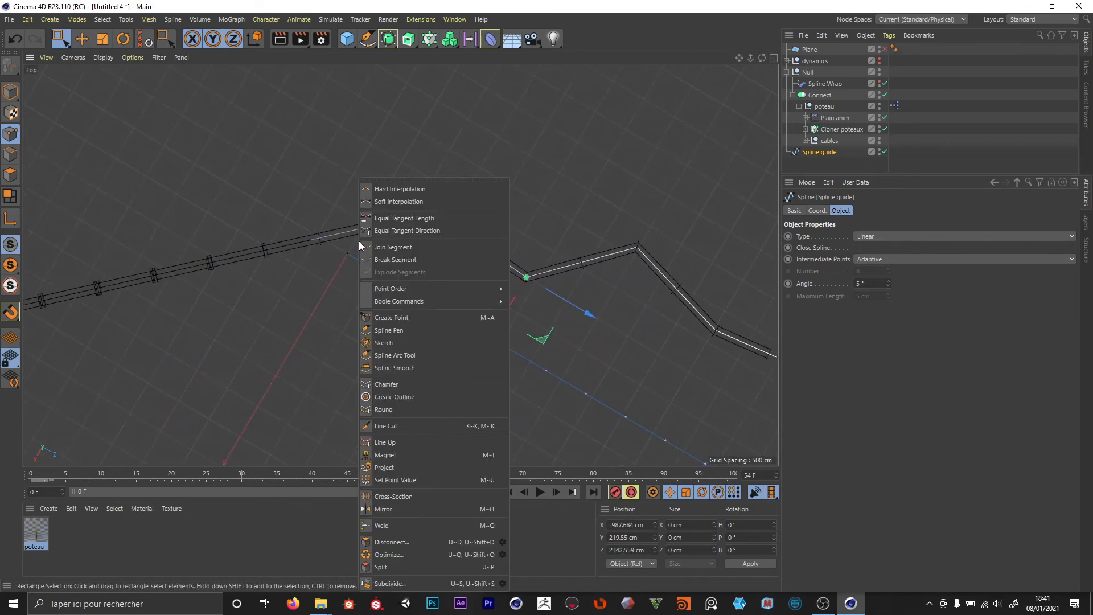
pyautogui.moveTo(415, 288)
pyautogui.click(430, 319)
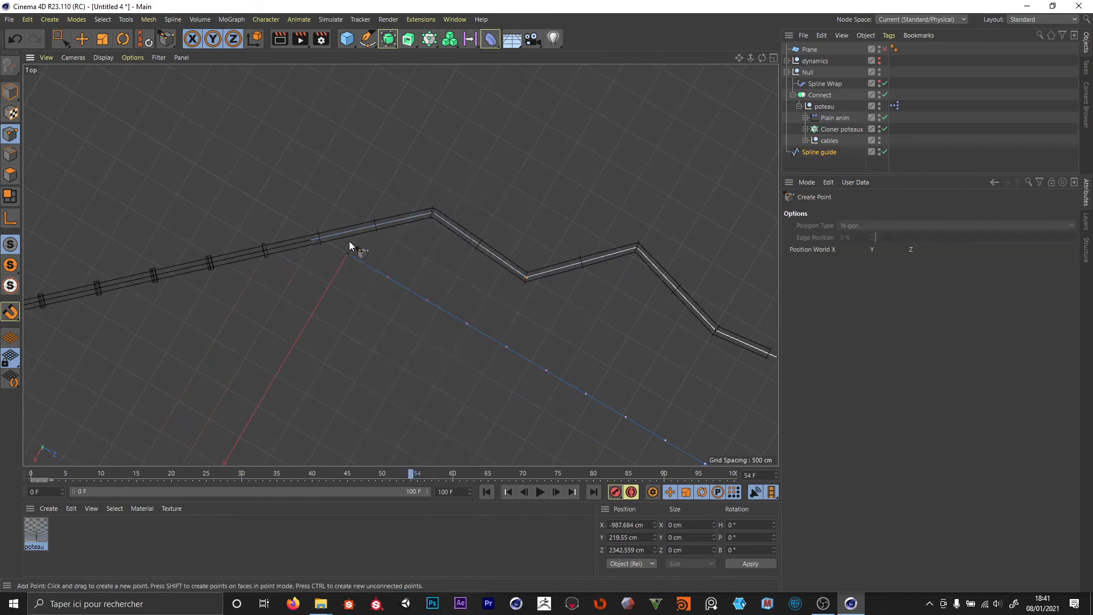
pyautogui.click(348, 230)
pyautogui.press('0')
pyautogui.moveTo(286, 220); pyautogui.dragTo(333, 270)
pyautogui.moveTo(328, 308); pyautogui.dragTo(297, 385)
pyautogui.moveTo(303, 204); pyautogui.dragTo(363, 255)
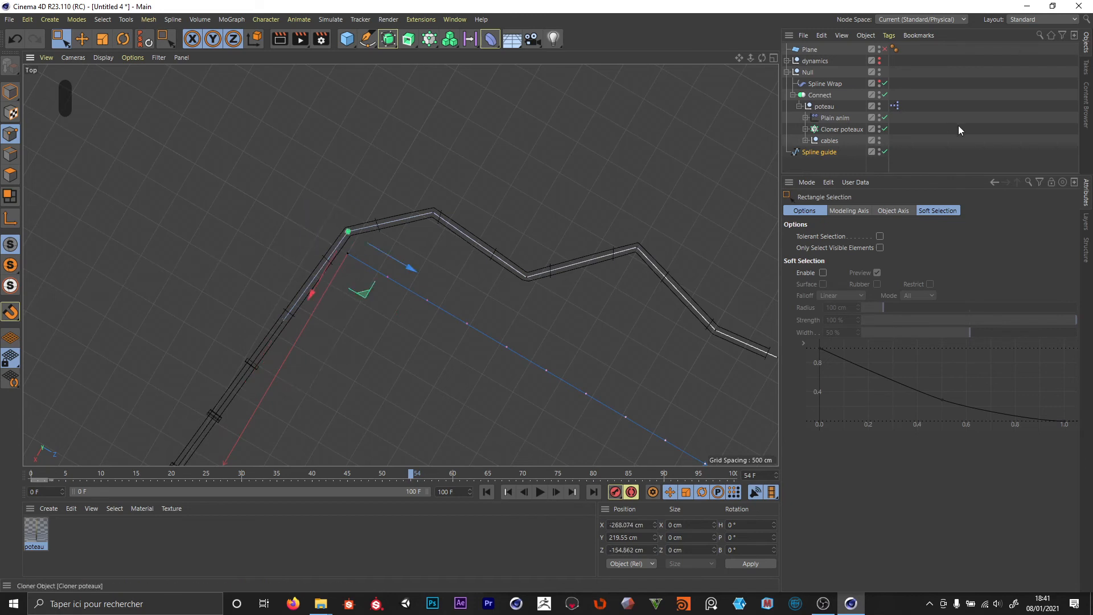
# Try to move the added corner point of Spline guide in the perspective view, and undo the move.
pyautogui.click(820, 84)
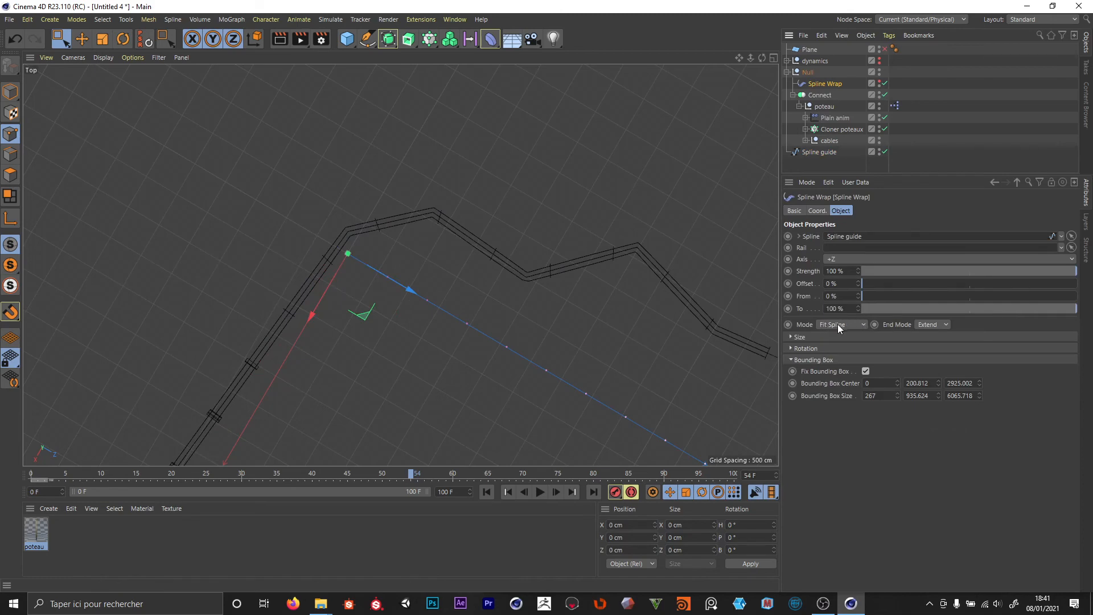
pyautogui.middleClick(450, 226)
pyautogui.middleClick(214, 172)
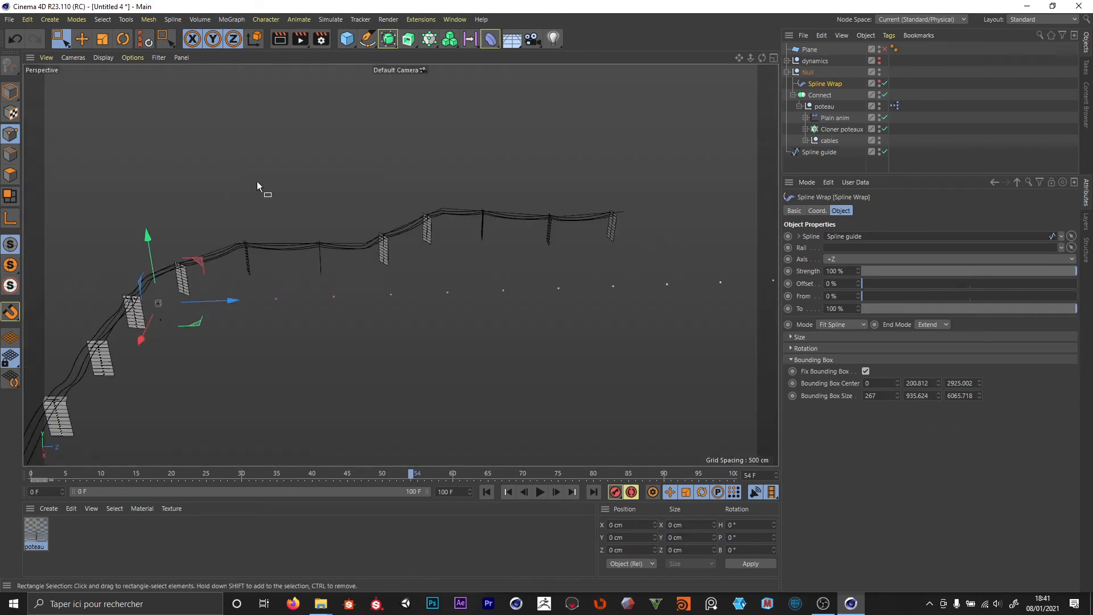
pyautogui.keyDown('alt'); pyautogui.moveTo(267, 340); pyautogui.dragTo(370, 251); pyautogui.keyUp('alt')
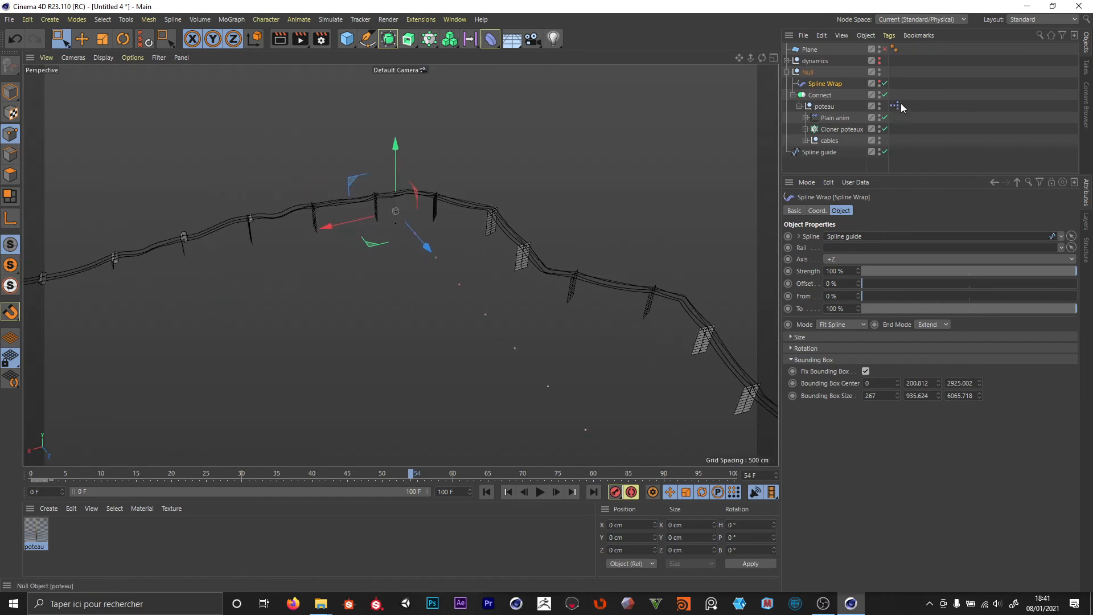
pyautogui.click(820, 152)
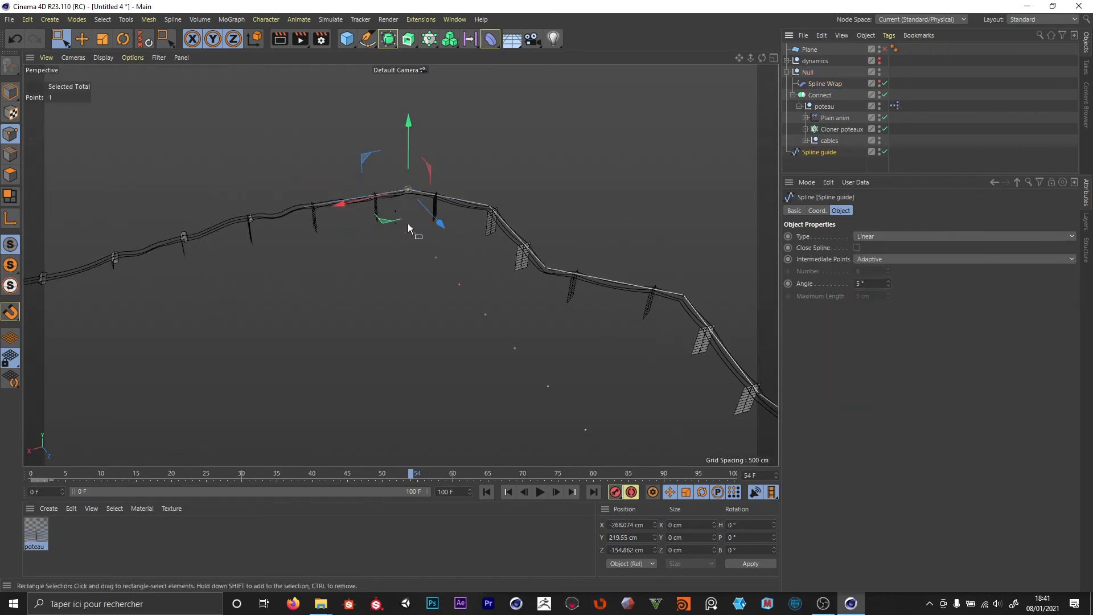
pyautogui.moveTo(386, 226); pyautogui.dragTo(204, 105)
pyautogui.hotkey('ctrl', 'z')
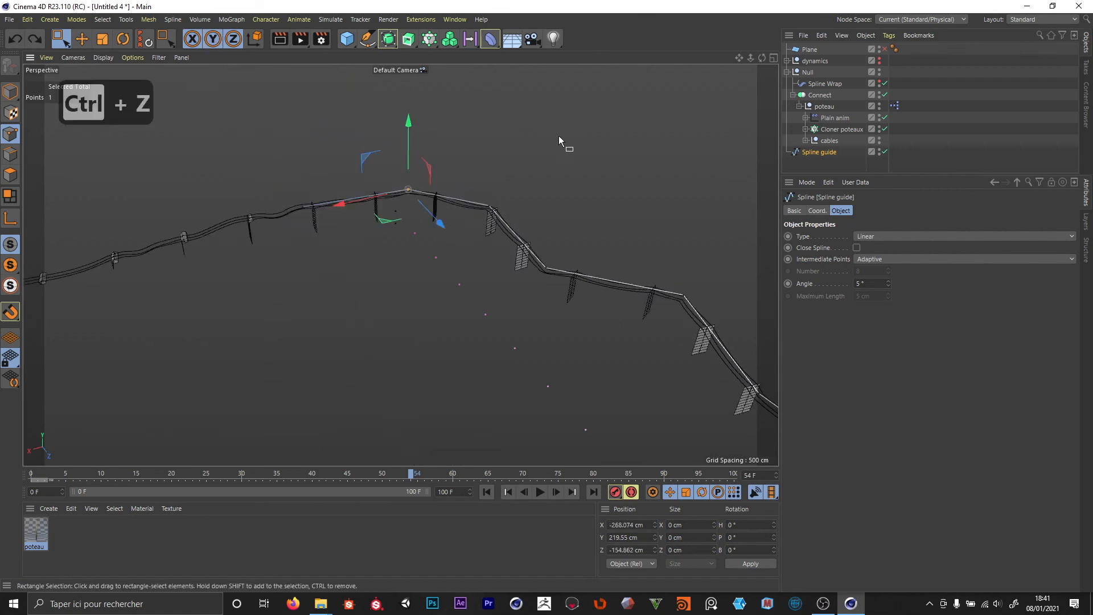
# Set the Spline Wrap deformer's Mode to Keep Length.
pyautogui.click(817, 84)
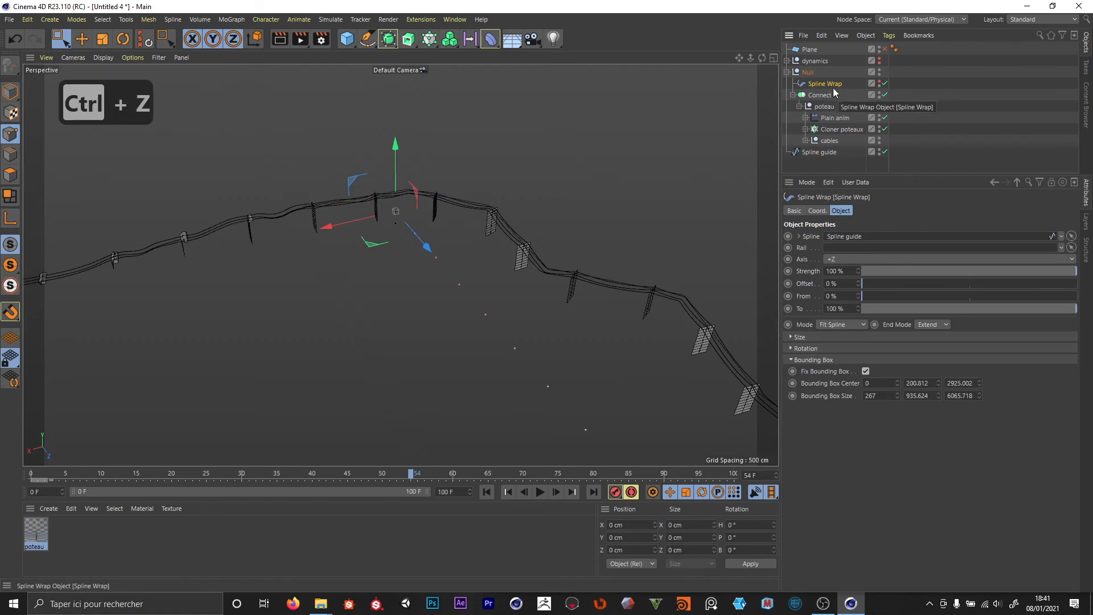
pyautogui.click(837, 349)
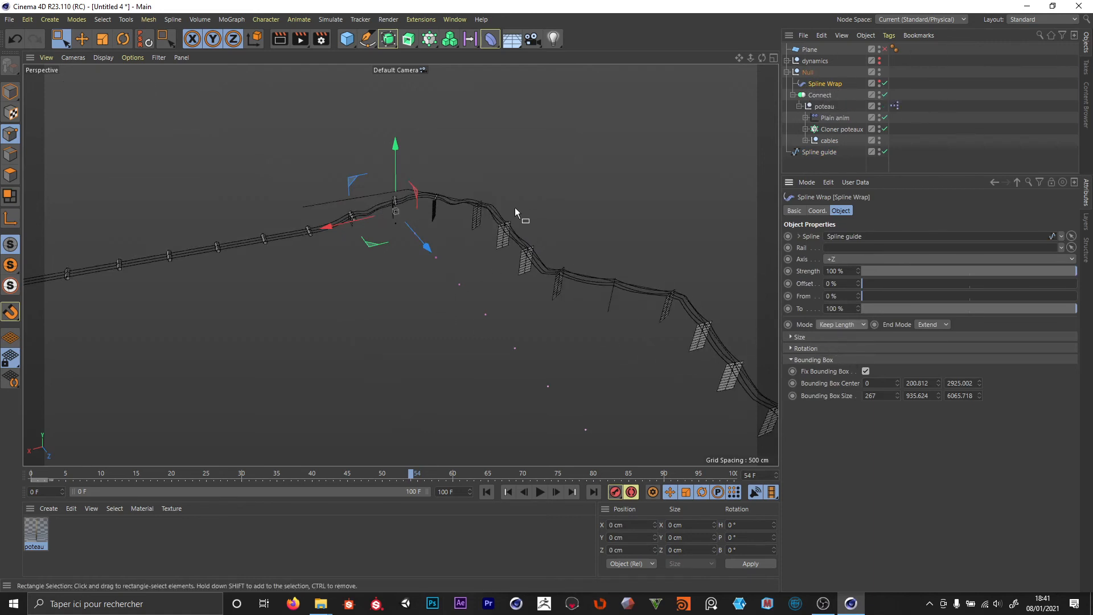
pyautogui.keyDown('alt'); pyautogui.moveTo(513, 227); pyautogui.dragTo(592, 229, button='right'); pyautogui.keyUp('alt')
pyautogui.keyDown('alt'); pyautogui.moveTo(482, 235); pyautogui.dragTo(557, 267, button='middle'); pyautogui.keyUp('alt')
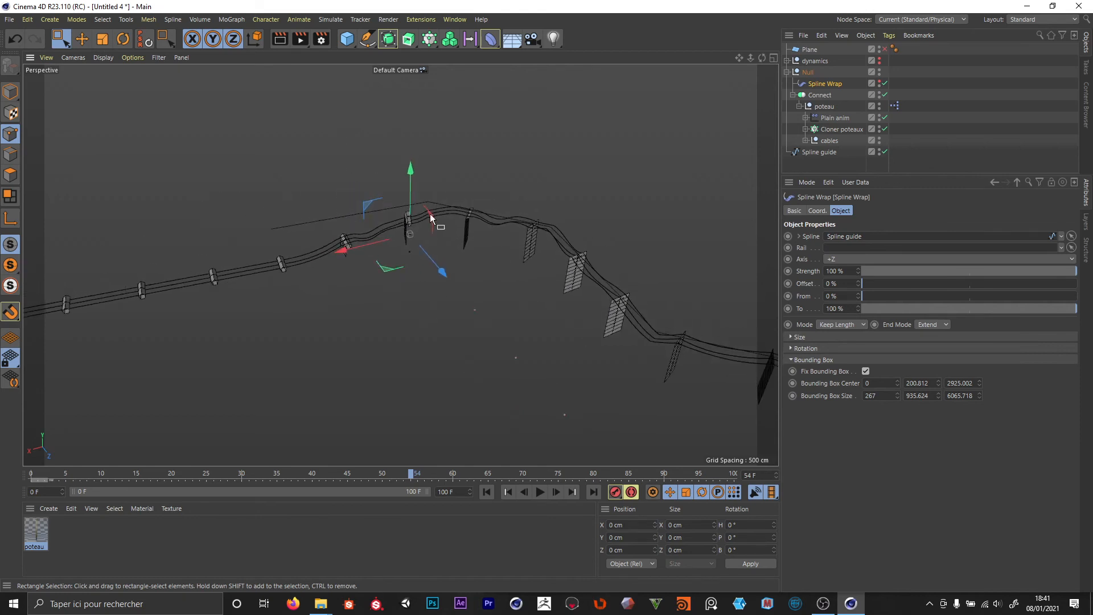
pyautogui.keyDown('alt'); pyautogui.moveTo(424, 208); pyautogui.dragTo(467, 204, button='right'); pyautogui.keyUp('alt')
# From the top, move Spline guide's corner after the added point to about X -1022 cm, Z 607 cm, and nudge the following corner onto a pole.
pyautogui.click(821, 152)
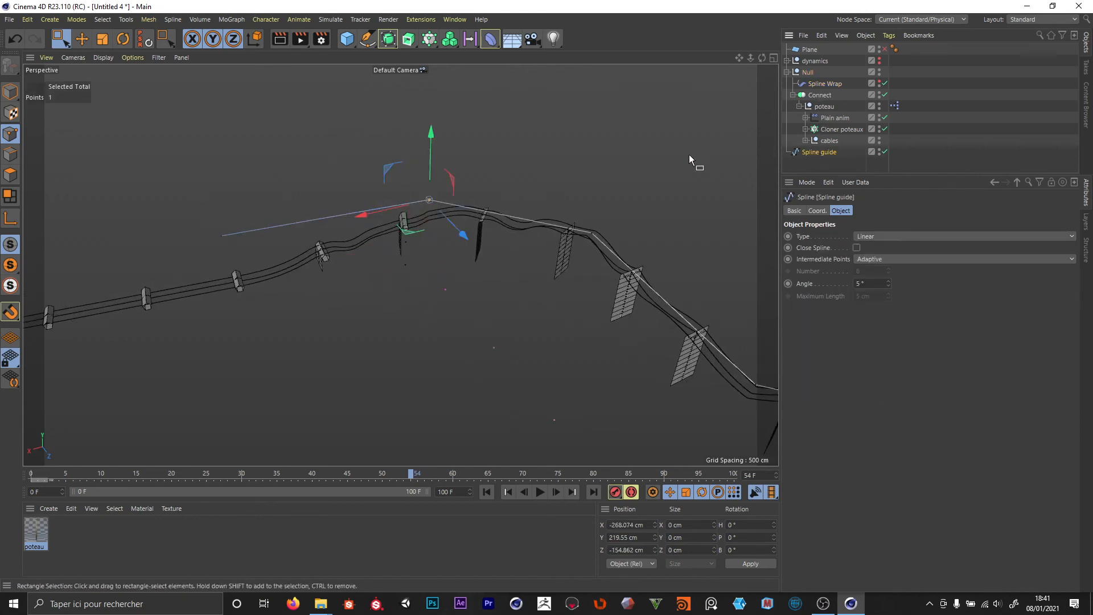
pyautogui.middleClick(626, 154)
pyautogui.middleClick(542, 150)
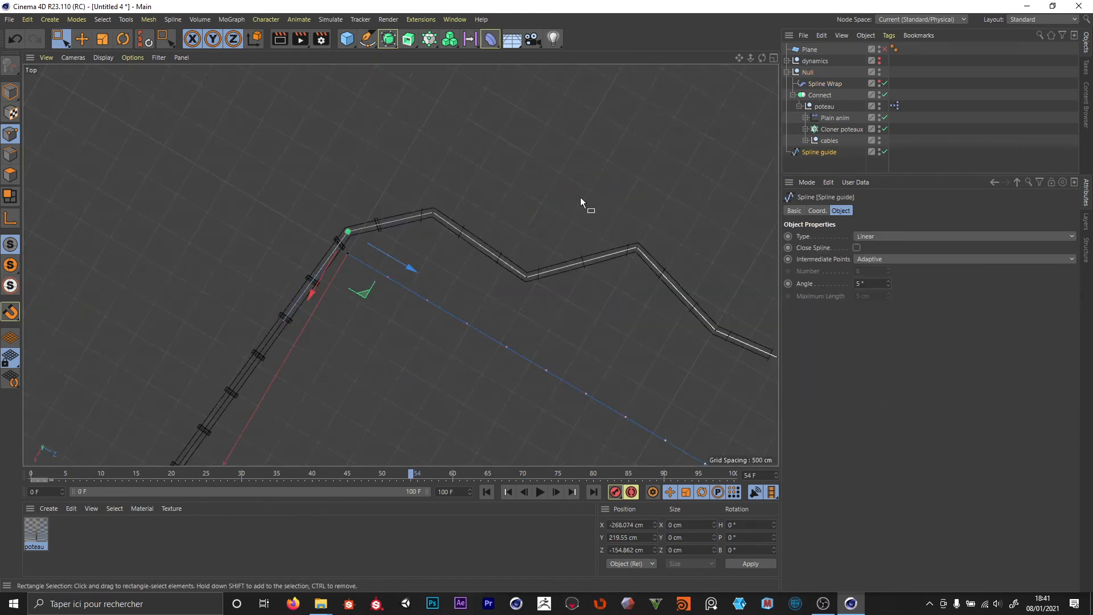
pyautogui.moveTo(501, 159); pyautogui.dragTo(415, 239)
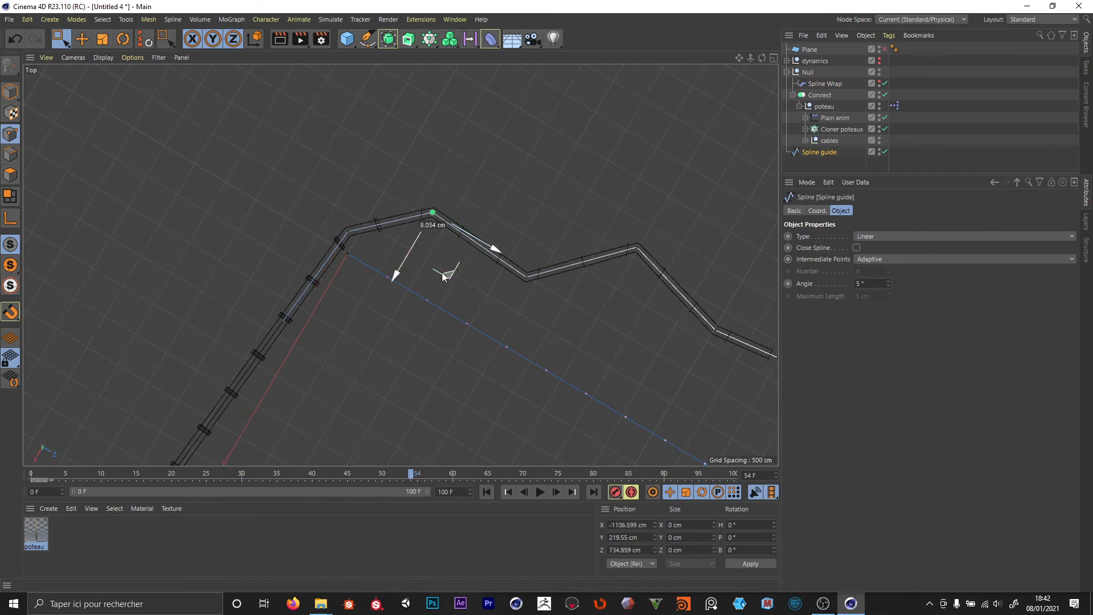
pyautogui.moveTo(442, 278); pyautogui.dragTo(432, 267)
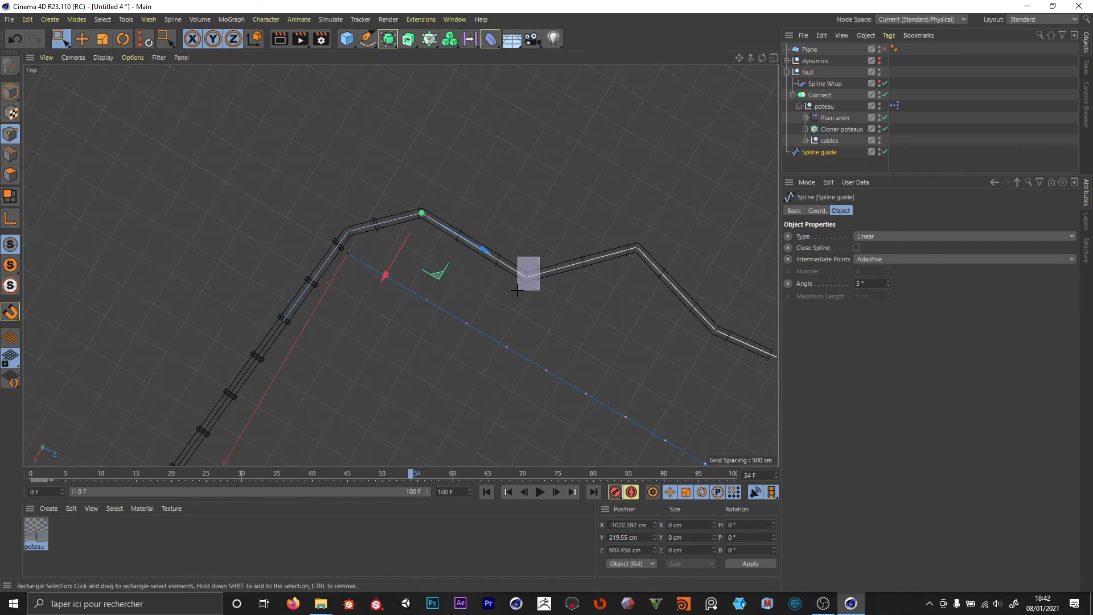
pyautogui.moveTo(518, 290); pyautogui.dragTo(517, 291)
pyautogui.moveTo(544, 334); pyautogui.dragTo(556, 333)
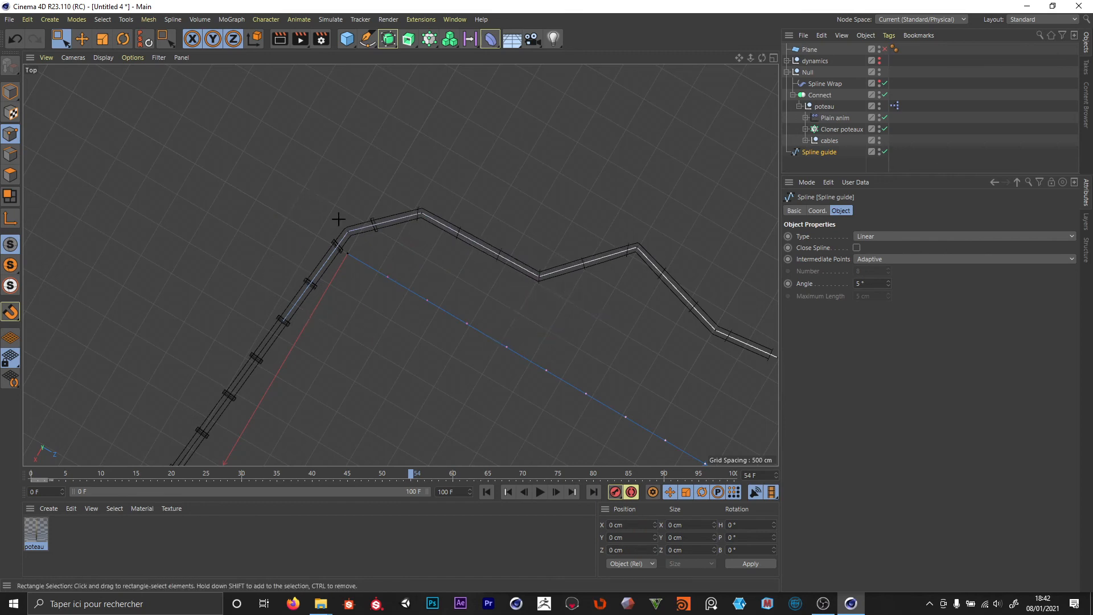
# Reposition Spline guide's added corner, move its end point to about X 322 cm, Z -1854 cm, and add a point on the end segment.
pyautogui.moveTo(319, 192); pyautogui.dragTo(358, 250)
pyautogui.moveTo(362, 293); pyautogui.dragTo(237, 264)
pyautogui.rightClick(277, 159)
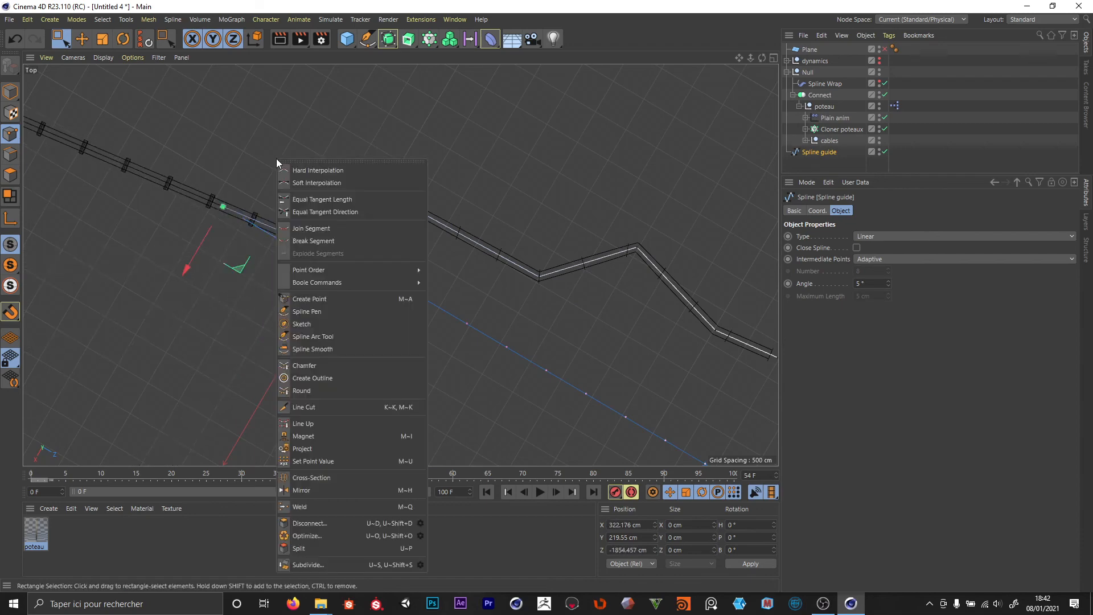
pyautogui.click(314, 300)
pyautogui.click(244, 214)
pyautogui.press('0')
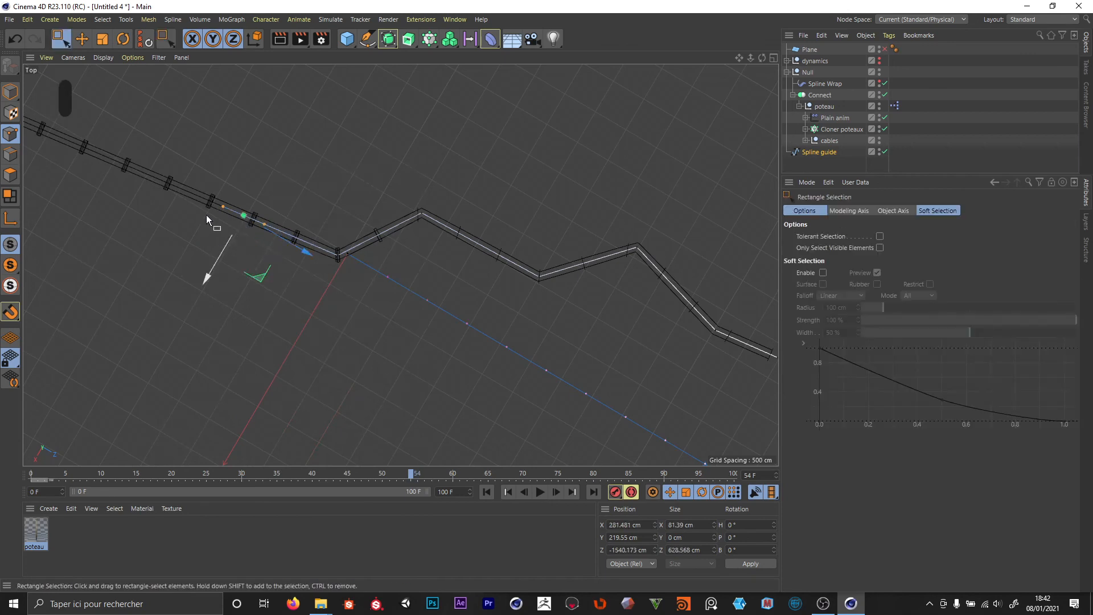
# Fold Spline guide back with its end point at about X -2822 cm, Z 1208 cm and the turning corner at about X -160 cm, Z -688 cm.
pyautogui.moveTo(185, 181); pyautogui.dragTo(367, 191)
pyautogui.moveTo(416, 99); pyautogui.dragTo(329, 142)
pyautogui.moveTo(355, 201); pyautogui.dragTo(539, 187)
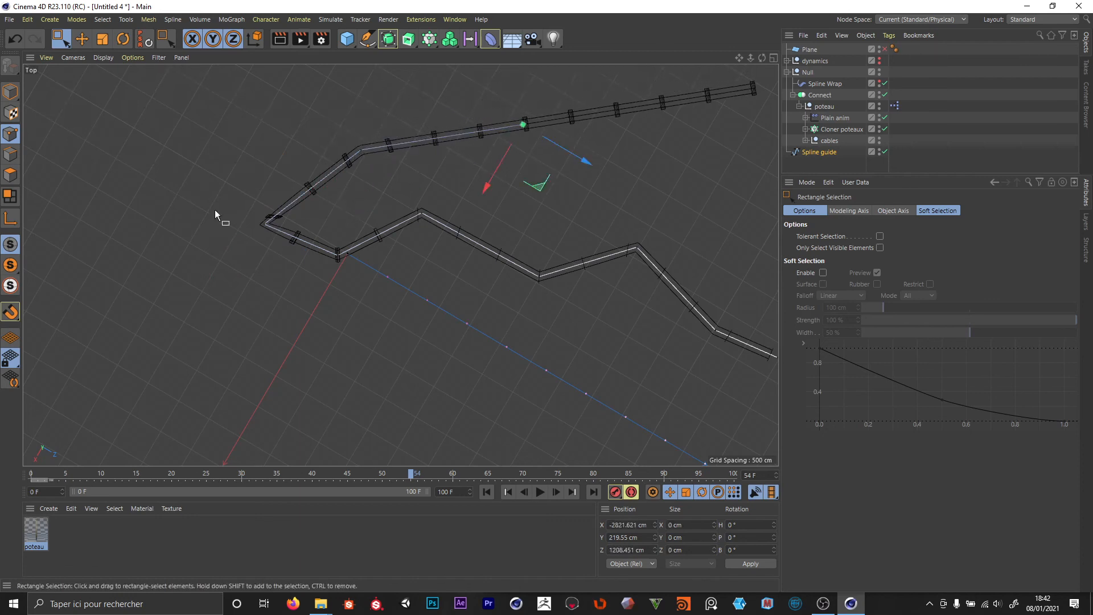
pyautogui.moveTo(254, 219); pyautogui.dragTo(277, 237)
pyautogui.moveTo(284, 284); pyautogui.dragTo(327, 279)
# Play the pole animation from the first frame in perspective with the Plane floor enabled, and stop it once the poles stand.
pyautogui.middleClick(264, 232)
pyautogui.middleClick(232, 154)
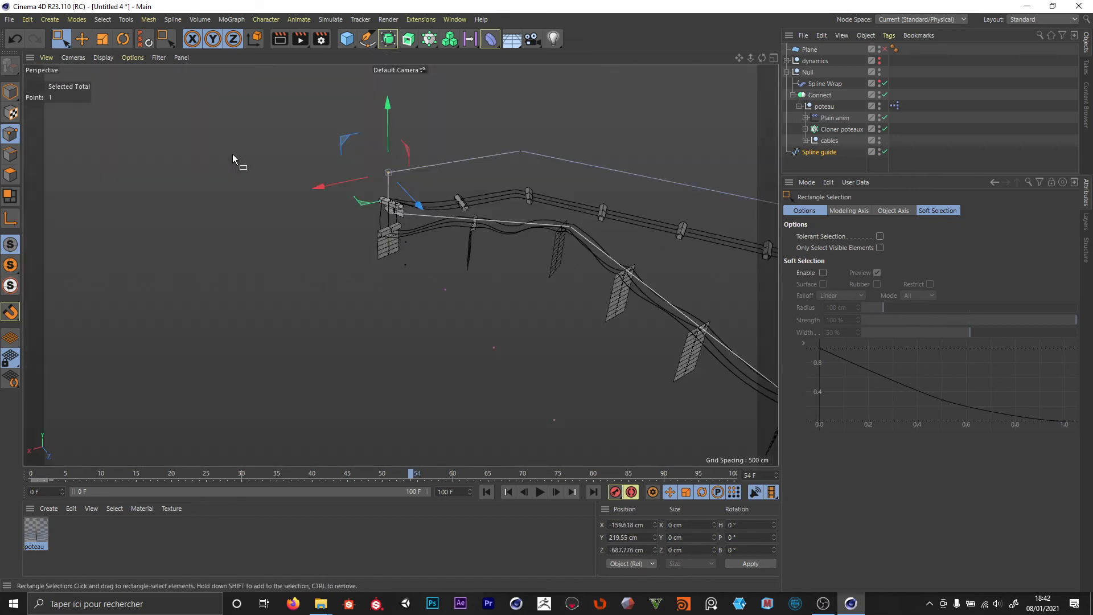
pyautogui.keyDown('alt'); pyautogui.moveTo(458, 217); pyautogui.dragTo(292, 164, button='middle'); pyautogui.keyUp('alt')
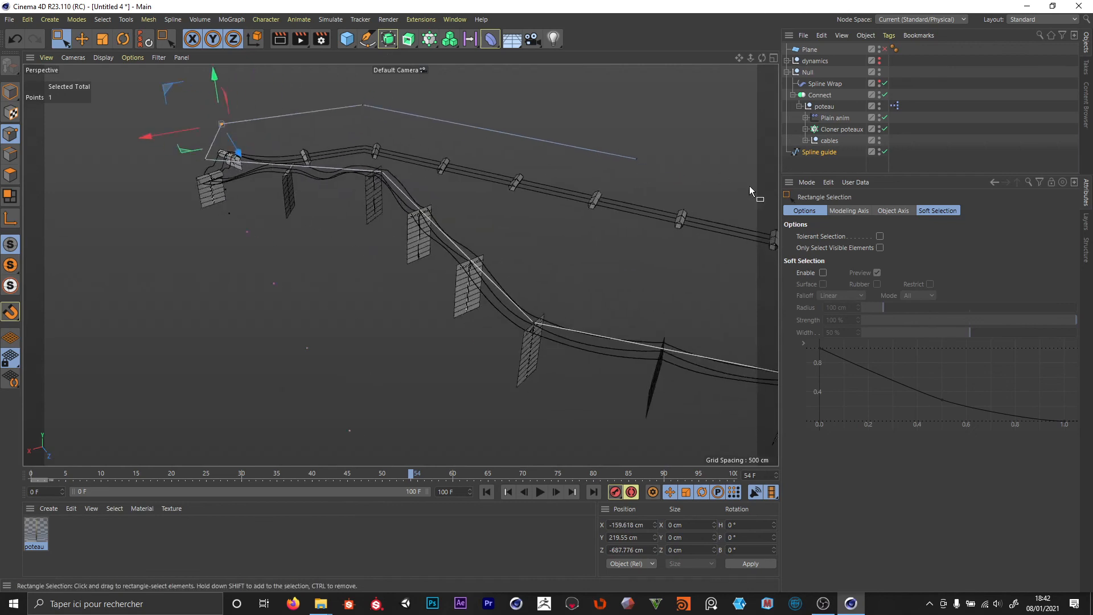
pyautogui.click(914, 154)
pyautogui.click(487, 493)
pyautogui.click(539, 492)
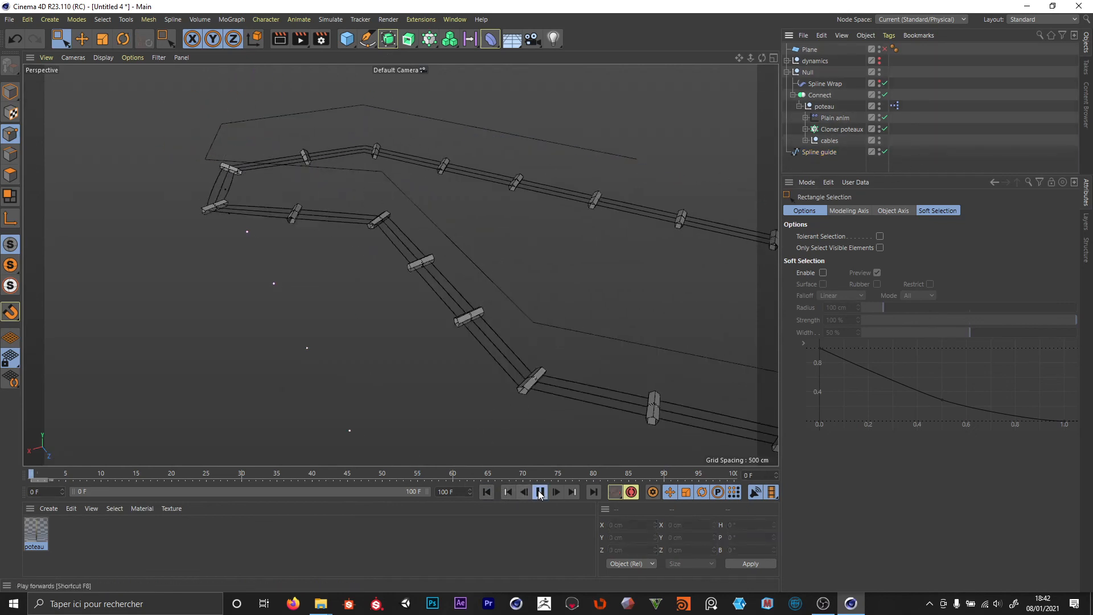
pyautogui.click(884, 49)
pyautogui.scroll(-3, 259, 162)
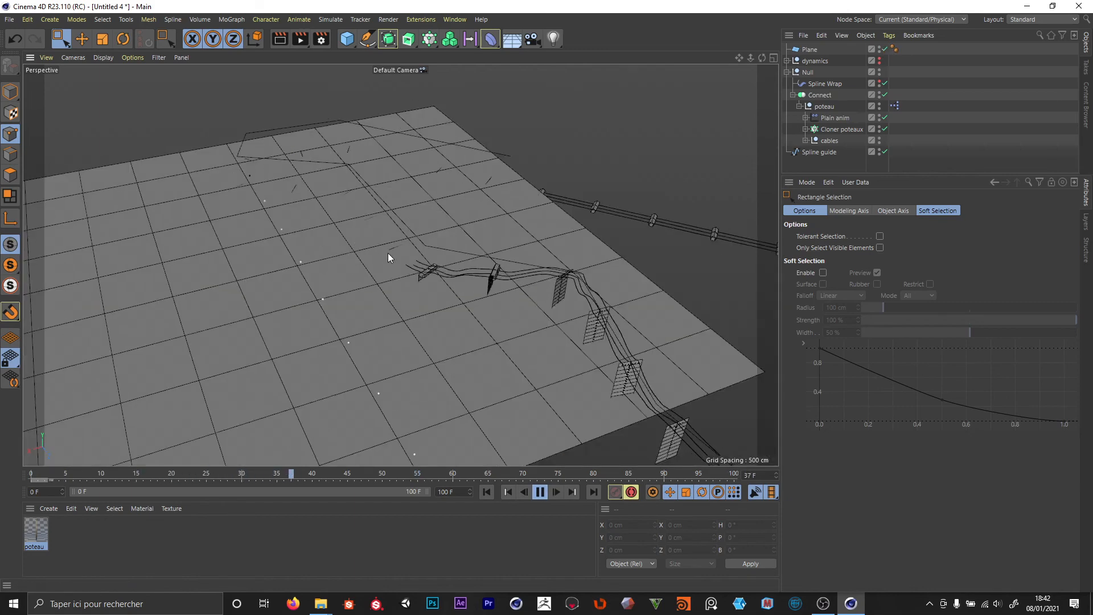
pyautogui.click(540, 493)
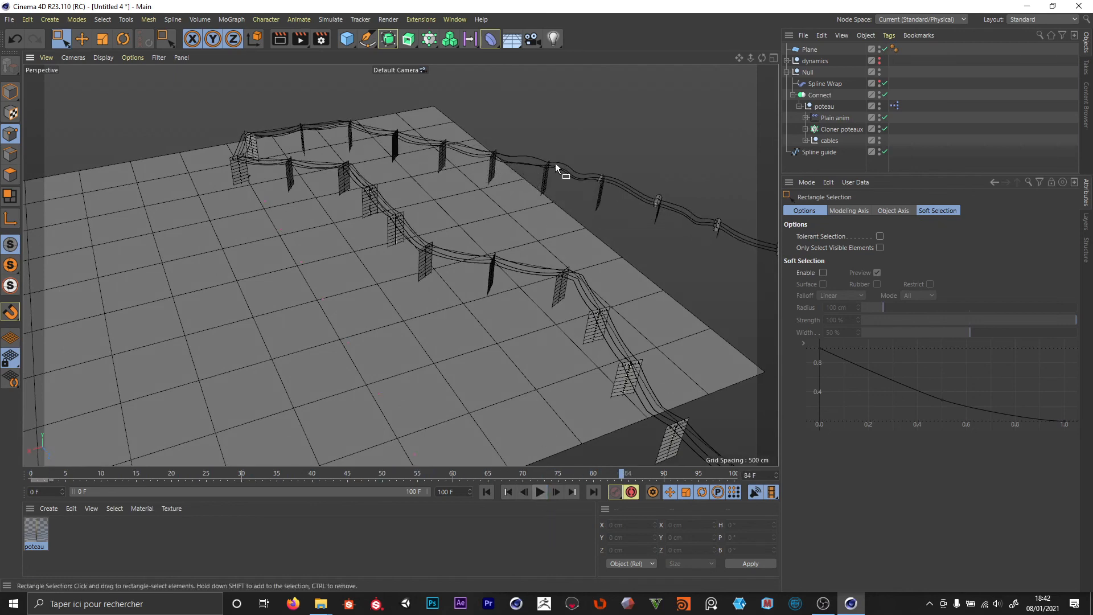
# Set poteau's nombre de poteaux to 16 and clear the selection.
pyautogui.keyDown('alt'); pyautogui.moveTo(500, 268); pyautogui.dragTo(308, 223, button='middle'); pyautogui.keyUp('alt')
pyautogui.click(808, 72)
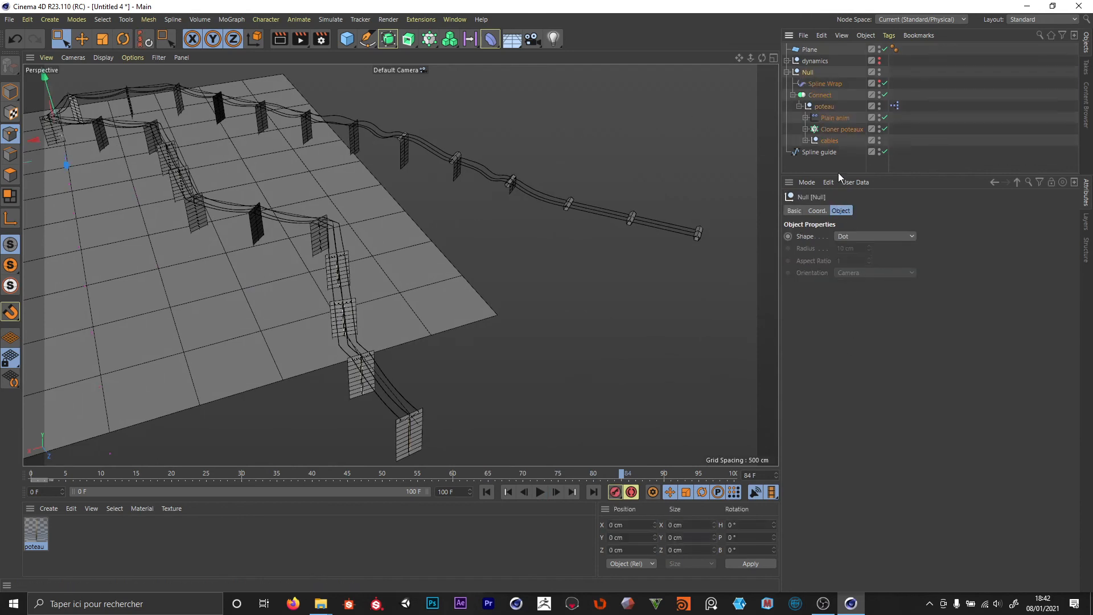
pyautogui.click(823, 106)
pyautogui.click(894, 211)
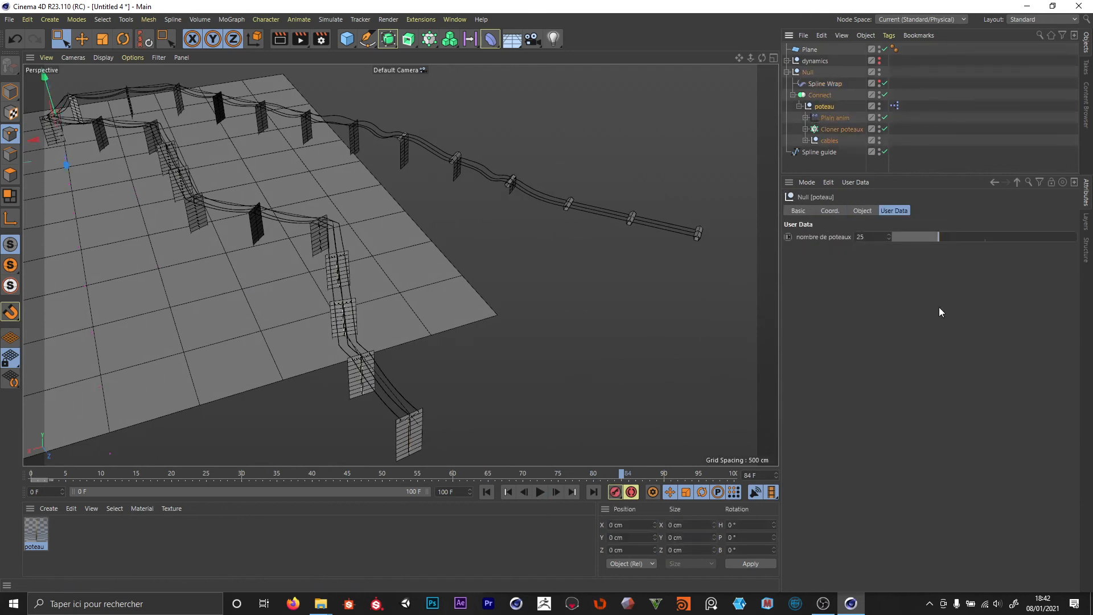
pyautogui.click(869, 236)
pyautogui.press('Down')
pyautogui.press('Down')
pyautogui.press('Down')
pyautogui.press('Down')
pyautogui.press('Down')
pyautogui.press('Down')
pyautogui.press('Down')
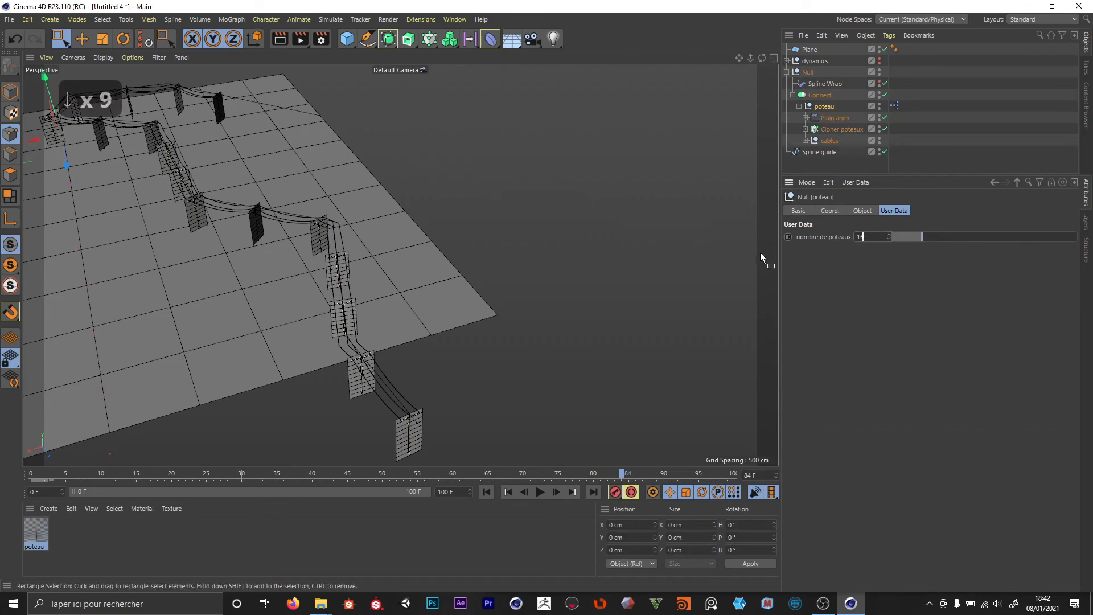
pyautogui.click(993, 113)
# Play the animation from the first frame and examine how the Linear Field under Plain anim travels along the poles.
pyautogui.keyDown('alt'); pyautogui.moveTo(369, 296); pyautogui.dragTo(217, 277); pyautogui.keyUp('alt')
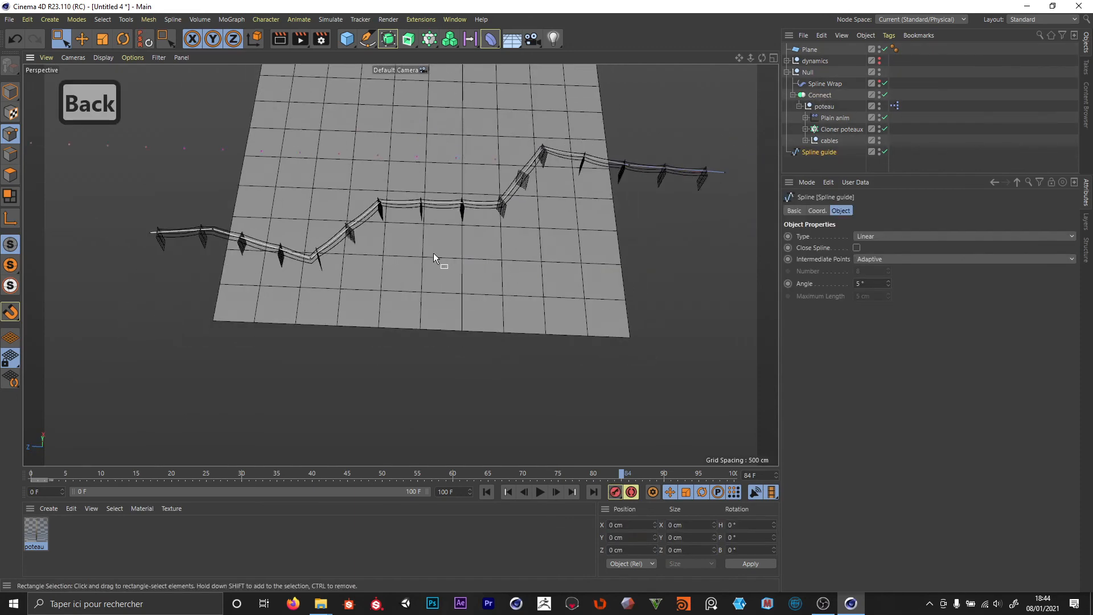
pyautogui.keyDown('alt'); pyautogui.moveTo(433, 251); pyautogui.dragTo(410, 279, button='middle'); pyautogui.keyUp('alt')
pyautogui.keyDown('alt'); pyautogui.moveTo(410, 279); pyautogui.dragTo(406, 189); pyautogui.keyUp('alt')
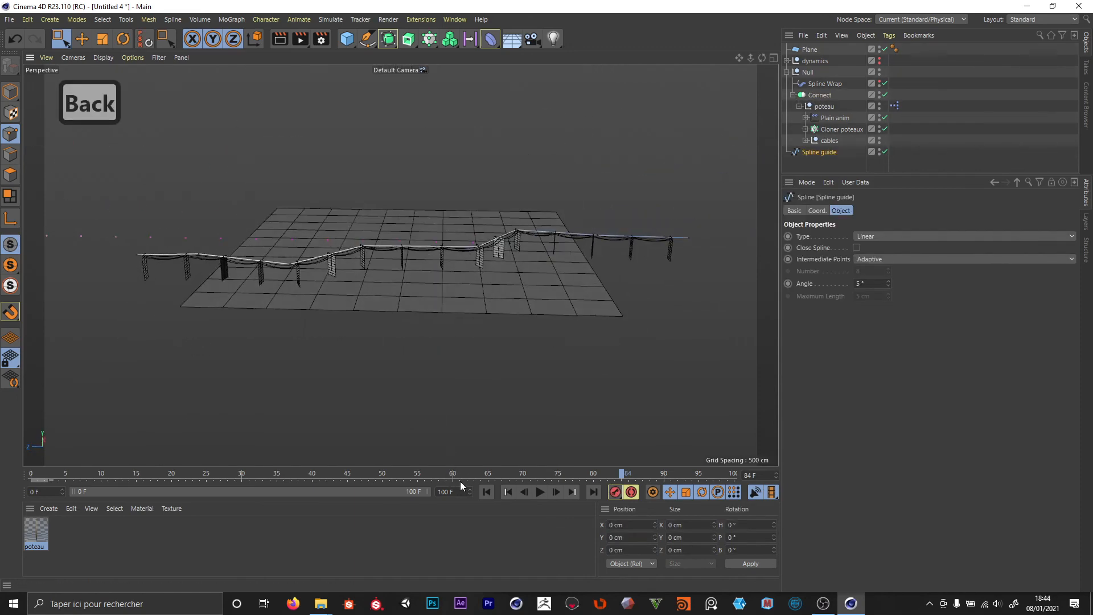
pyautogui.click(487, 492)
pyautogui.click(540, 492)
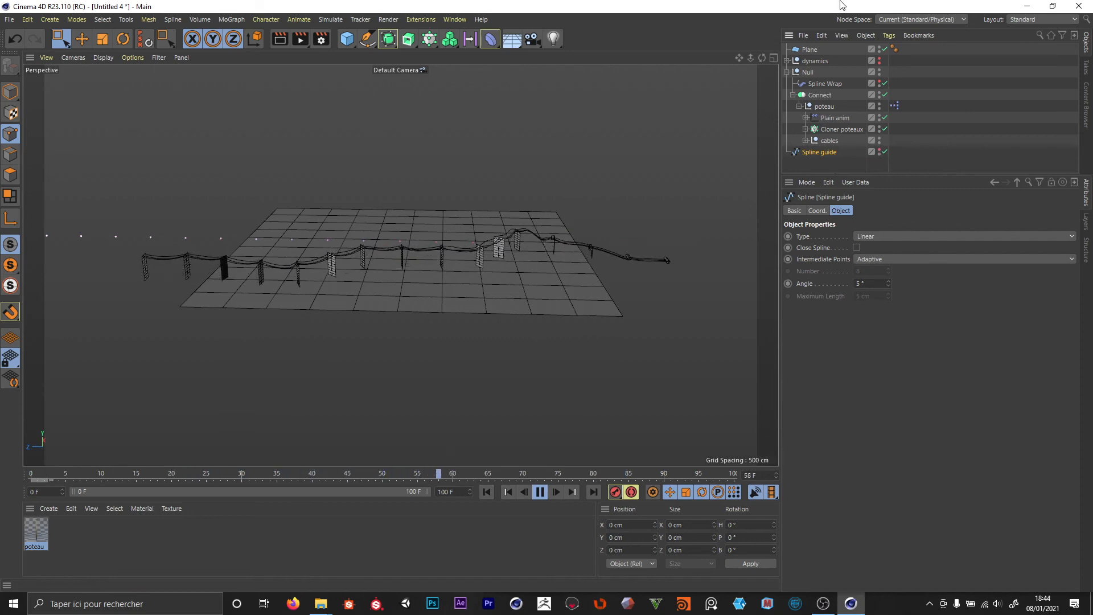
pyautogui.click(805, 117)
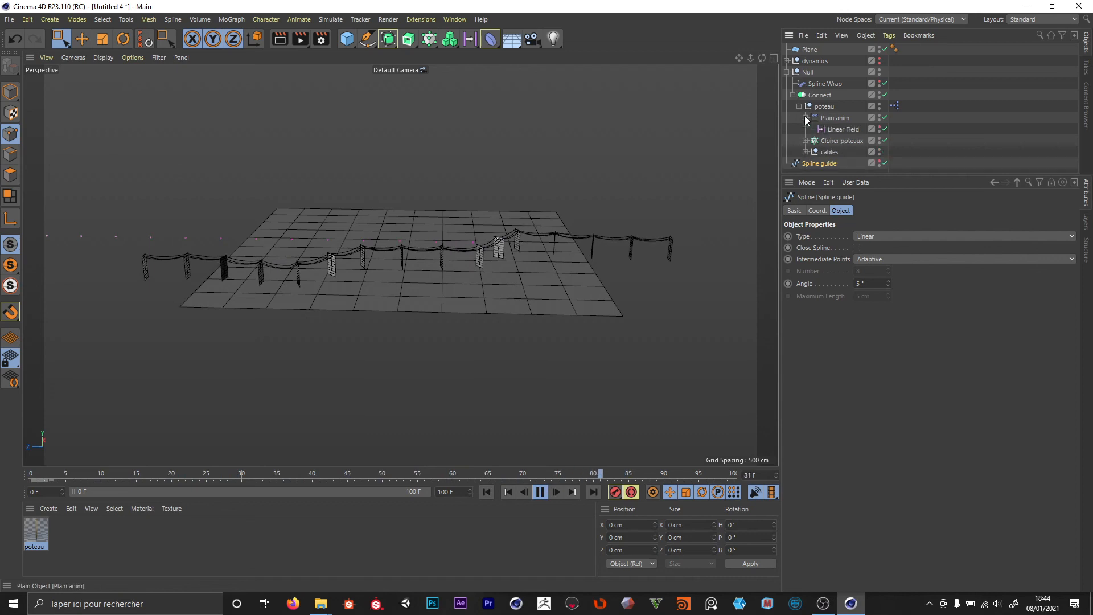
pyautogui.click(842, 128)
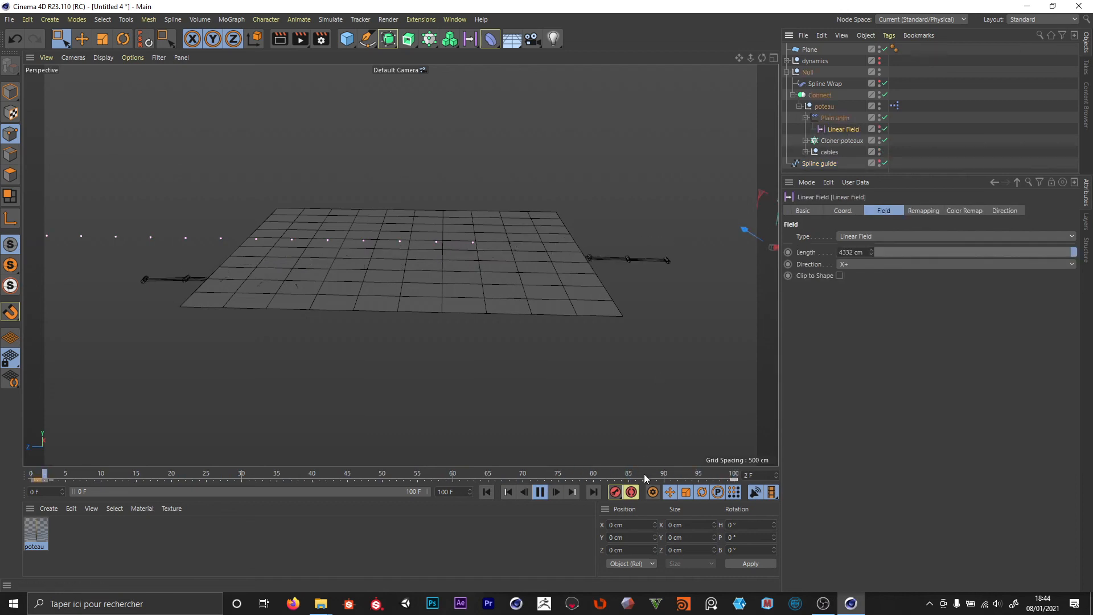
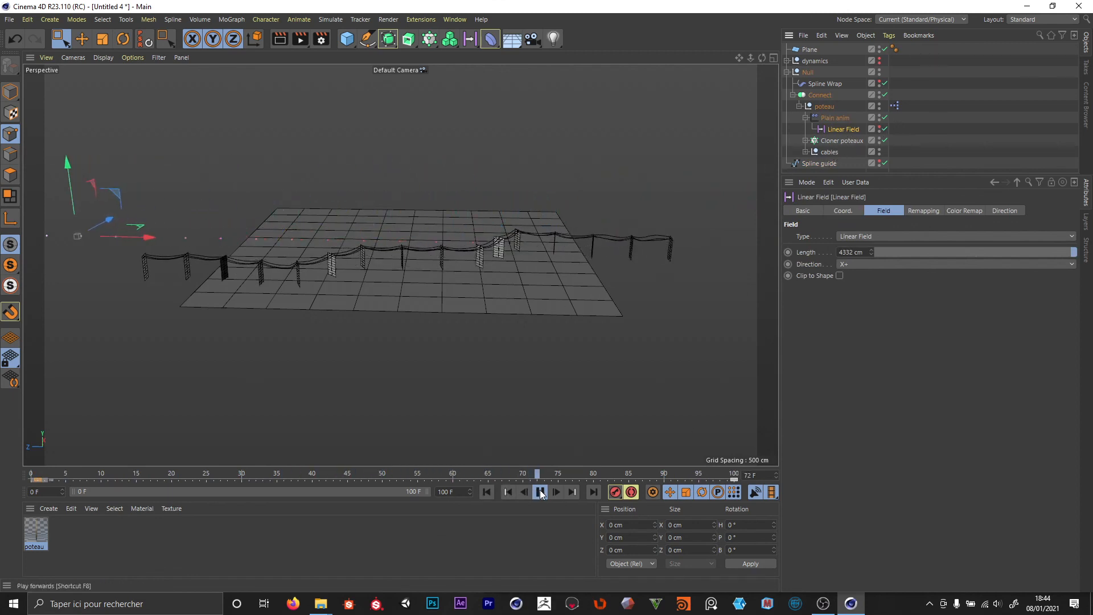
pyautogui.press('F8')
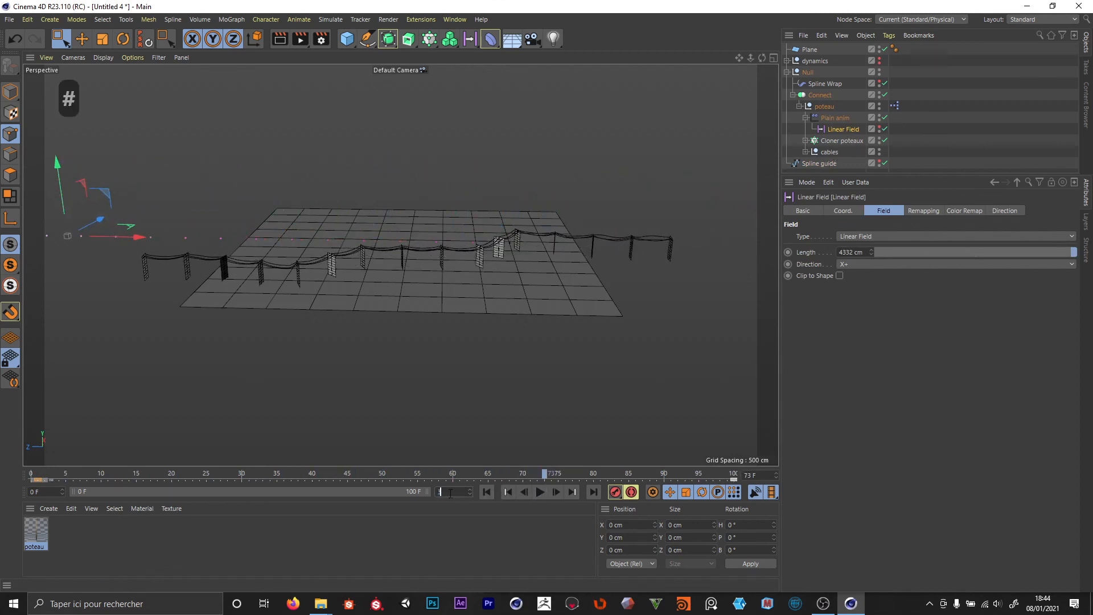
# Set the project length to 300 frames.
pyautogui.write('0')
pyautogui.press('Return')
pyautogui.press('Return')
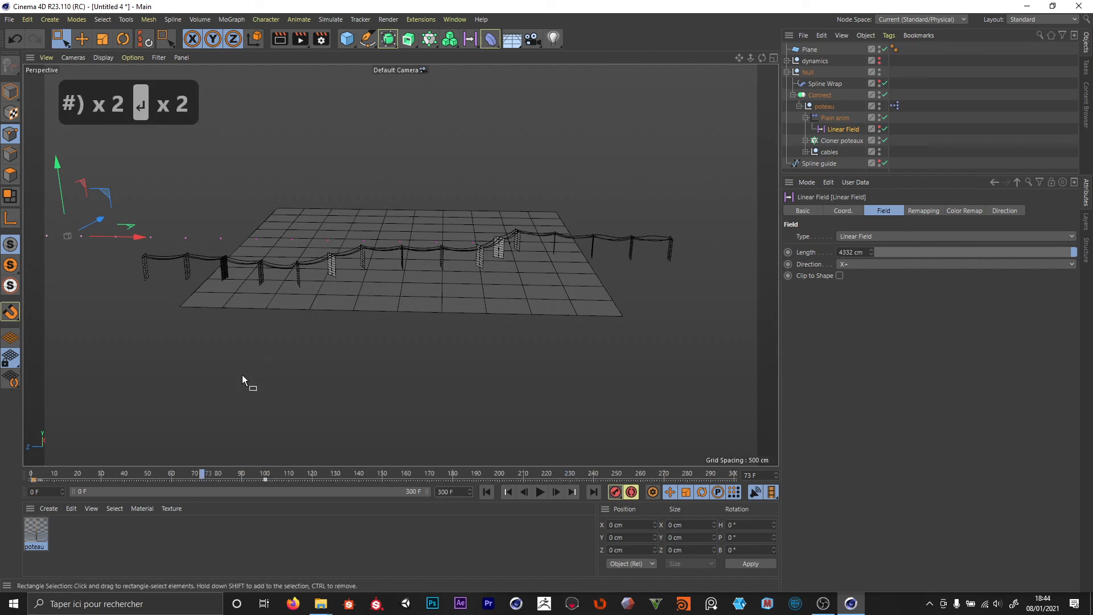
# Try moving the Linear Field's last position key to frame 51, then play the animation from the first frame.
pyautogui.moveTo(270, 477); pyautogui.dragTo(120, 465)
pyautogui.moveTo(248, 481); pyautogui.dragTo(152, 488)
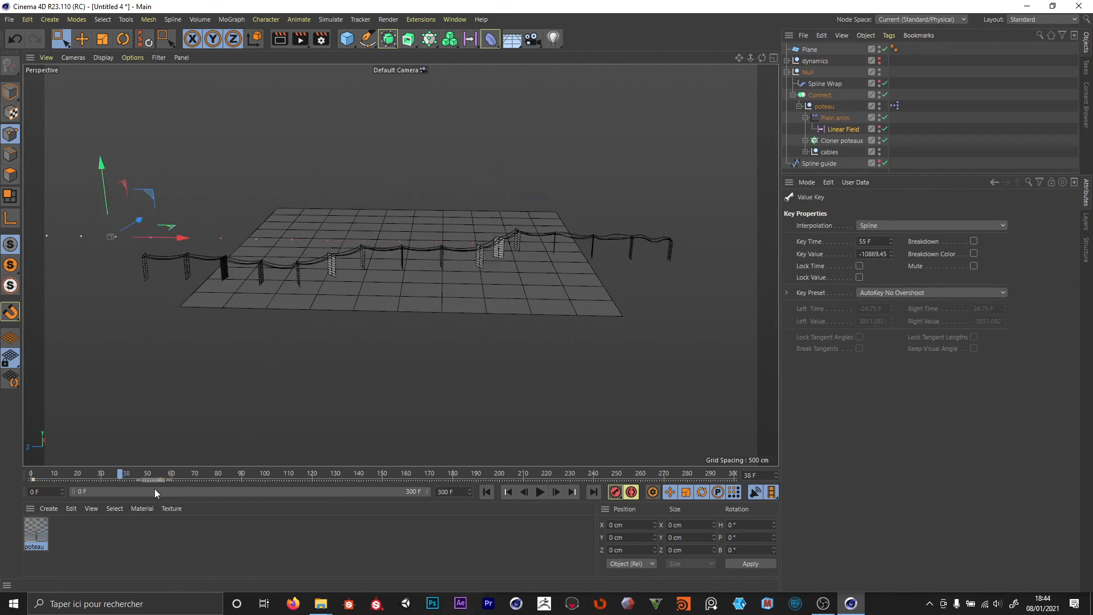
pyautogui.click(486, 491)
pyautogui.click(539, 492)
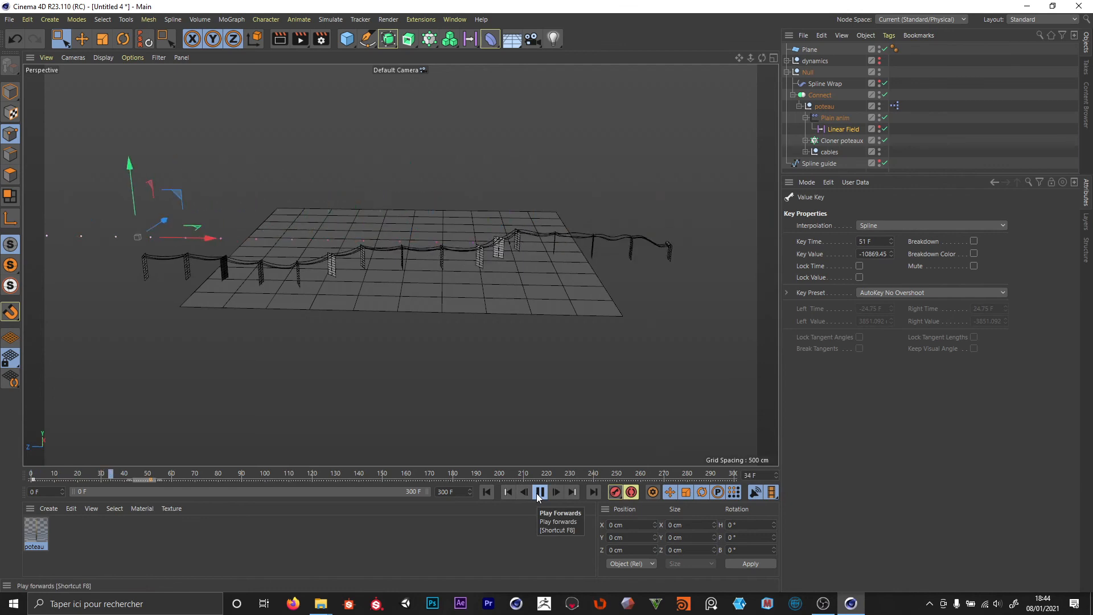
pyautogui.click(539, 492)
# Move the Linear Field's last position key to frame 123 and open the F-curve of its X position.
pyautogui.moveTo(151, 480); pyautogui.dragTo(321, 482)
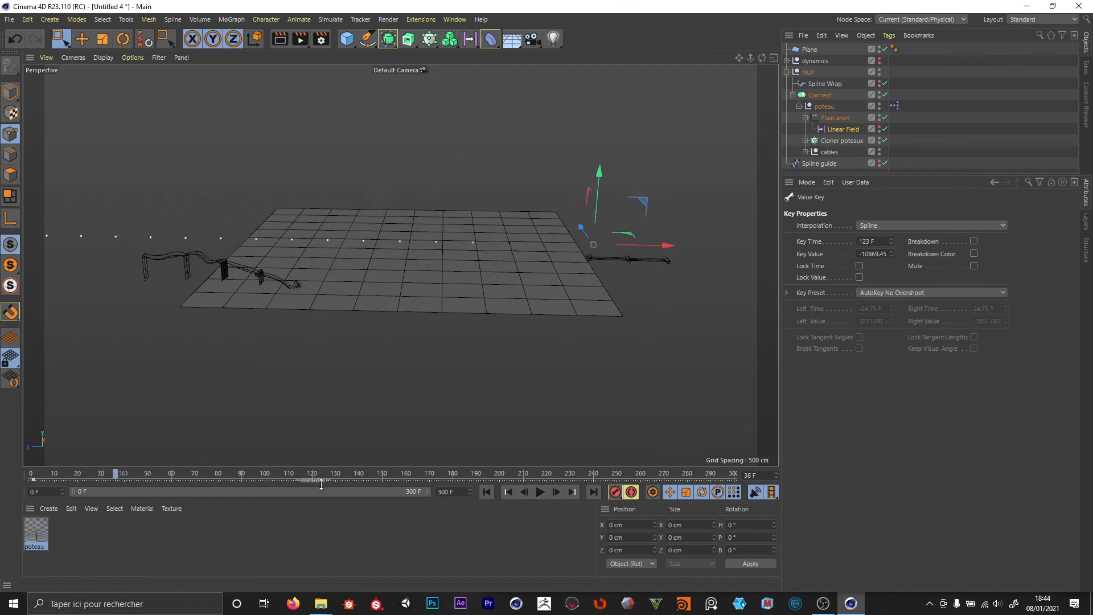
pyautogui.click(834, 129)
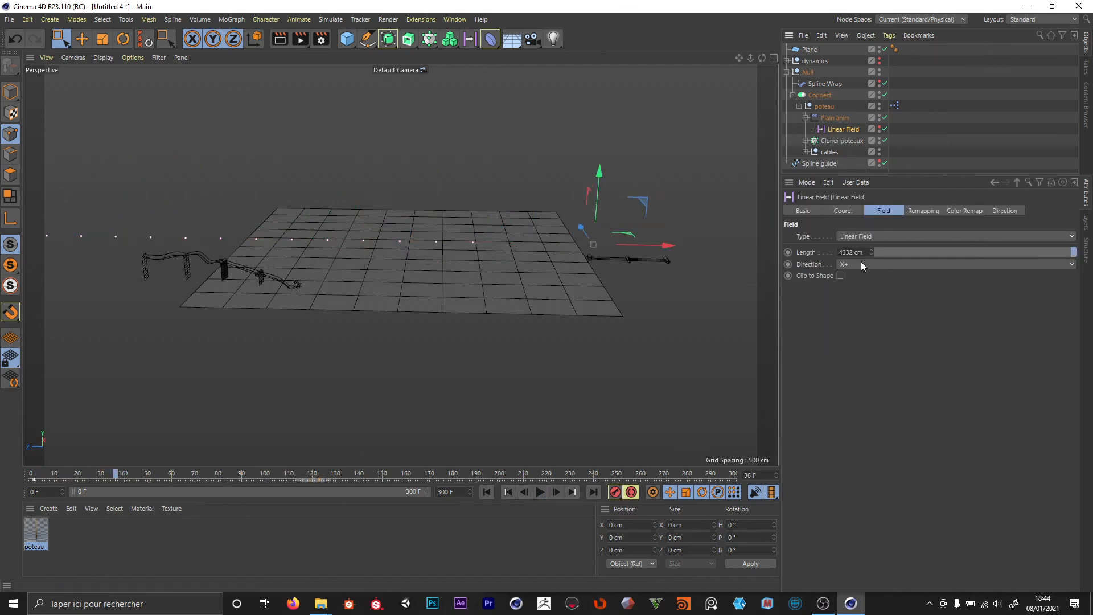
pyautogui.click(843, 211)
pyautogui.rightClick(808, 236)
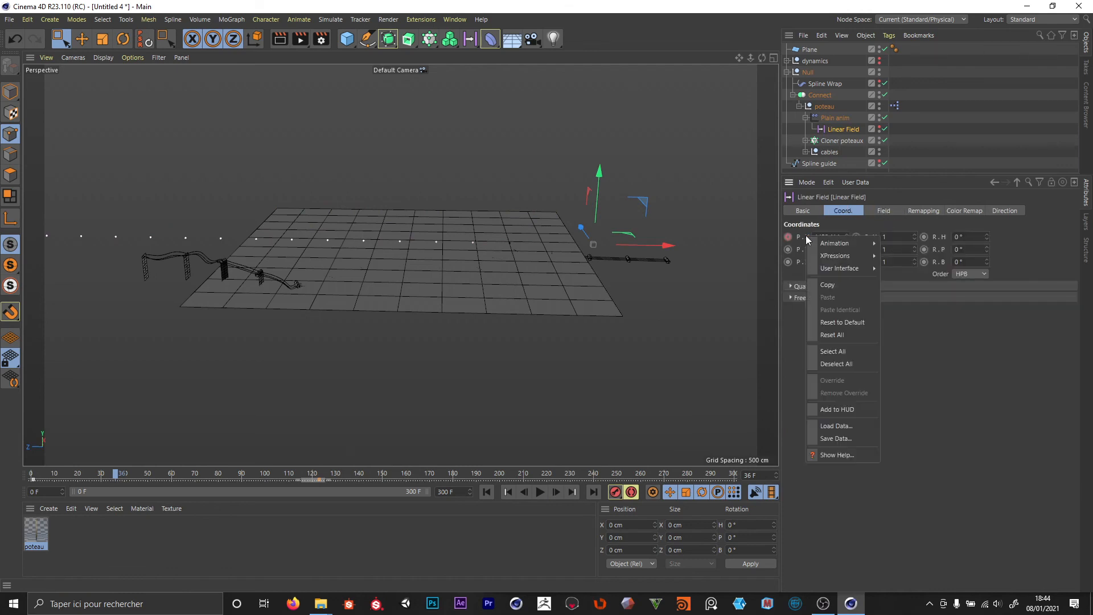
pyautogui.moveTo(829, 243)
pyautogui.click(934, 351)
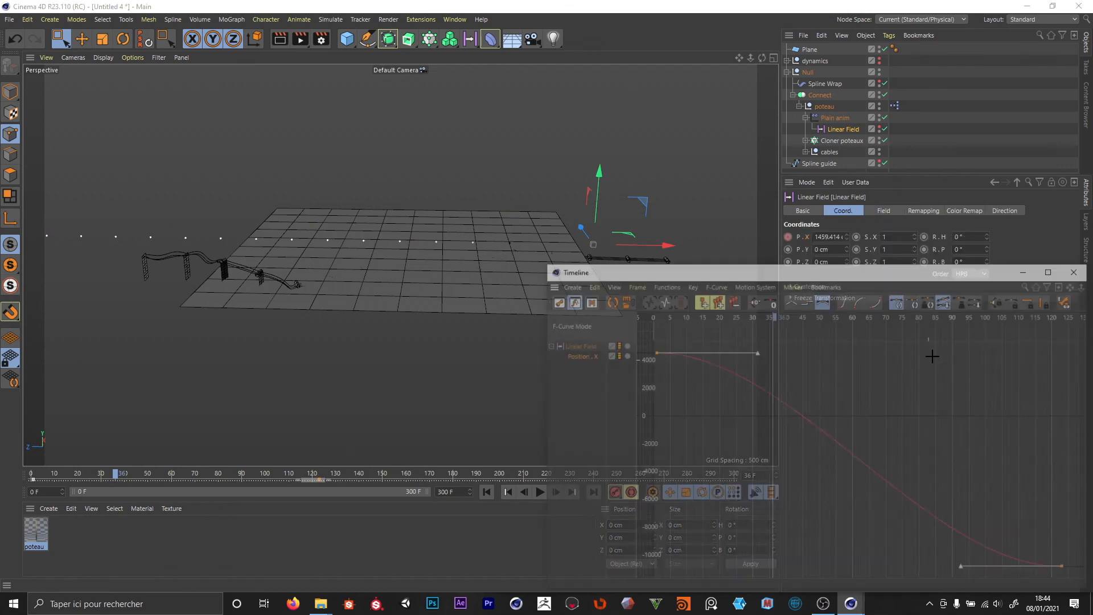
# Tilt the first Position X key's right tangent steeply down, to about 17 frames and -5598 cm, for a faster start.
pyautogui.moveTo(682, 393); pyautogui.dragTo(637, 336)
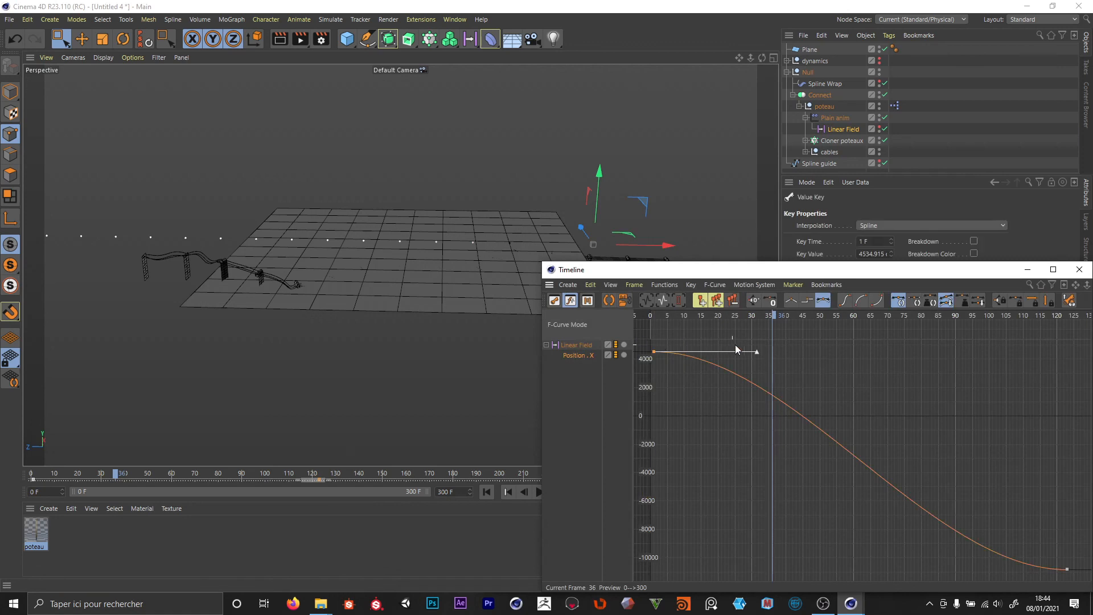
pyautogui.moveTo(756, 354); pyautogui.dragTo(710, 431)
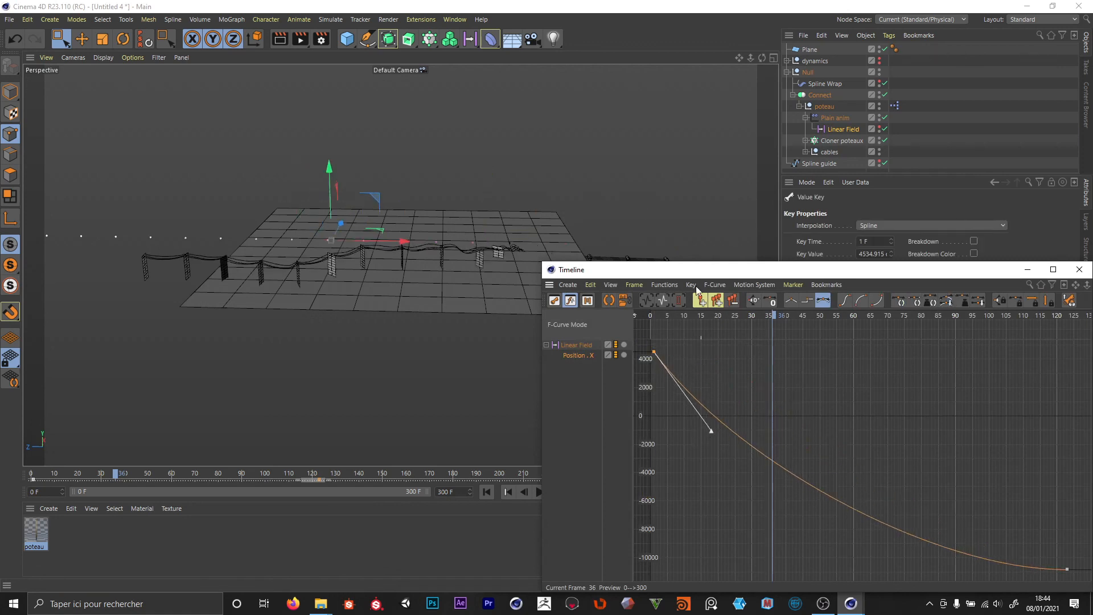
pyautogui.moveTo(694, 277); pyautogui.dragTo(720, 539)
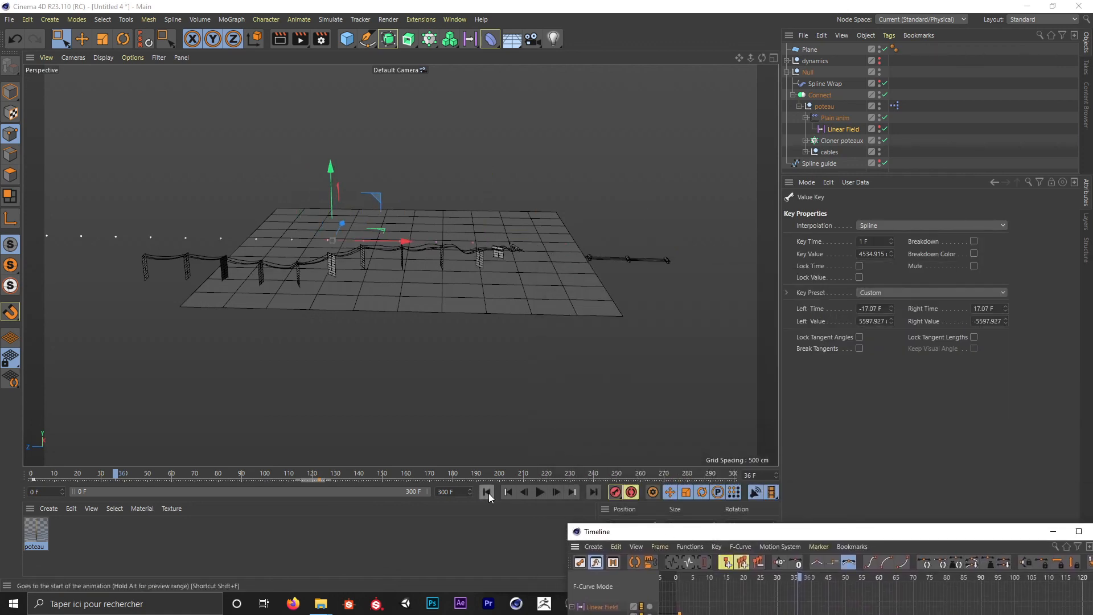
# Play the animation from the first frame to review the poles' rise with the steeper curve, and stop it.
pyautogui.click(542, 493)
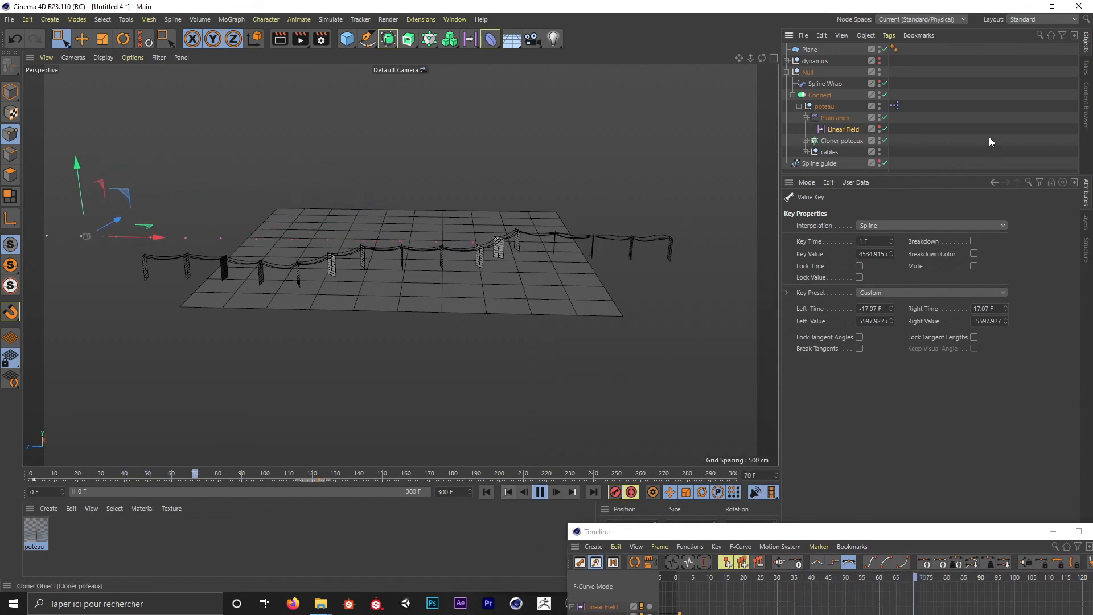
pyautogui.click(485, 492)
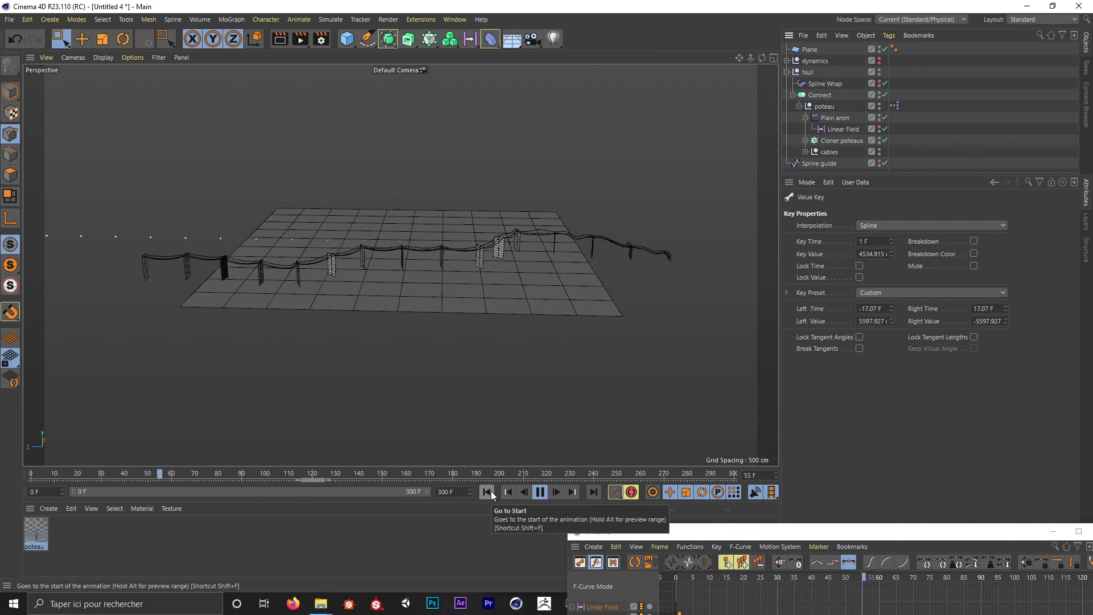
pyautogui.click(539, 492)
# Try a back-and-forth Linear Field motion by lowering the first Position X key and adding a key of about -328 cm at frame 57.
pyautogui.moveTo(740, 533); pyautogui.dragTo(360, 407)
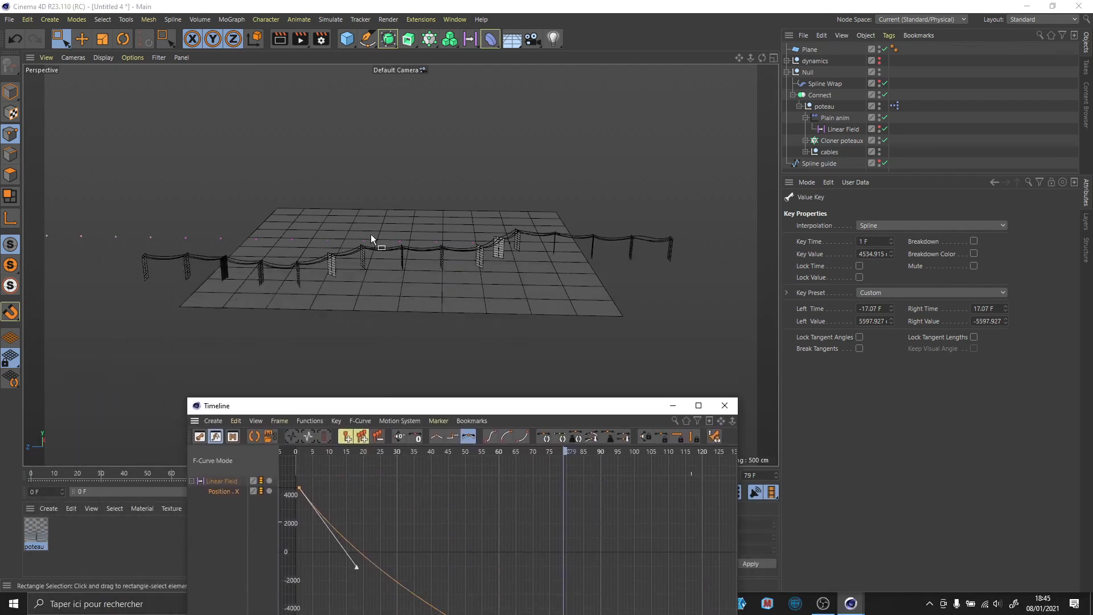
pyautogui.keyDown('alt'); pyautogui.moveTo(344, 230); pyautogui.dragTo(459, 218); pyautogui.keyUp('alt')
pyautogui.scroll(2, 457, 217)
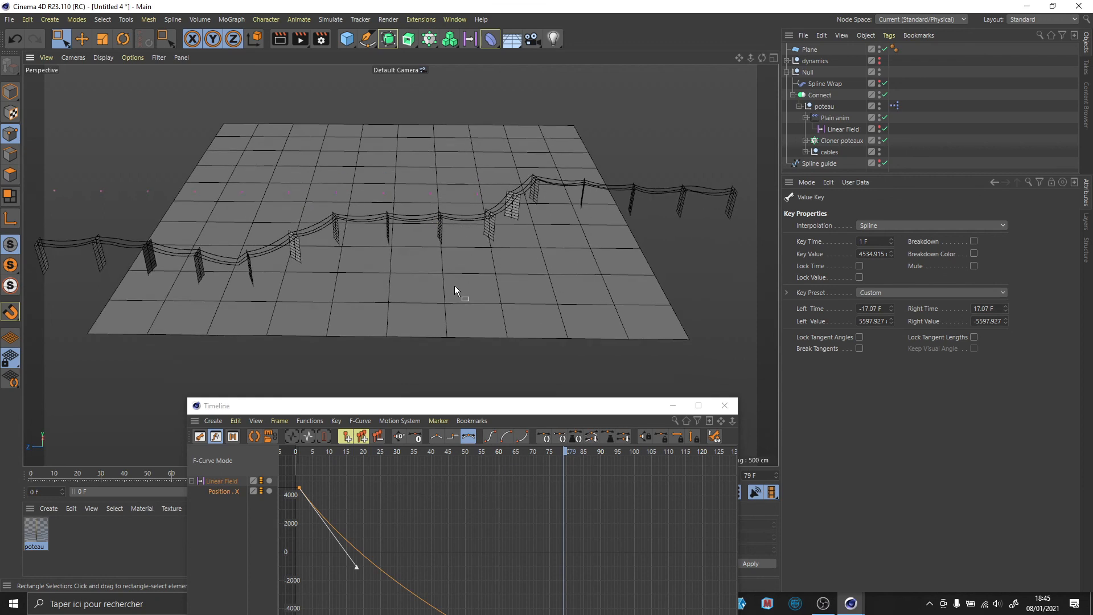
pyautogui.moveTo(392, 406); pyautogui.dragTo(474, 412)
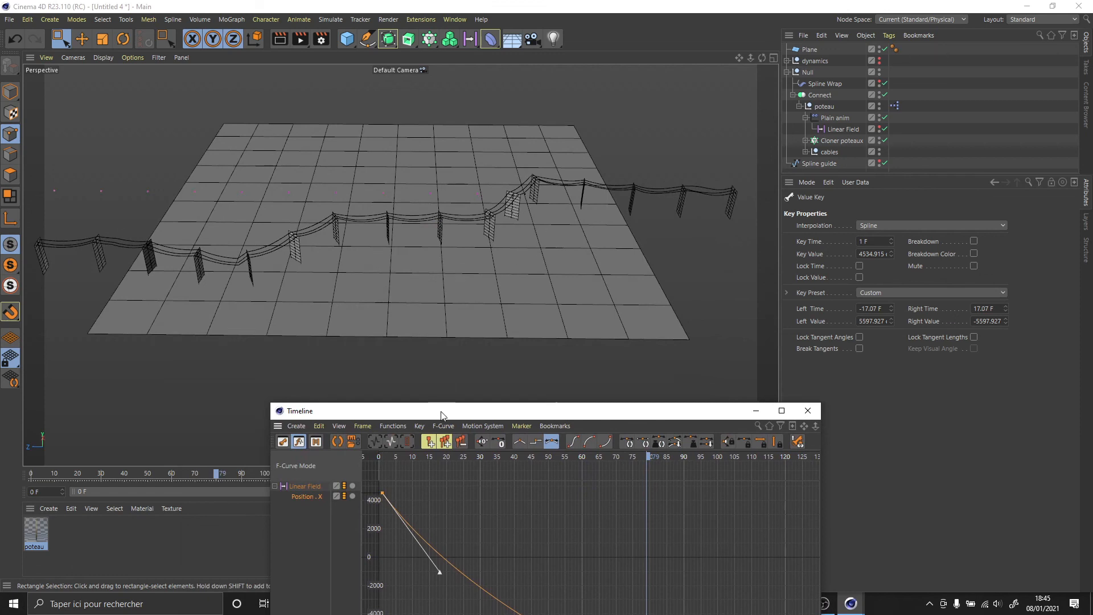
pyautogui.moveTo(441, 414); pyautogui.dragTo(408, 162)
pyautogui.moveTo(351, 242); pyautogui.dragTo(351, 403)
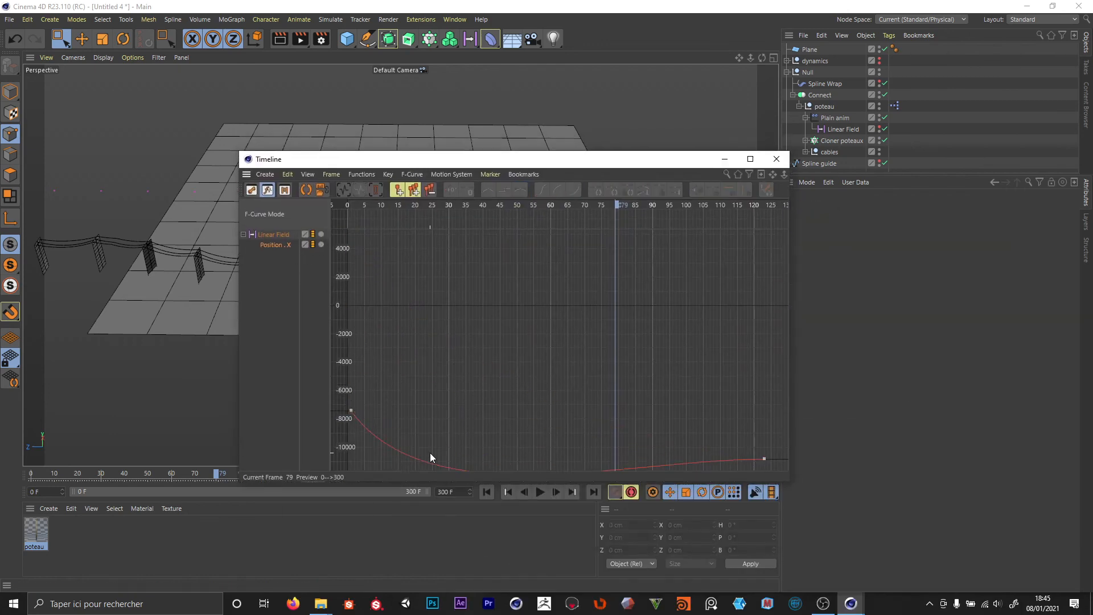
pyautogui.keyDown('ctrl'); pyautogui.moveTo(431, 467); pyautogui.dragTo(540, 310); pyautogui.keyUp('ctrl')
pyautogui.moveTo(541, 160); pyautogui.dragTo(872, 516)
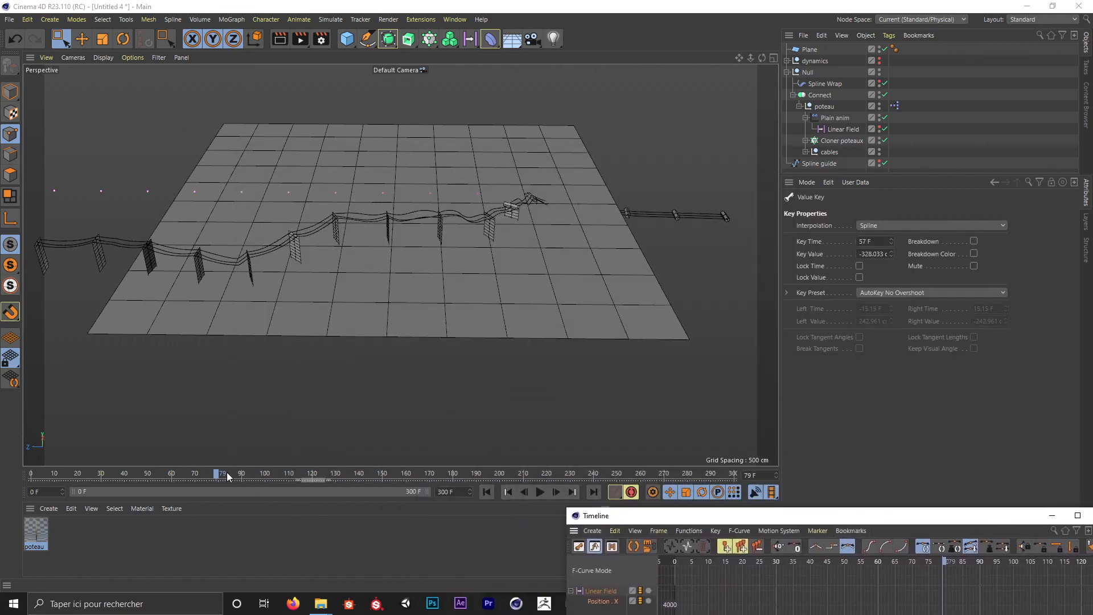
pyautogui.moveTo(210, 475); pyautogui.dragTo(300, 462)
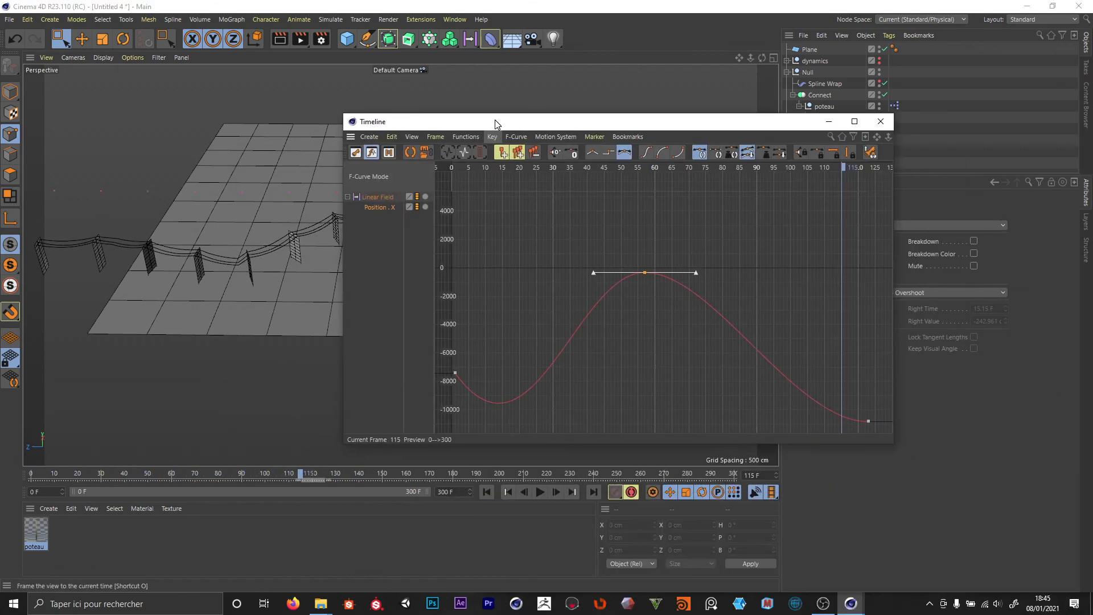
pyautogui.hotkey('ctrl', 'z')
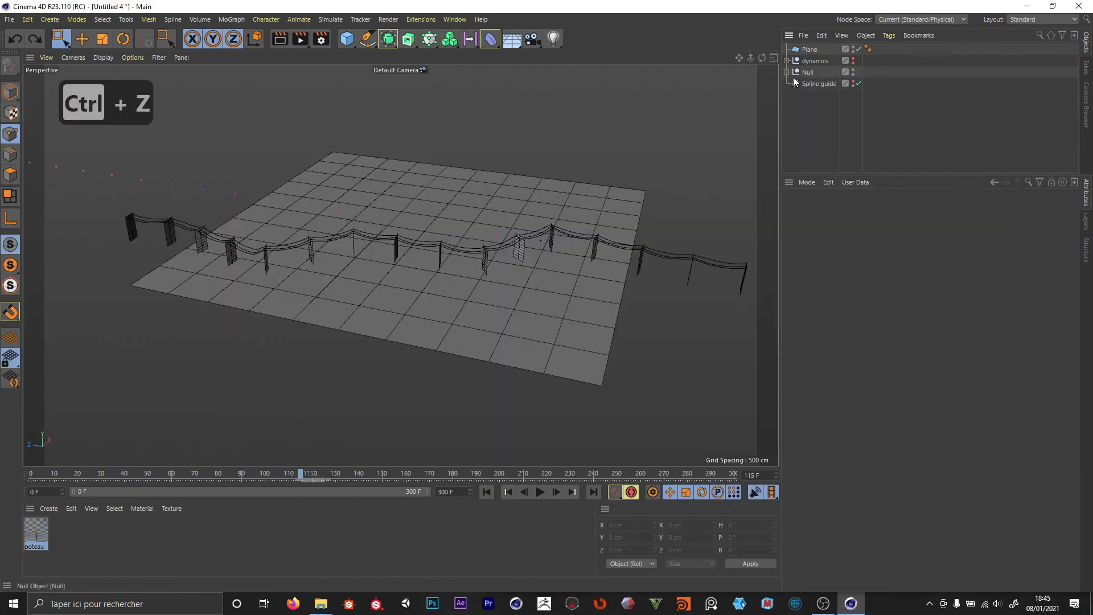
# Group the pole setup's Null under a new null and place Spline guide inside that new group.
pyautogui.click(787, 72)
pyautogui.click(792, 95)
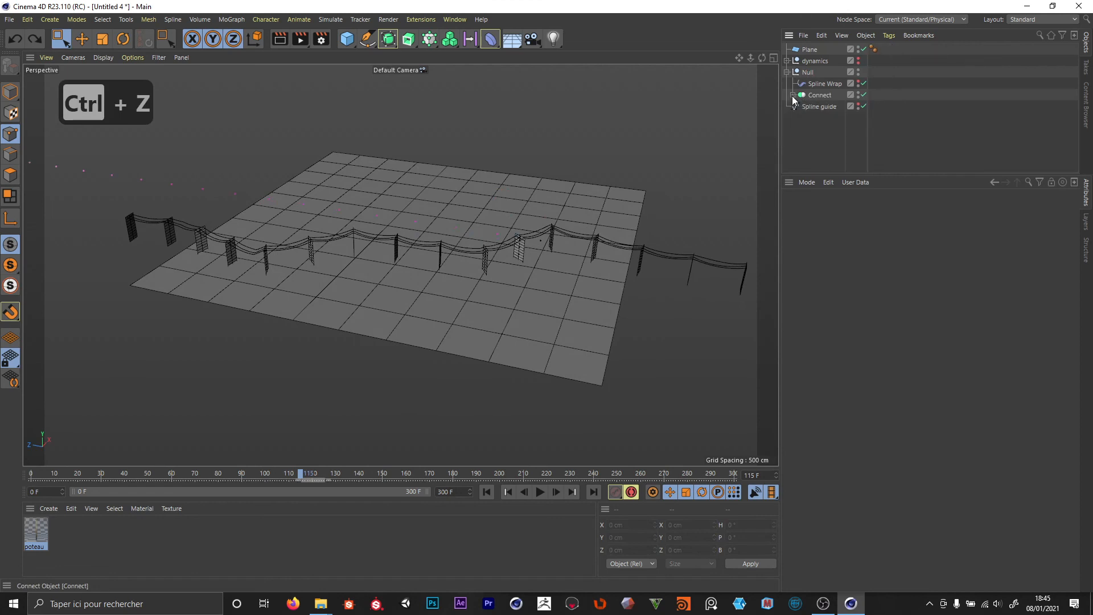
pyautogui.click(814, 61)
pyautogui.click(808, 80)
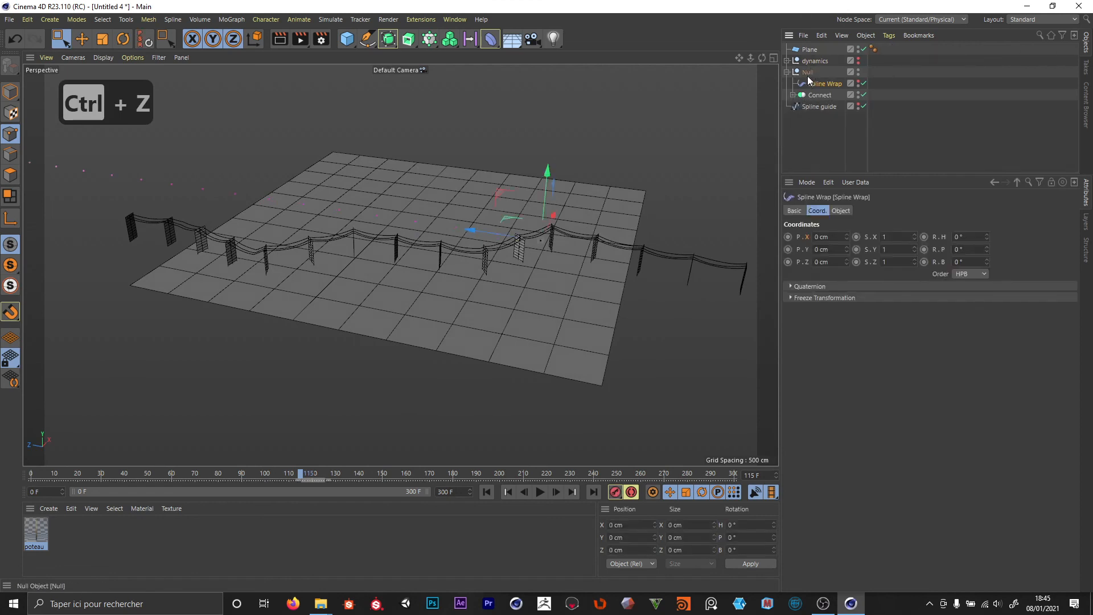
pyautogui.hotkey('alt', 'g')
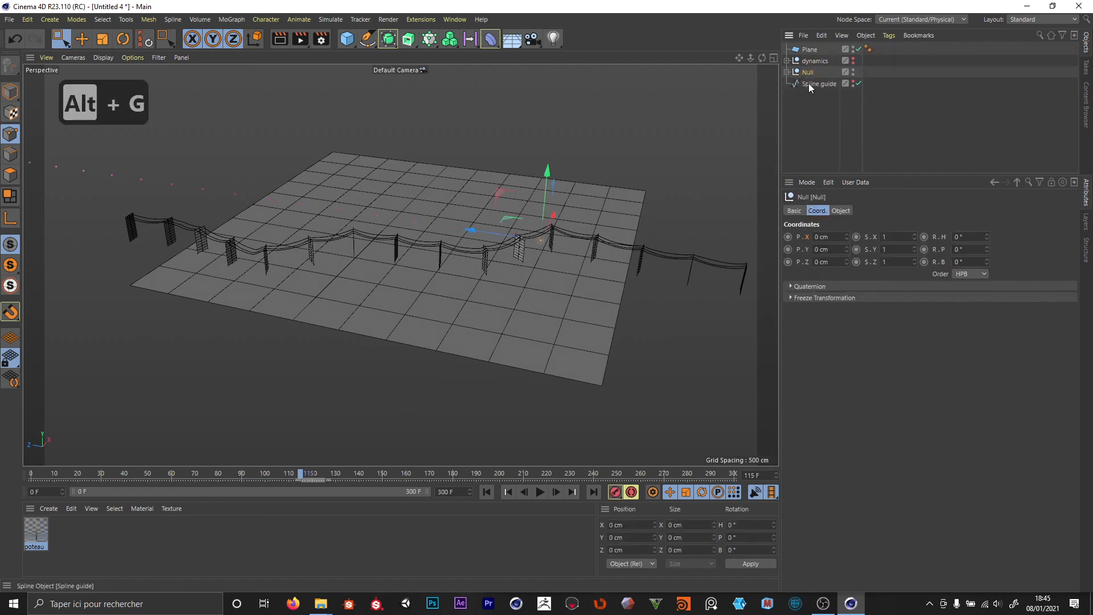
pyautogui.moveTo(810, 73); pyautogui.dragTo(808, 73)
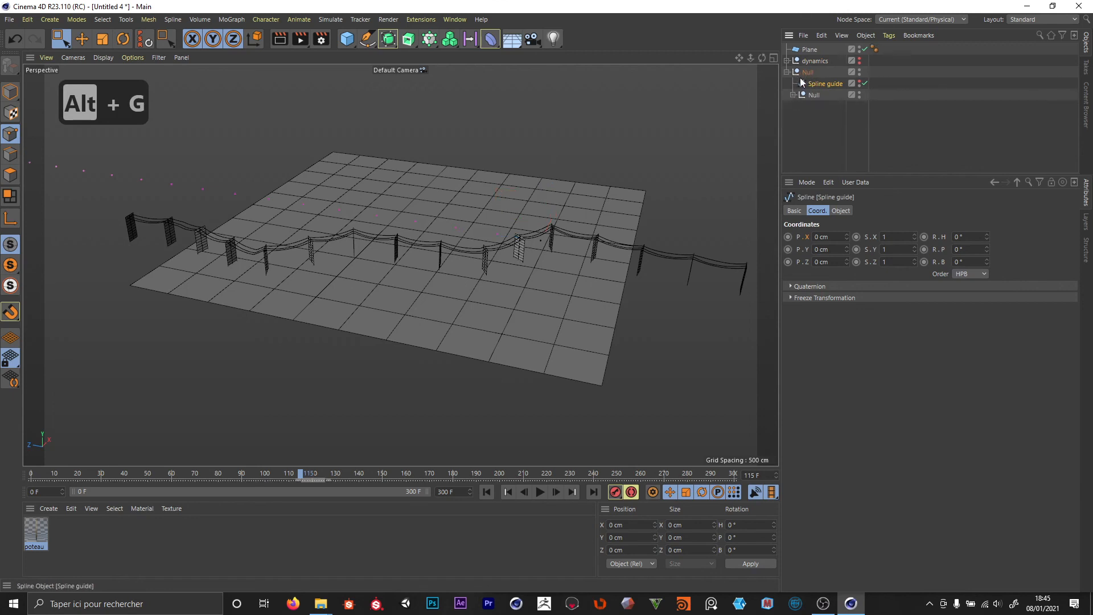
pyautogui.click(809, 73)
pyautogui.click(787, 73)
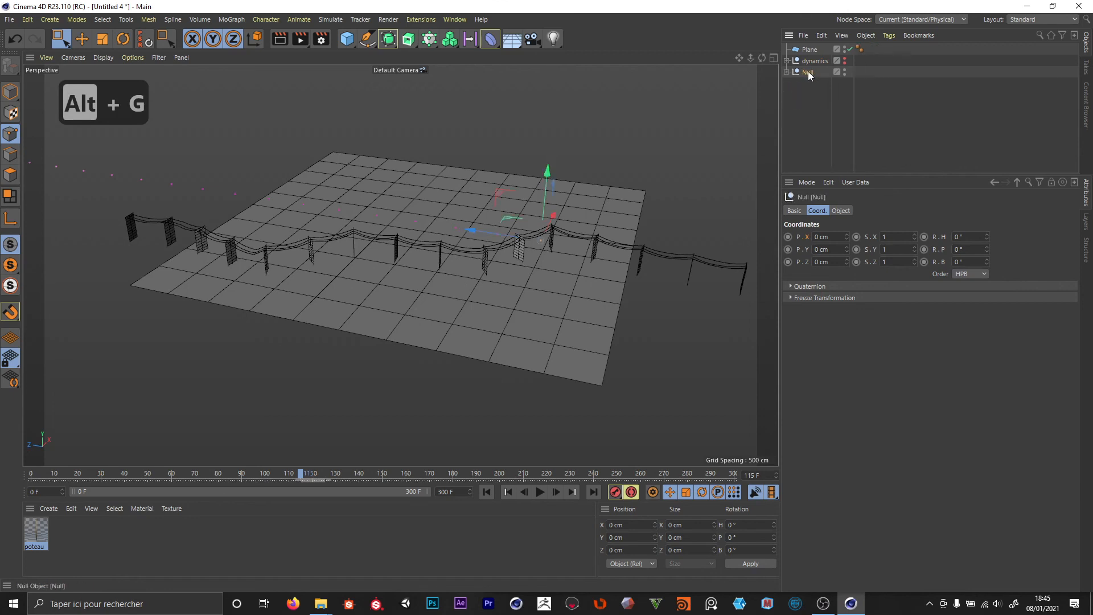
# Duplicate the group null and move the copy away from the original to about X -4285 cm, Z -565 cm.
pyautogui.keyDown('ctrl'); pyautogui.moveTo(809, 71); pyautogui.dragTo(803, 107); pyautogui.keyUp('ctrl')
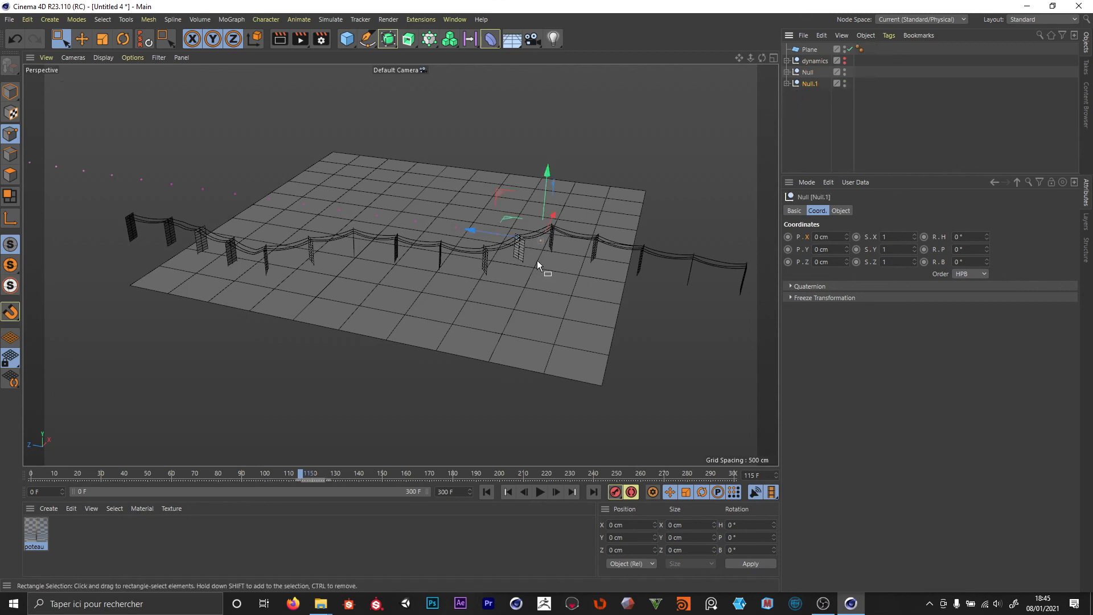
pyautogui.keyDown('alt'); pyautogui.moveTo(537, 261); pyautogui.dragTo(626, 255); pyautogui.keyUp('alt')
pyautogui.moveTo(613, 219); pyautogui.dragTo(428, 241)
pyautogui.keyDown('alt'); pyautogui.moveTo(426, 237); pyautogui.dragTo(482, 121, button='middle'); pyautogui.keyUp('alt')
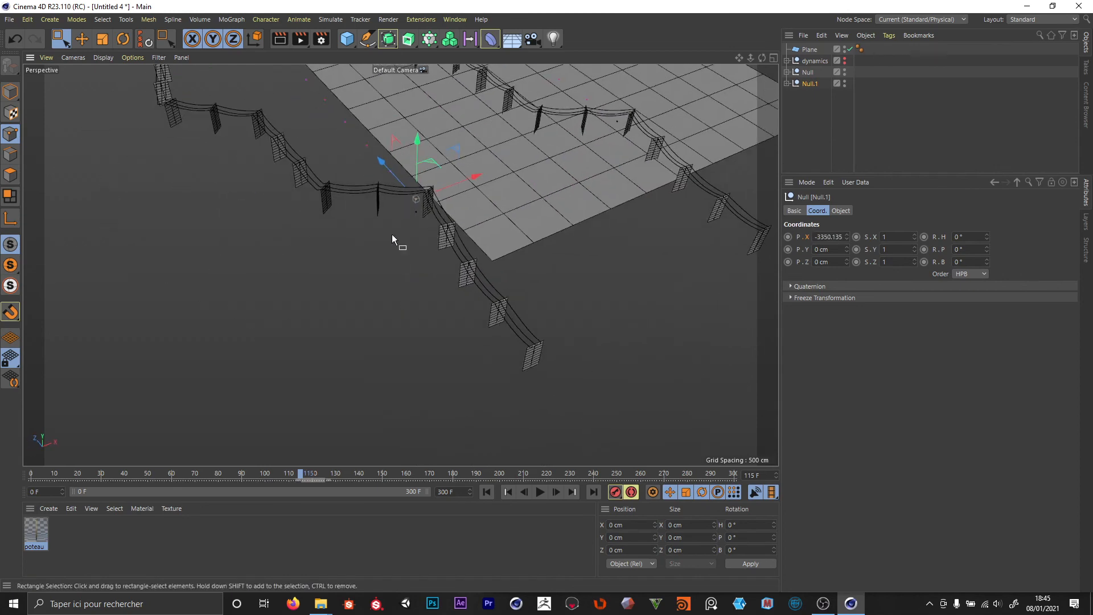
pyautogui.moveTo(391, 236)
pyautogui.mouseDown()
pyautogui.moveTo(446, 167)
pyautogui.moveTo(373, 233)
pyautogui.moveTo(392, 215)
pyautogui.mouseUp()
# Show the copied Spline guide and move two corner points to about X -2316 cm, Z -540 cm and X -2380 cm, Z 796 cm.
pyautogui.click(787, 83)
pyautogui.click(821, 95)
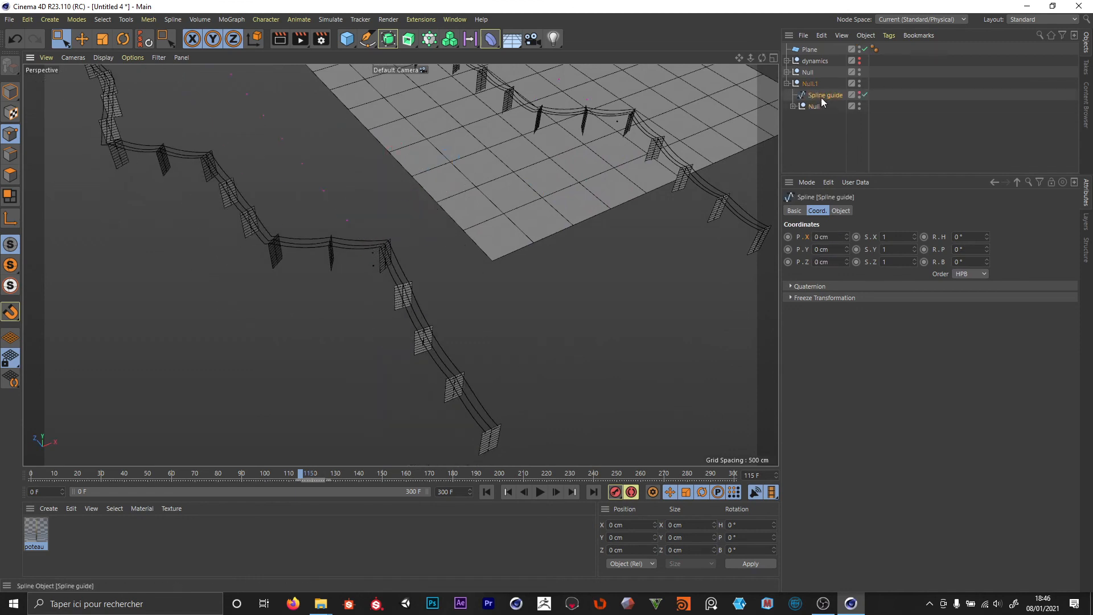
pyautogui.click(864, 95)
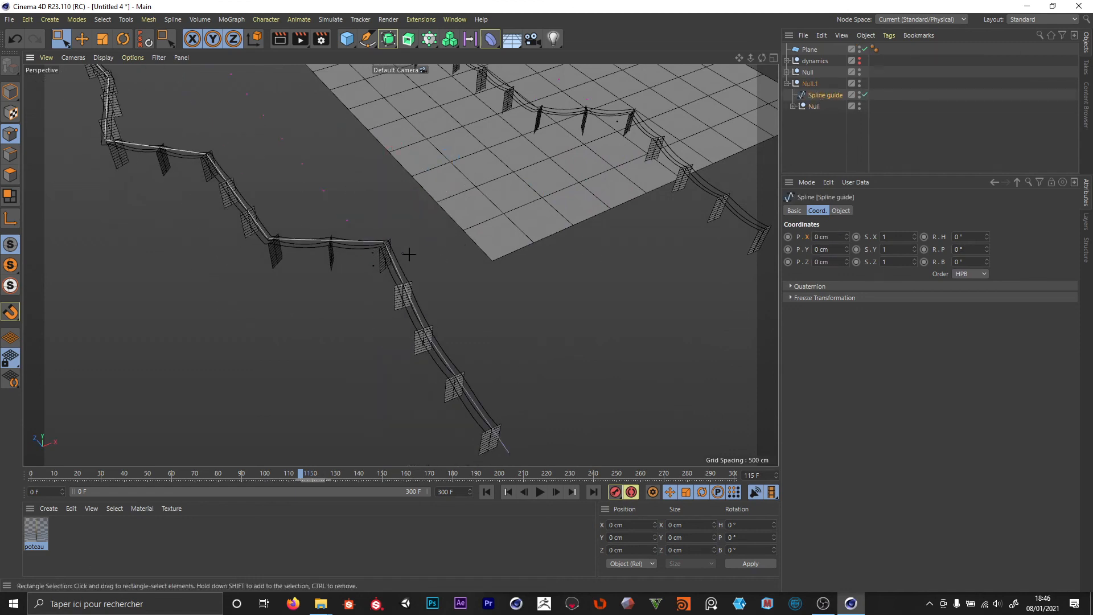
pyautogui.moveTo(409, 254); pyautogui.dragTo(279, 302)
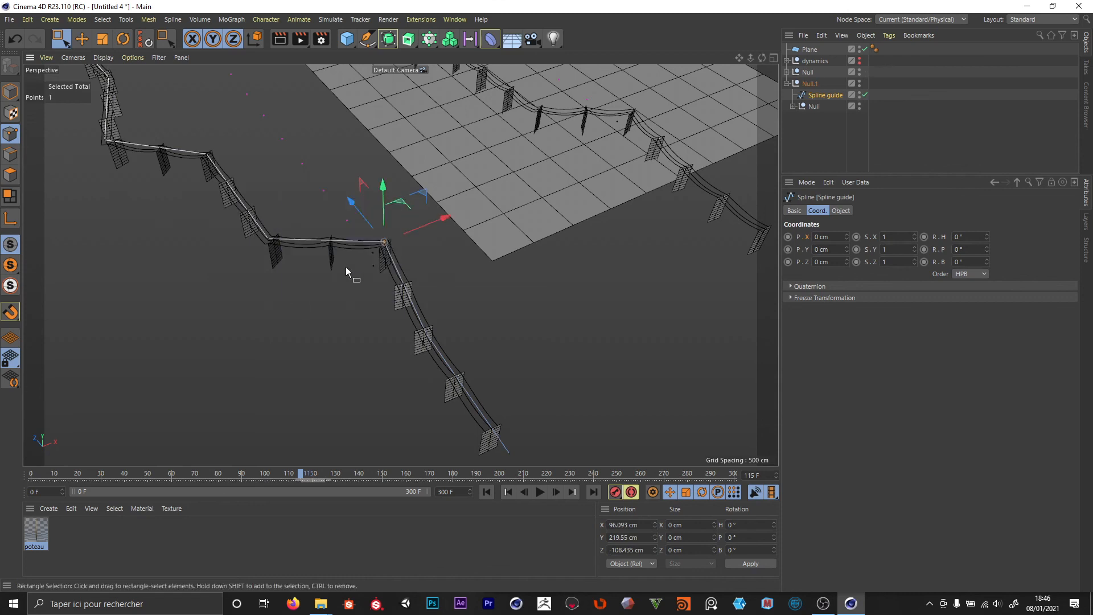
pyautogui.moveTo(389, 212); pyautogui.dragTo(196, 325)
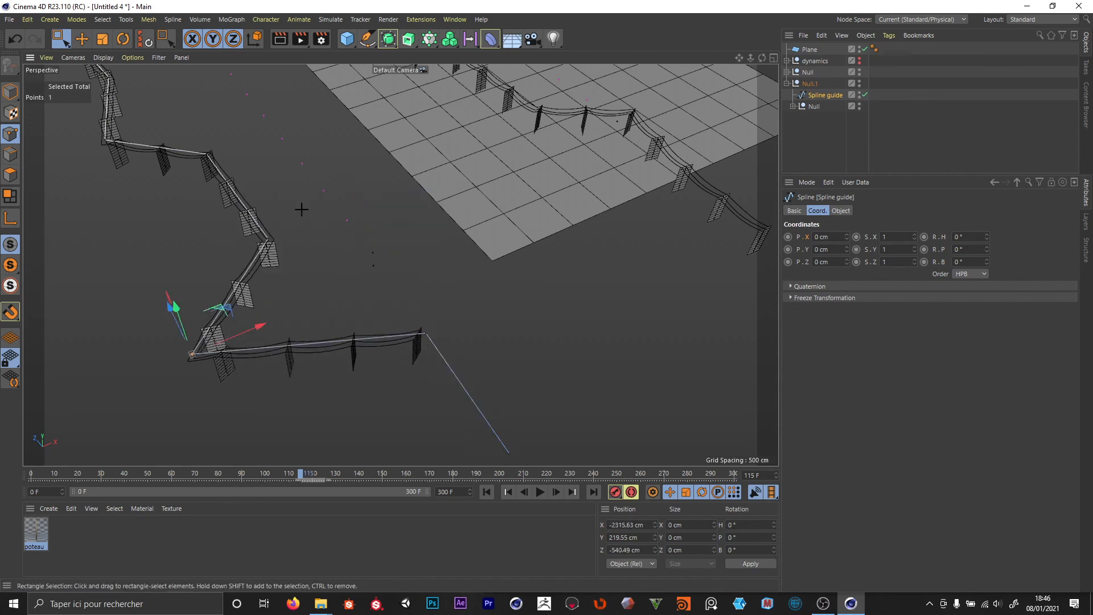
pyautogui.moveTo(303, 207); pyautogui.dragTo(252, 270)
pyautogui.moveTo(290, 201); pyautogui.dragTo(170, 225)
pyautogui.keyDown('alt'); pyautogui.moveTo(428, 242); pyautogui.dragTo(428, 186, button='middle'); pyautogui.keyUp('alt')
pyautogui.scroll(-3, 428, 186)
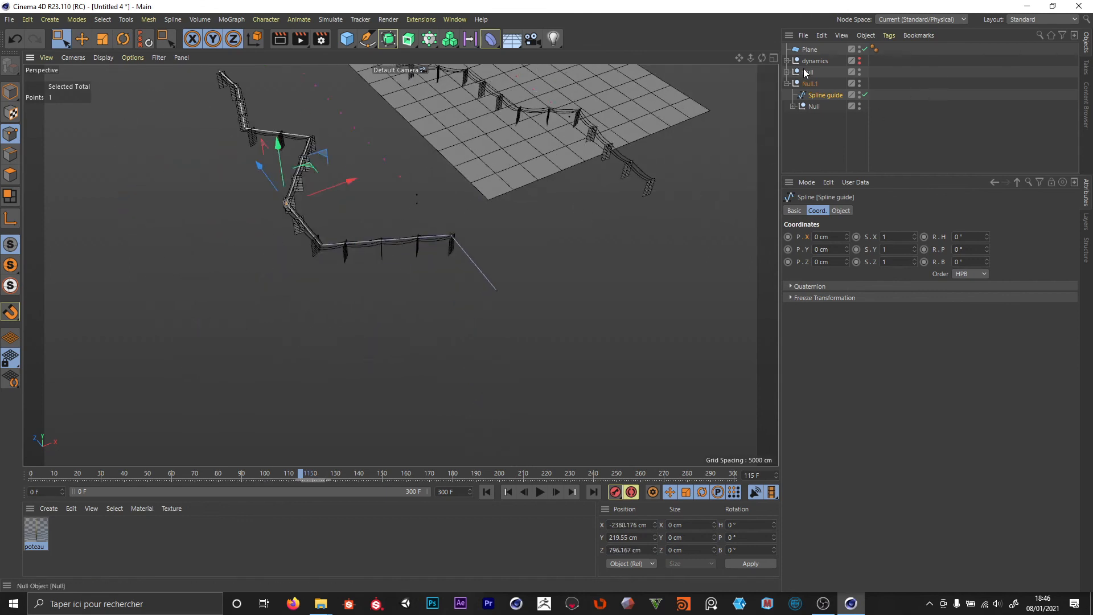
# Select the copied group null and show its contents in the object hierarchy.
pyautogui.click(787, 83)
pyautogui.click(807, 84)
pyautogui.click(787, 83)
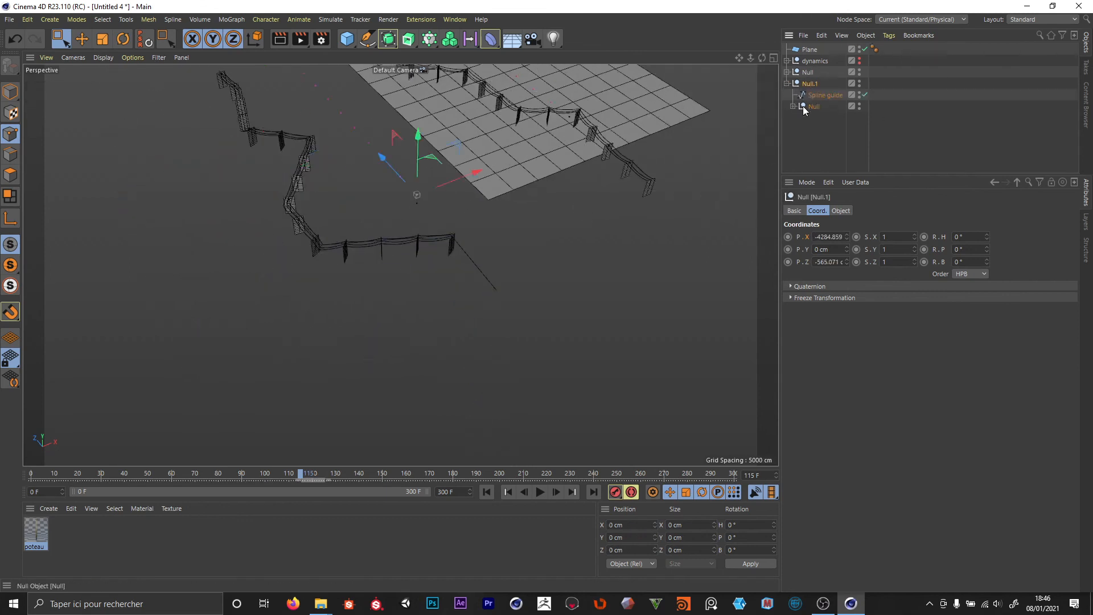